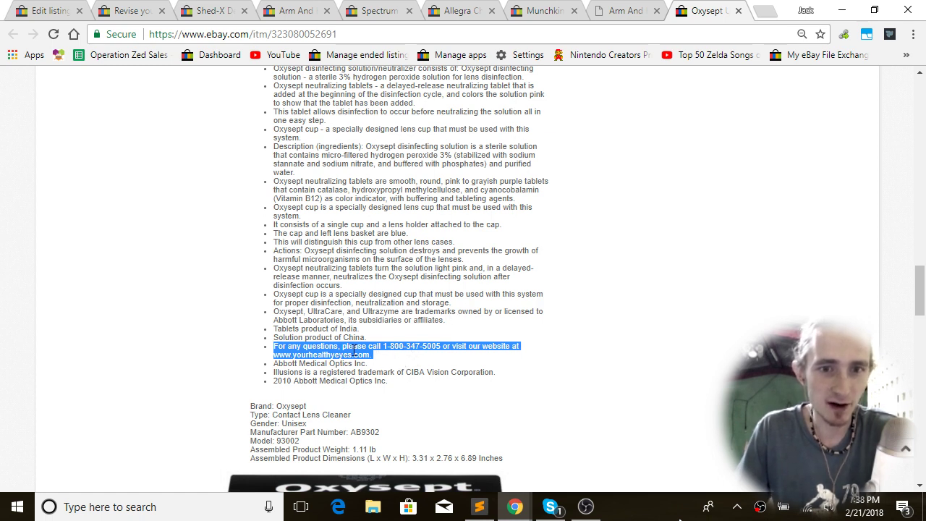
- Examine the bullet points in the open item listings for phone numbers, website addresses and calls to contact the manufacturer
{"action": "double_click", "coordinate": [354, 348]}
{"action": "double_click", "coordinate": [412, 346]}
{"action": "left_click", "coordinate": [415, 345]}
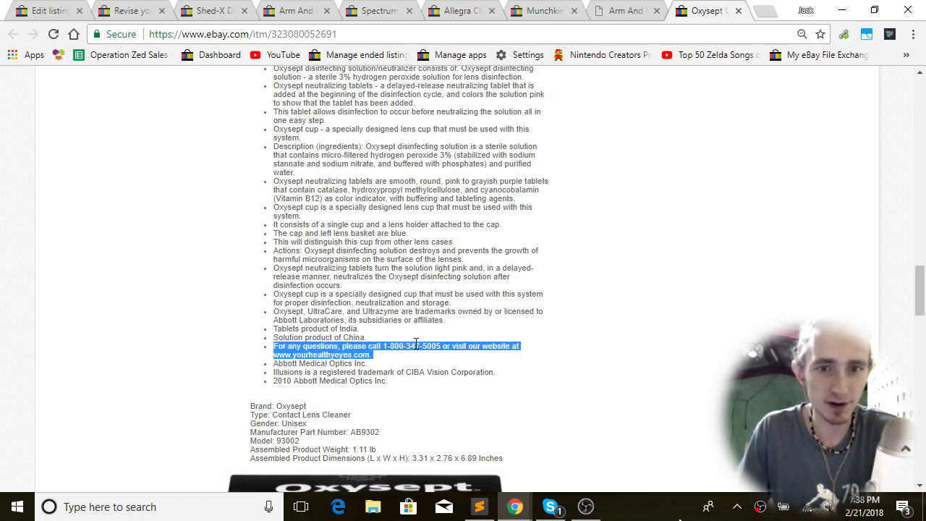
{"action": "left_click", "coordinate": [417, 344]}
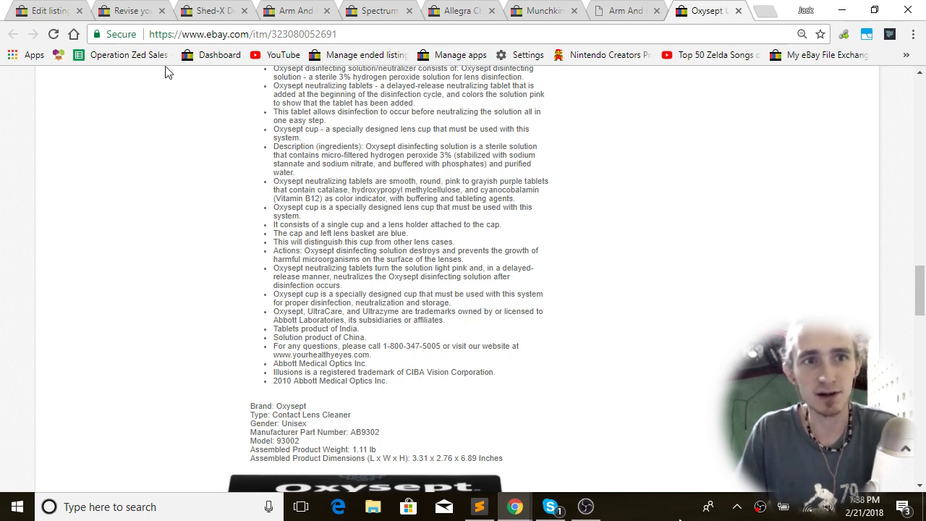
{"action": "left_click", "coordinate": [127, 10]}
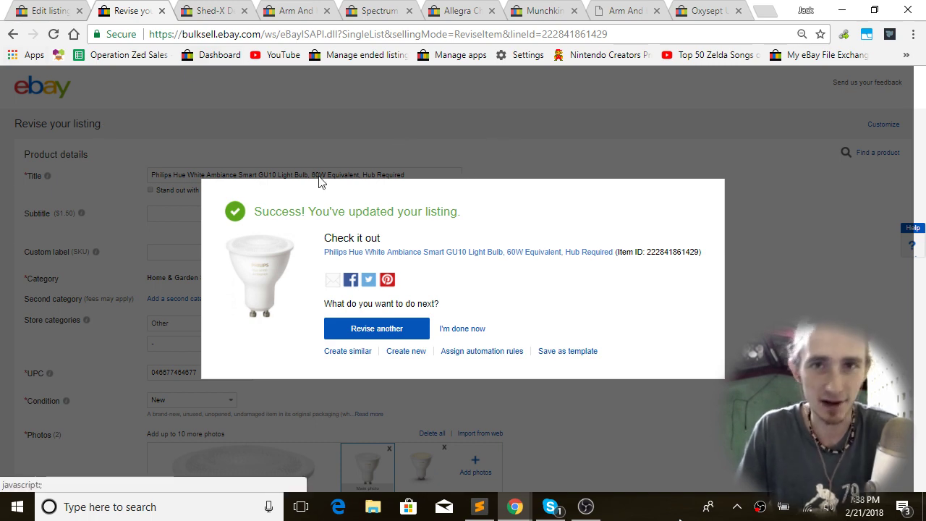
{"action": "left_click", "coordinate": [57, 9]}
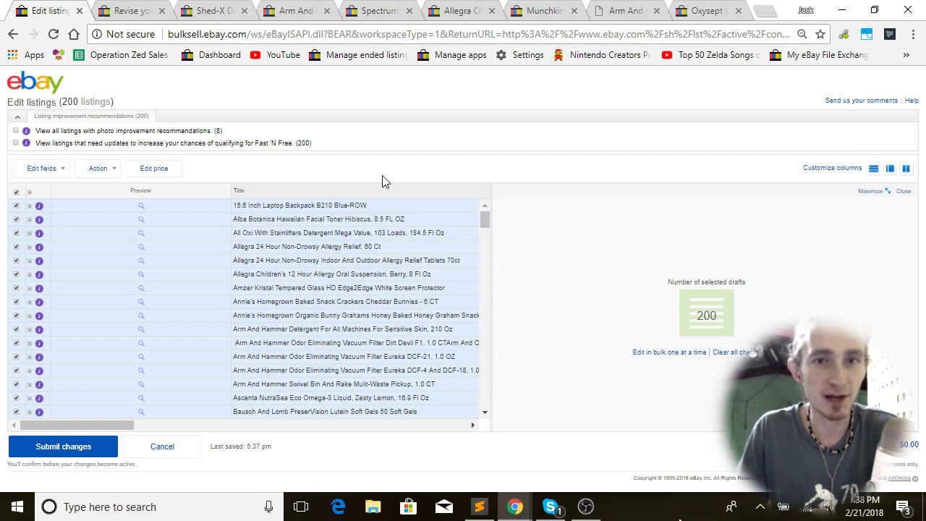
{"action": "left_click", "coordinate": [145, 10]}
{"action": "left_click", "coordinate": [210, 9]}
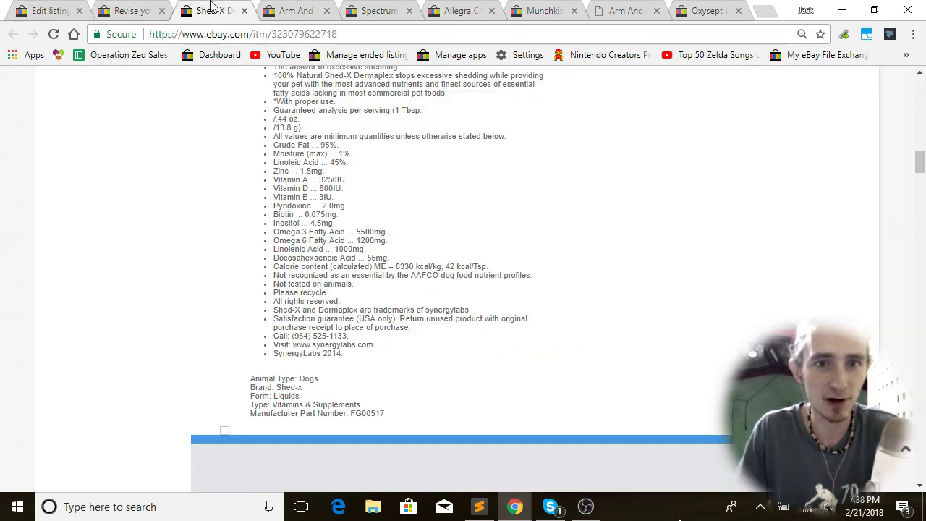
{"action": "left_click", "coordinate": [289, 5]}
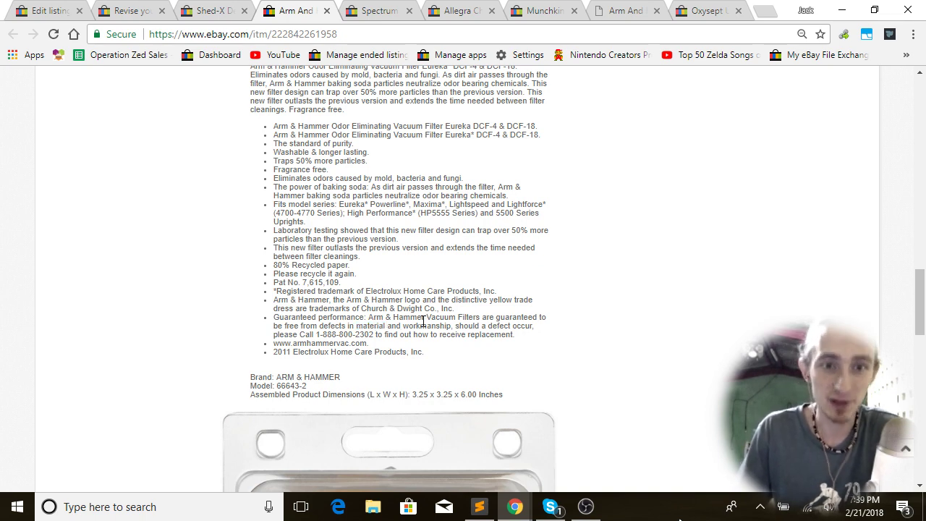
- Remove the word "call" from all 200 selected listings' descriptions with bulk find and replace, leaving the replacement blank, and save
{"action": "left_click", "coordinate": [31, 7]}
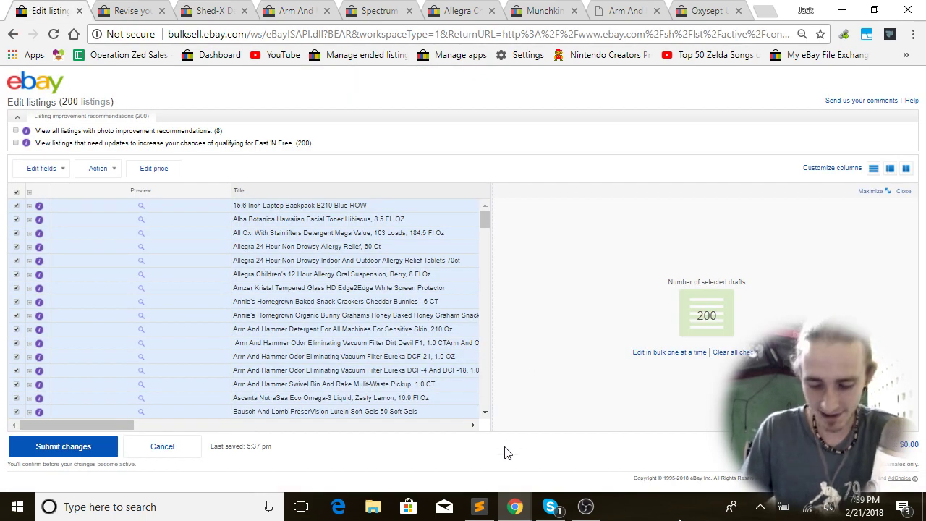
{"action": "left_click", "coordinate": [47, 175]}
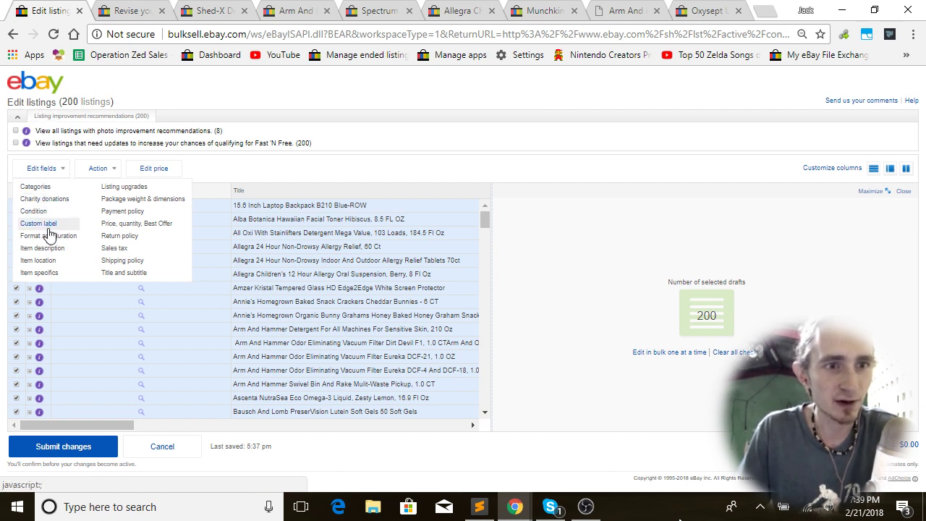
{"action": "left_click", "coordinate": [58, 248]}
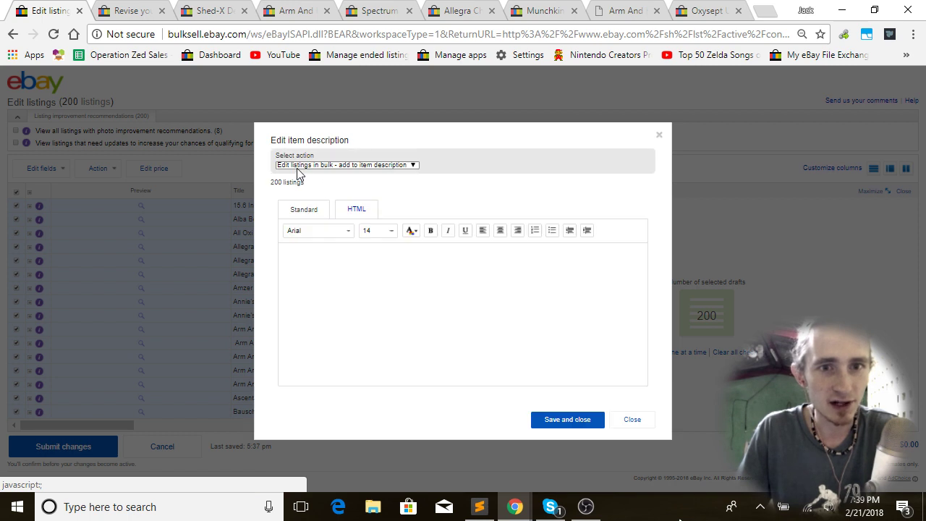
{"action": "left_click", "coordinate": [303, 165]}
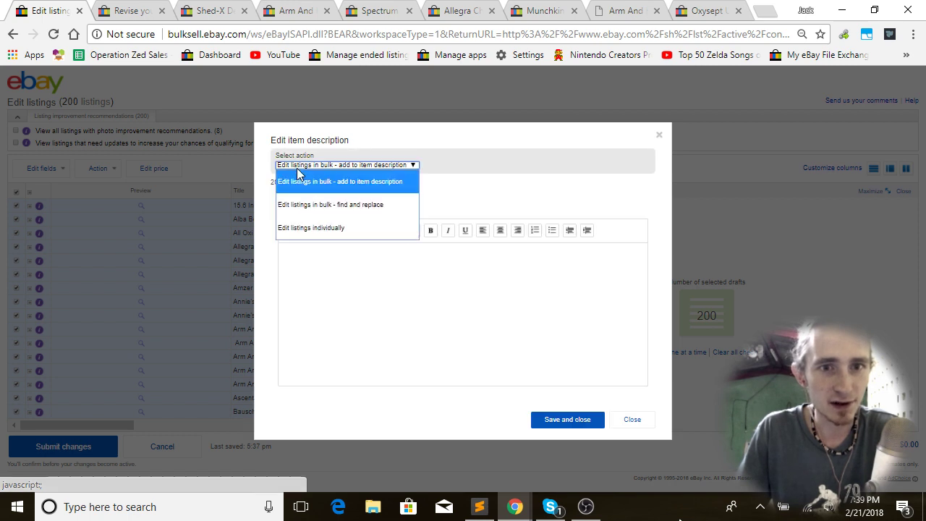
{"action": "left_click", "coordinate": [342, 211]}
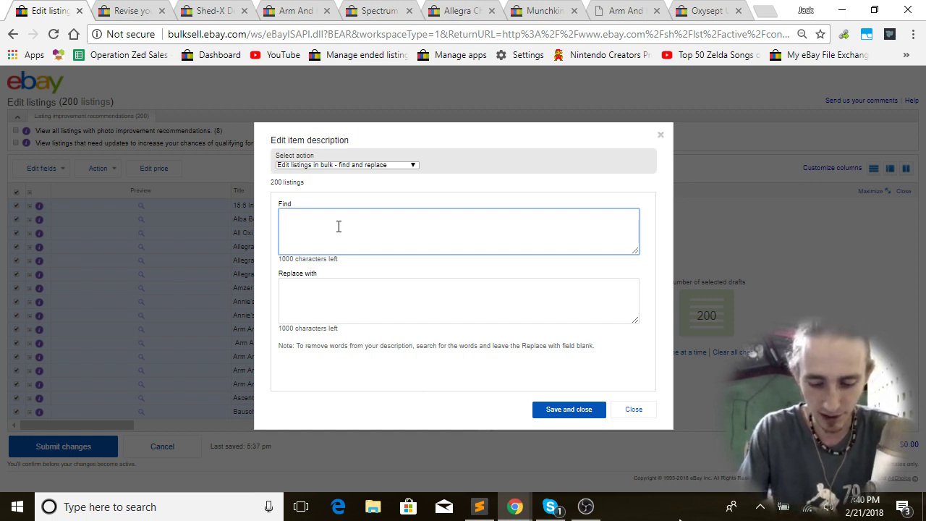
{"action": "type", "text": "call"}
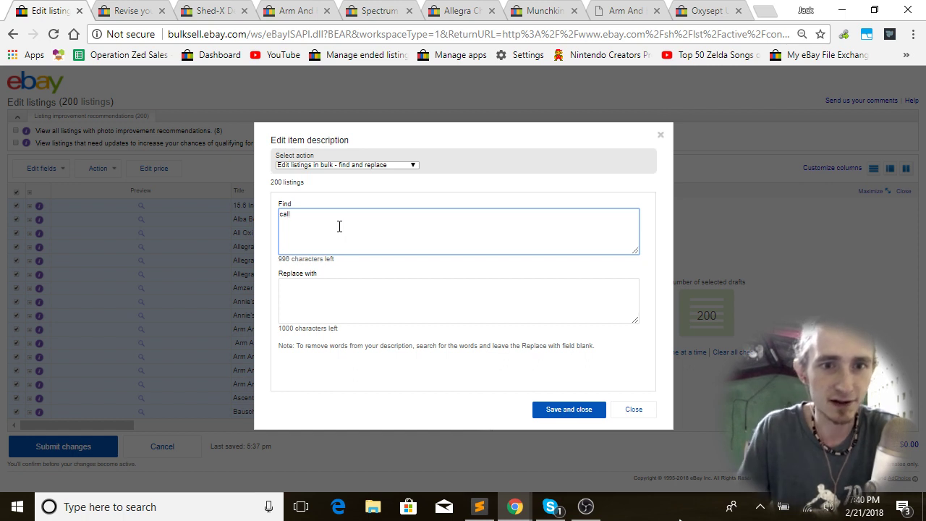
{"action": "left_click", "coordinate": [305, 304]}
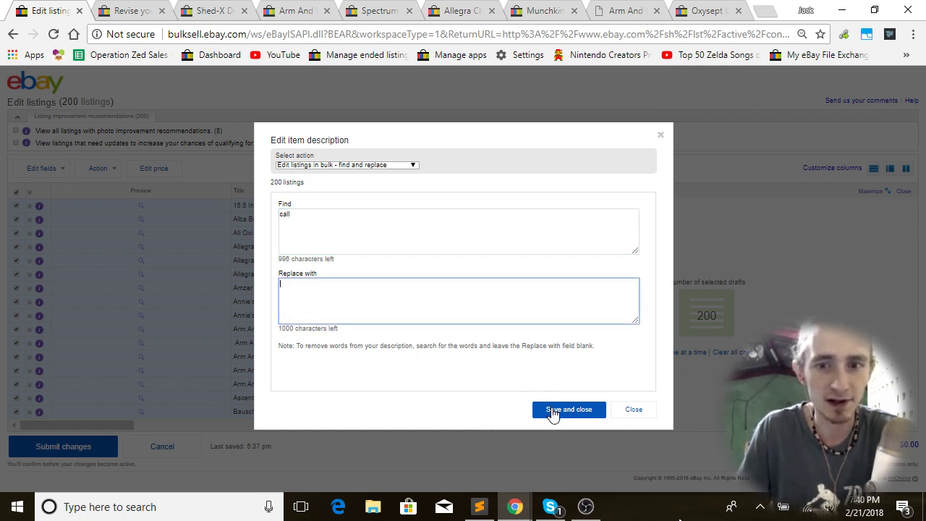
{"action": "left_click", "coordinate": [354, 213]}
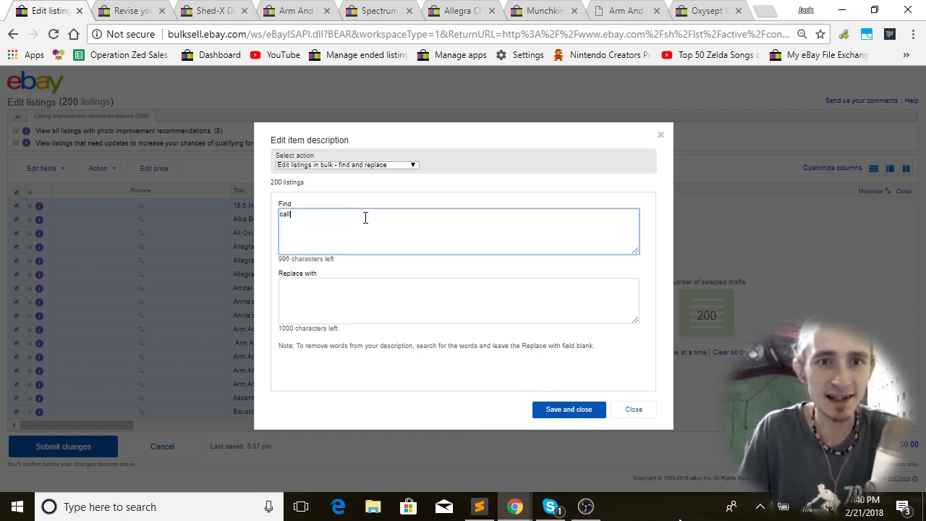
{"action": "left_click_drag", "start_coordinate": [366, 217], "coordinate": [282, 220]}
{"action": "left_click", "coordinate": [320, 226]}
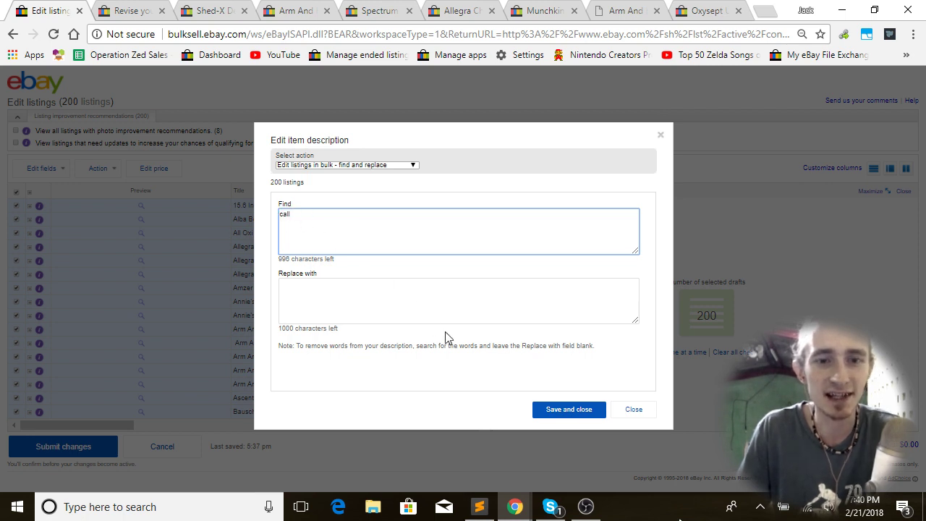
{"action": "left_click", "coordinate": [569, 409]}
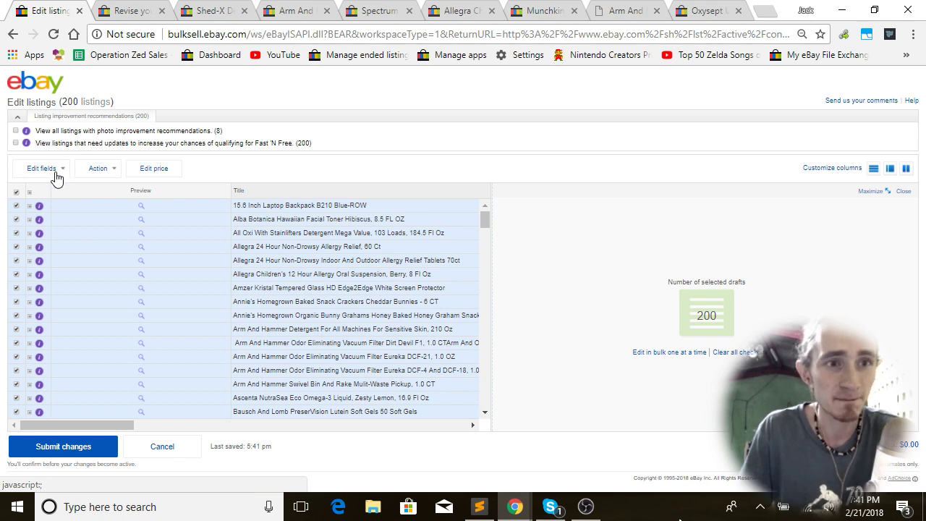
- Remove the word "visit" from the selected listings' item descriptions using bulk find and replace with a blank replacement, and save
{"action": "left_click", "coordinate": [57, 174]}
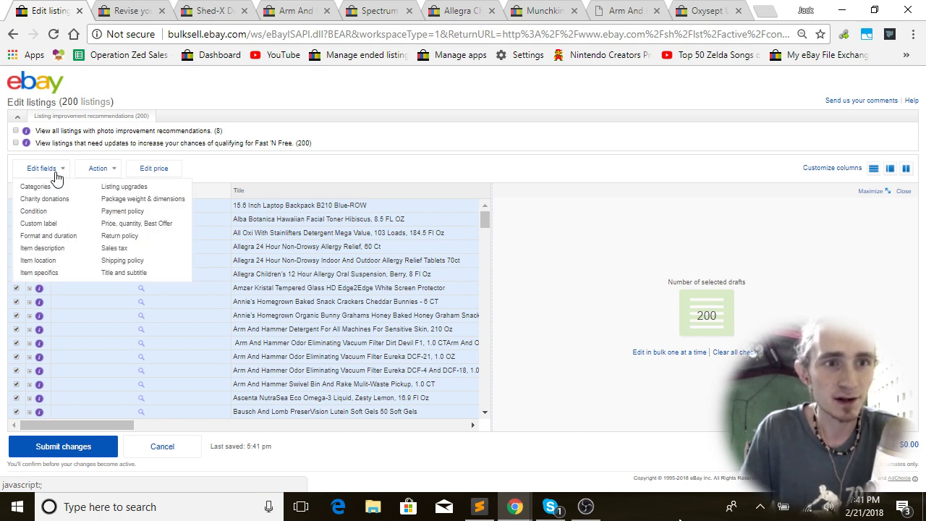
{"action": "left_click", "coordinate": [53, 249]}
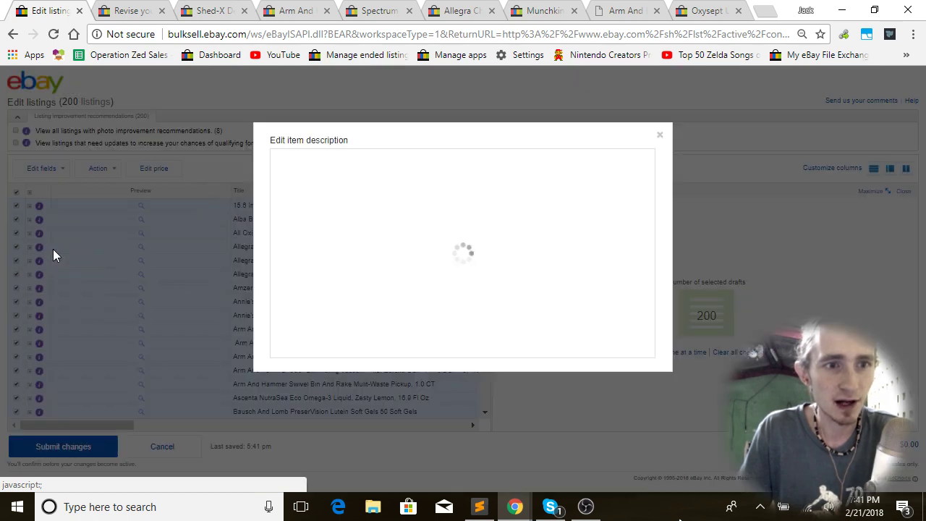
{"action": "left_click", "coordinate": [353, 168]}
{"action": "left_click", "coordinate": [352, 201]}
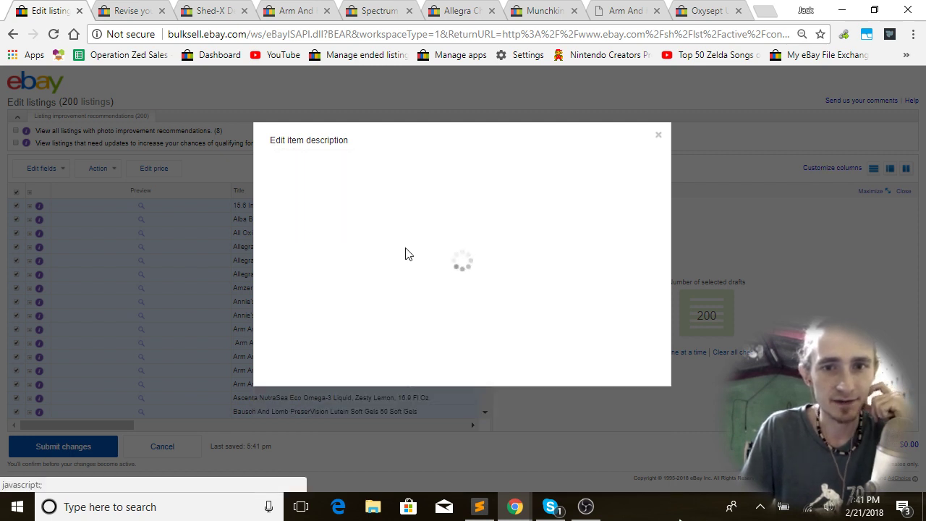
{"action": "left_click", "coordinate": [368, 228]}
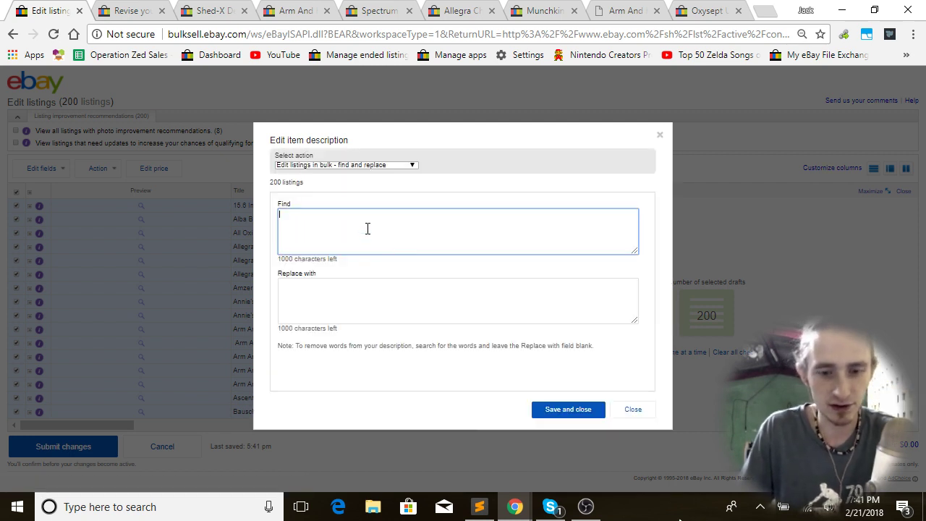
{"action": "type", "text": "visit"}
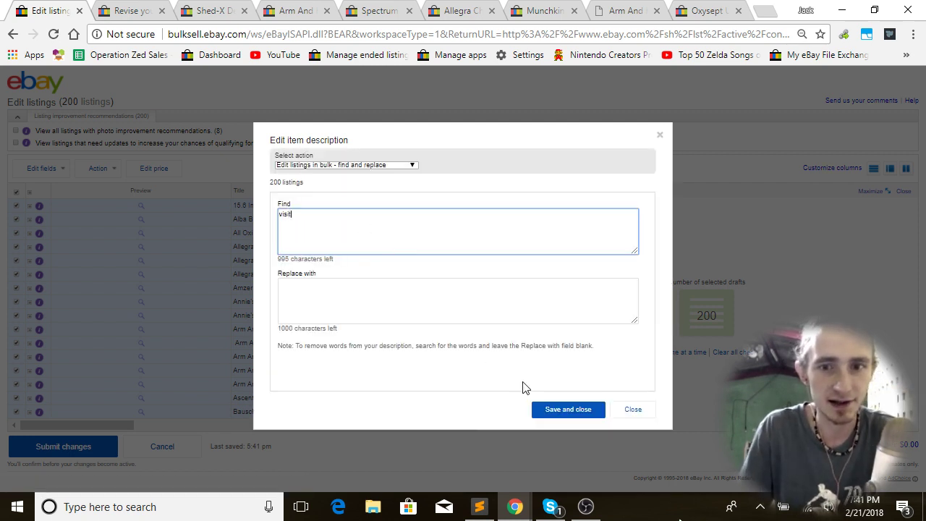
{"action": "left_click", "coordinate": [585, 410]}
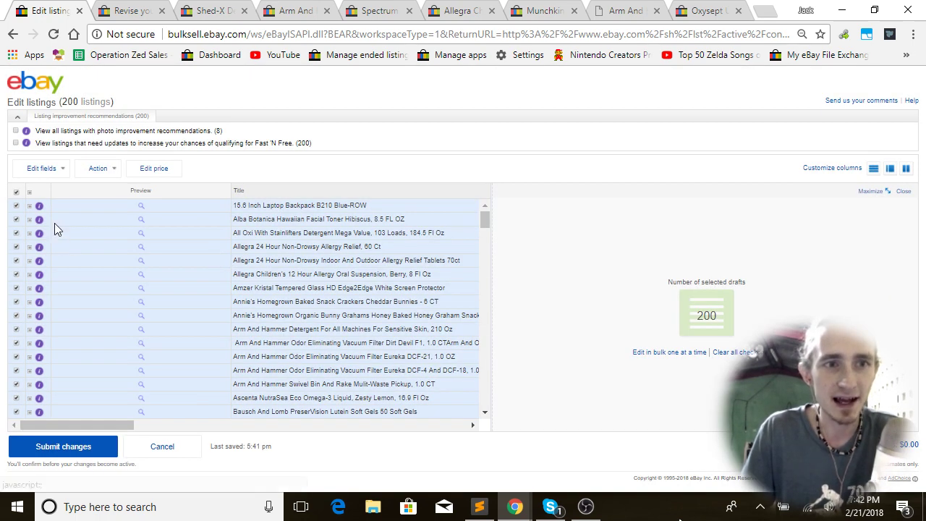
{"action": "left_click", "coordinate": [54, 171]}
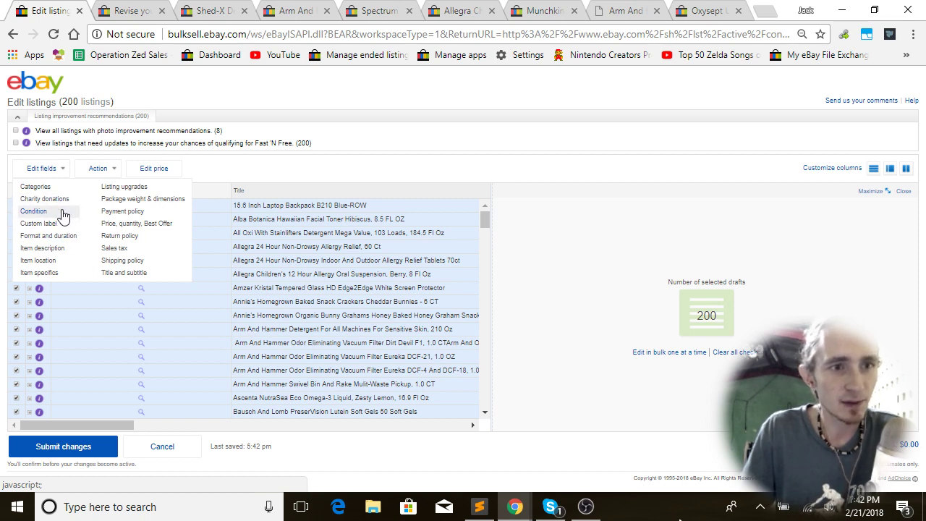
{"action": "left_click", "coordinate": [53, 248]}
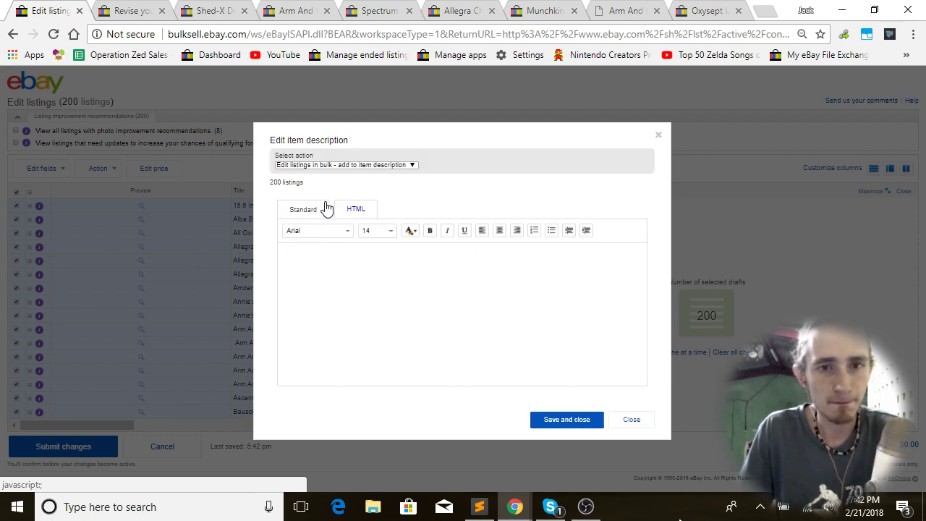
{"action": "left_click", "coordinate": [322, 165]}
{"action": "left_click", "coordinate": [354, 227]}
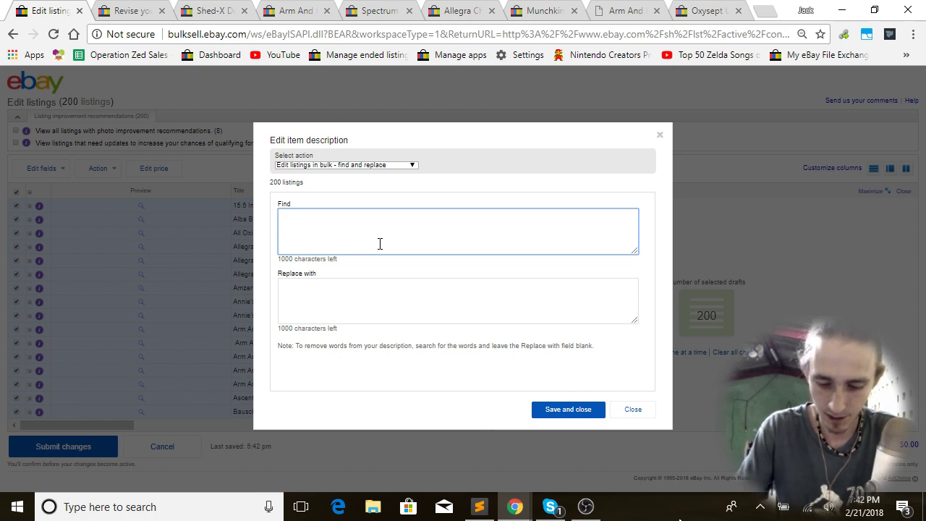
{"action": "type", "text": "www."}
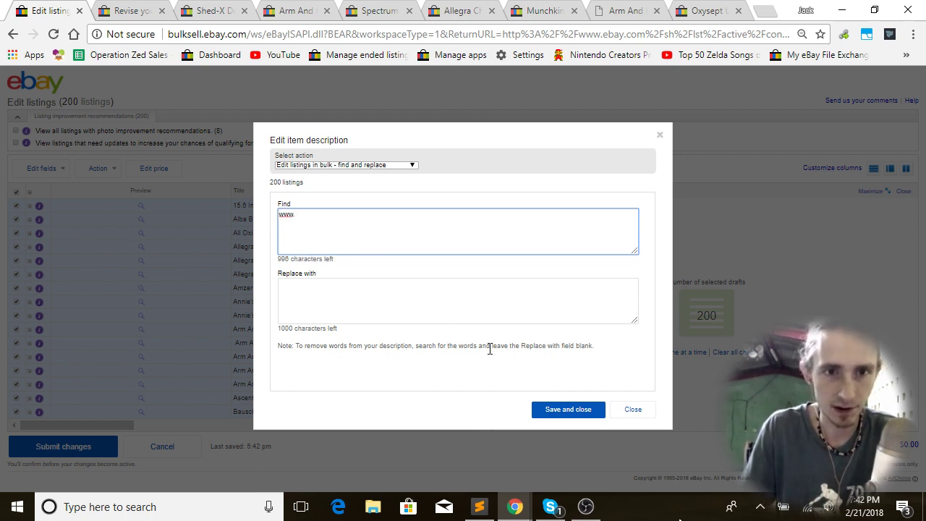
{"action": "left_click", "coordinate": [573, 409]}
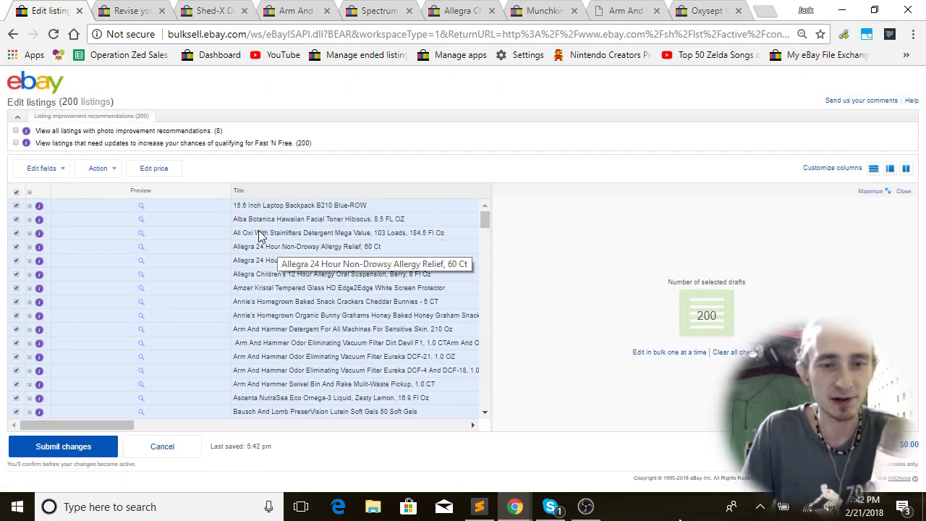
- Remove "http" from the selected listings' item descriptions using bulk find and replace with a blank replacement, and save
{"action": "left_click", "coordinate": [61, 171]}
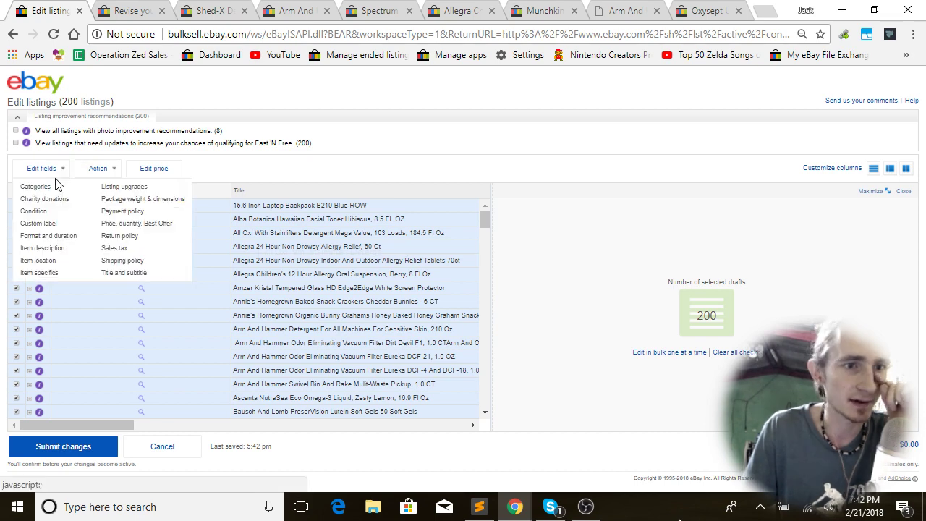
{"action": "left_click", "coordinate": [64, 248]}
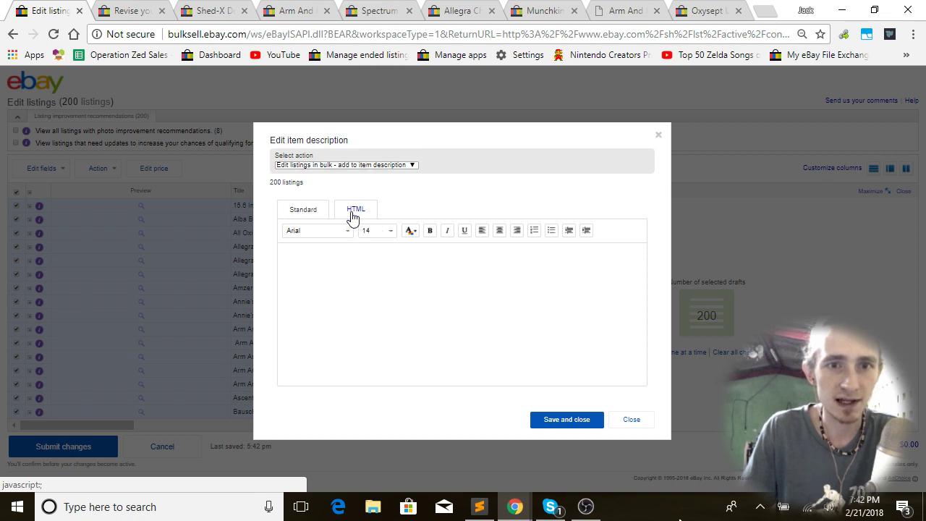
{"action": "left_click", "coordinate": [354, 209]}
{"action": "left_click", "coordinate": [297, 210]}
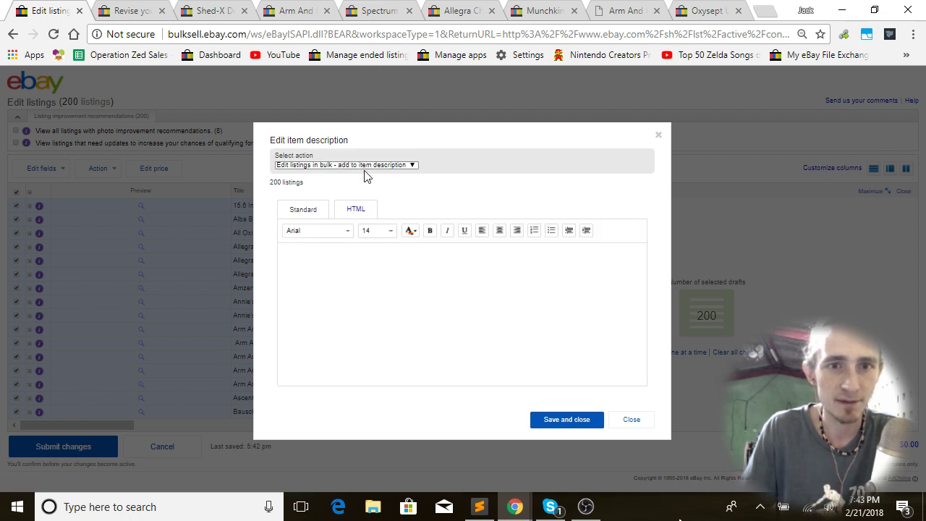
{"action": "left_click", "coordinate": [358, 165]}
{"action": "left_click", "coordinate": [348, 205]}
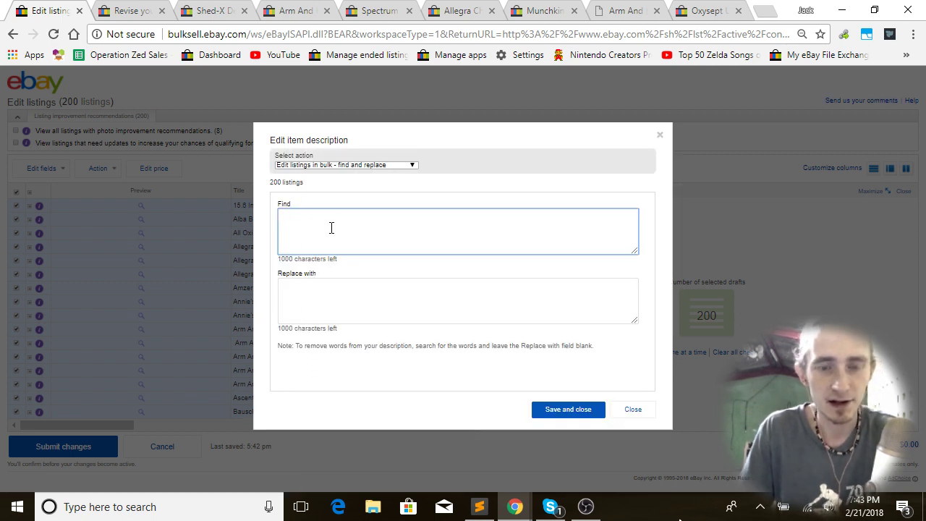
{"action": "type", "text": "http:"}
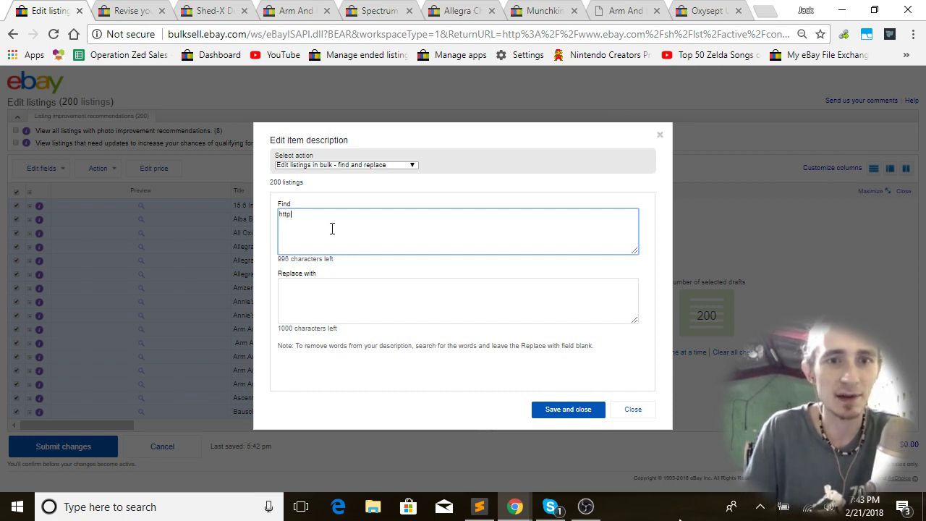
{"action": "left_click", "coordinate": [564, 411]}
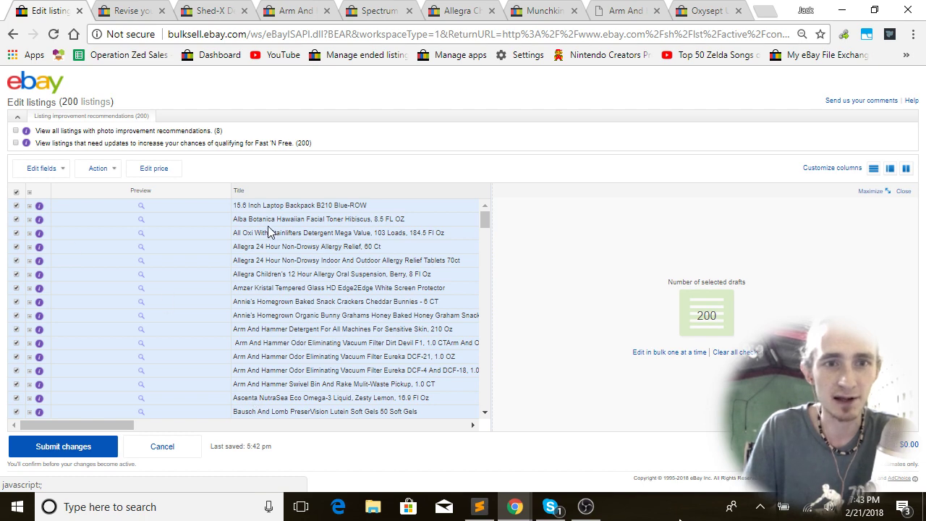
- Run another bulk find and replace on the item descriptions of the 200 selected listings, and save
{"action": "left_click", "coordinate": [50, 169]}
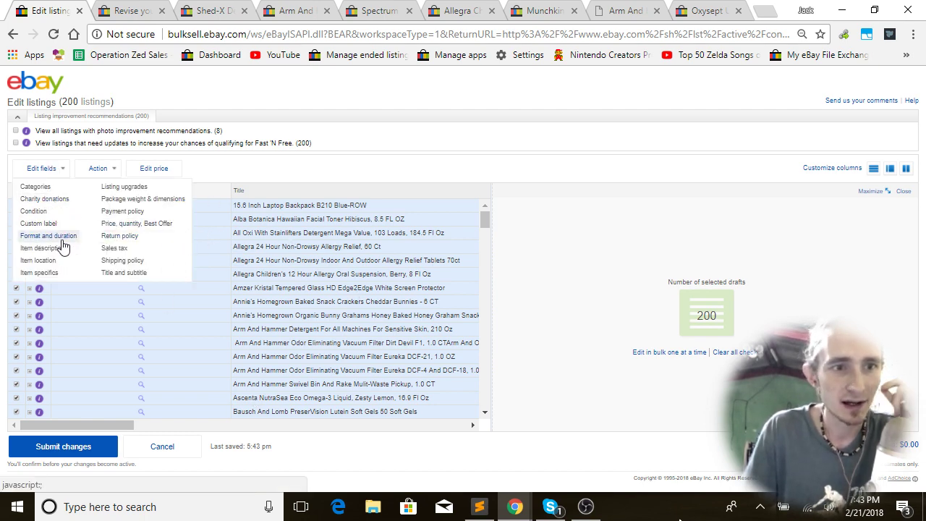
{"action": "left_click", "coordinate": [54, 247]}
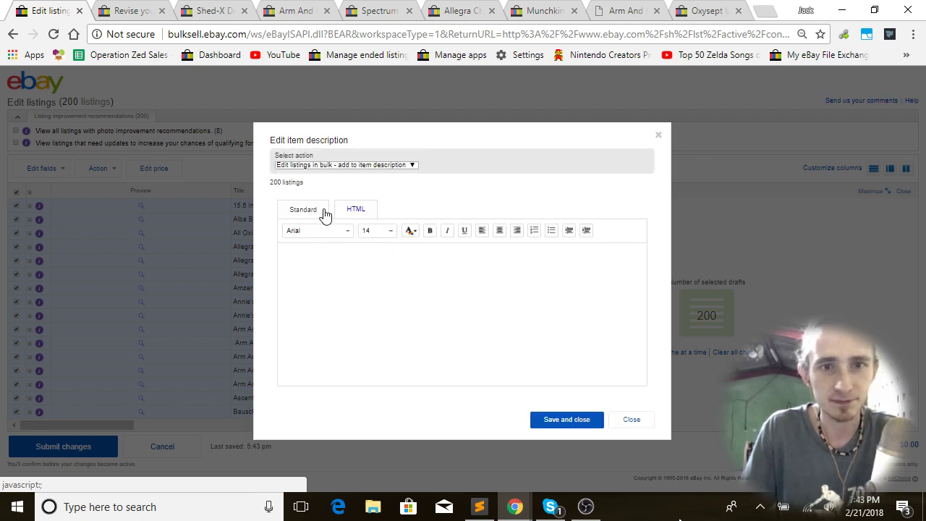
{"action": "left_click", "coordinate": [333, 165]}
{"action": "left_click", "coordinate": [365, 206]}
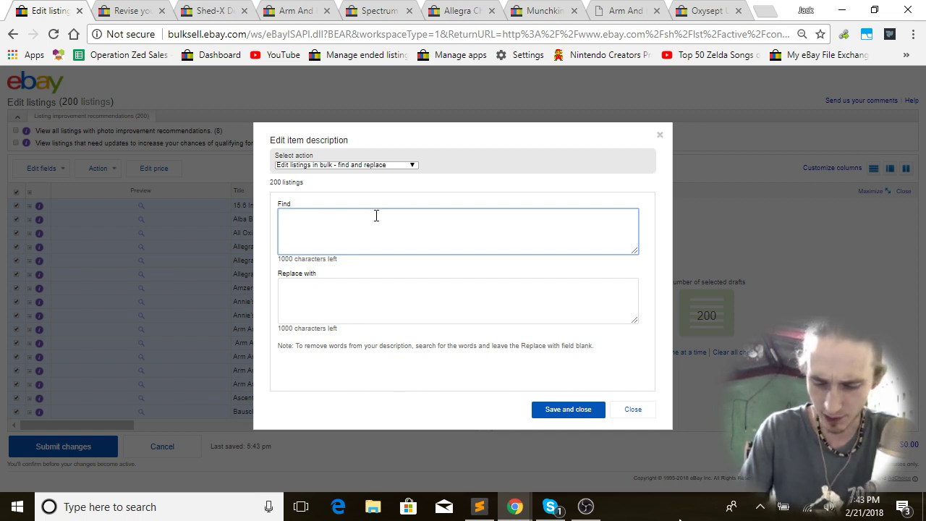
{"action": "left_click", "coordinate": [592, 410]}
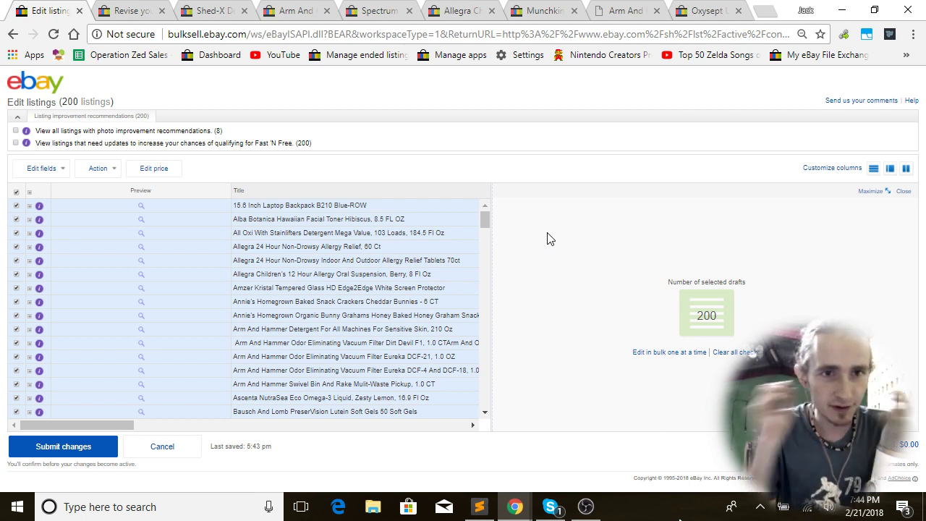
- Remove "888" from the selected listings' item descriptions using bulk find and replace with a blank replacement, and save
{"action": "left_click", "coordinate": [32, 171]}
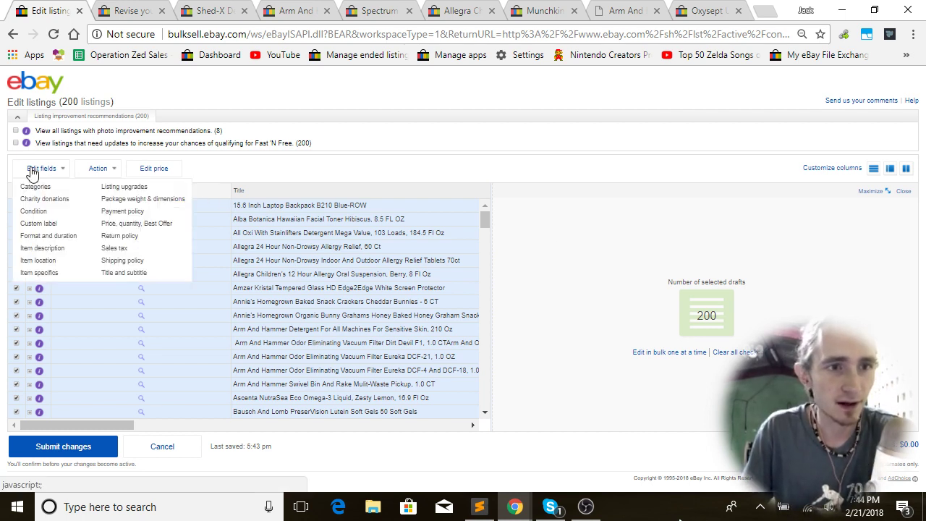
{"action": "left_click", "coordinate": [37, 247]}
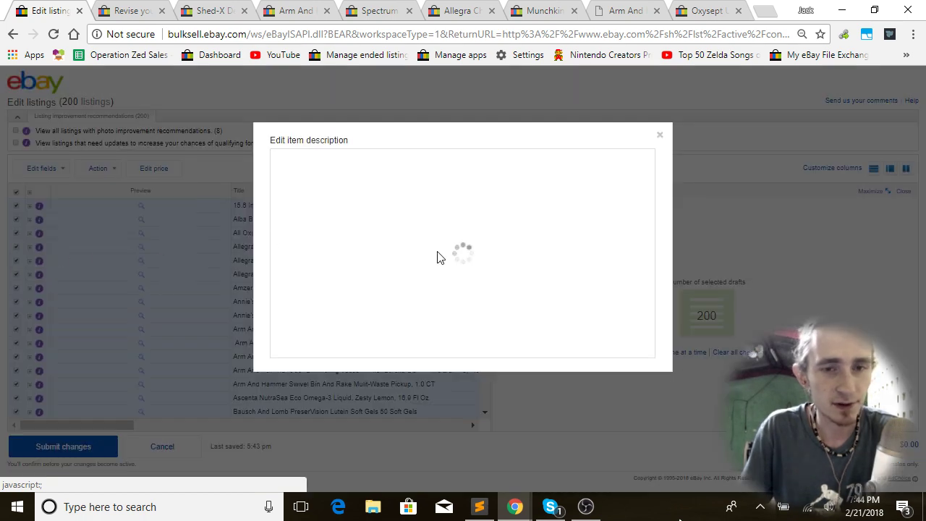
{"action": "left_click", "coordinate": [347, 167]}
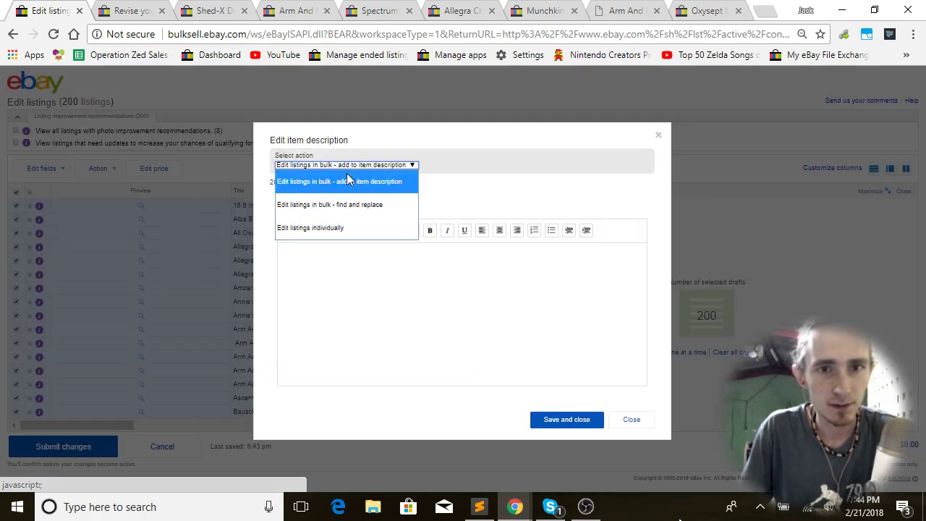
{"action": "left_click", "coordinate": [347, 205]}
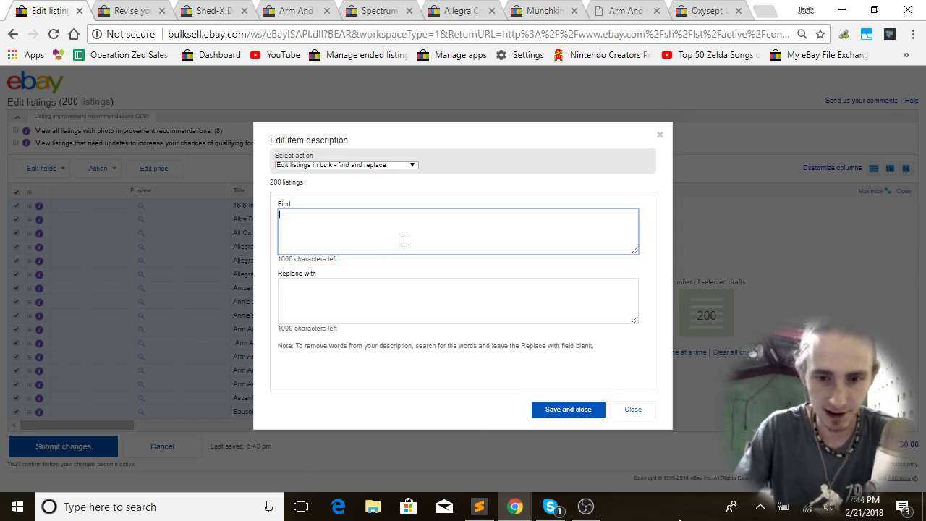
{"action": "type", "text": "888"}
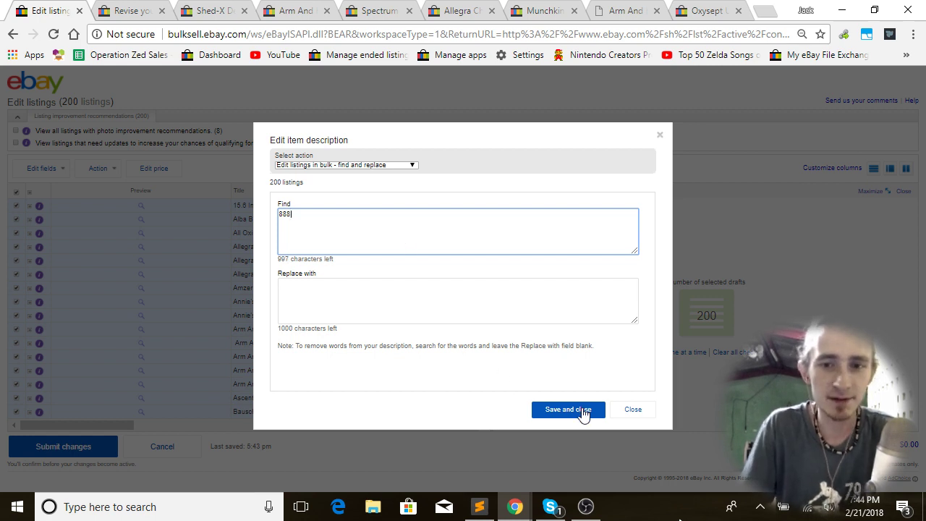
{"action": "left_click", "coordinate": [581, 410]}
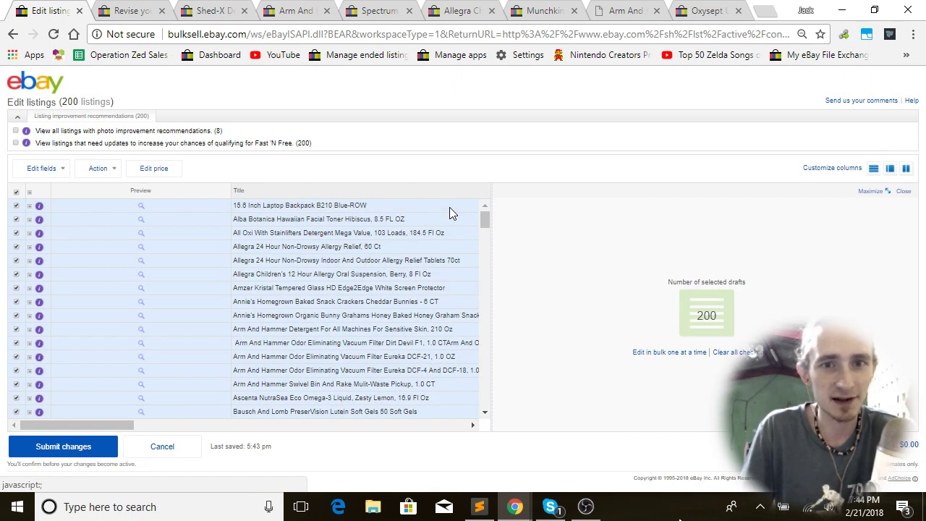
- Remove "800" from the selected listings' item descriptions using bulk find and replace with a blank replacement, and save
{"action": "left_click", "coordinate": [42, 168]}
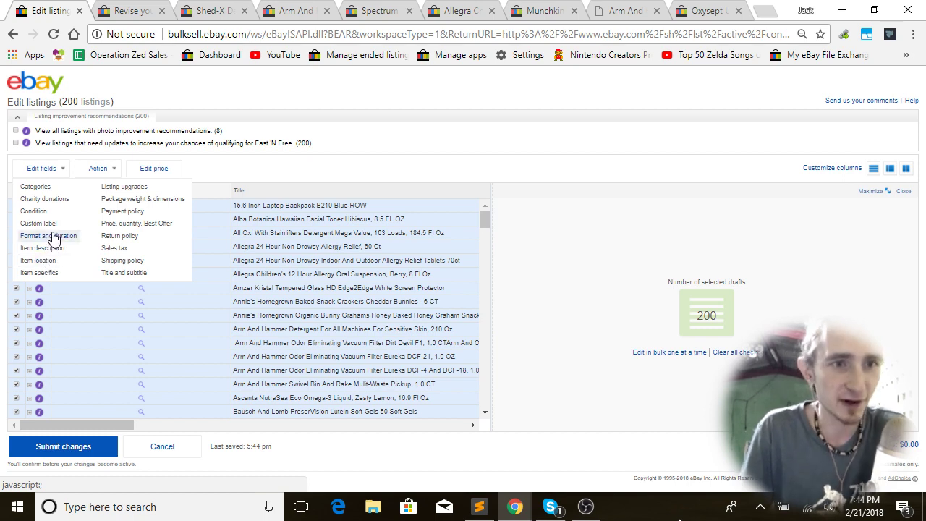
{"action": "left_click", "coordinate": [58, 248]}
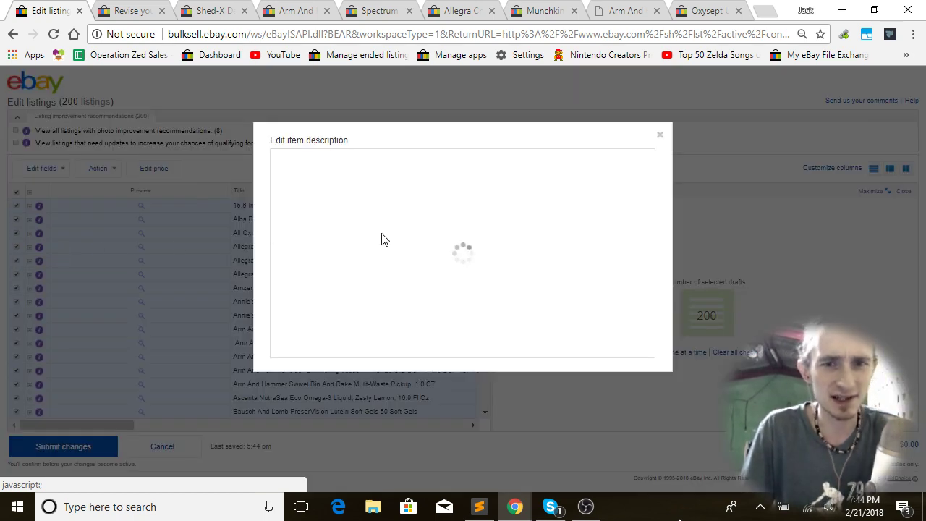
{"action": "left_click", "coordinate": [420, 293]}
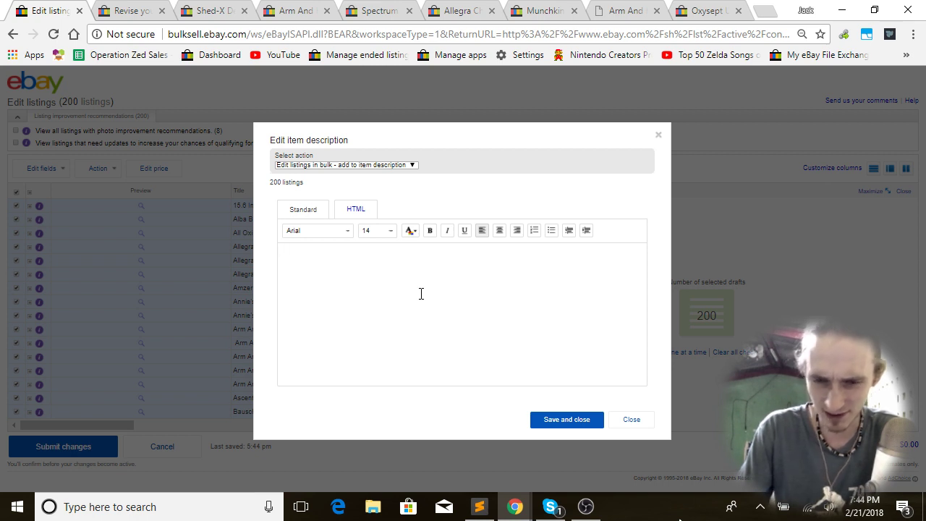
{"action": "type", "text": "800"}
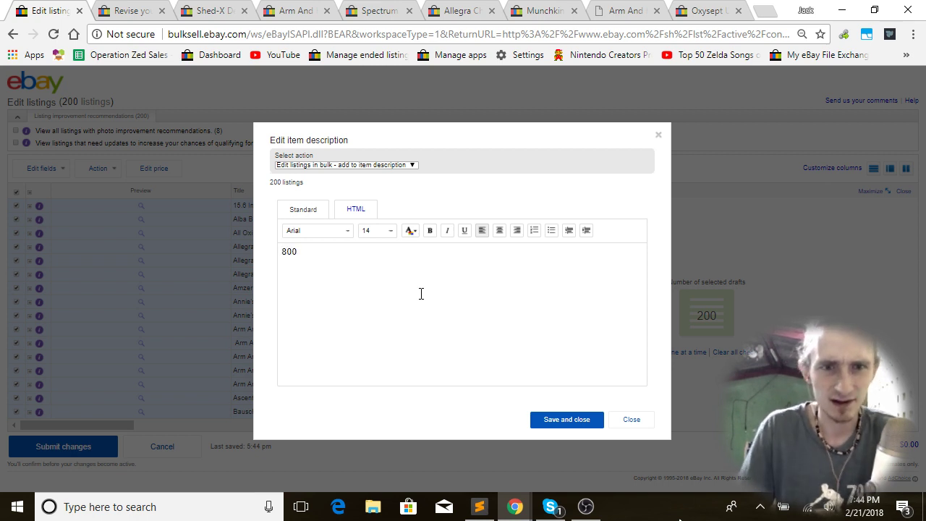
{"action": "left_click", "coordinate": [344, 165]}
{"action": "left_click", "coordinate": [366, 204]}
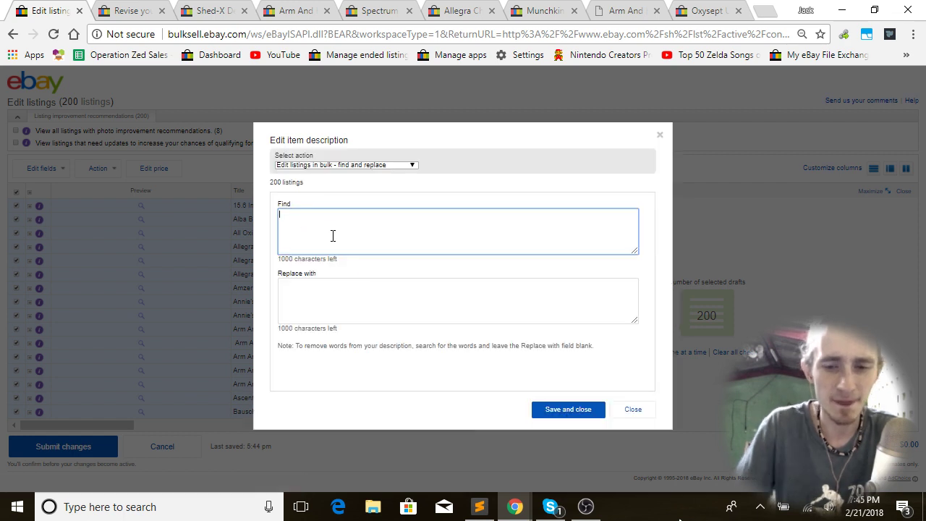
{"action": "type", "text": "800"}
{"action": "left_click", "coordinate": [585, 419]}
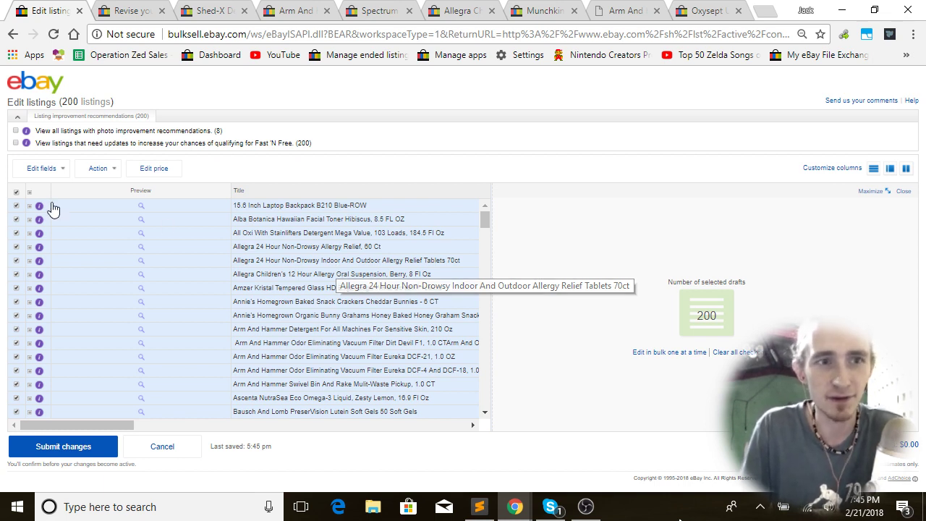
- Remove "1-" from the selected listings' item descriptions using bulk find and replace with a blank replacement, and save
{"action": "left_click", "coordinate": [64, 171]}
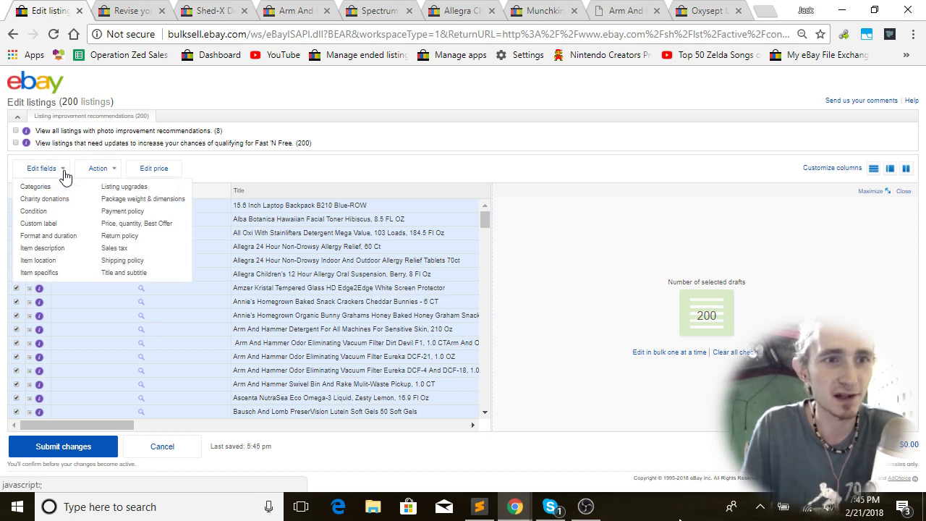
{"action": "left_click", "coordinate": [61, 248]}
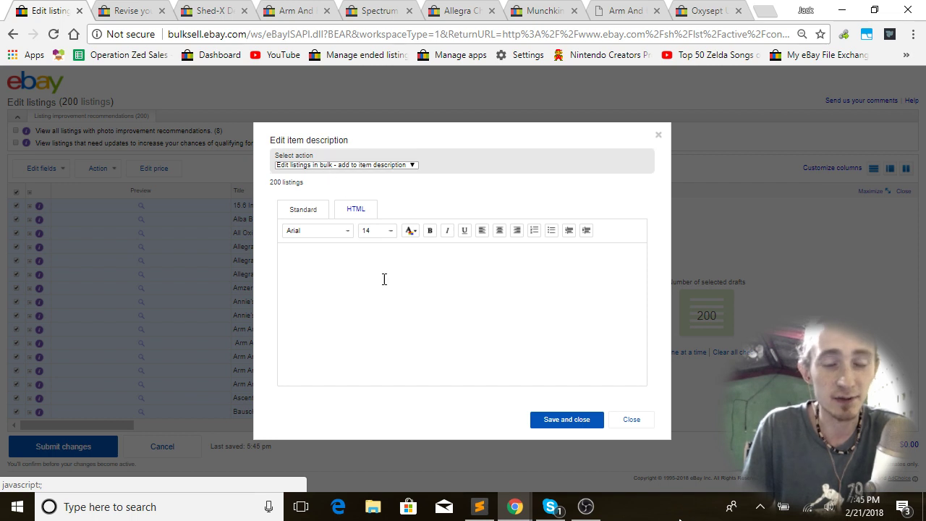
{"action": "left_click", "coordinate": [344, 165]}
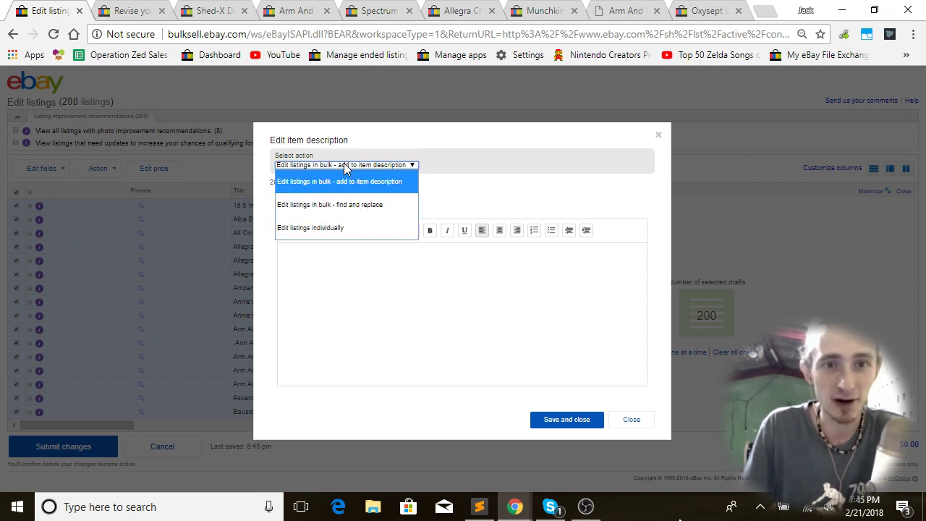
{"action": "left_click", "coordinate": [313, 203]}
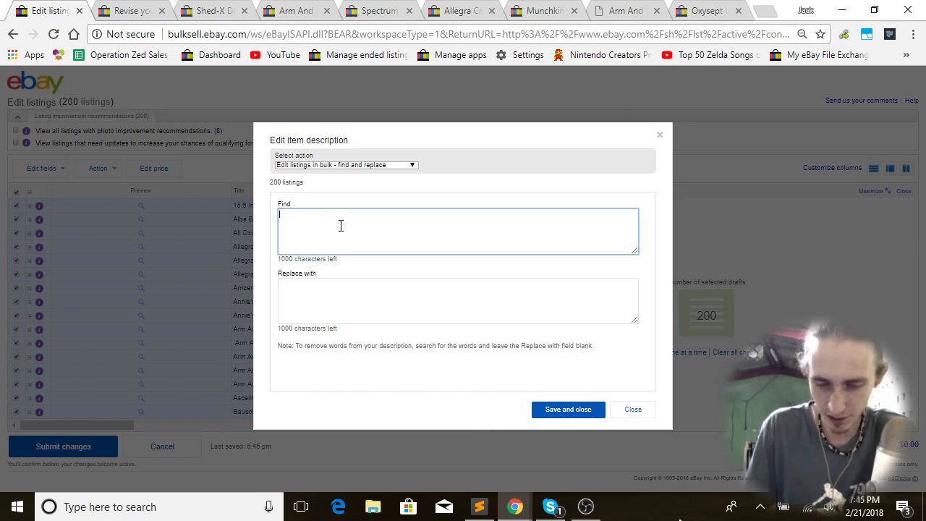
{"action": "type", "text": "1-"}
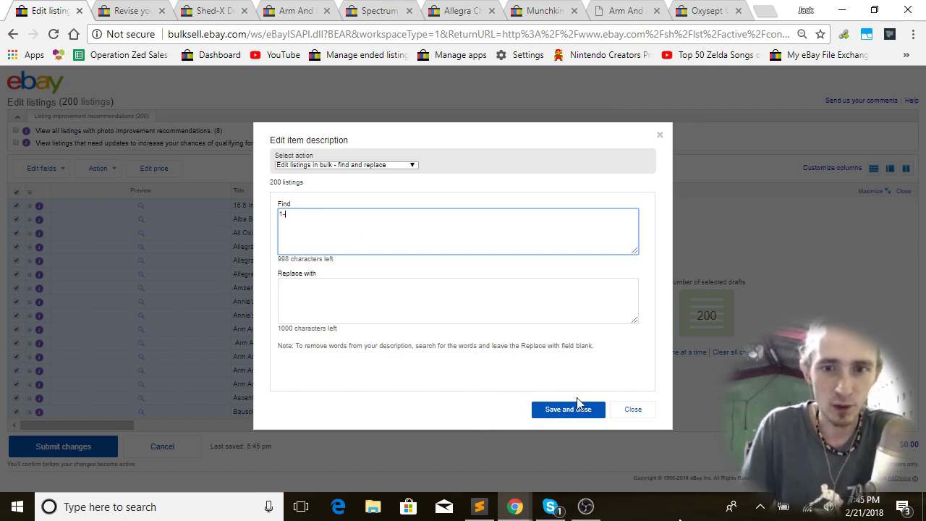
{"action": "left_click", "coordinate": [577, 402]}
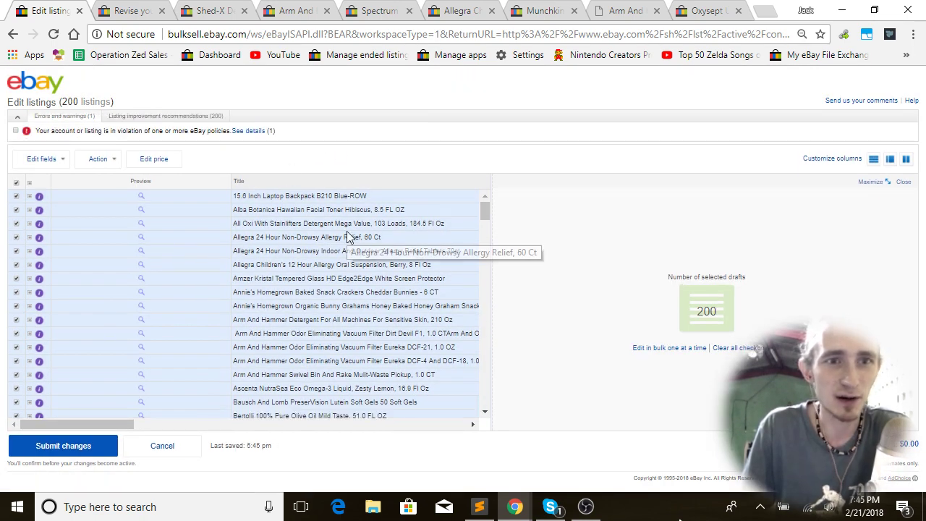
- Check the policy violation details, and remove "1." from the selected listings' item descriptions using bulk find and replace with a blank replacement
{"action": "left_click", "coordinate": [246, 133]}
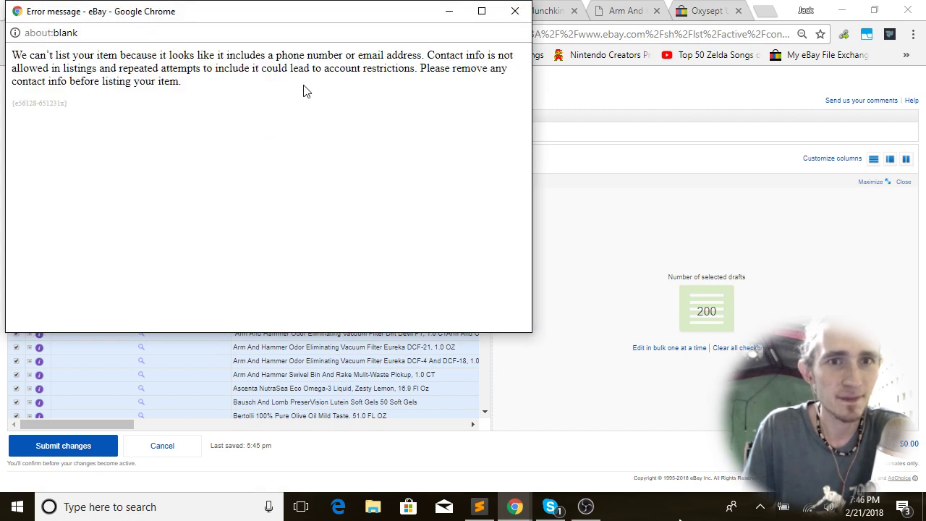
{"action": "left_click", "coordinate": [514, 11]}
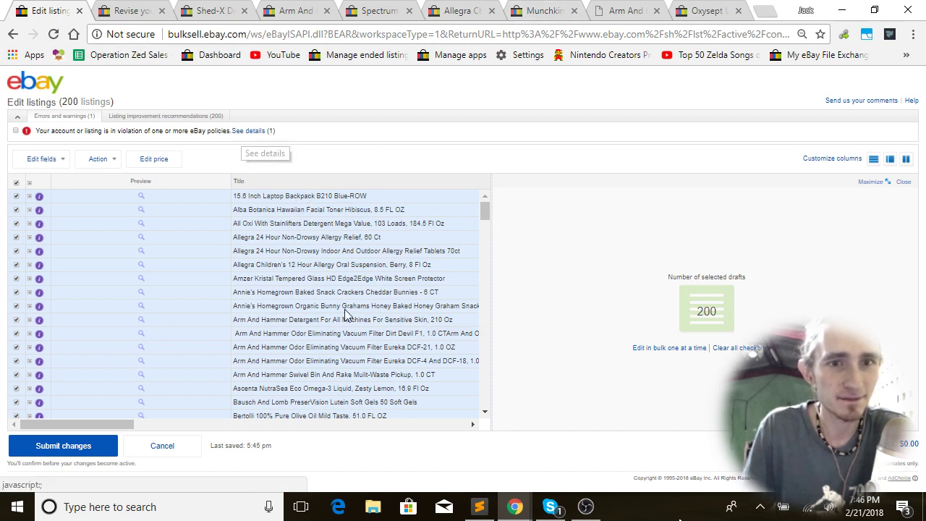
{"action": "left_click", "coordinate": [45, 161]}
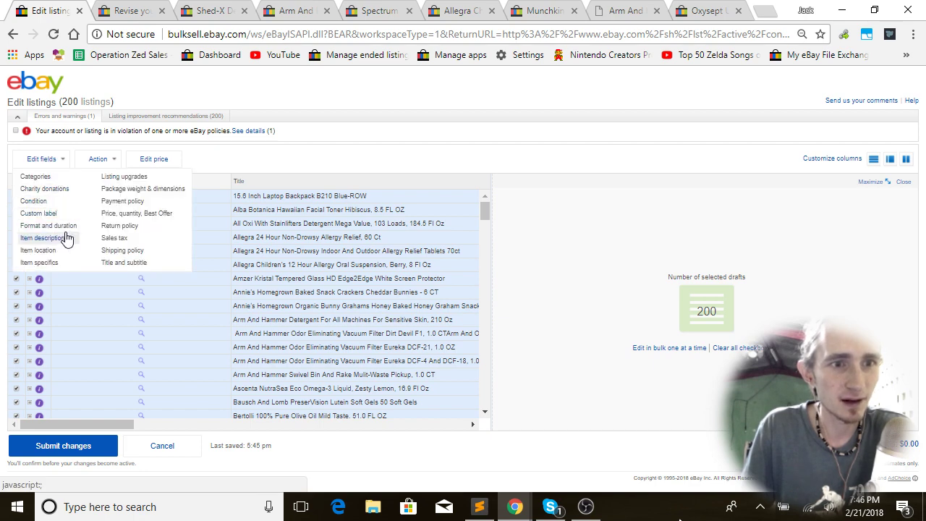
{"action": "left_click", "coordinate": [64, 238]}
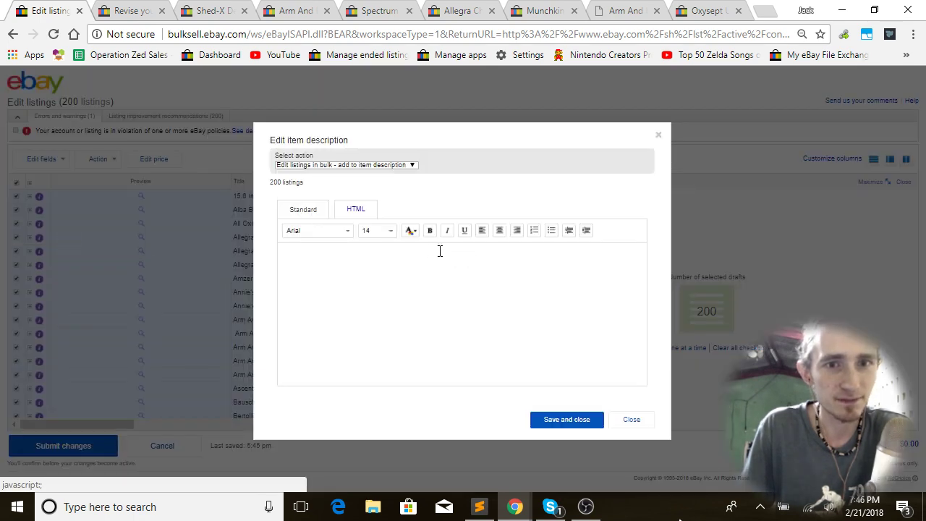
{"action": "left_click", "coordinate": [414, 270]}
{"action": "left_click", "coordinate": [346, 166]}
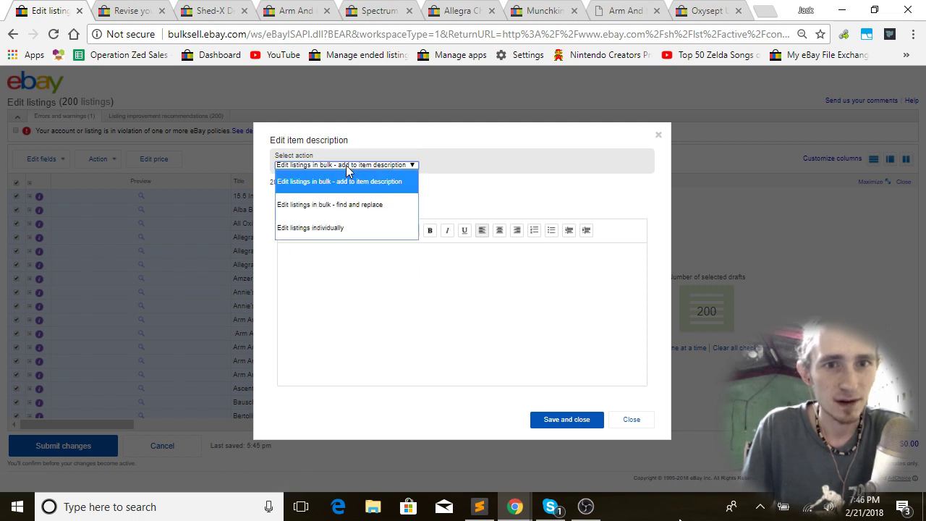
{"action": "left_click", "coordinate": [350, 208]}
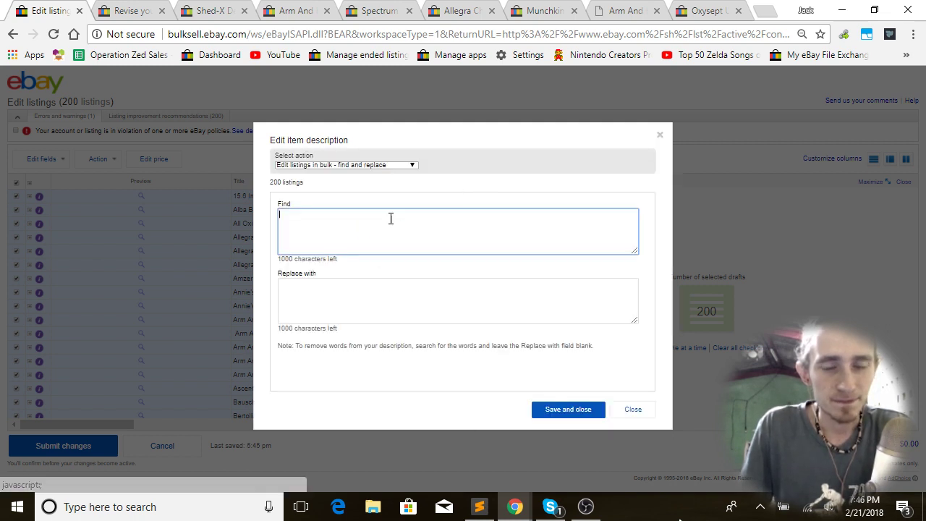
{"action": "left_click", "coordinate": [391, 227]}
{"action": "type", "text": "1."}
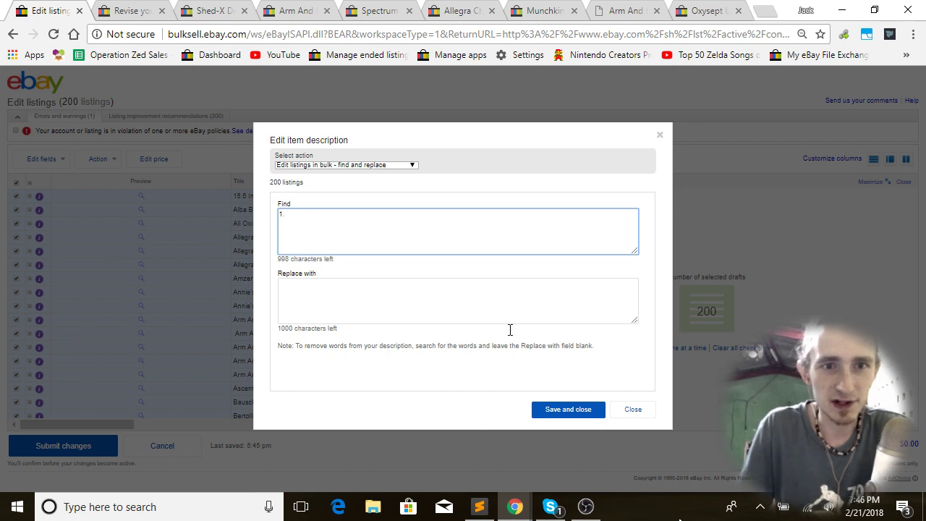
{"action": "left_click", "coordinate": [585, 408]}
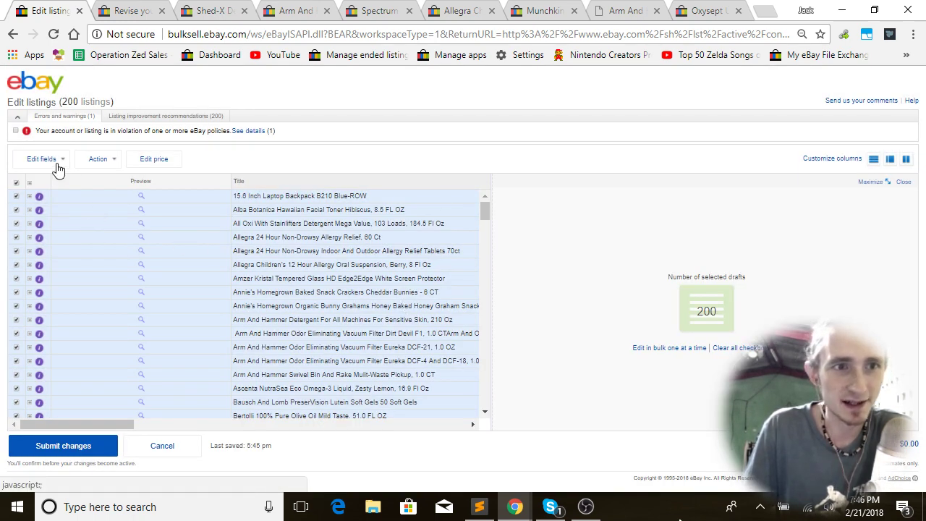
- Apply one more bulk find and replace to the selected listings' item descriptions and save the change
{"action": "left_click", "coordinate": [56, 165]}
{"action": "left_click", "coordinate": [58, 242]}
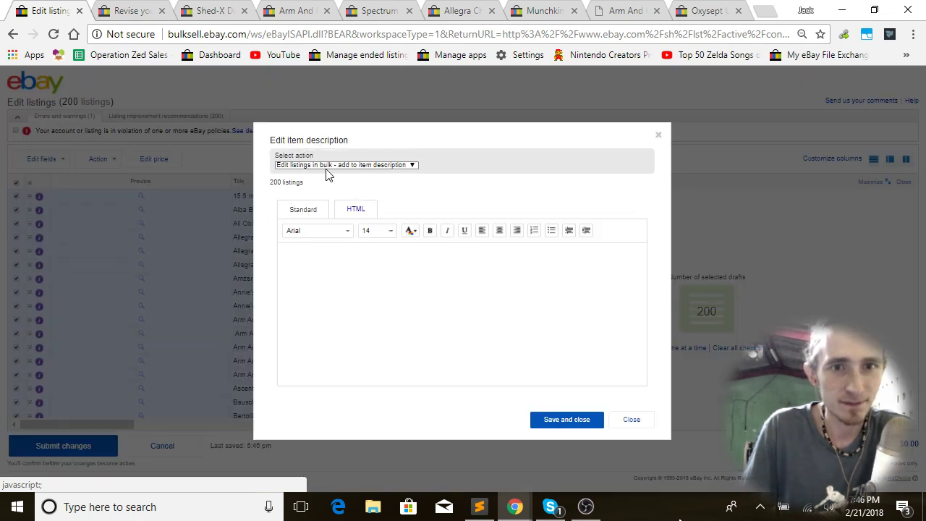
{"action": "left_click", "coordinate": [329, 165]}
{"action": "left_click", "coordinate": [340, 205]}
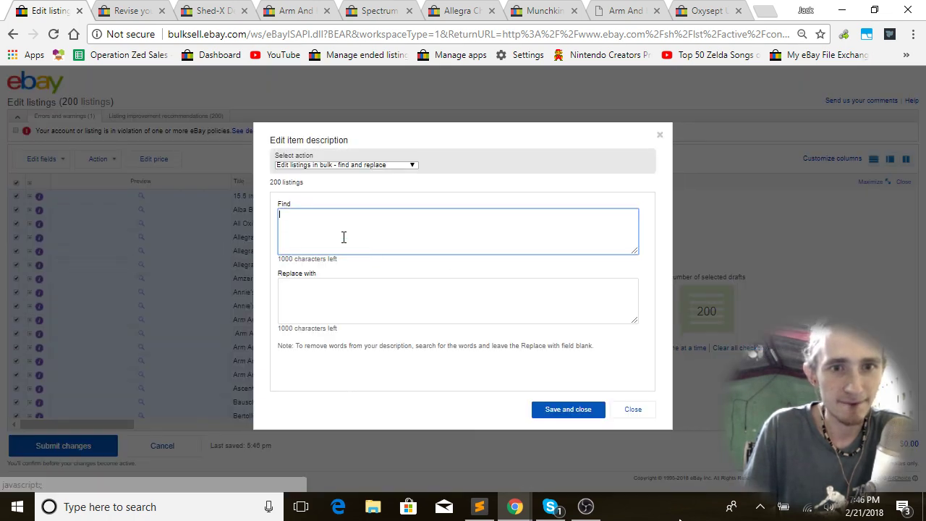
{"action": "left_click", "coordinate": [590, 411]}
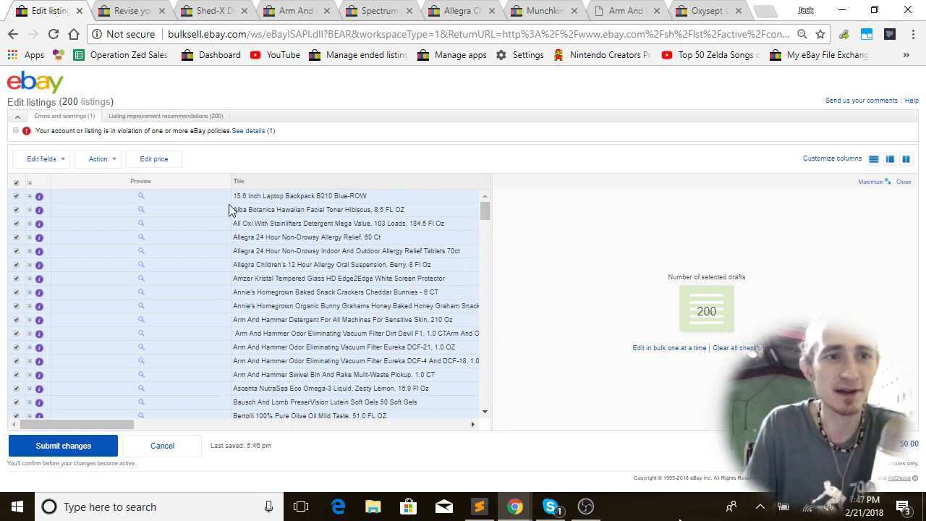
- Remove "-" from the selected listings' item descriptions using bulk find and replace with a blank replacement, and save
{"action": "left_click", "coordinate": [58, 160]}
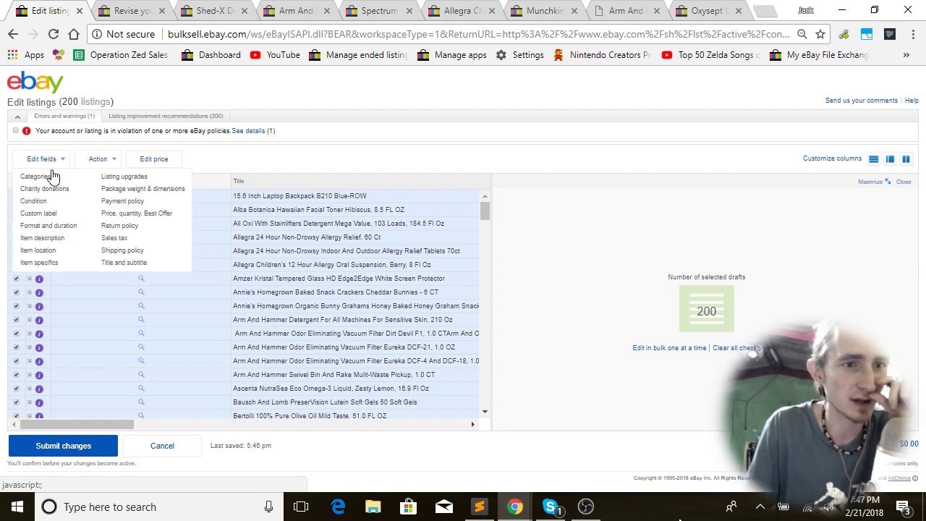
{"action": "left_click", "coordinate": [43, 238]}
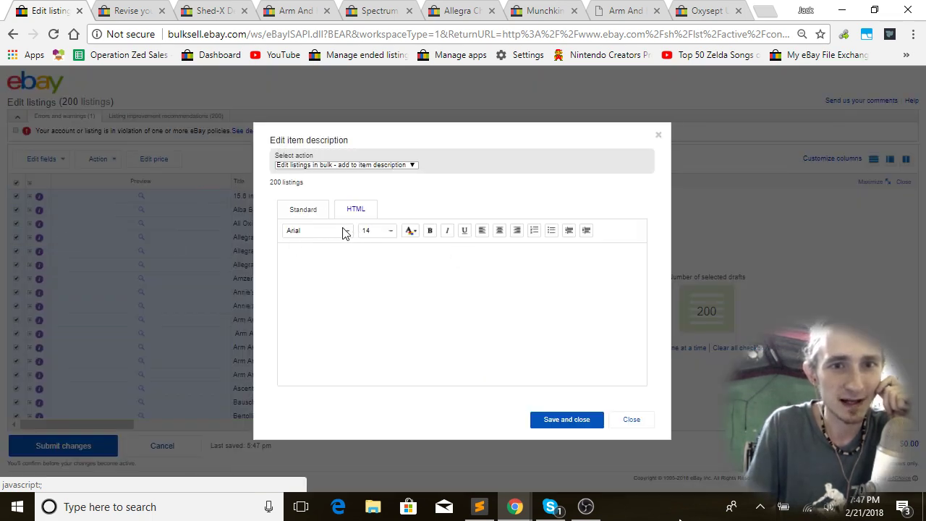
{"action": "left_click", "coordinate": [341, 166]}
{"action": "left_click", "coordinate": [333, 180]}
{"action": "key", "text": "Down"}
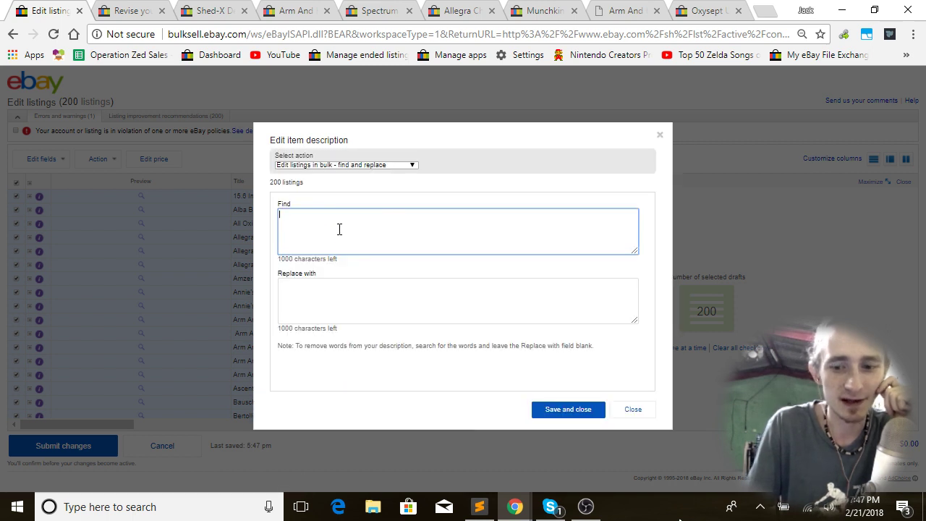
{"action": "left_click", "coordinate": [338, 229]}
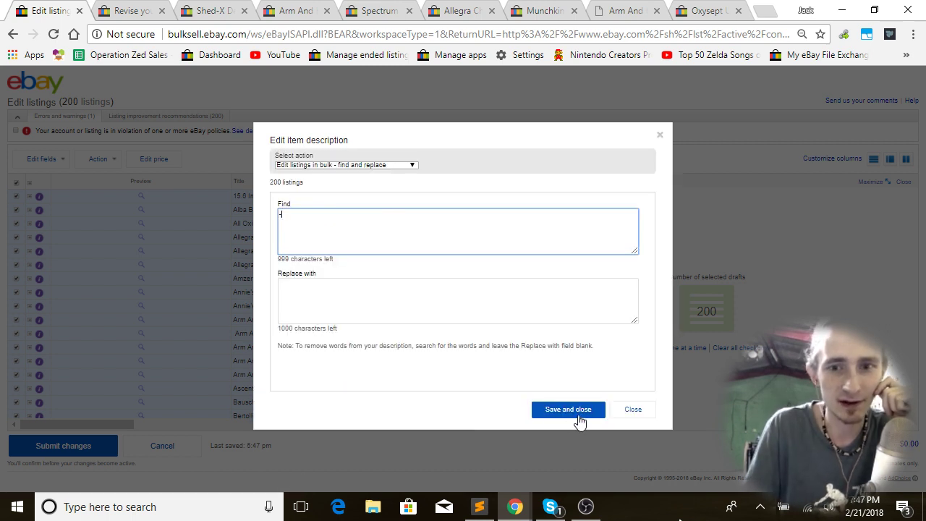
{"action": "left_click", "coordinate": [583, 410]}
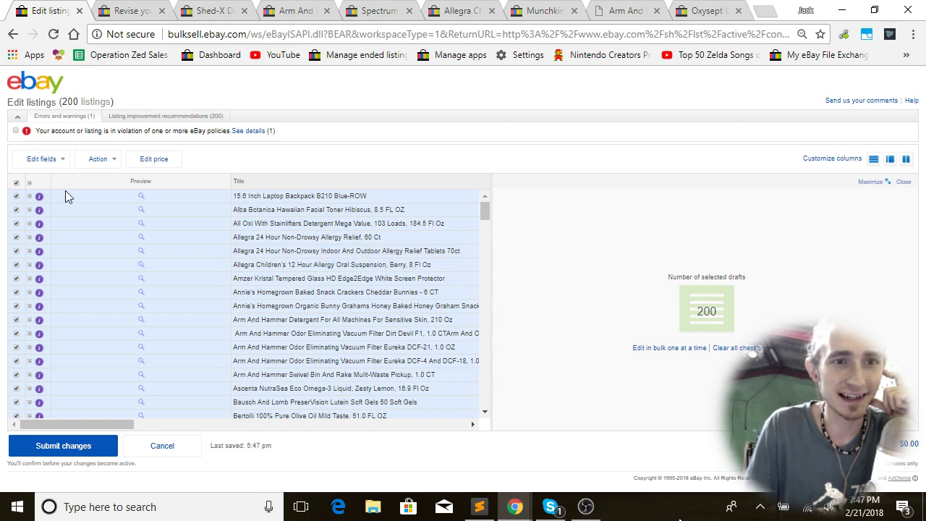
- Remove "click" from the selected listings' item descriptions using bulk find and replace with a blank replacement, and save
{"action": "left_click", "coordinate": [54, 160]}
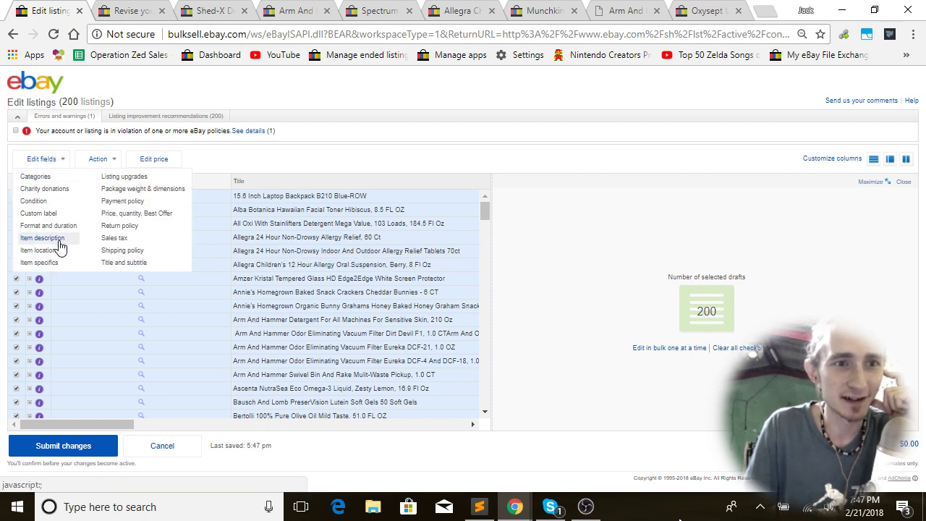
{"action": "left_click", "coordinate": [50, 238]}
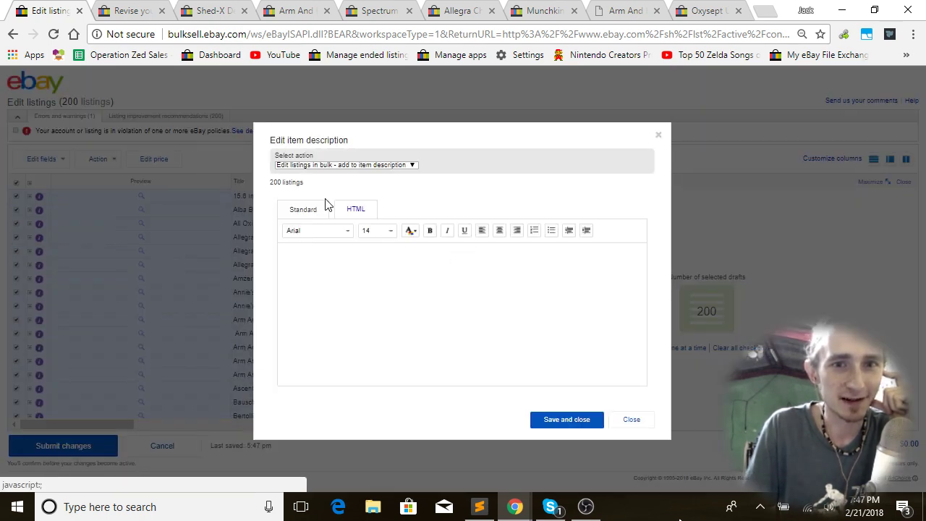
{"action": "left_click", "coordinate": [313, 168]}
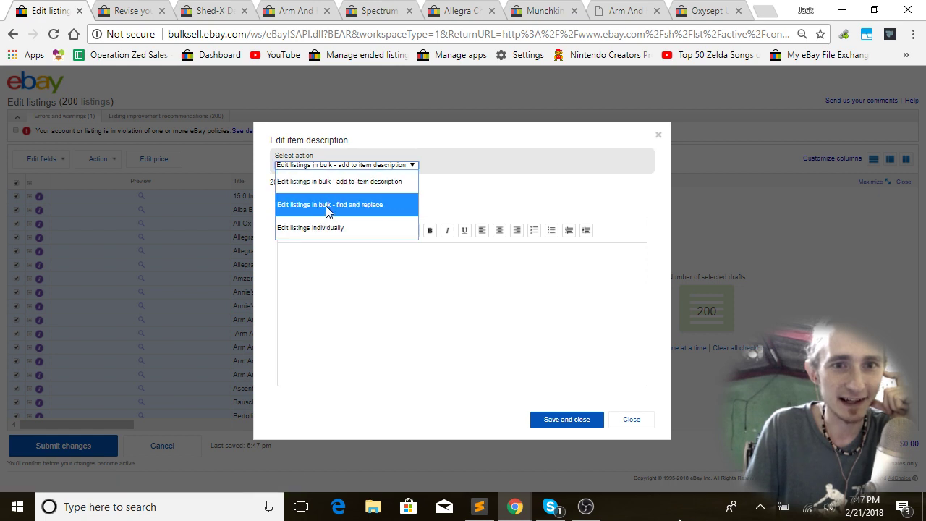
{"action": "left_click", "coordinate": [327, 207]}
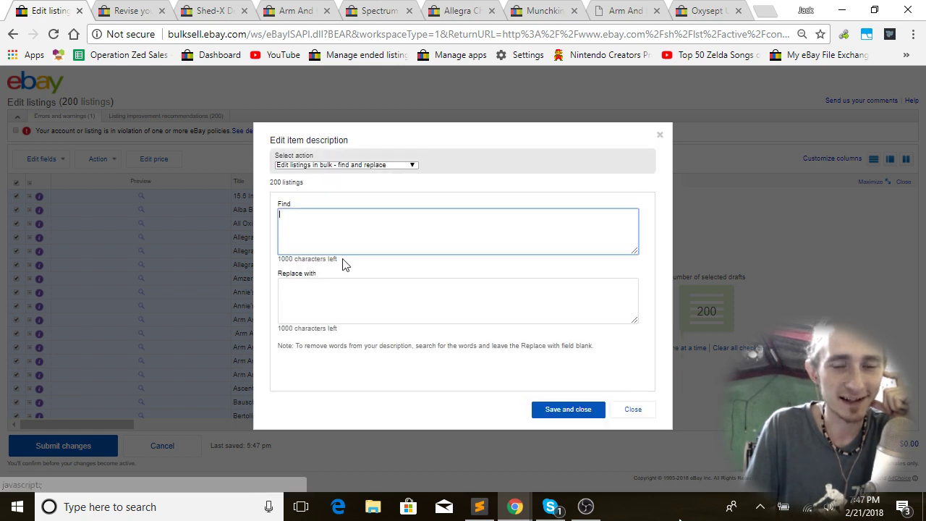
{"action": "type", "text": "0"}
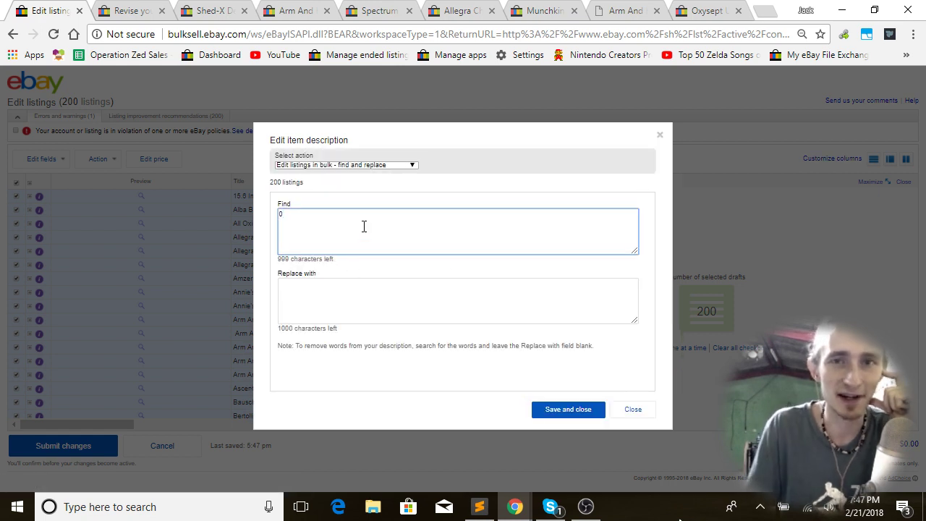
{"action": "key", "text": "BackSpace"}
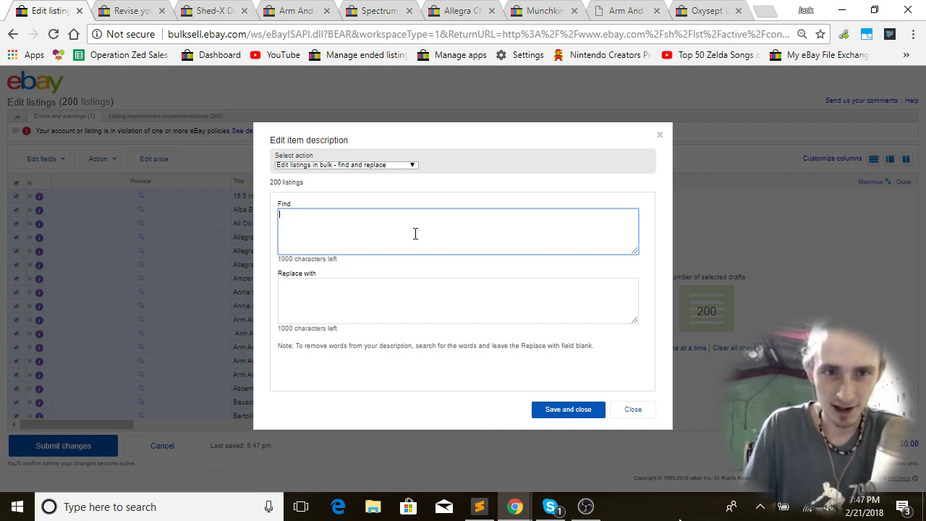
{"action": "type", "text": "click"}
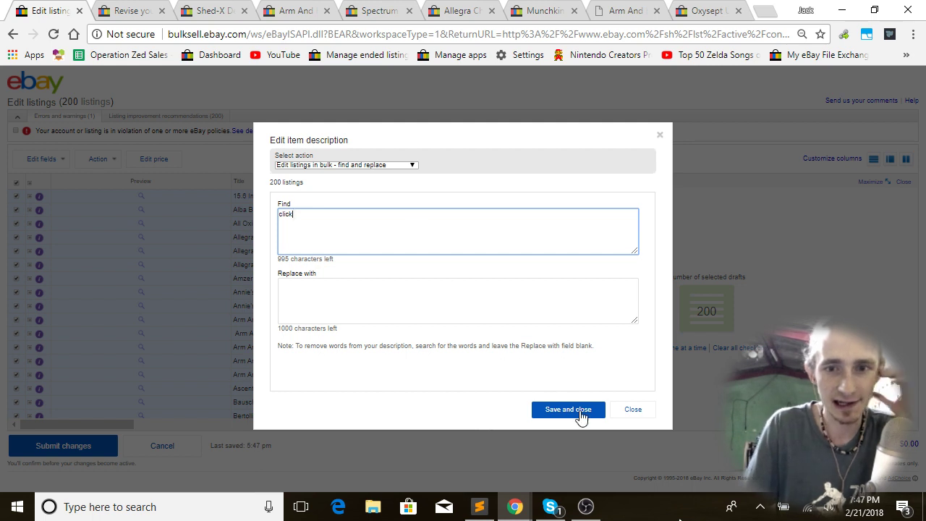
{"action": "left_click", "coordinate": [581, 411]}
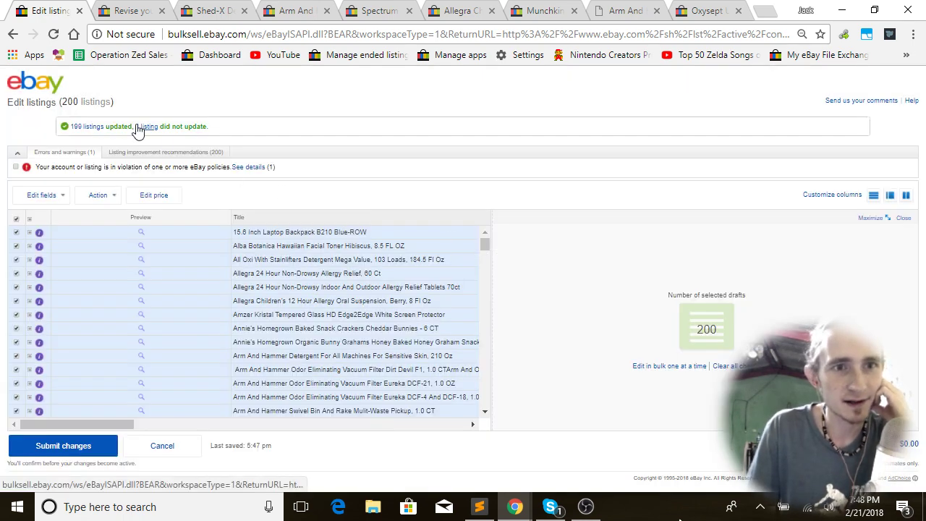
- Locate the listing flagged for the policy violation, BOOST ORIGINAL Complete Nutritional Drink, and open its details for editing
{"action": "left_click", "coordinate": [16, 167]}
{"action": "left_click", "coordinate": [18, 170]}
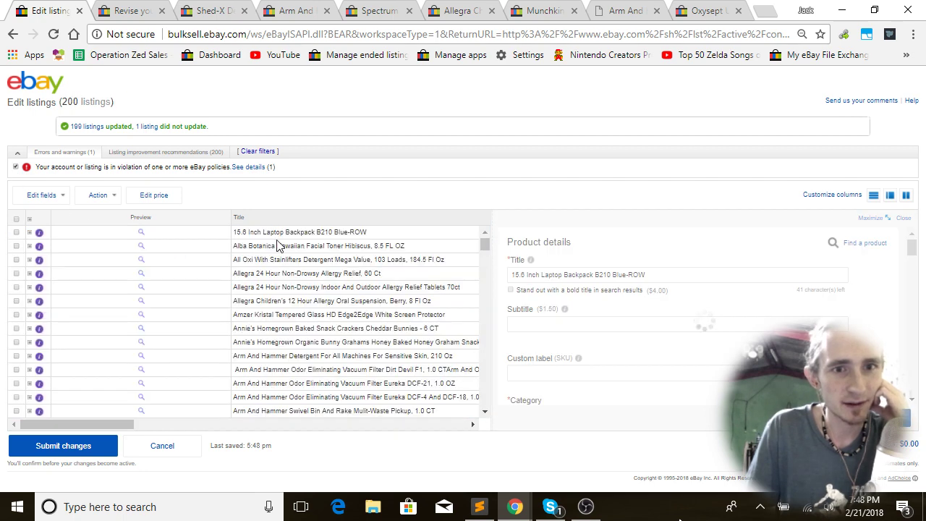
{"action": "left_click", "coordinate": [16, 167]}
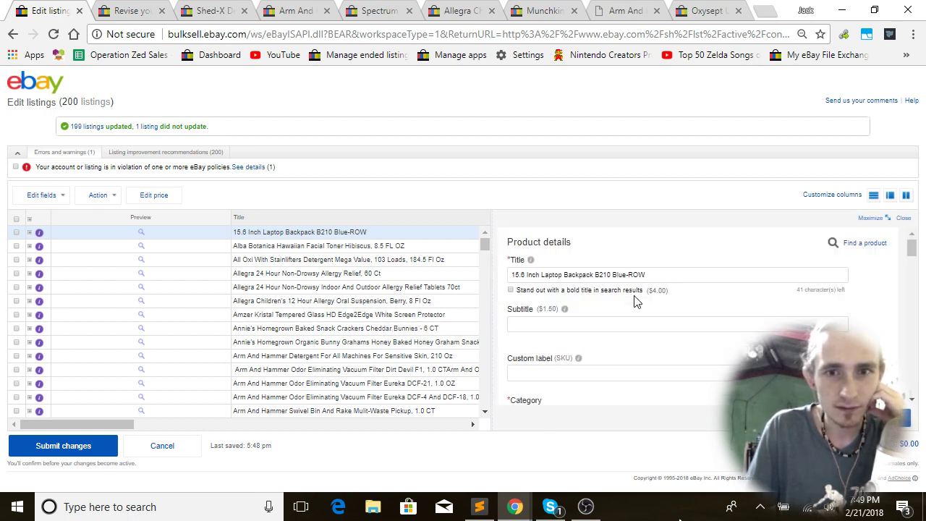
{"action": "left_click_drag", "start_coordinate": [485, 245], "coordinate": [485, 334]}
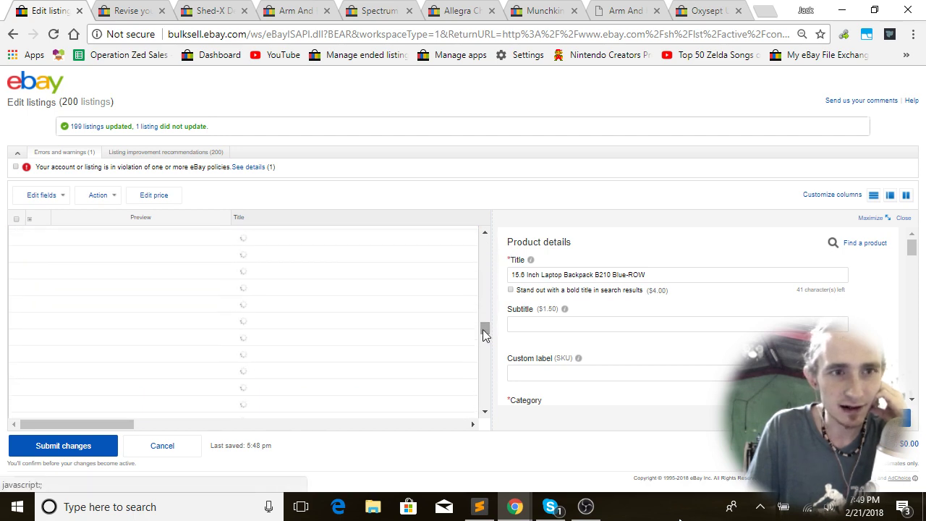
{"action": "left_click_drag", "start_coordinate": [484, 334], "coordinate": [478, 262]}
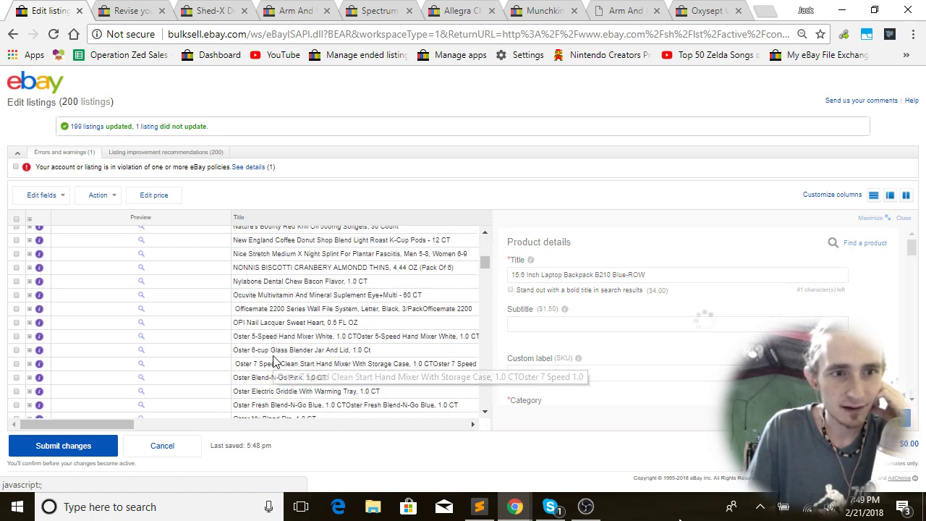
{"action": "scroll", "coordinate": [273, 362], "scroll_direction": "down", "scroll_amount": 5}
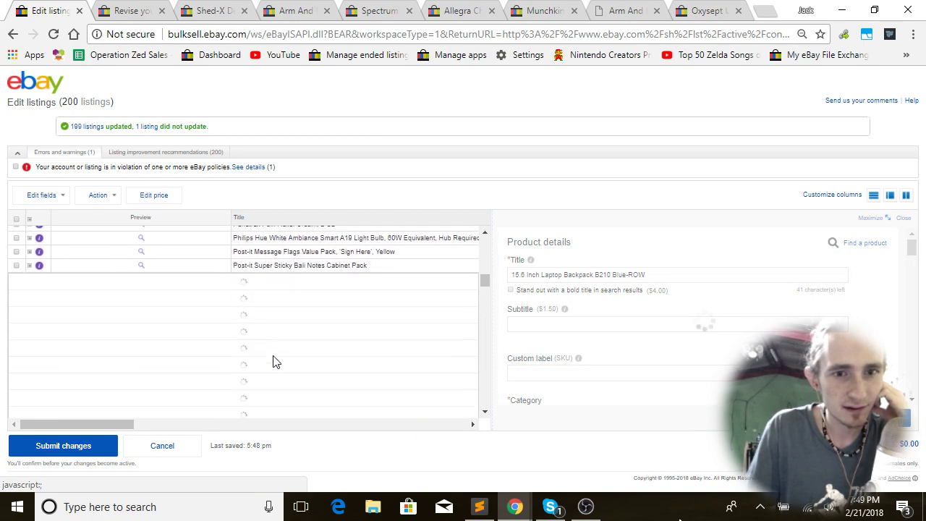
{"action": "scroll", "coordinate": [274, 362], "scroll_direction": "up", "scroll_amount": 5}
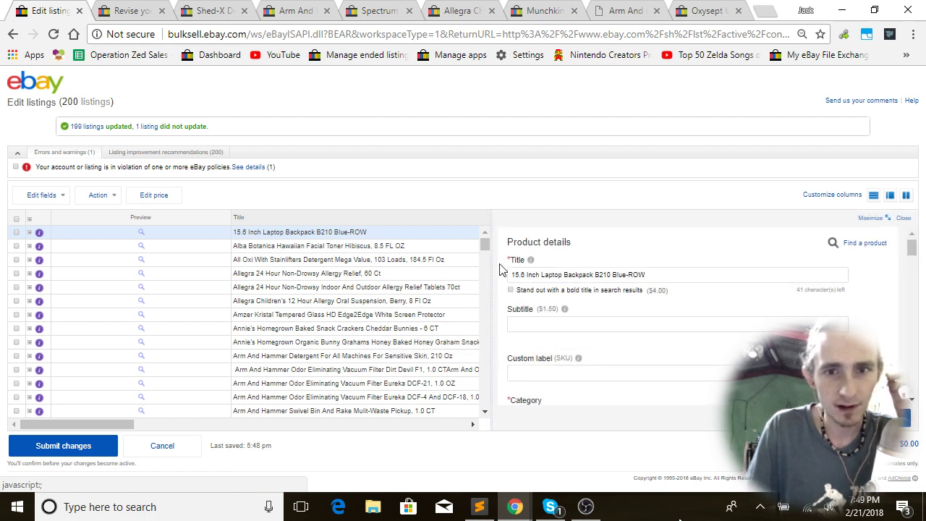
{"action": "left_click_drag", "start_coordinate": [488, 247], "coordinate": [487, 265]}
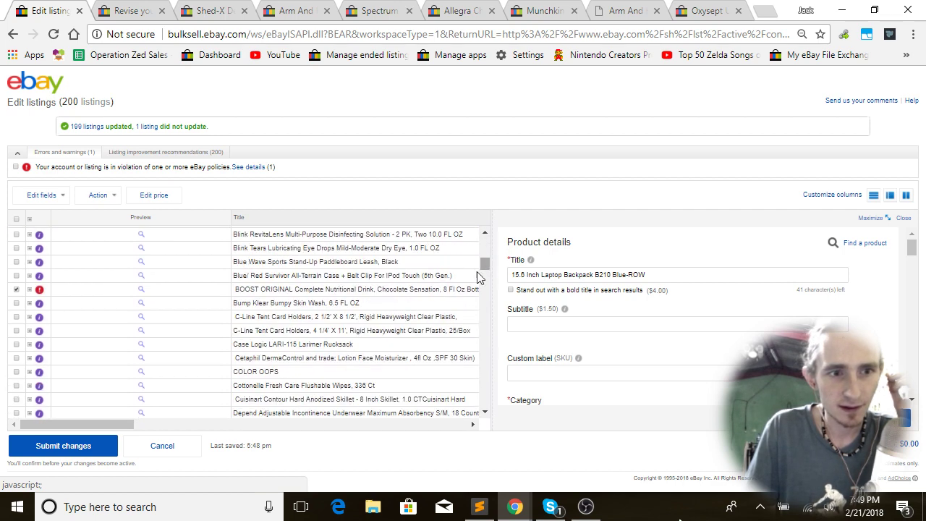
{"action": "left_click", "coordinate": [279, 294]}
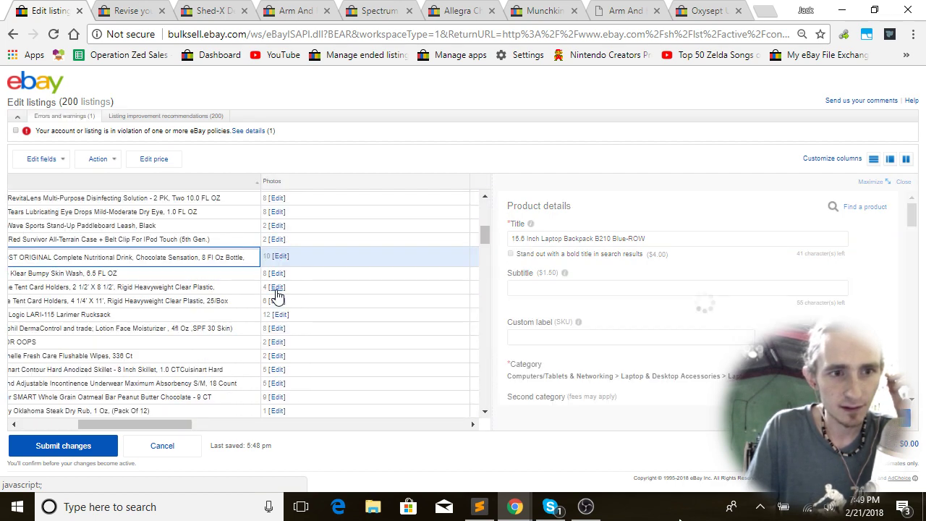
{"action": "left_click_drag", "start_coordinate": [185, 427], "coordinate": [41, 439]}
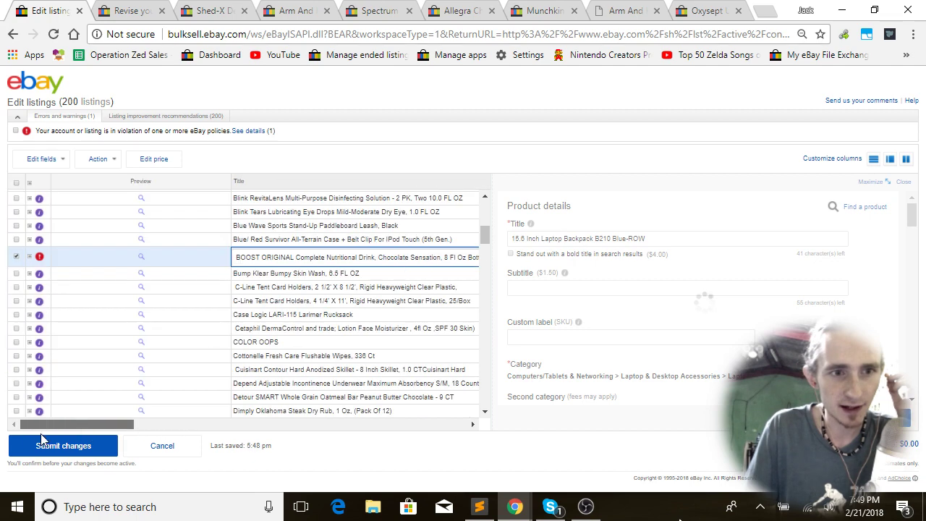
- Accept all recommended item specifics for the BOOST ORIGINAL listing, Flavor Chocolate and Type Drink
{"action": "scroll", "coordinate": [681, 279], "scroll_direction": "down", "scroll_amount": 1}
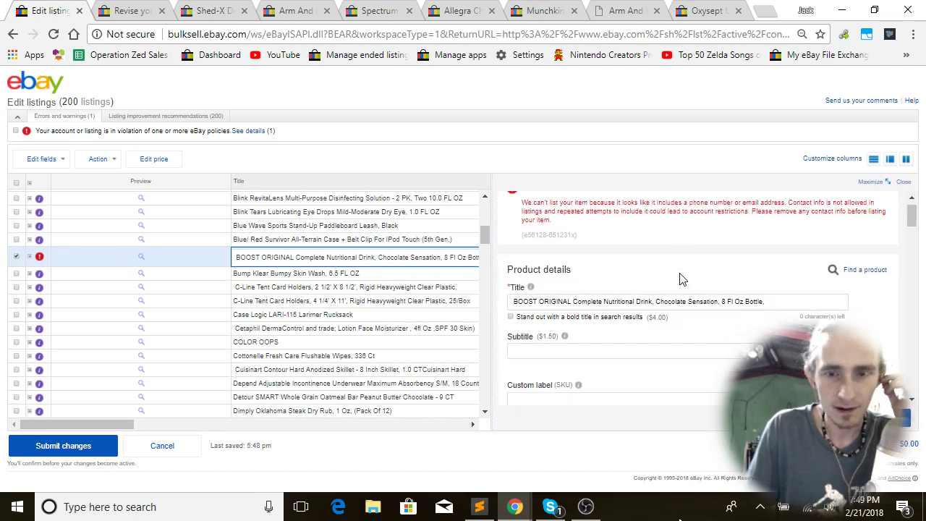
{"action": "scroll", "coordinate": [680, 279], "scroll_direction": "down", "scroll_amount": 5}
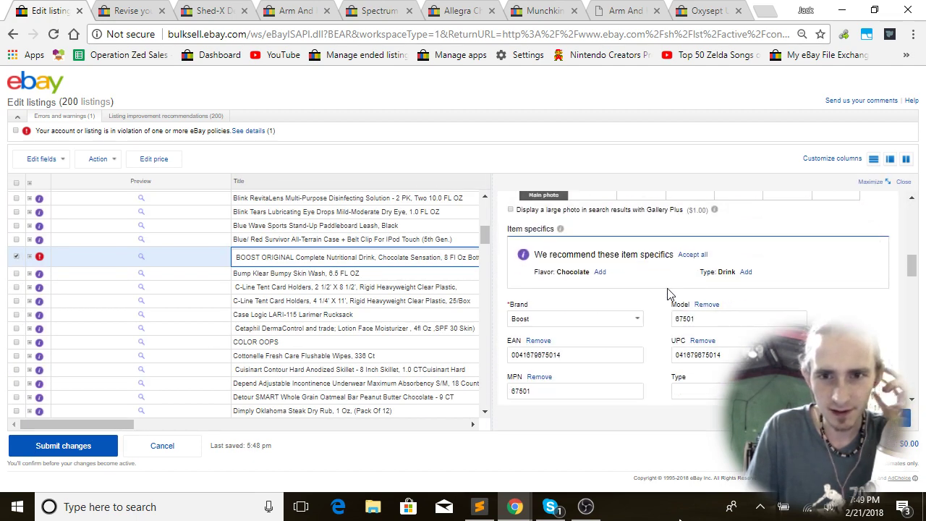
{"action": "left_click", "coordinate": [692, 254]}
- Delete the "Questions? We've got Expert Answers" bullet text with its phone number and web link from the BOOST ORIGINAL item description
{"action": "scroll", "coordinate": [671, 273], "scroll_direction": "down", "scroll_amount": 5}
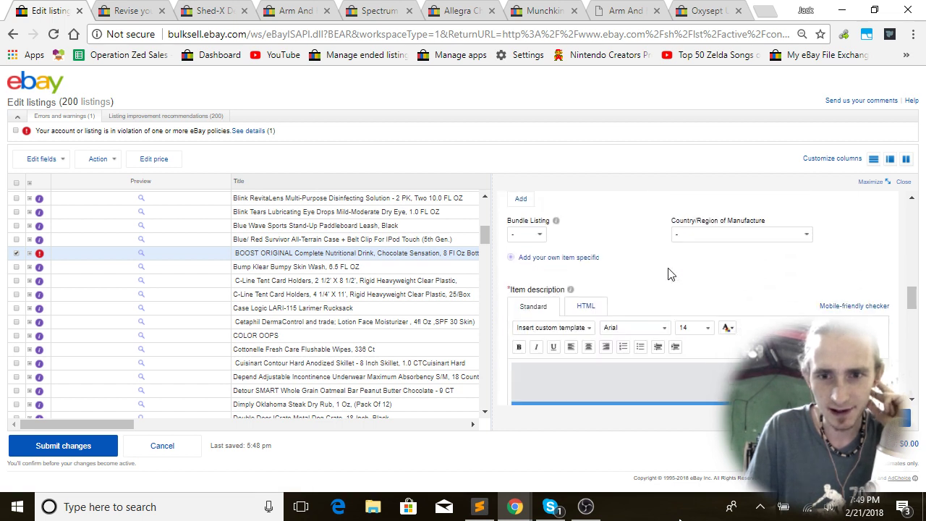
{"action": "scroll", "coordinate": [672, 274], "scroll_direction": "down", "scroll_amount": 3}
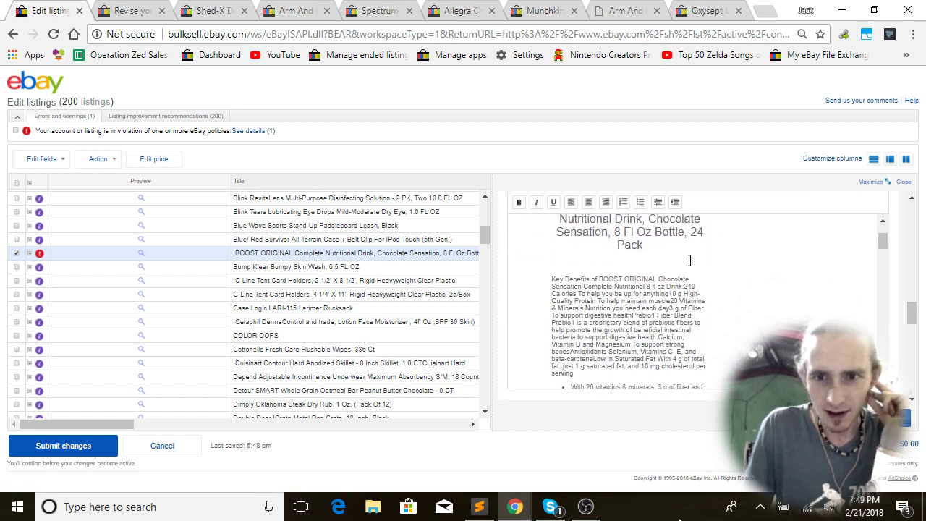
{"action": "scroll", "coordinate": [690, 260], "scroll_direction": "down", "scroll_amount": 2}
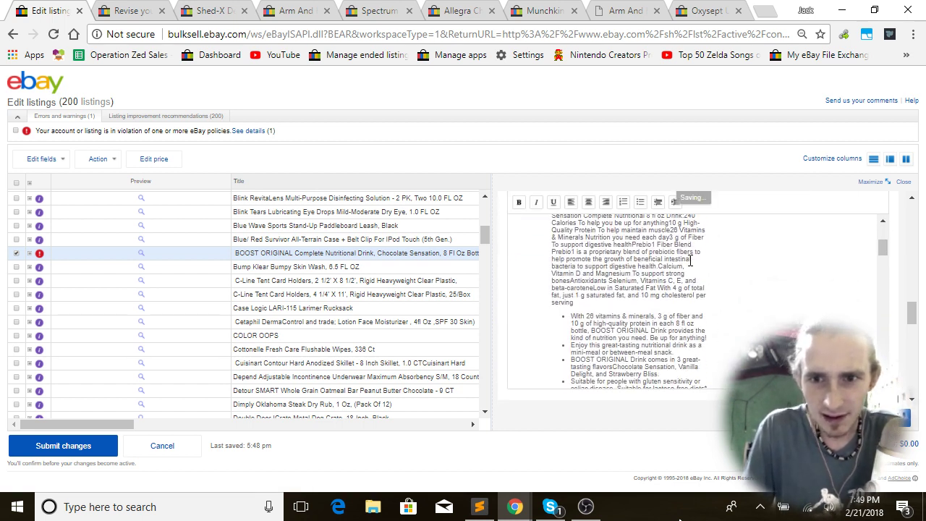
{"action": "scroll", "coordinate": [690, 260], "scroll_direction": "down", "scroll_amount": 2}
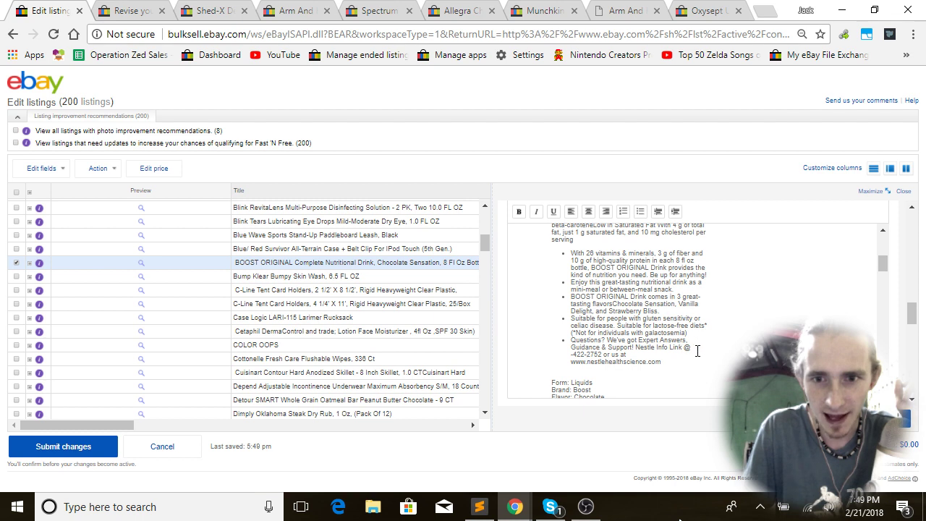
{"action": "left_click", "coordinate": [575, 354]}
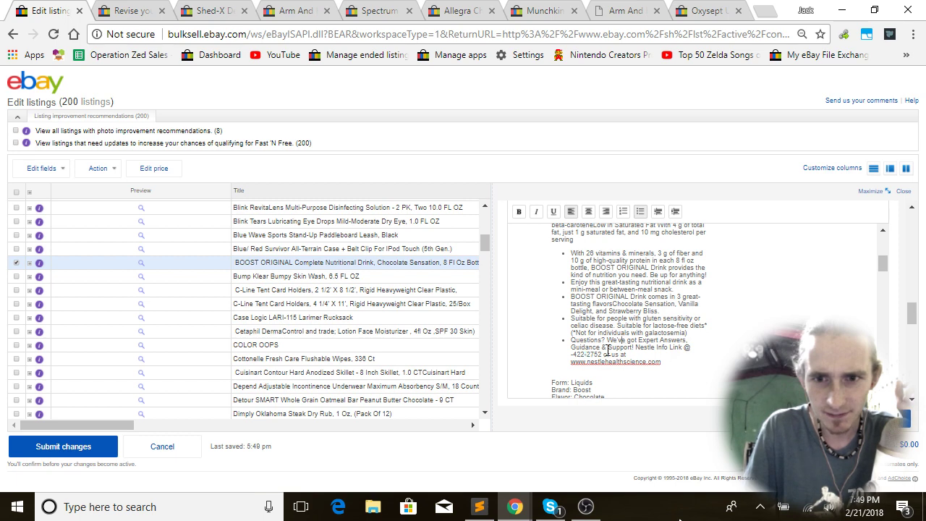
{"action": "left_click_drag", "start_coordinate": [591, 361], "coordinate": [570, 364]}
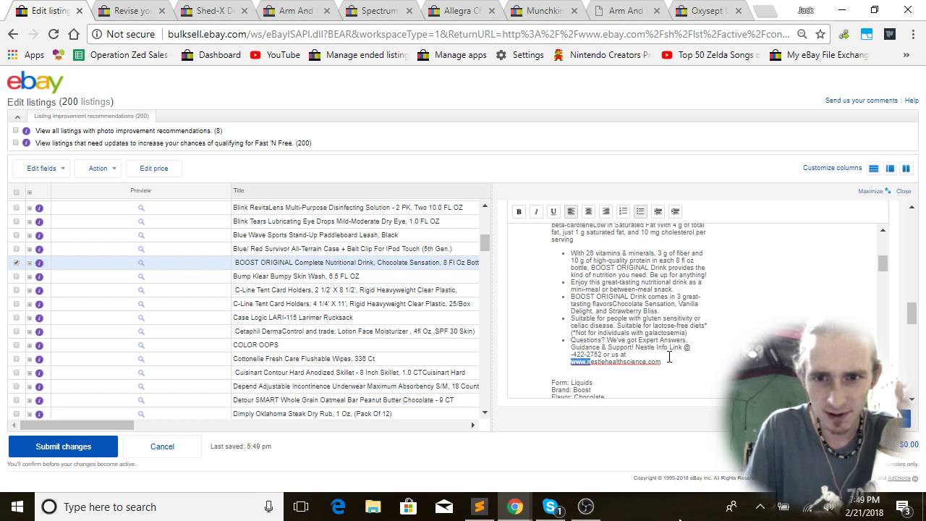
{"action": "left_click_drag", "start_coordinate": [672, 365], "coordinate": [554, 338]}
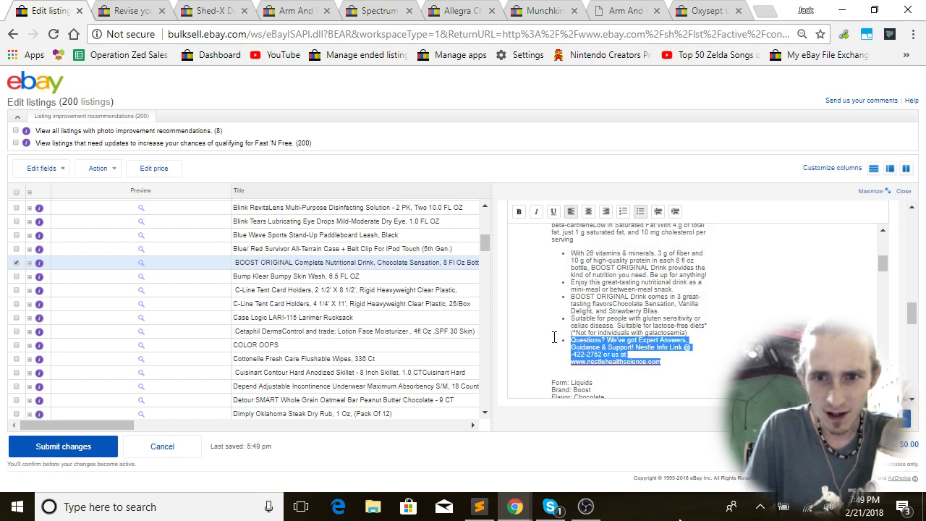
{"action": "key", "text": "BackSpace"}
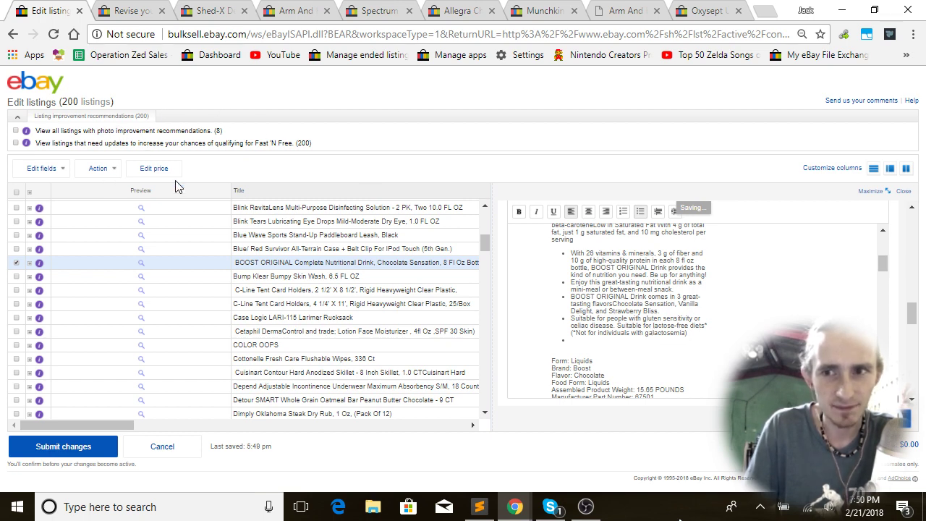
- Select all 200 listings in the bulk editor
{"action": "left_click_drag", "start_coordinate": [485, 244], "coordinate": [487, 206]}
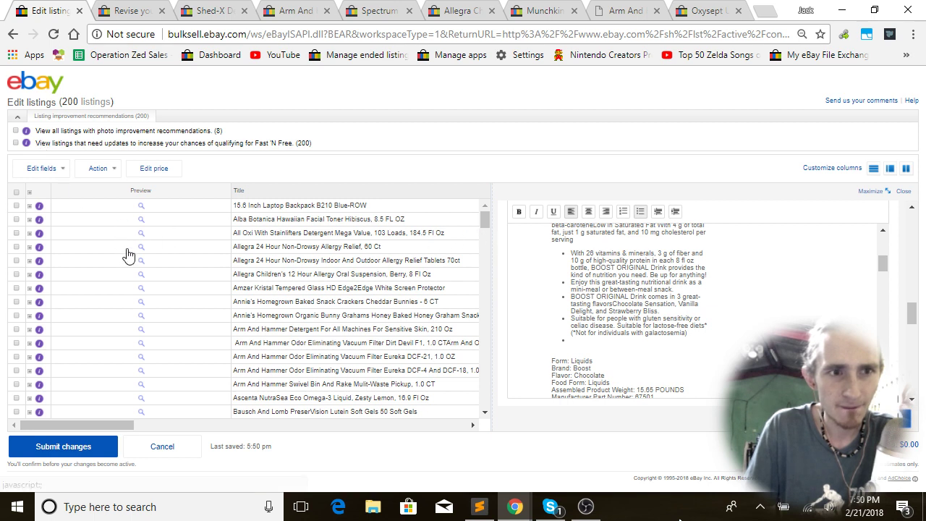
{"action": "left_click", "coordinate": [16, 193]}
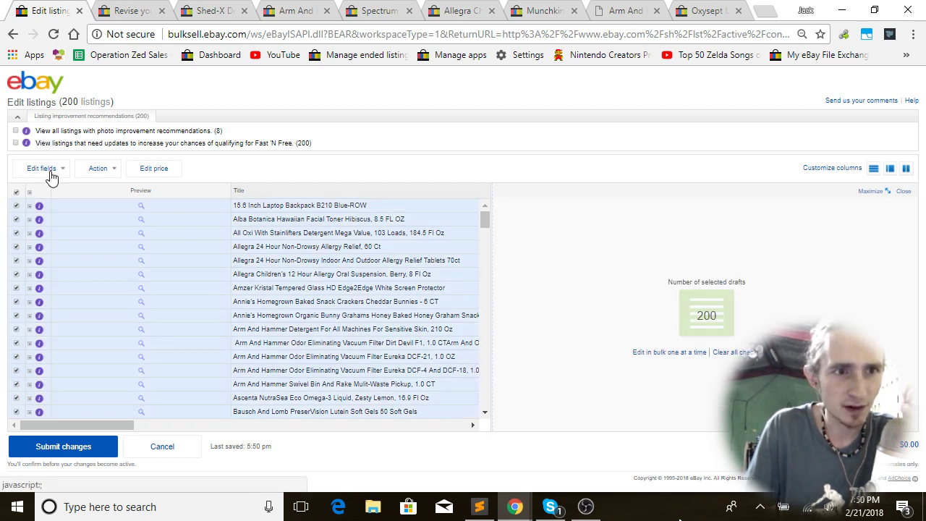
{"action": "left_click", "coordinate": [48, 170]}
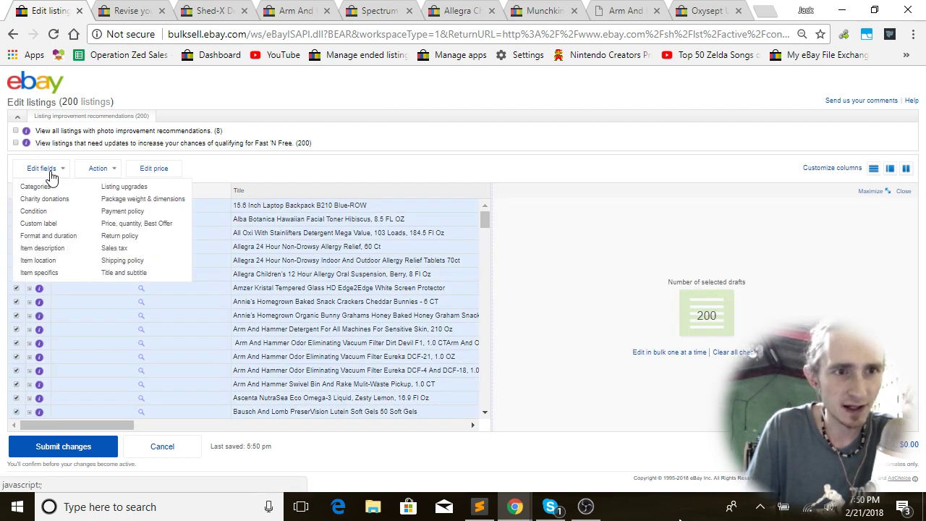
{"action": "left_click", "coordinate": [62, 247]}
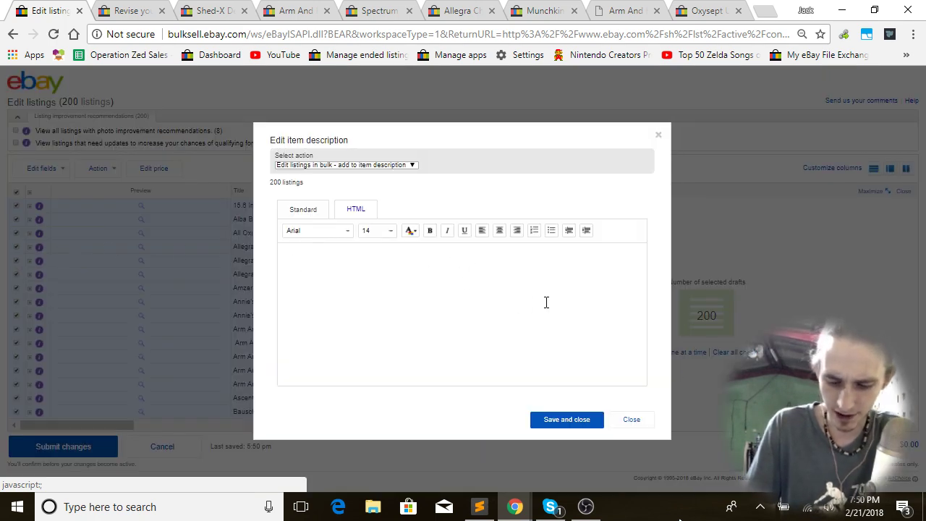
{"action": "left_click", "coordinate": [392, 289]}
{"action": "left_click", "coordinate": [340, 165]}
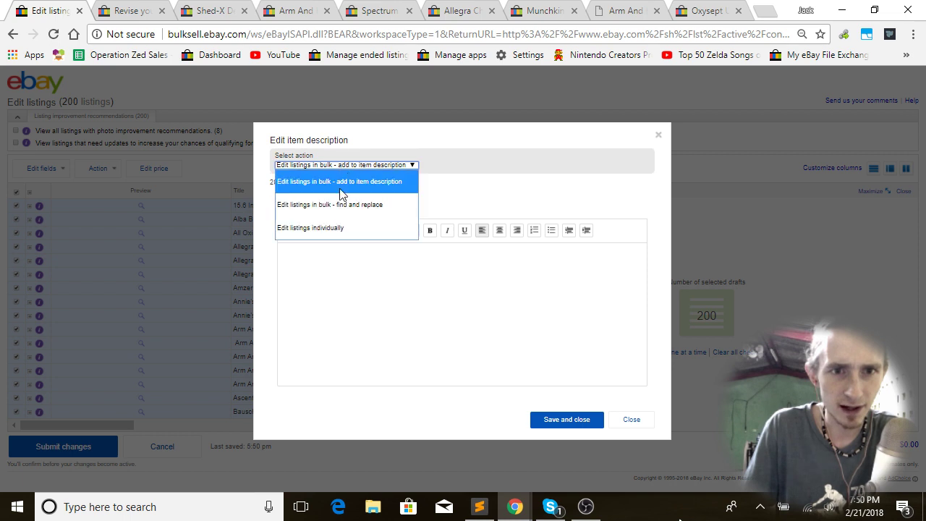
{"action": "left_click", "coordinate": [343, 200]}
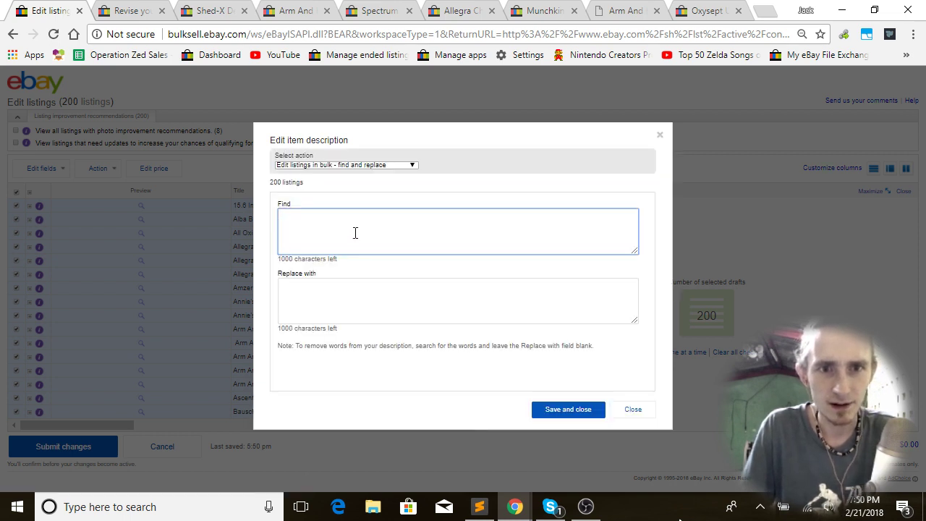
{"action": "type", "text": "toll"}
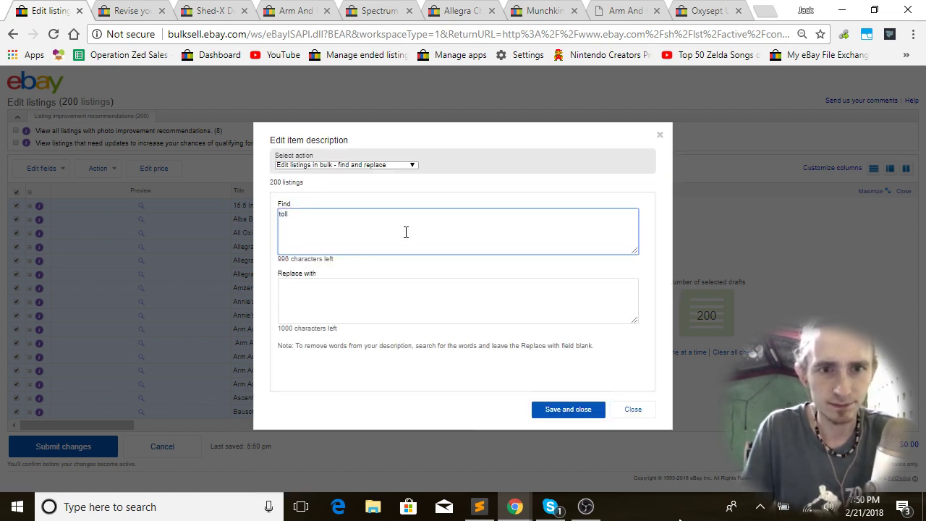
{"action": "left_click_drag", "start_coordinate": [417, 233], "coordinate": [253, 215]}
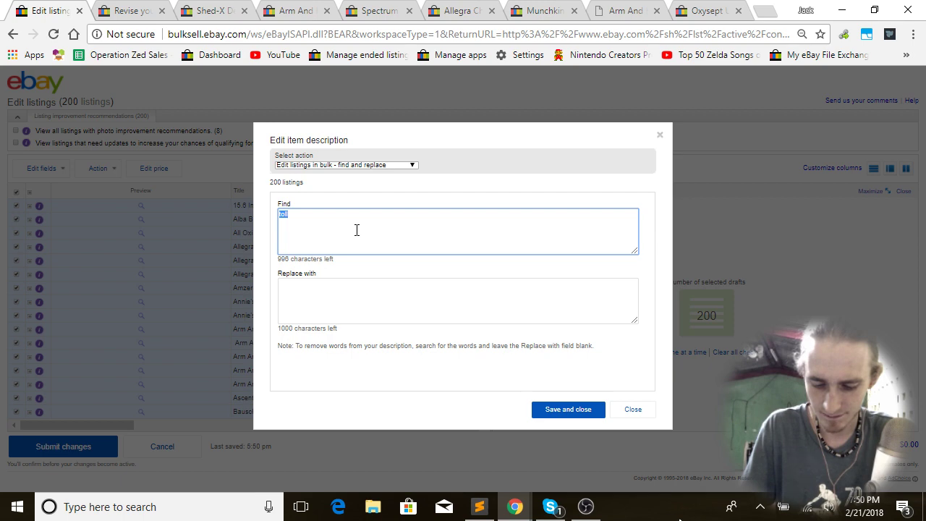
{"action": "left_click", "coordinate": [633, 409]}
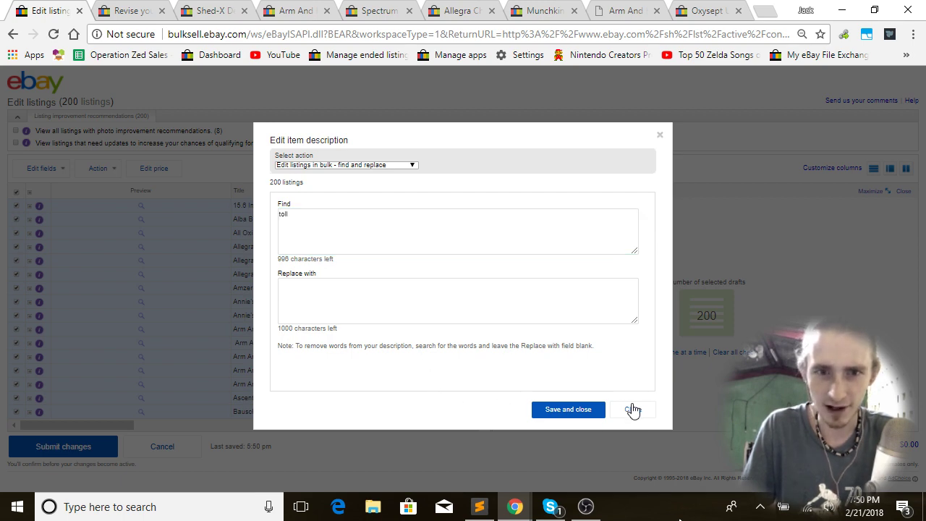
- Submit the changes for all 200 listings, confirm the submission and dismiss its results without fixing errors
{"action": "left_click", "coordinate": [63, 448]}
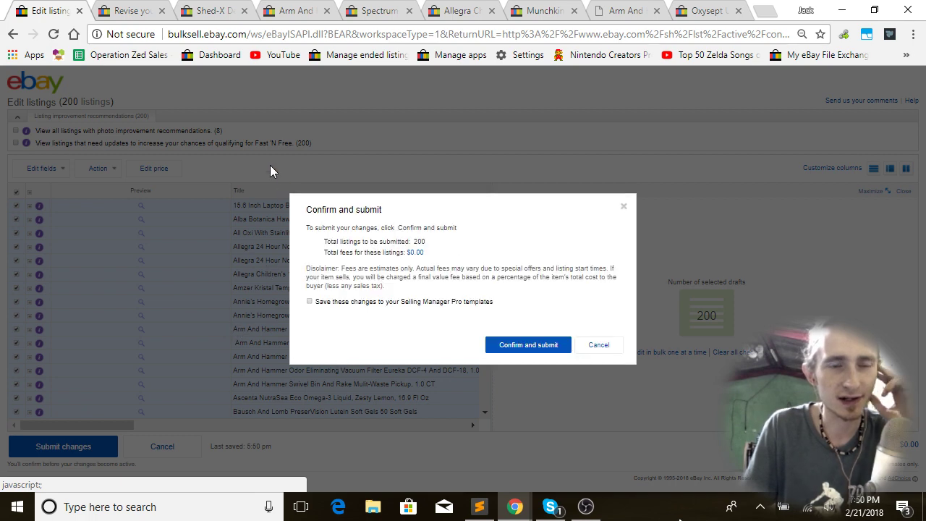
{"action": "left_click", "coordinate": [549, 349]}
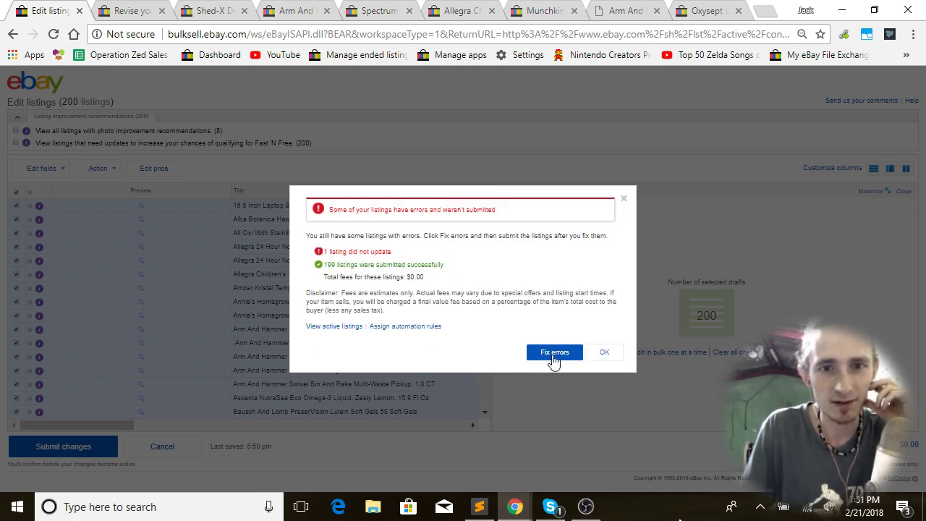
{"action": "left_click", "coordinate": [604, 354]}
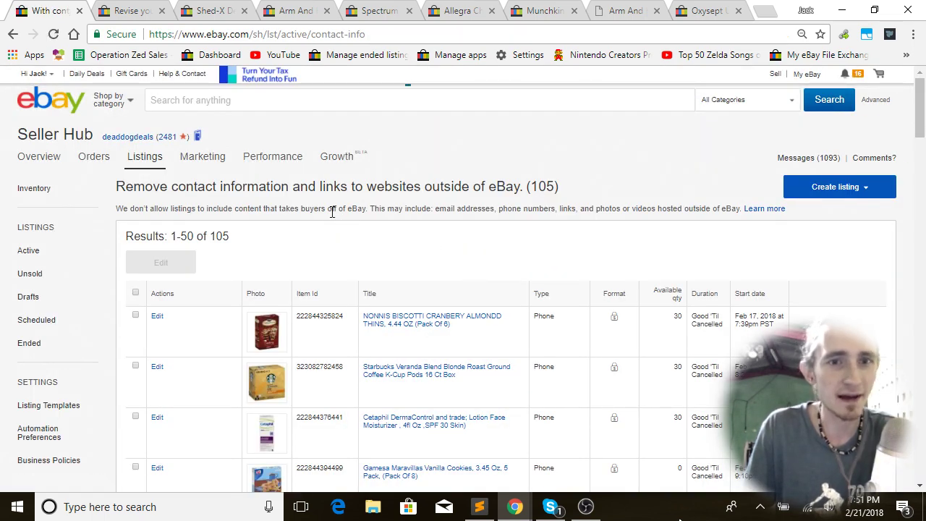
- Check the list of listings still flagged for contact information and outside links, refreshing it to update the remaining count
{"action": "double_click", "coordinate": [220, 236]}
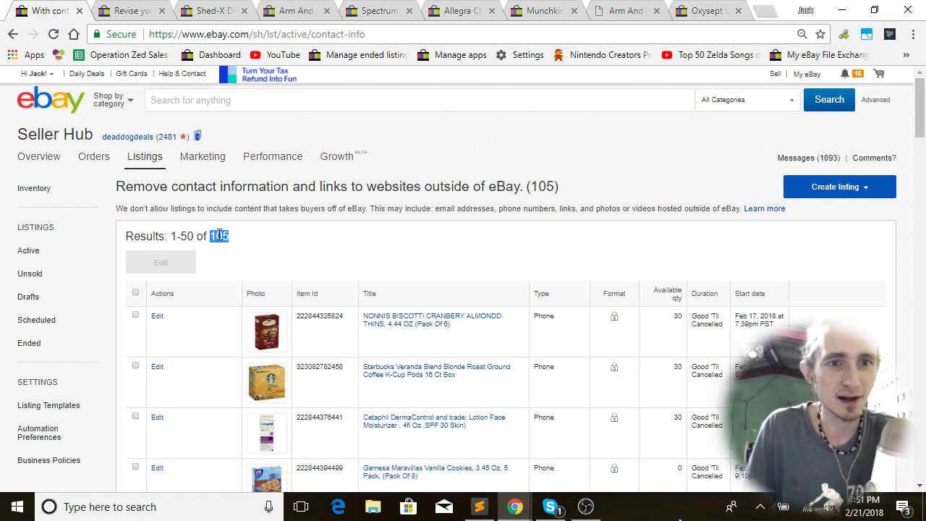
{"action": "left_click", "coordinate": [54, 34]}
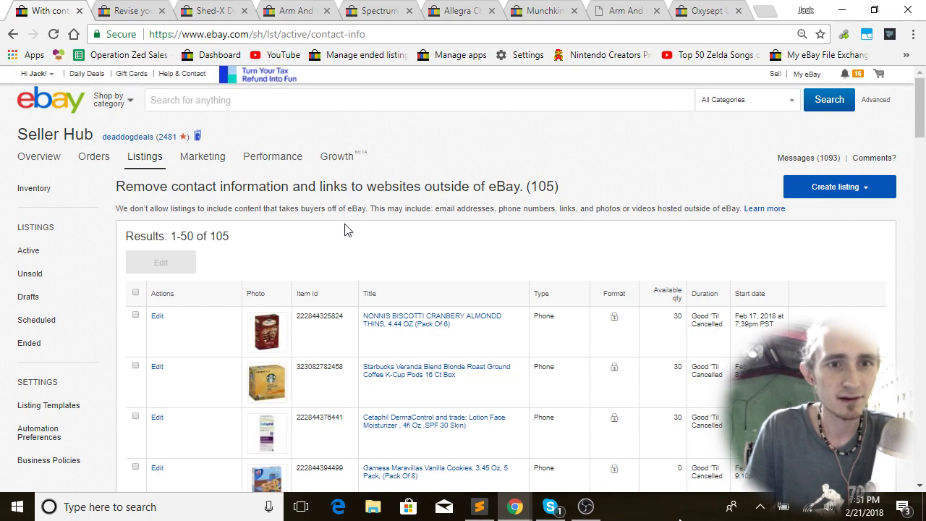
{"action": "scroll", "coordinate": [337, 217], "scroll_direction": "down", "scroll_amount": 4}
{"action": "scroll", "coordinate": [339, 217], "scroll_direction": "down", "scroll_amount": 14}
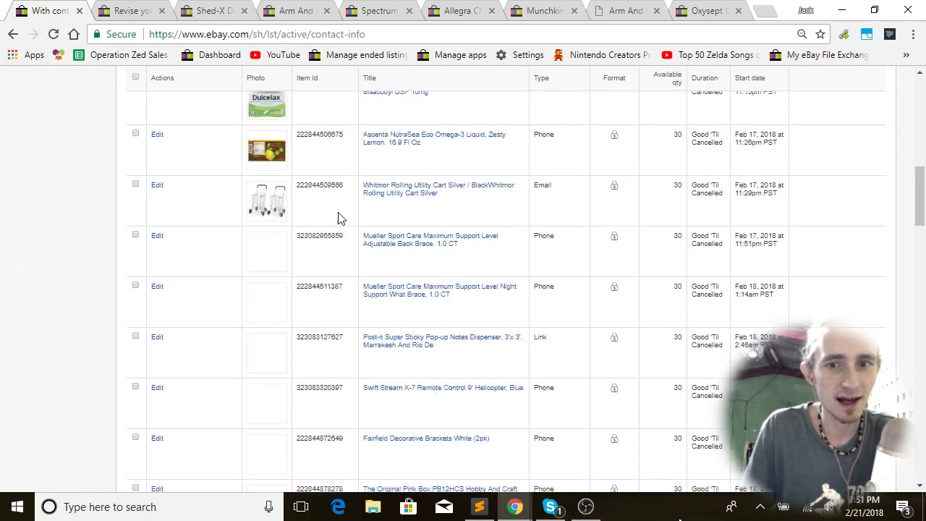
{"action": "scroll", "coordinate": [598, 320], "scroll_direction": "down", "scroll_amount": 15}
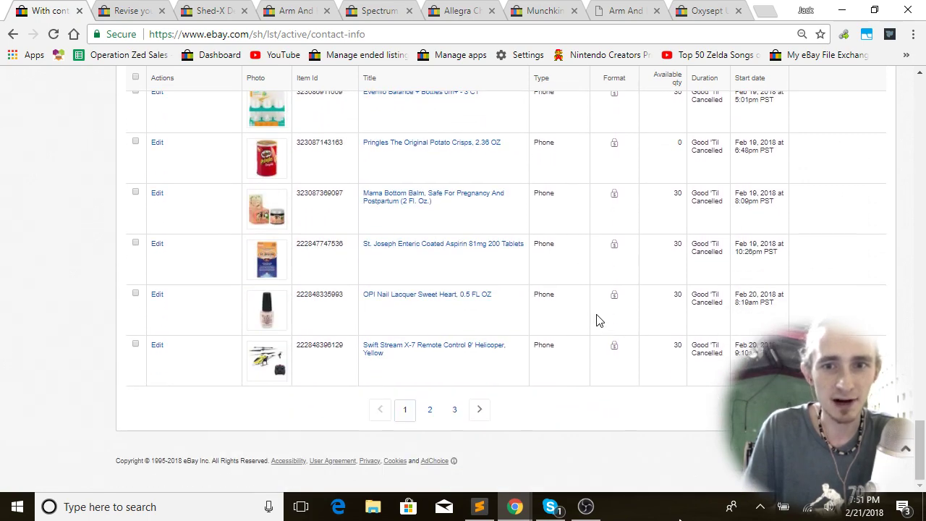
{"action": "scroll", "coordinate": [597, 321], "scroll_direction": "up", "scroll_amount": 20}
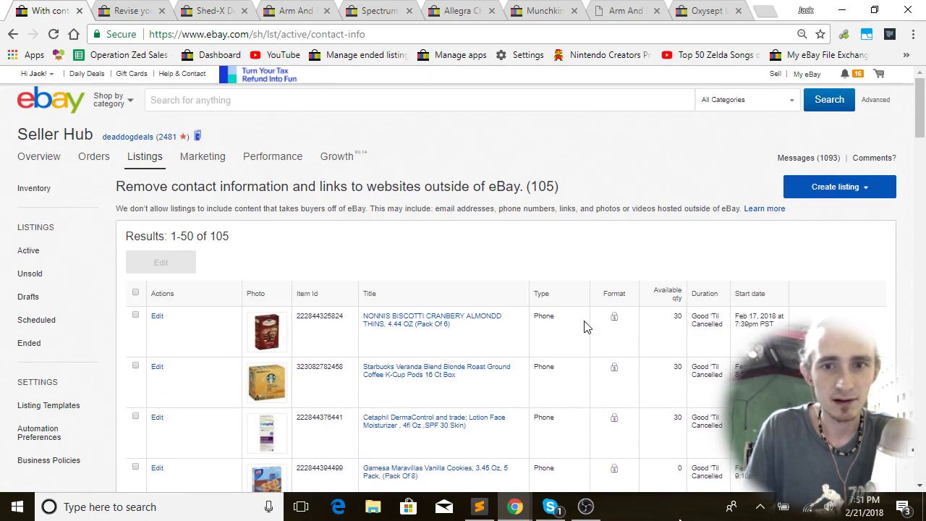
{"action": "left_click", "coordinate": [53, 34]}
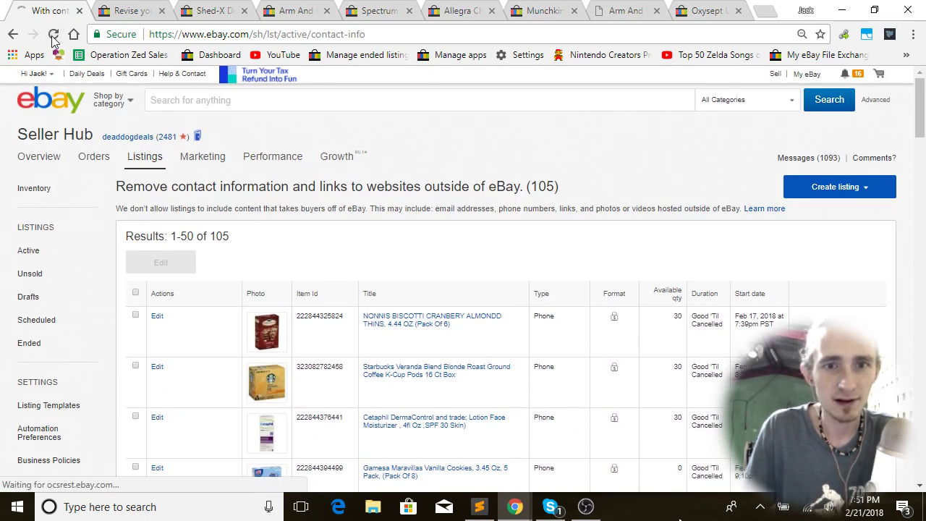
{"action": "double_click", "coordinate": [216, 239]}
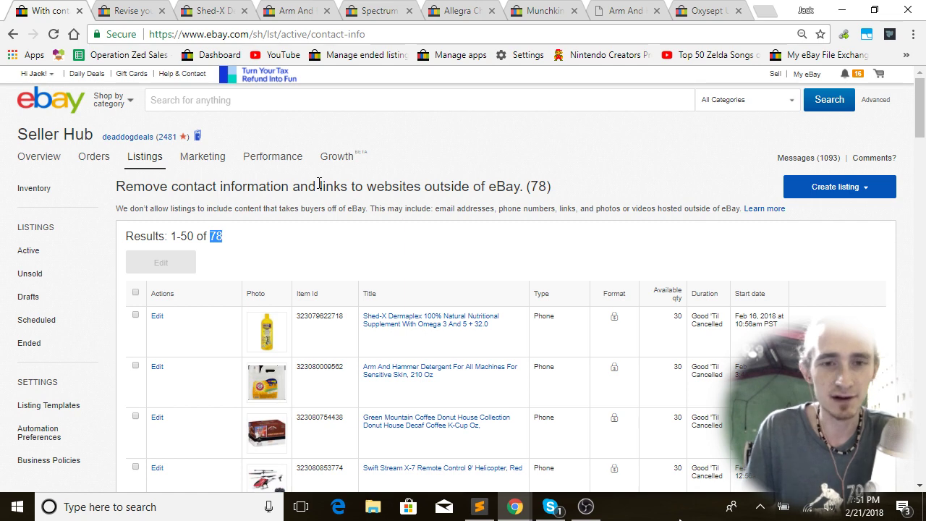
{"action": "scroll", "coordinate": [389, 192], "scroll_direction": "down", "scroll_amount": 2}
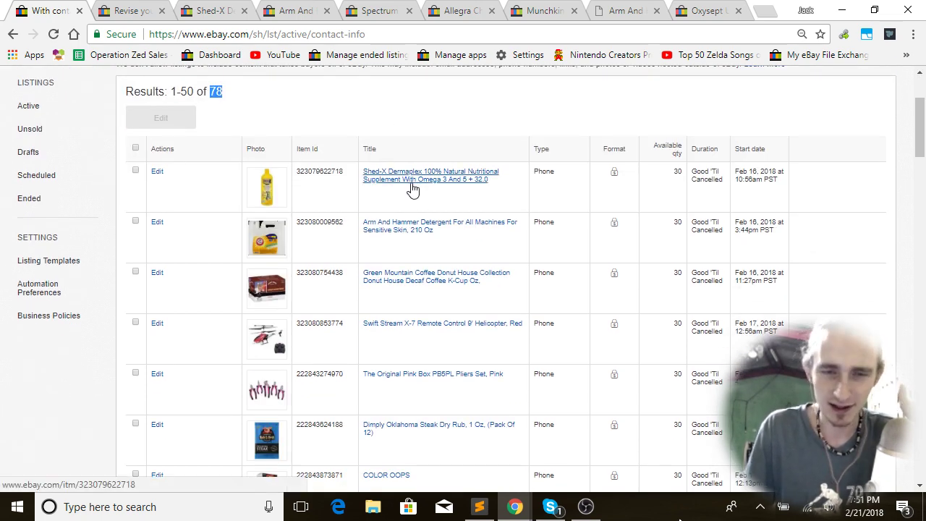
{"action": "left_click", "coordinate": [423, 113]}
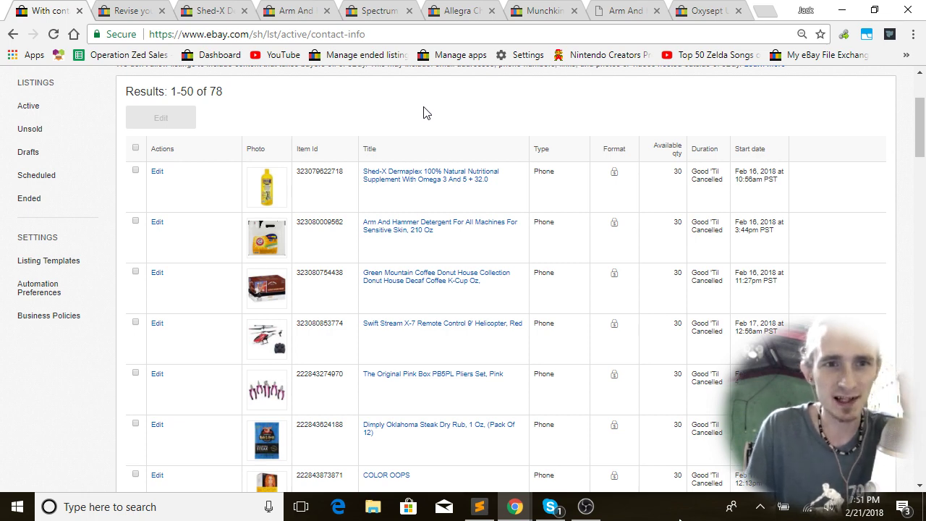
{"action": "left_click", "coordinate": [51, 33]}
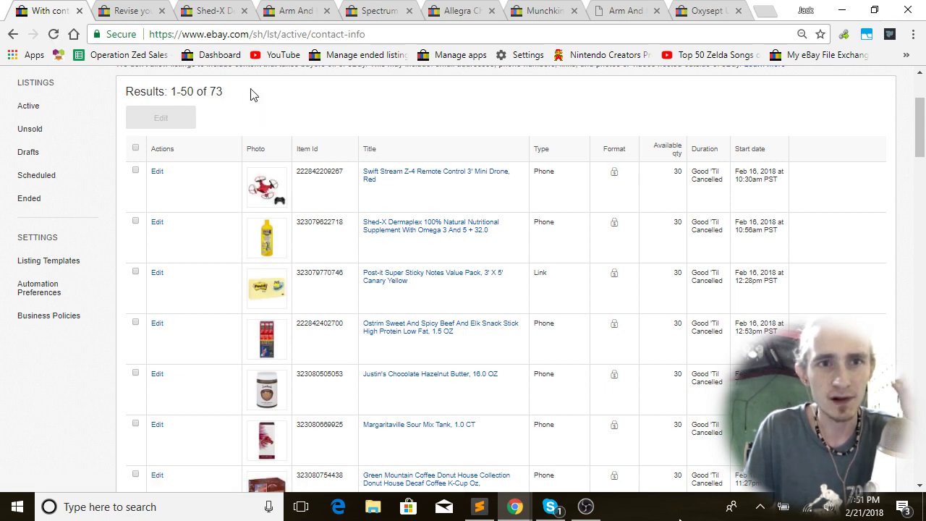
- Close all the previously opened listing tabs, keeping only the list of listings with contact info
{"action": "left_click", "coordinate": [163, 11]}
{"action": "left_click", "coordinate": [164, 12]}
{"action": "left_click", "coordinate": [163, 11]}
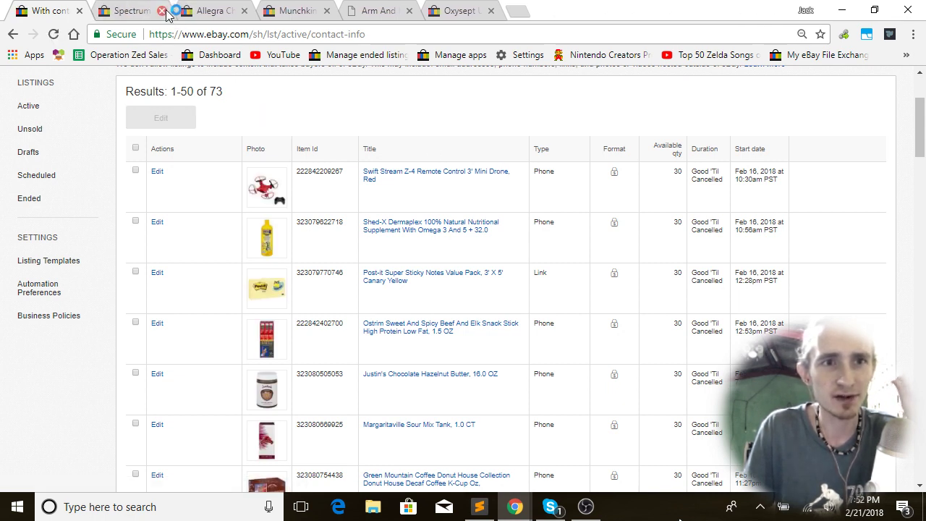
{"action": "left_click", "coordinate": [164, 12]}
{"action": "left_click", "coordinate": [164, 12]}
{"action": "left_click", "coordinate": [164, 12]}
{"action": "left_click", "coordinate": [165, 12]}
{"action": "left_click", "coordinate": [164, 11]}
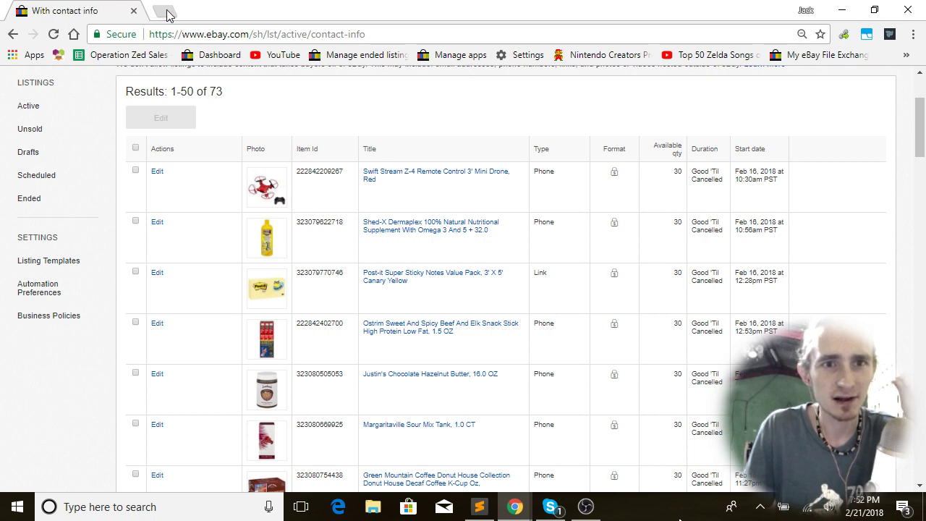
- Open the flagged Swift Stream Z-4 Mini Drone, Shed-X Dermaplex and Ostrim Beef And Elk Snack Stick listings in separate new tabs
{"action": "right_click", "coordinate": [480, 174]}
{"action": "left_click", "coordinate": [485, 183]}
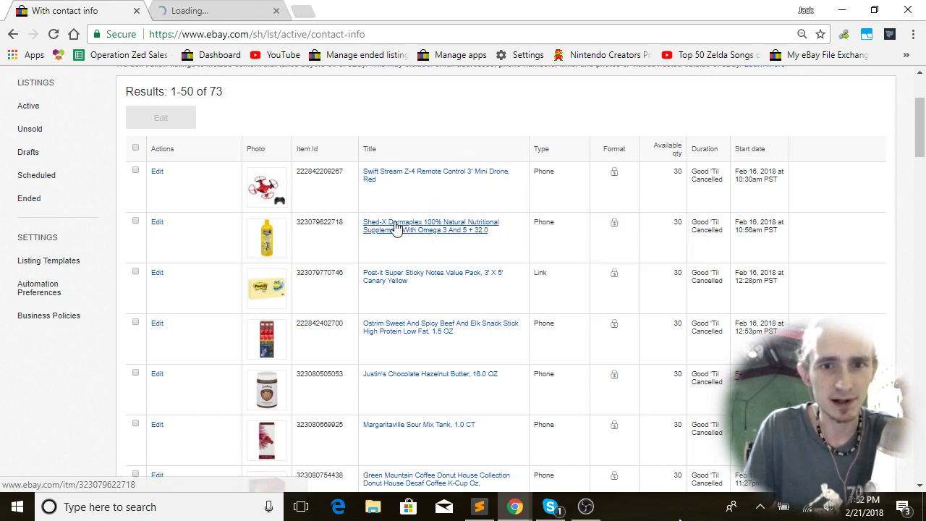
{"action": "right_click", "coordinate": [395, 225]}
{"action": "left_click", "coordinate": [438, 235]}
{"action": "scroll", "coordinate": [439, 234], "scroll_direction": "down", "scroll_amount": 2}
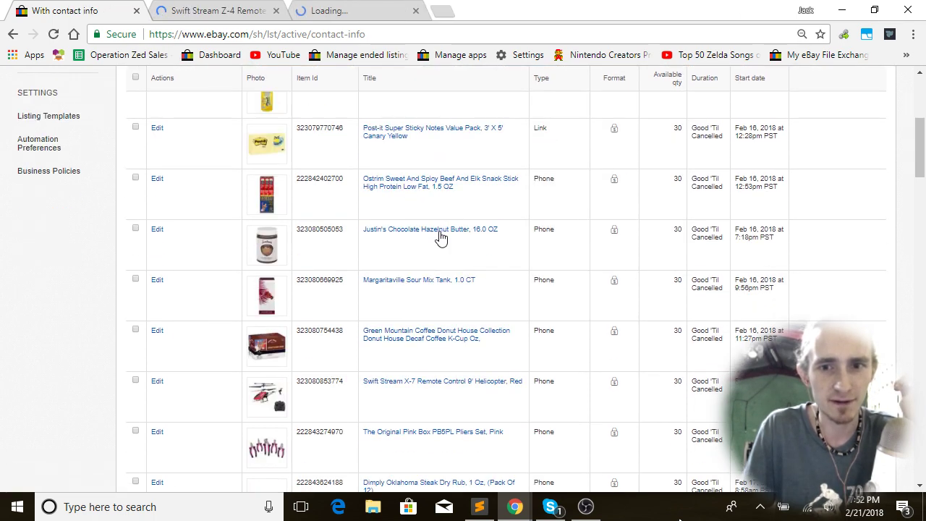
{"action": "right_click", "coordinate": [430, 181]}
{"action": "left_click", "coordinate": [442, 187]}
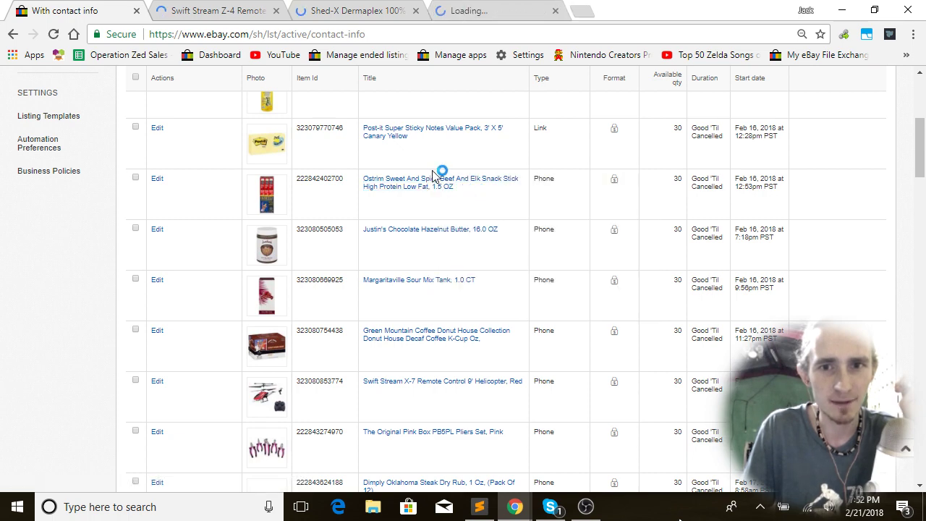
- Find the Post-it Super Sticky Notes Value Pack listing flagged for a link and open it in a new tab
{"action": "scroll", "coordinate": [435, 176], "scroll_direction": "down", "scroll_amount": 1}
{"action": "scroll", "coordinate": [435, 176], "scroll_direction": "down", "scroll_amount": 9}
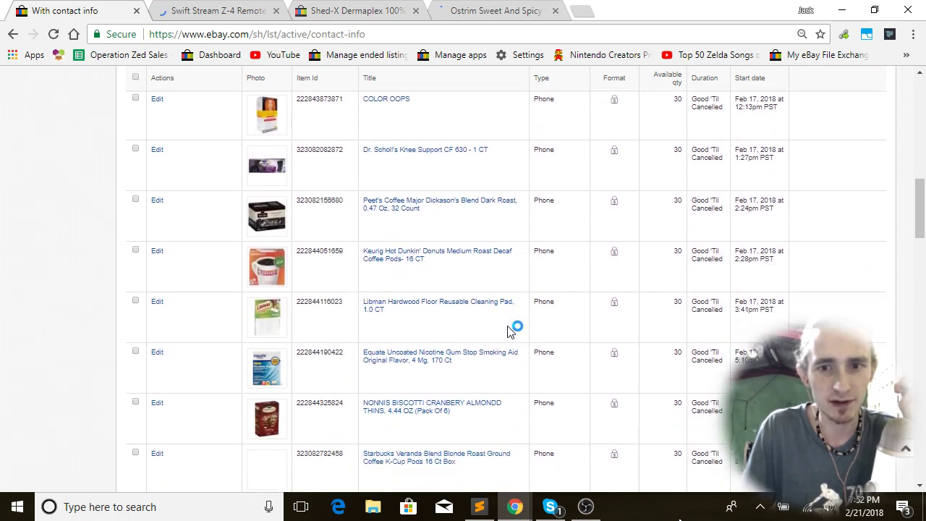
{"action": "scroll", "coordinate": [509, 332], "scroll_direction": "up", "scroll_amount": 15}
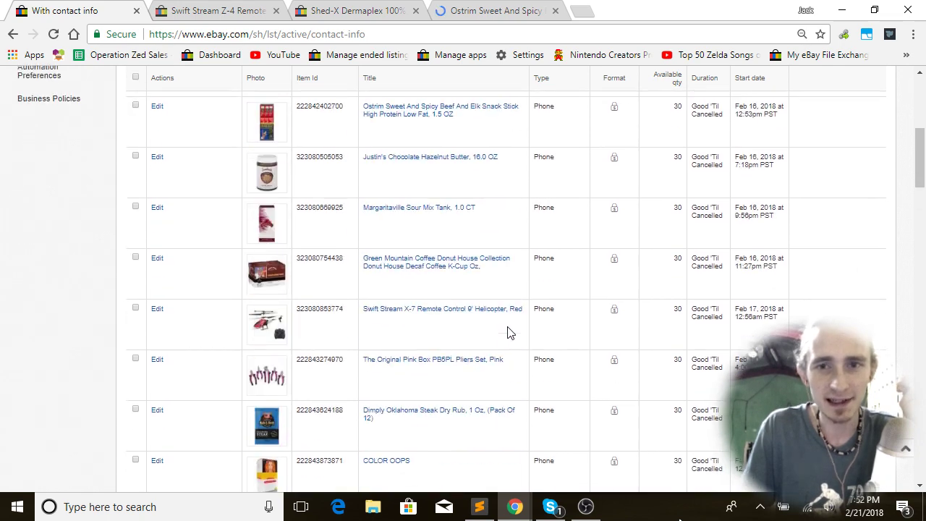
{"action": "scroll", "coordinate": [507, 340], "scroll_direction": "down", "scroll_amount": 2}
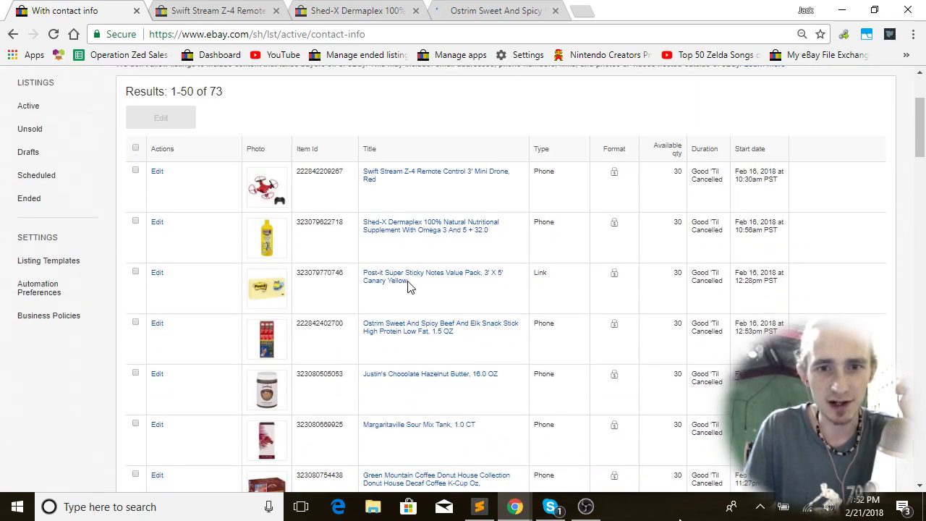
{"action": "right_click", "coordinate": [406, 279]}
{"action": "left_click", "coordinate": [442, 284]}
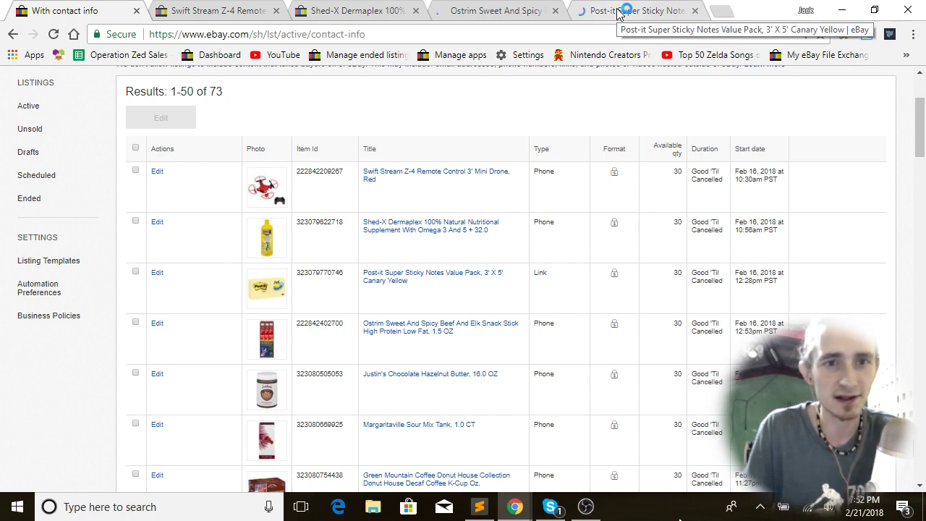
- Inspect the Post-it listing's description for outside links and follow the linked specification text to see where it leads
{"action": "left_click", "coordinate": [617, 13]}
{"action": "scroll", "coordinate": [489, 171], "scroll_direction": "down", "scroll_amount": 10}
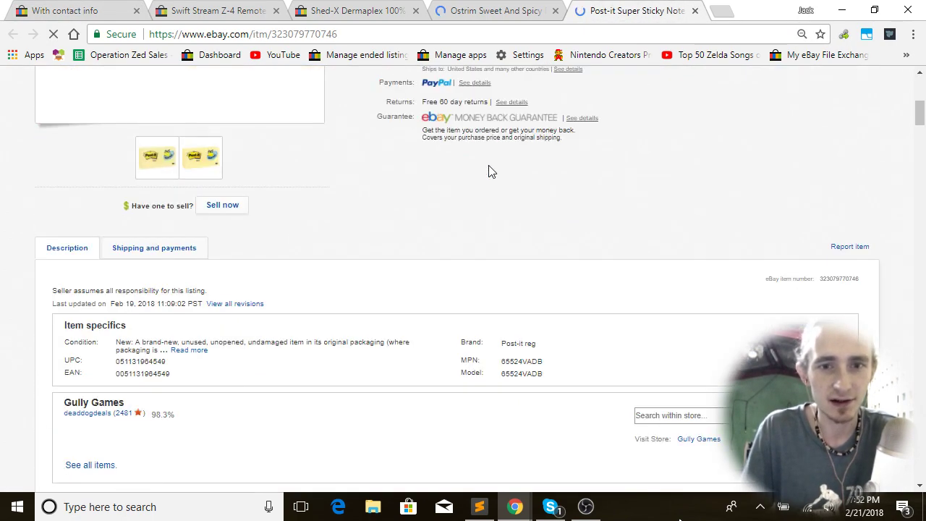
{"action": "scroll", "coordinate": [489, 172], "scroll_direction": "down", "scroll_amount": 10}
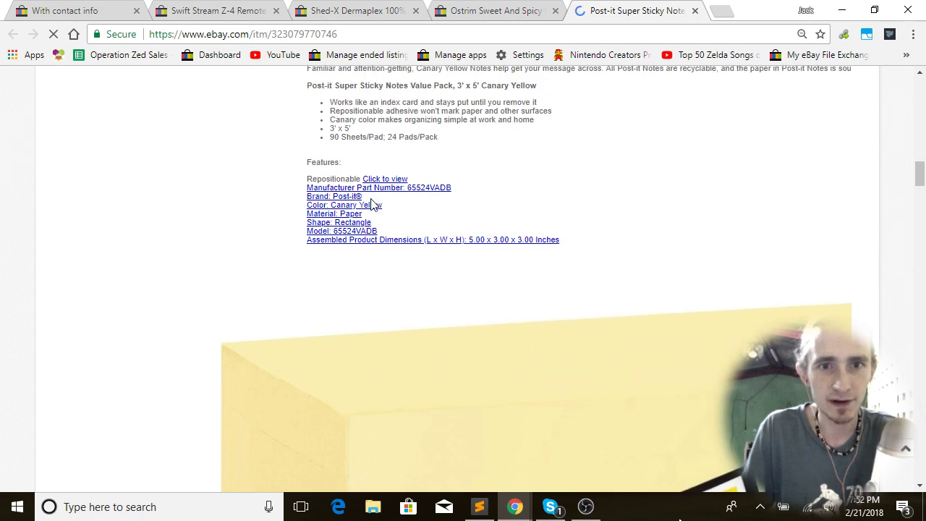
{"action": "left_click", "coordinate": [339, 217]}
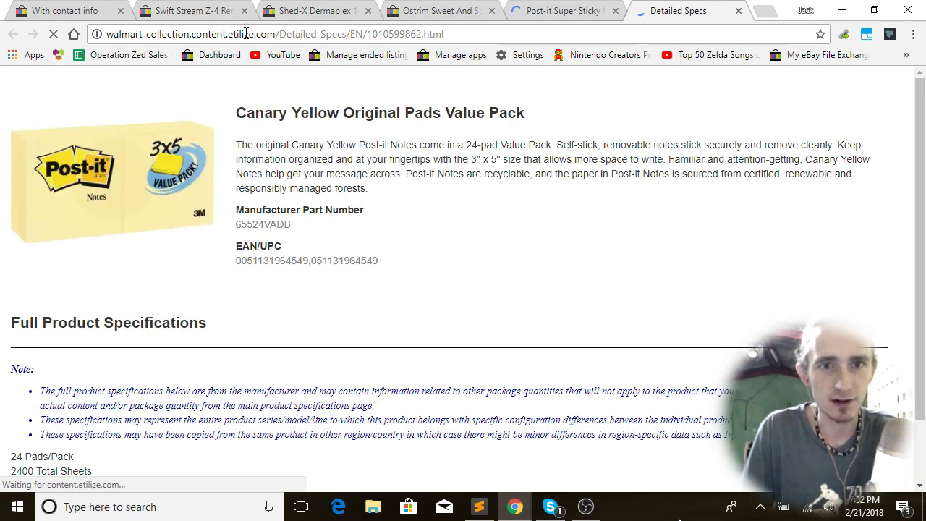
{"action": "scroll", "coordinate": [509, 277], "scroll_direction": "down", "scroll_amount": 1}
{"action": "scroll", "coordinate": [509, 277], "scroll_direction": "up", "scroll_amount": 1}
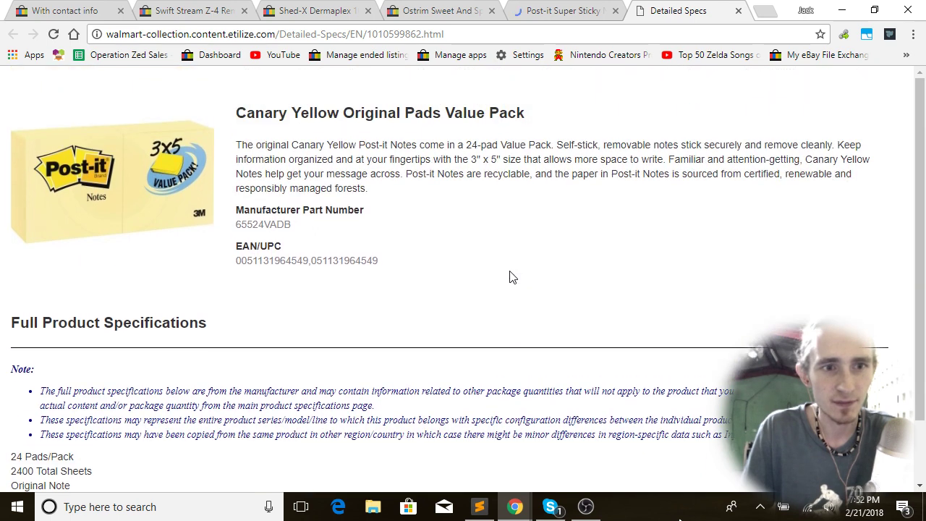
- Return to the Post-it listing and examine the linked text in its Features section
{"action": "left_click", "coordinate": [575, 10]}
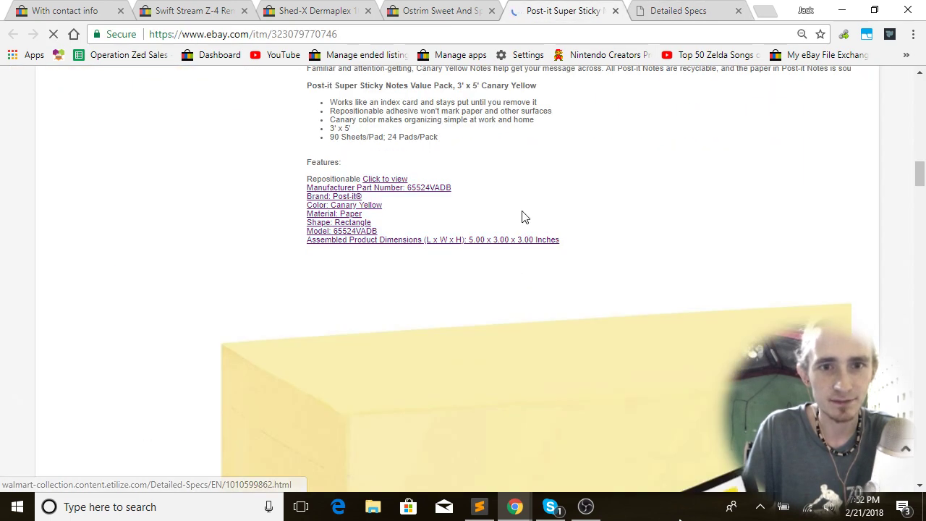
{"action": "scroll", "coordinate": [522, 216], "scroll_direction": "up", "scroll_amount": 1}
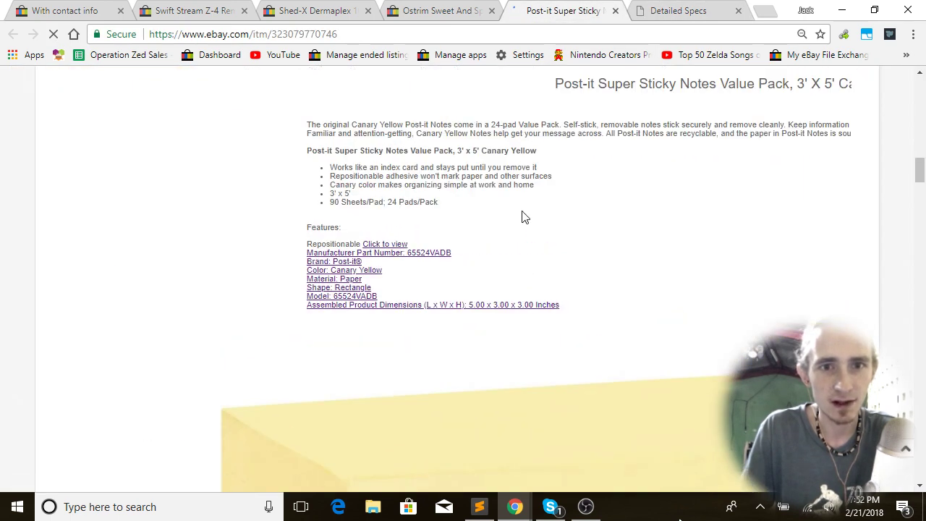
{"action": "left_click", "coordinate": [385, 251]}
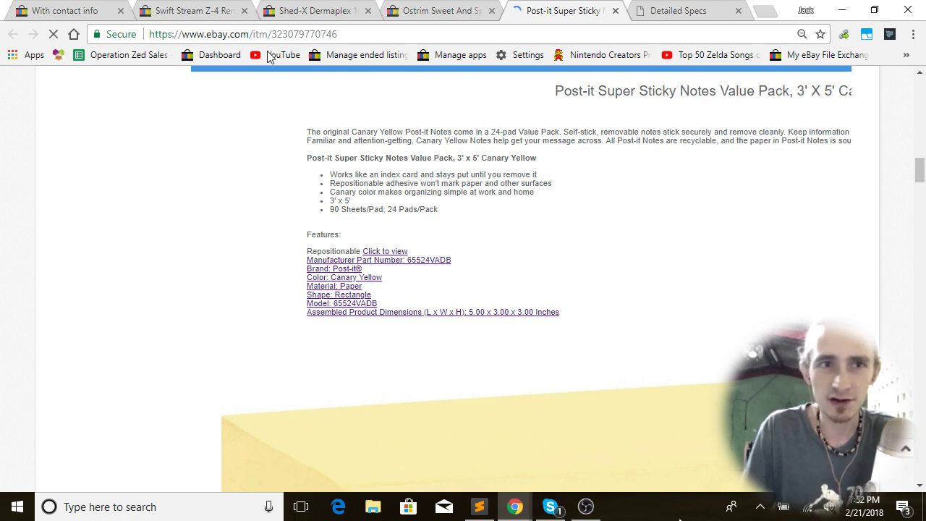
- Go back to the list of listings with contact info and reload it
{"action": "left_click", "coordinate": [59, 10]}
{"action": "scroll", "coordinate": [228, 134], "scroll_direction": "up", "scroll_amount": 2}
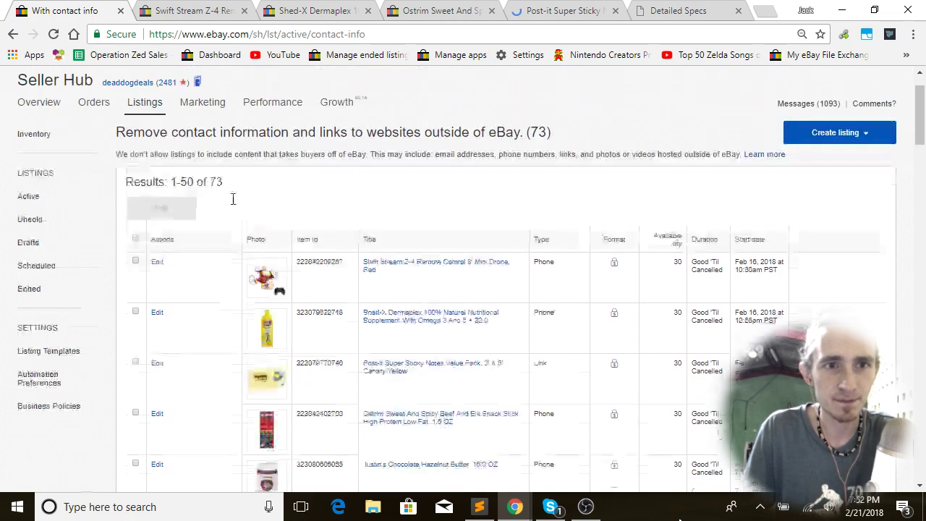
{"action": "scroll", "coordinate": [510, 246], "scroll_direction": "down", "scroll_amount": 1}
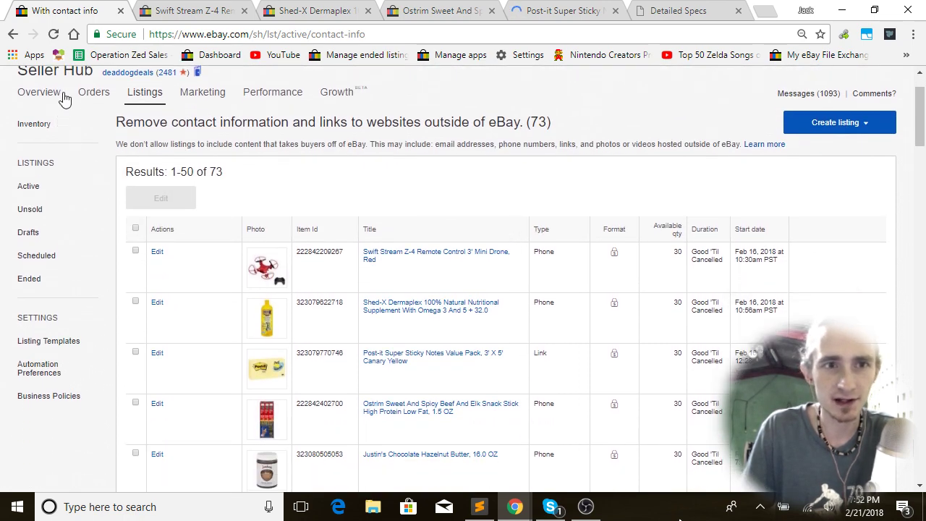
{"action": "left_click", "coordinate": [53, 34]}
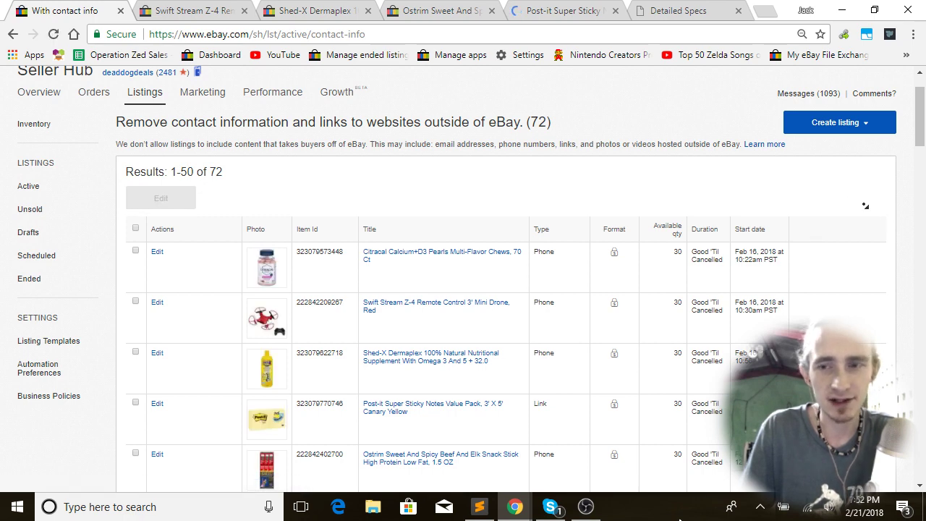
- Show 100 flagged listings per page and open all of them for bulk editing
{"action": "scroll", "coordinate": [794, 234], "scroll_direction": "down", "scroll_amount": 5}
{"action": "scroll", "coordinate": [884, 345], "scroll_direction": "down", "scroll_amount": 10}
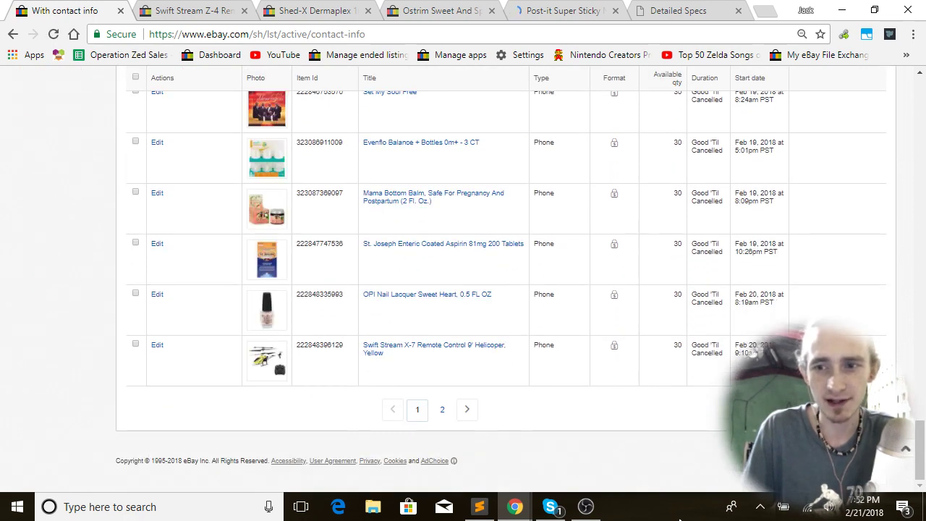
{"action": "left_click", "coordinate": [817, 410]}
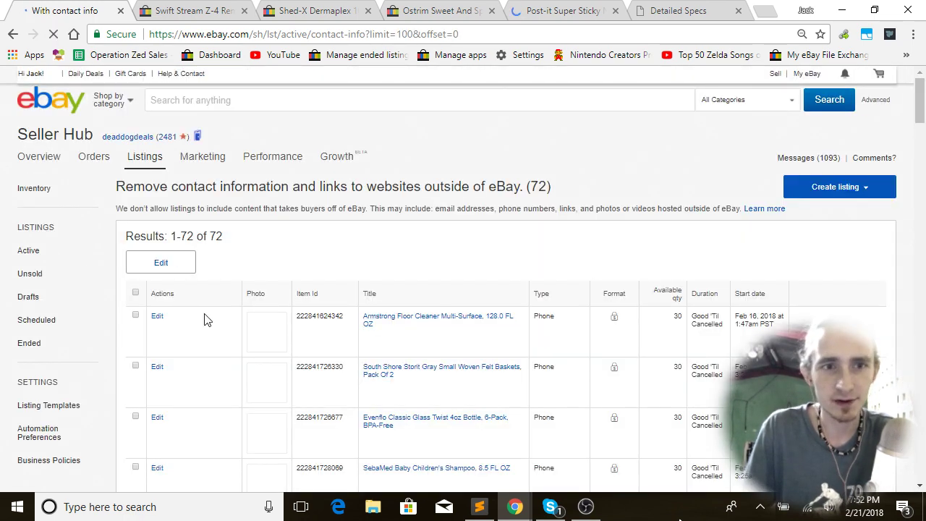
{"action": "scroll", "coordinate": [239, 242], "scroll_direction": "down", "scroll_amount": 1}
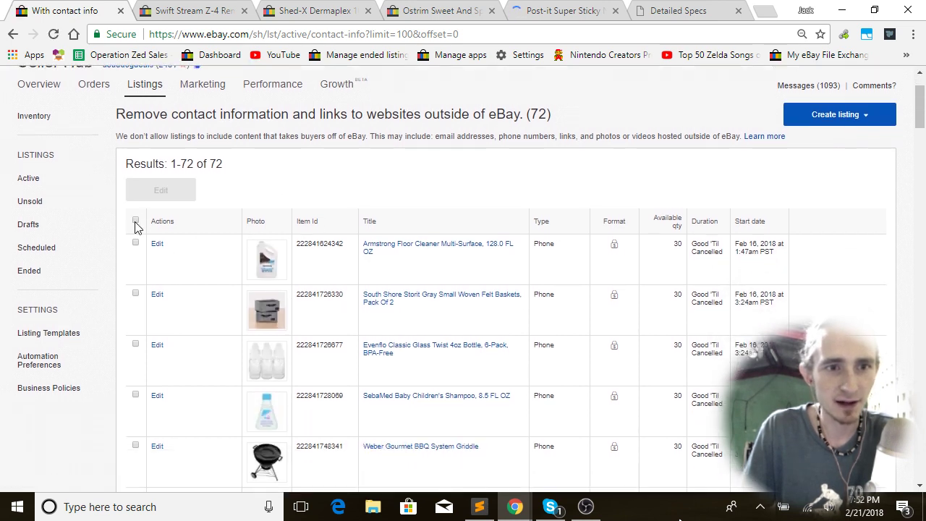
{"action": "left_click", "coordinate": [136, 221]}
{"action": "left_click", "coordinate": [176, 191]}
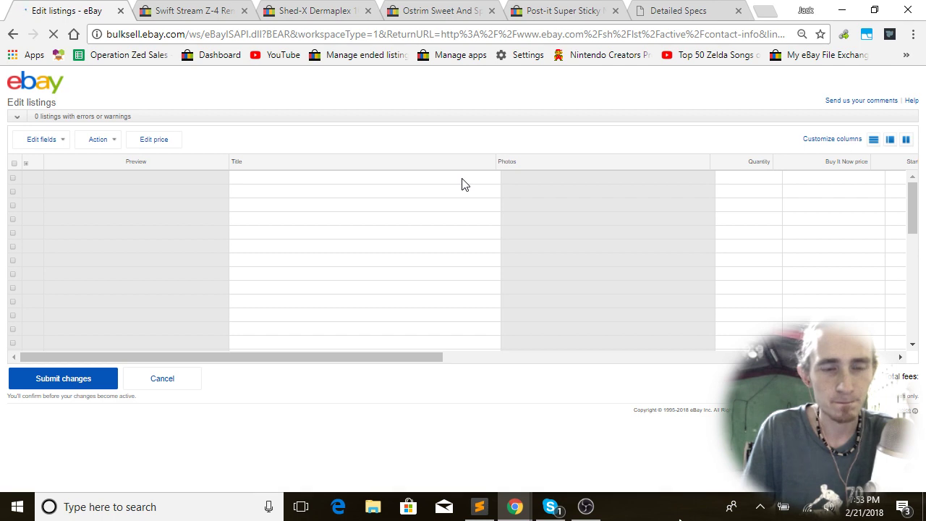
- Check the exact wording of the "Click to view" link in the Post-it listing's Features section
{"action": "key", "text": "ctrl+5"}
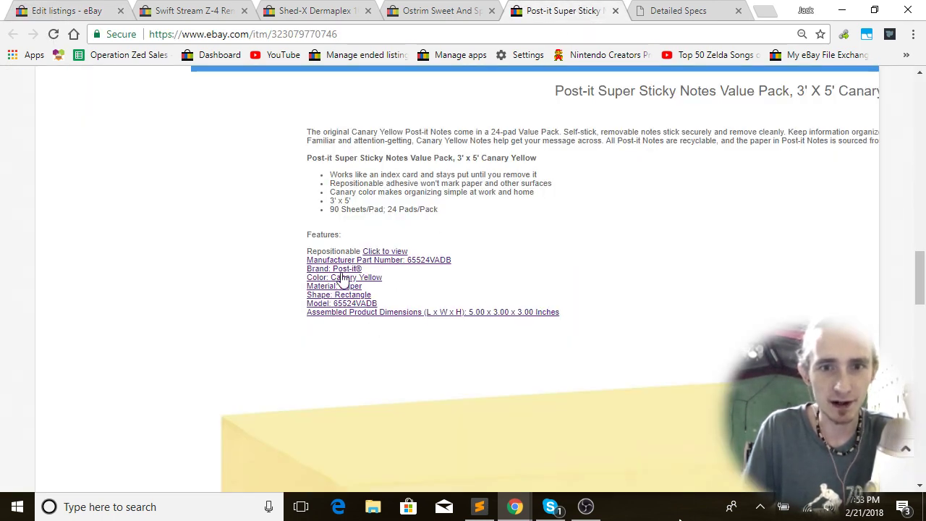
{"action": "left_click_drag", "start_coordinate": [411, 252], "coordinate": [365, 253]}
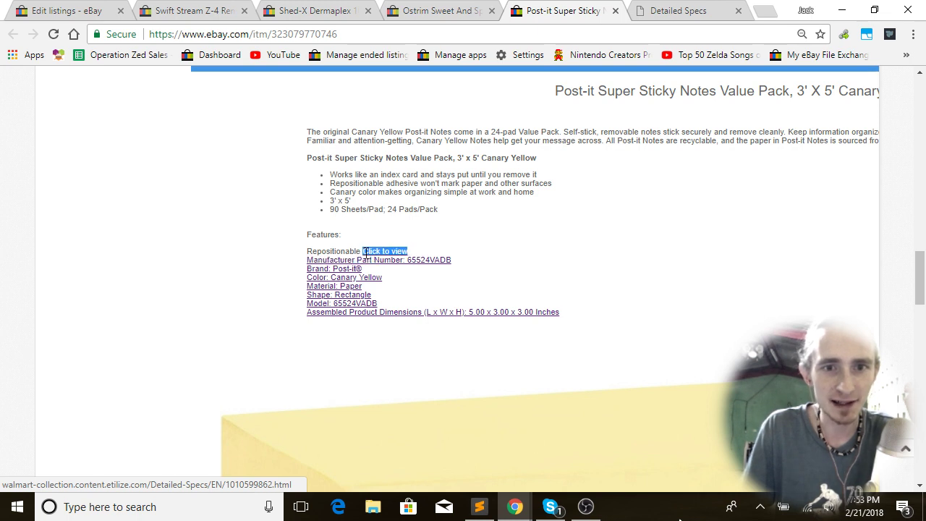
{"action": "left_click", "coordinate": [472, 225]}
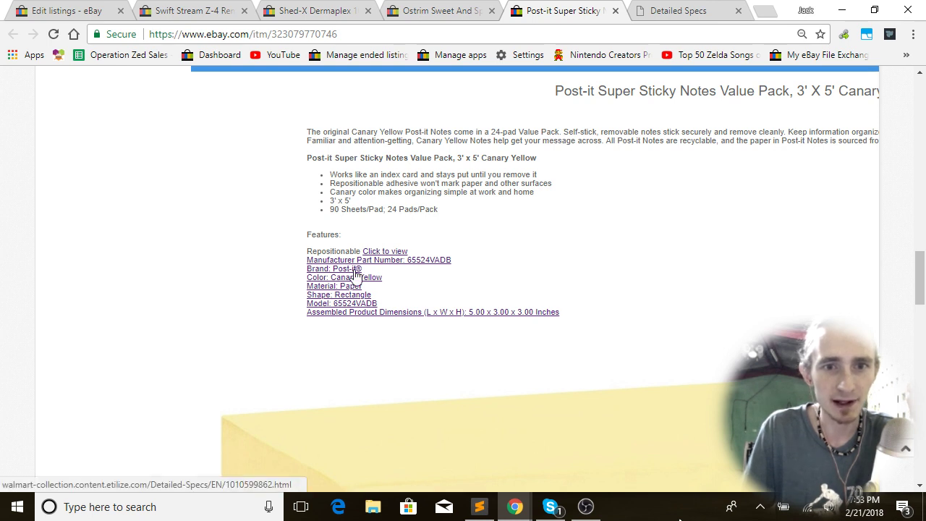
{"action": "left_click_drag", "start_coordinate": [422, 253], "coordinate": [362, 253]}
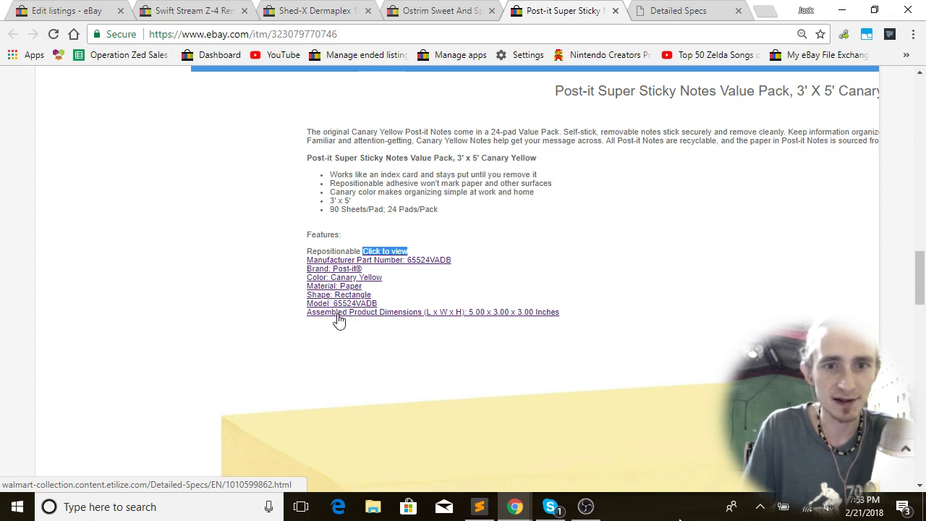
{"action": "left_click", "coordinate": [443, 187]}
- Remove "click to view" from the item descriptions of all the listings with a bulk find and replace, leaving the replacement blank
{"action": "left_click", "coordinate": [58, 9]}
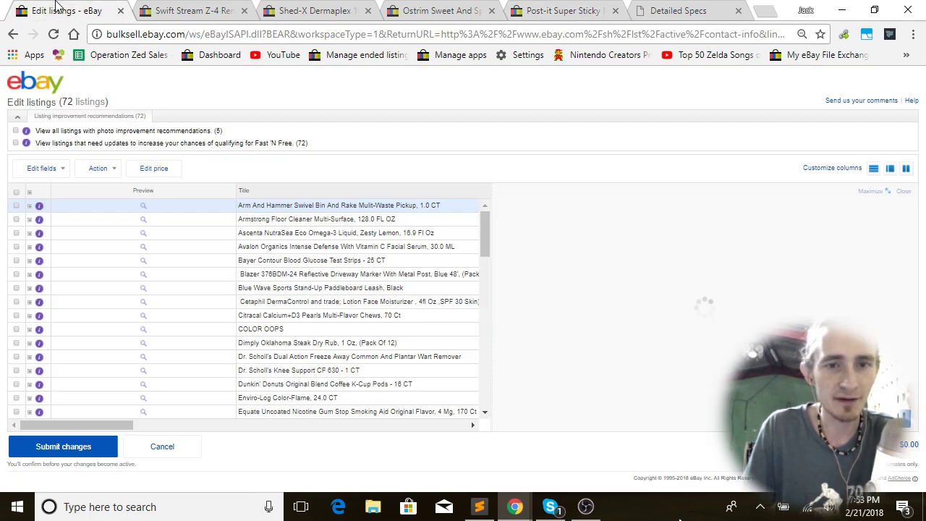
{"action": "left_click", "coordinate": [16, 192]}
{"action": "left_click", "coordinate": [46, 169]}
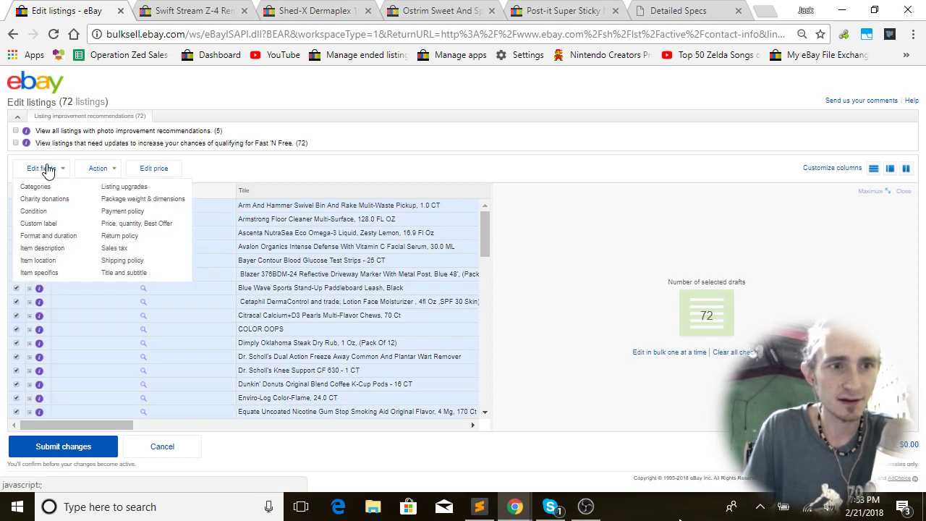
{"action": "left_click", "coordinate": [45, 248]}
{"action": "left_click", "coordinate": [384, 310]}
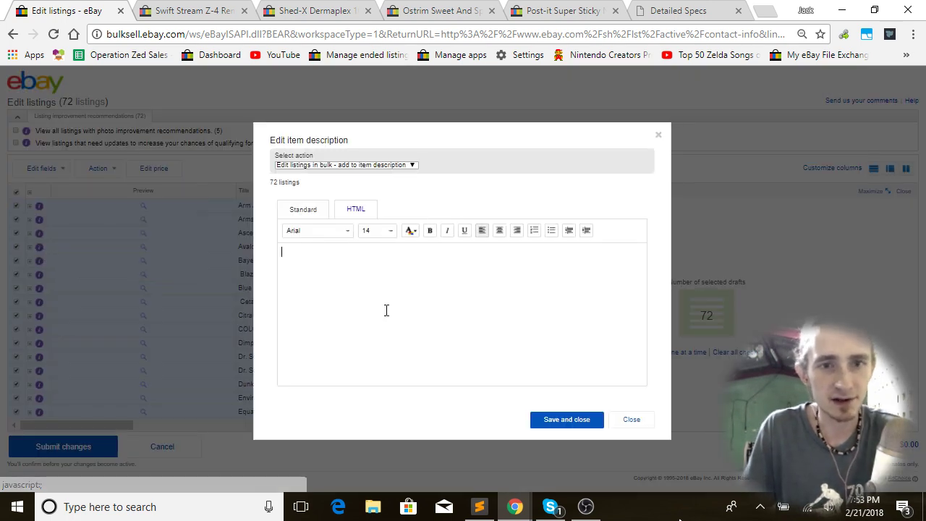
{"action": "type", "text": "click to view"}
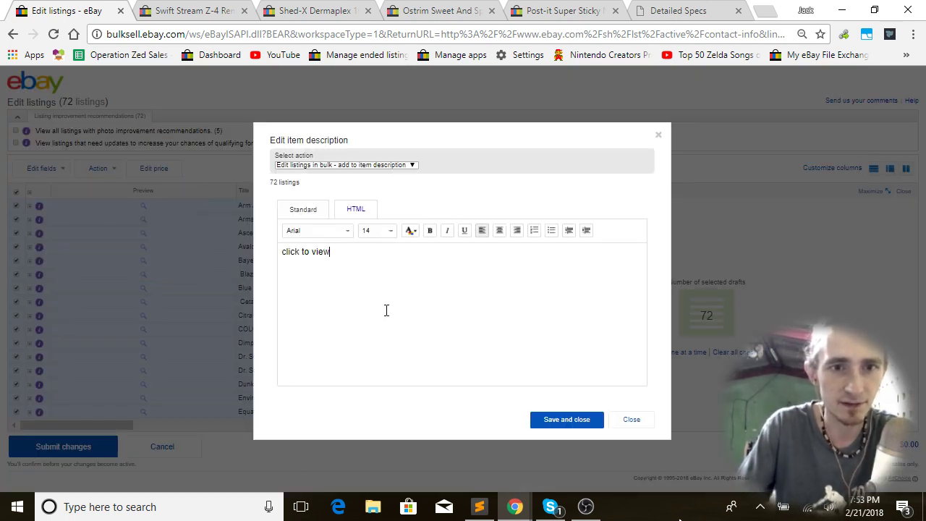
{"action": "left_click", "coordinate": [339, 164]}
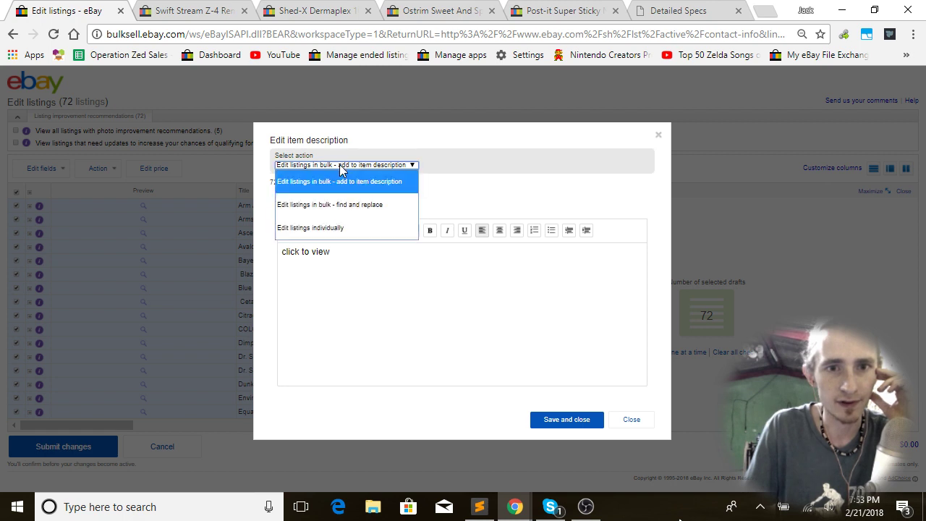
{"action": "left_click", "coordinate": [372, 204]}
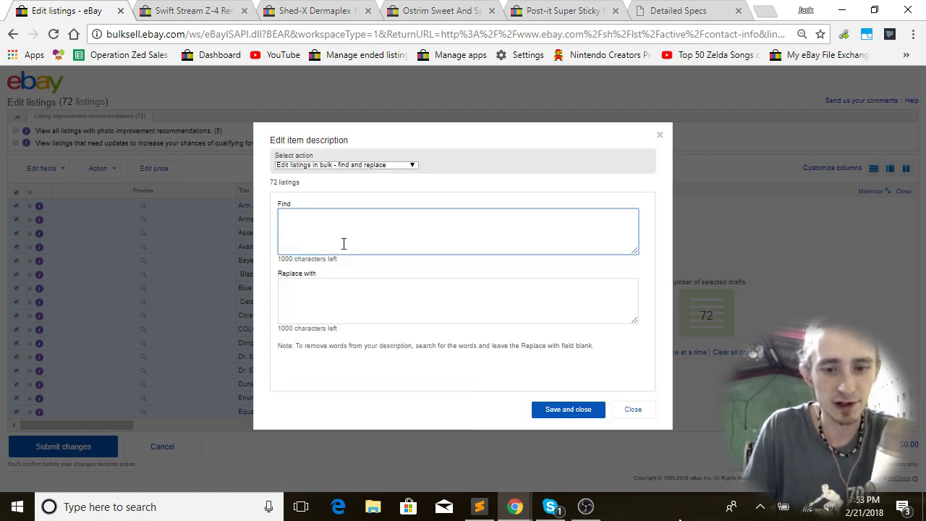
{"action": "type", "text": "click to view"}
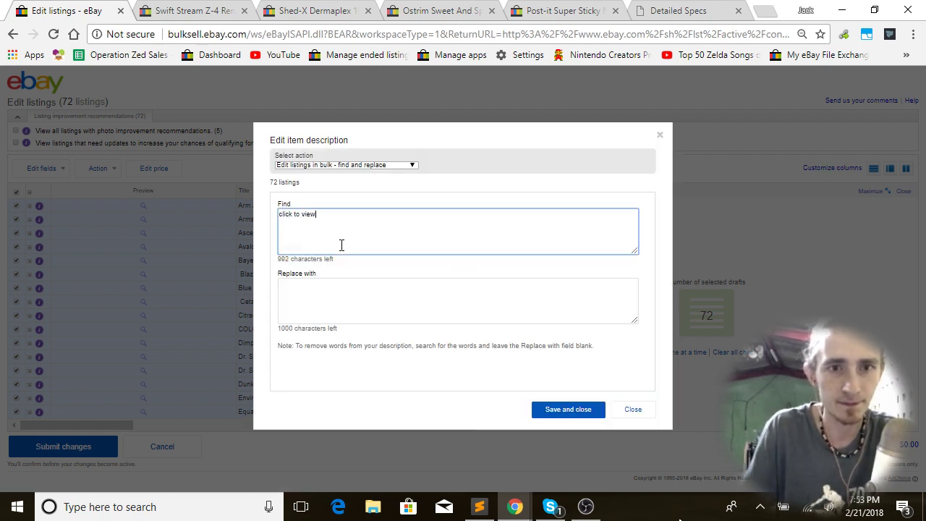
{"action": "left_click", "coordinate": [592, 413]}
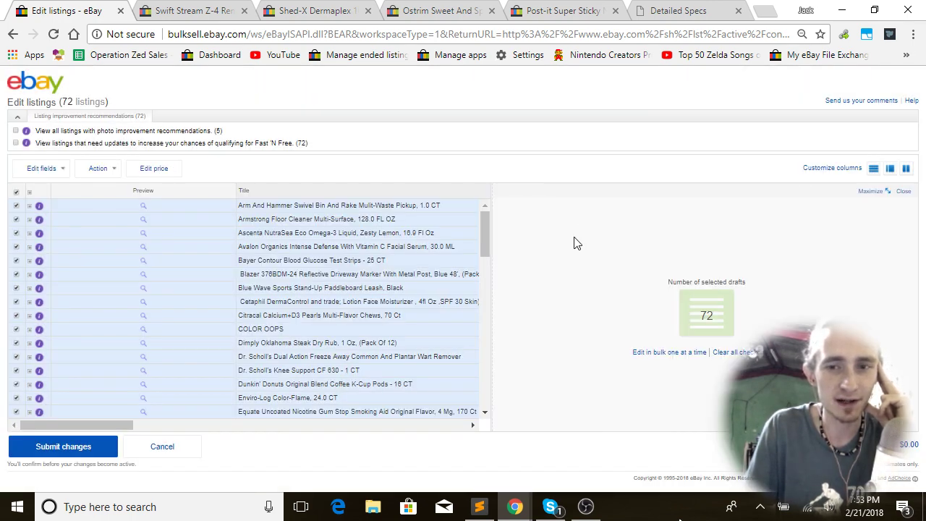
- Submit the description changes for all the listings and return to the list of listings with contact info
{"action": "left_click", "coordinate": [78, 450]}
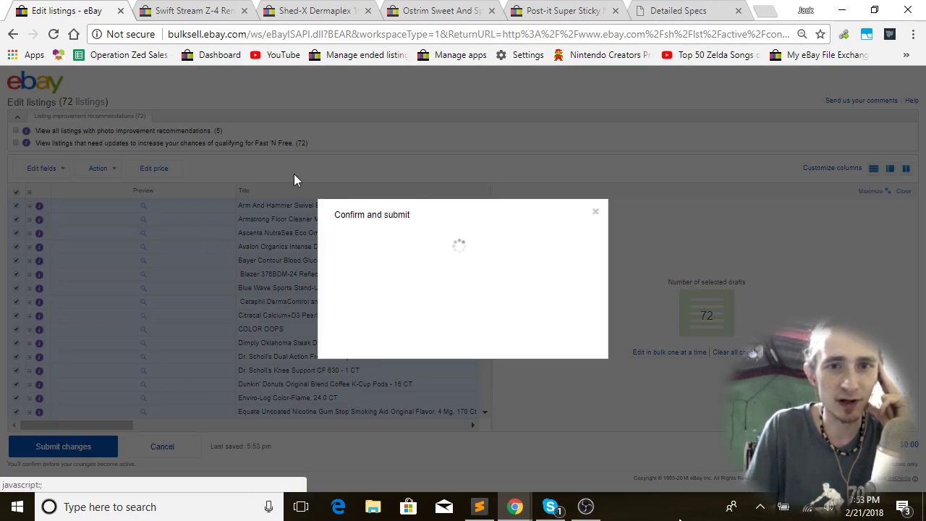
{"action": "left_click", "coordinate": [543, 347]}
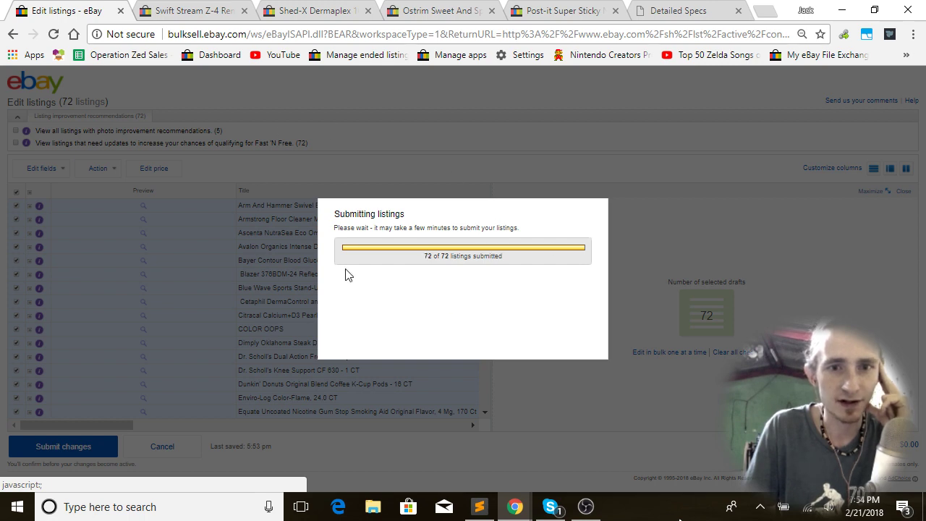
{"action": "left_click", "coordinate": [607, 355]}
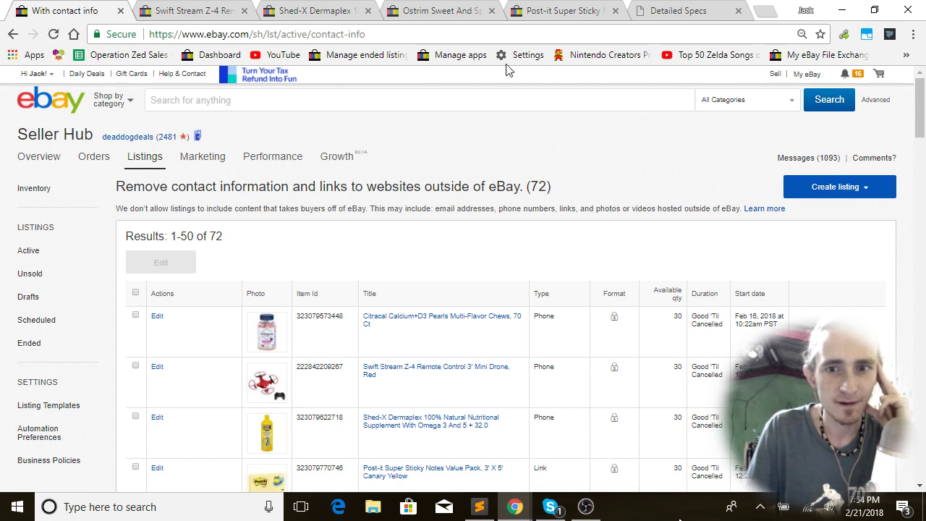
- Reload the Post-it listing and check its Features section for the removed words and any remaining links
{"action": "left_click", "coordinate": [532, 10]}
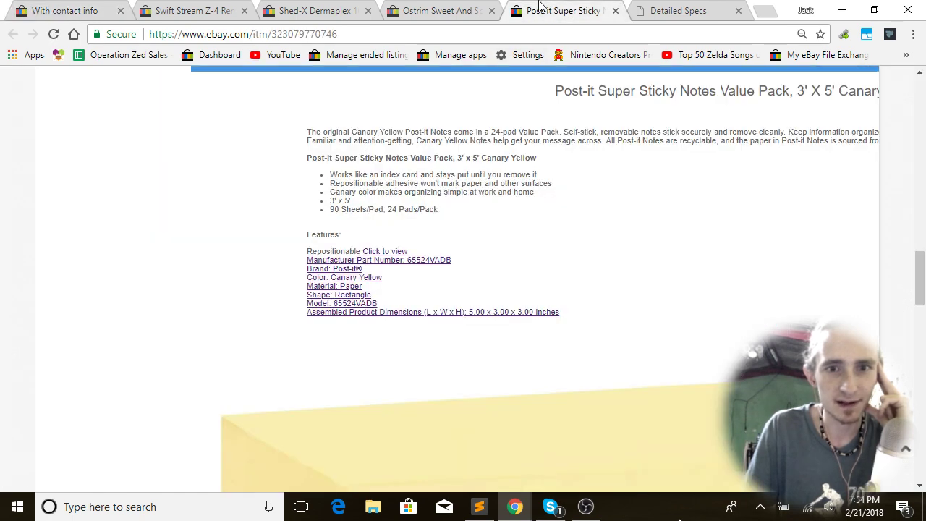
{"action": "left_click", "coordinate": [52, 36]}
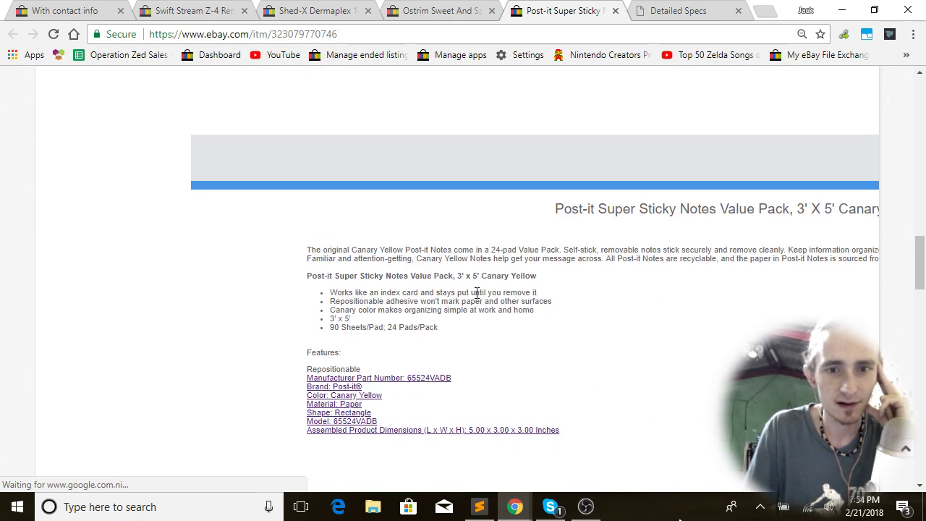
{"action": "scroll", "coordinate": [391, 298], "scroll_direction": "down", "scroll_amount": 1}
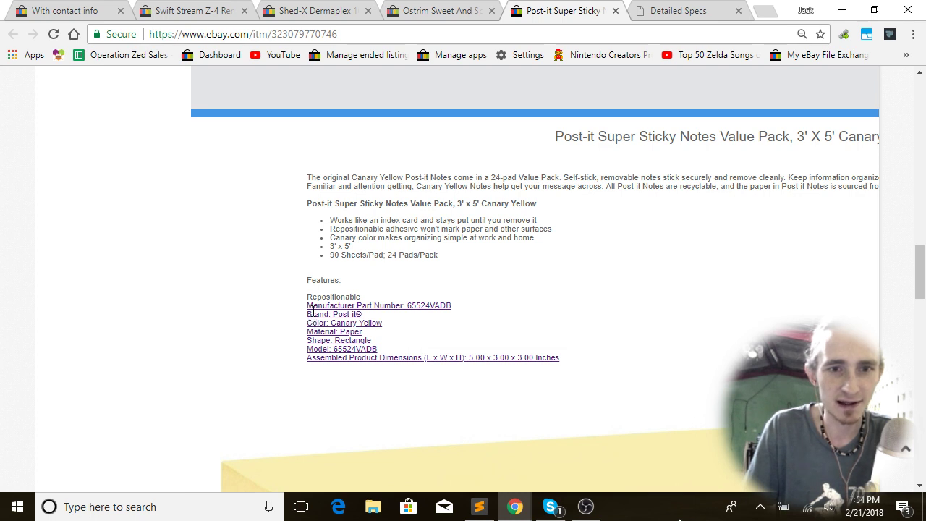
{"action": "key", "text": "ctrl+a"}
{"action": "left_click", "coordinate": [467, 347]}
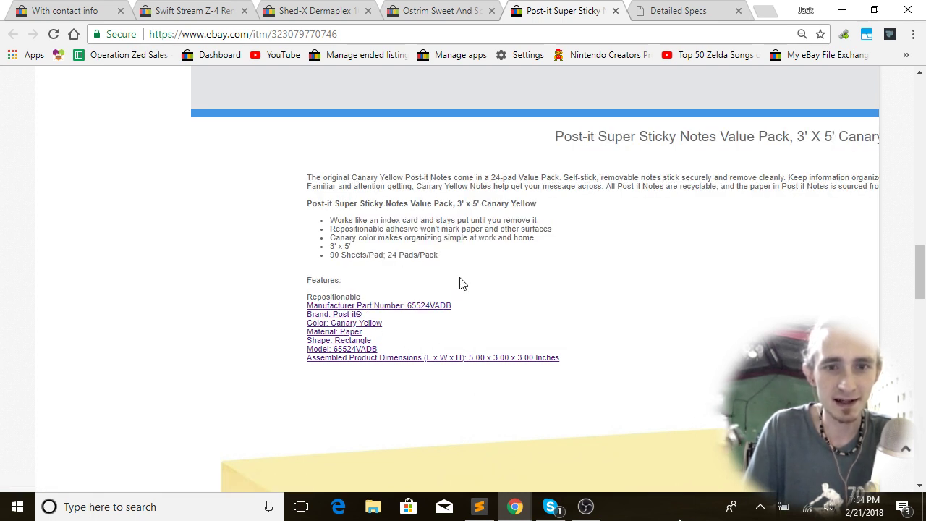
- Review the violation type of each listing in the list of listings with contact info
{"action": "left_click", "coordinate": [88, 10]}
{"action": "scroll", "coordinate": [364, 180], "scroll_direction": "down", "scroll_amount": 2}
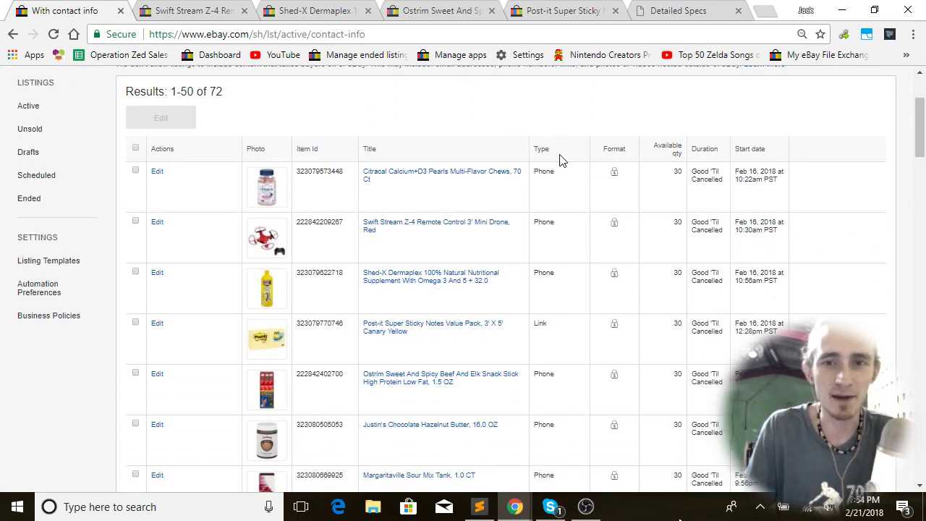
{"action": "scroll", "coordinate": [572, 174], "scroll_direction": "down", "scroll_amount": 1}
{"action": "scroll", "coordinate": [572, 202], "scroll_direction": "up", "scroll_amount": 1}
{"action": "scroll", "coordinate": [576, 252], "scroll_direction": "down", "scroll_amount": 1}
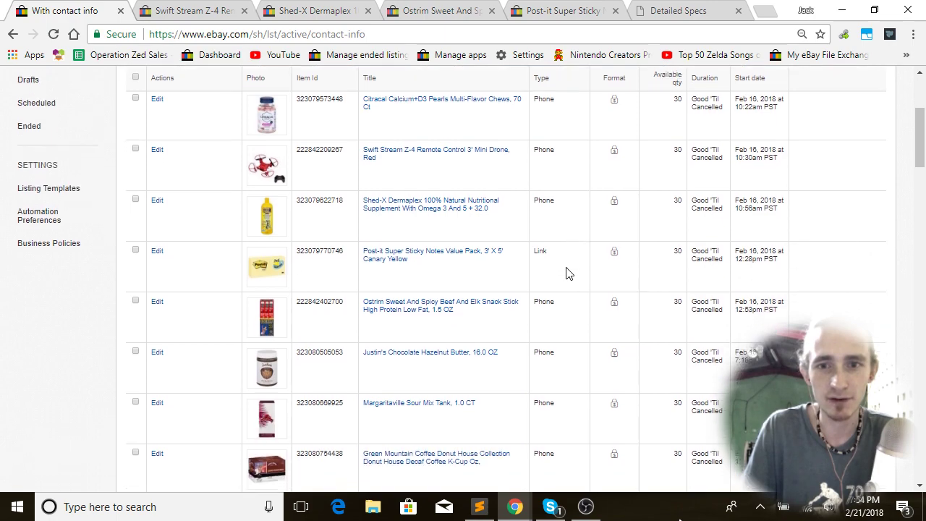
{"action": "scroll", "coordinate": [539, 273], "scroll_direction": "down", "scroll_amount": 10}
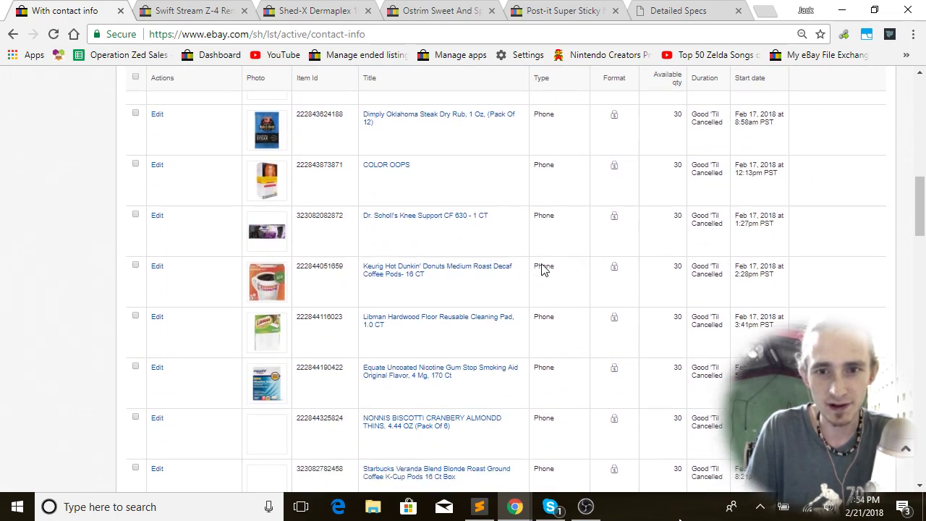
{"action": "scroll", "coordinate": [544, 269], "scroll_direction": "down", "scroll_amount": 15}
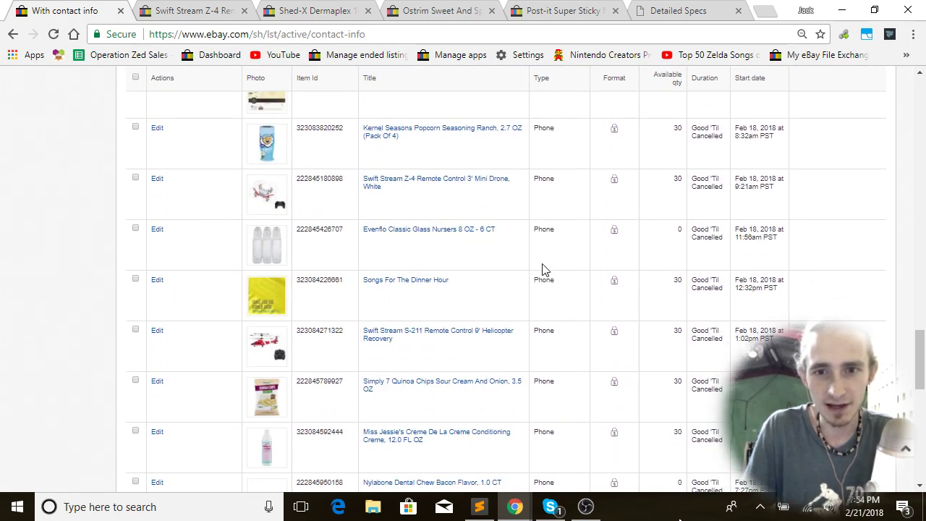
{"action": "scroll", "coordinate": [544, 270], "scroll_direction": "down", "scroll_amount": 2}
{"action": "scroll", "coordinate": [579, 350], "scroll_direction": "up", "scroll_amount": 20}
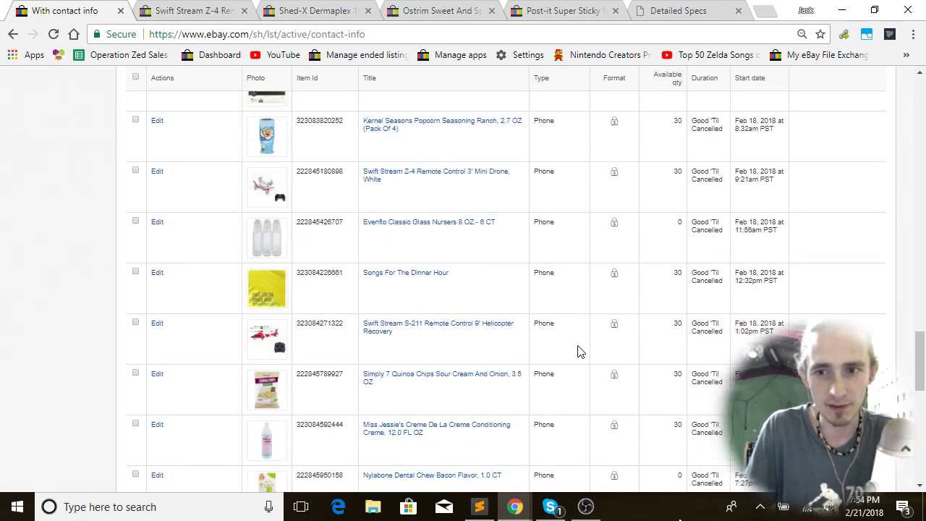
- Check the description of the red Swift Stream Z-4 drone listing for the contact phone number and its format
{"action": "left_click", "coordinate": [180, 10]}
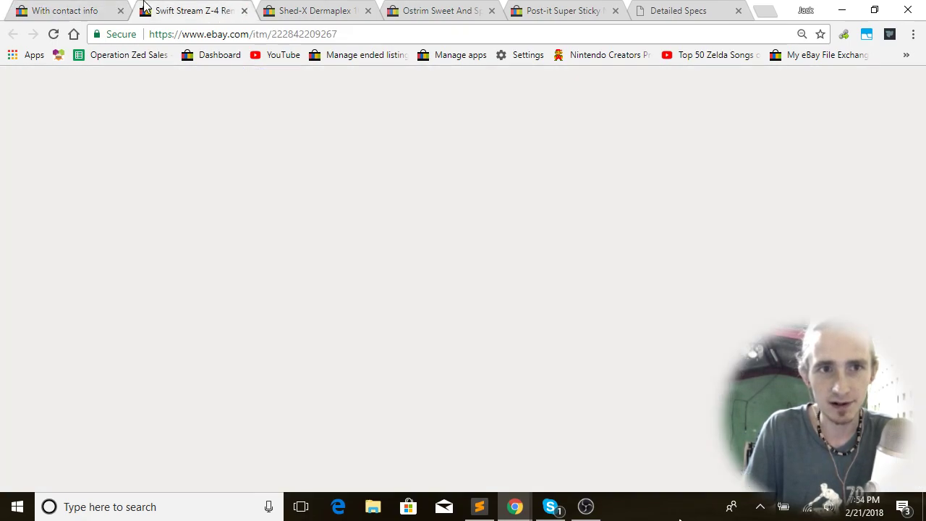
{"action": "scroll", "coordinate": [435, 201], "scroll_direction": "down", "scroll_amount": 10}
{"action": "scroll", "coordinate": [434, 203], "scroll_direction": "down", "scroll_amount": 10}
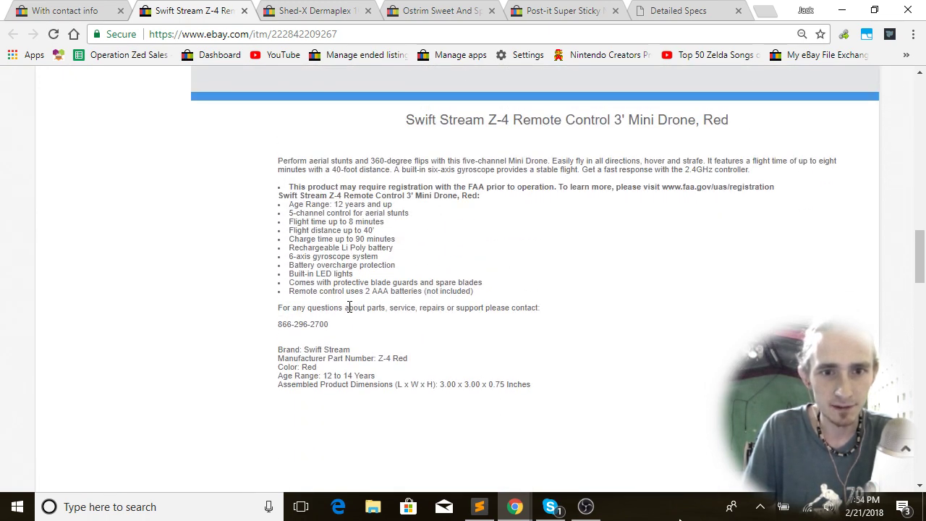
{"action": "left_click_drag", "start_coordinate": [295, 325], "coordinate": [313, 329]}
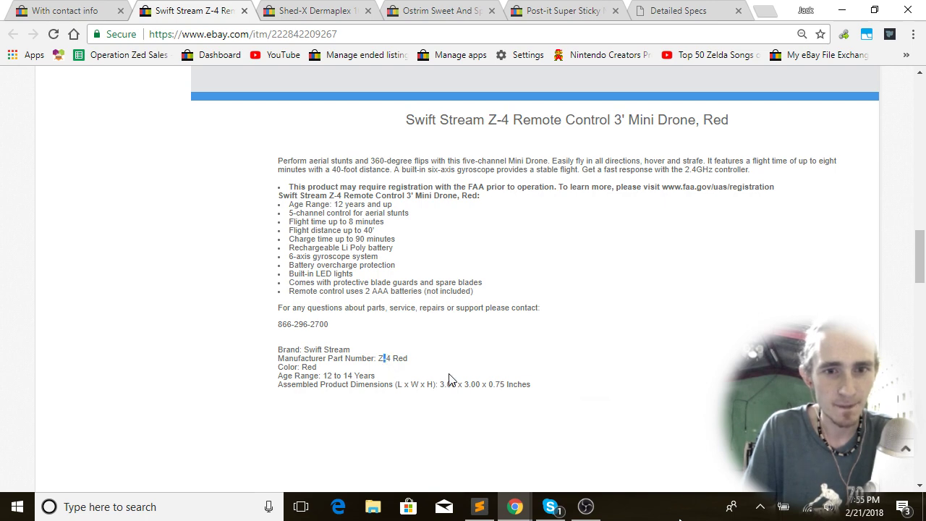
{"action": "left_click", "coordinate": [76, 10]}
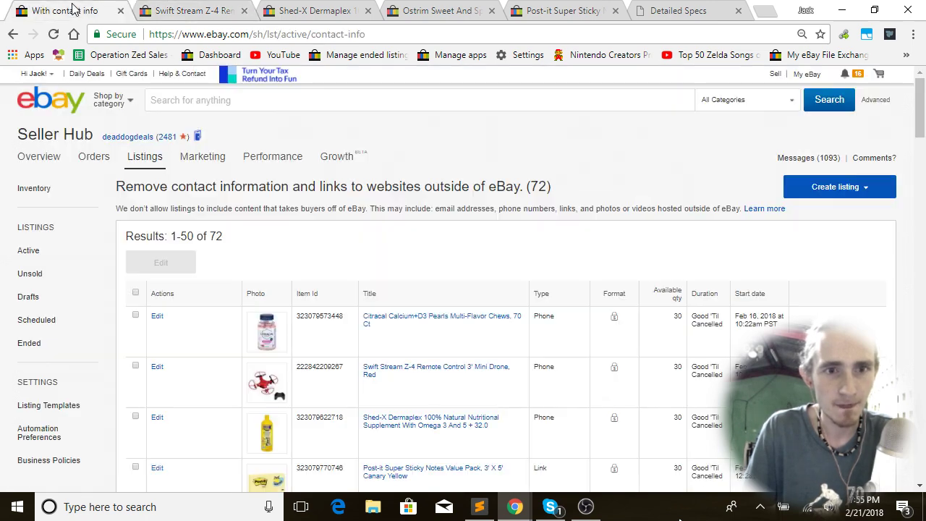
{"action": "left_click", "coordinate": [135, 294]}
{"action": "left_click", "coordinate": [173, 264]}
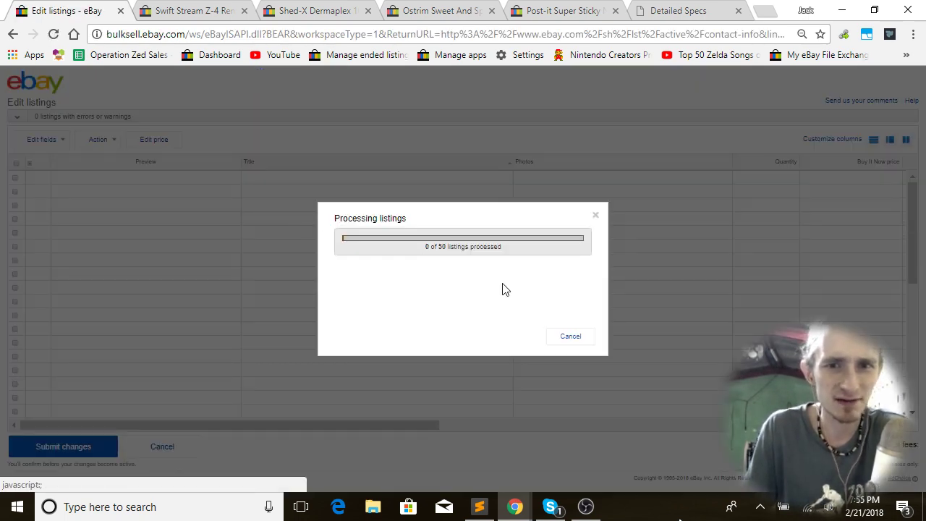
{"action": "left_click", "coordinate": [595, 215]}
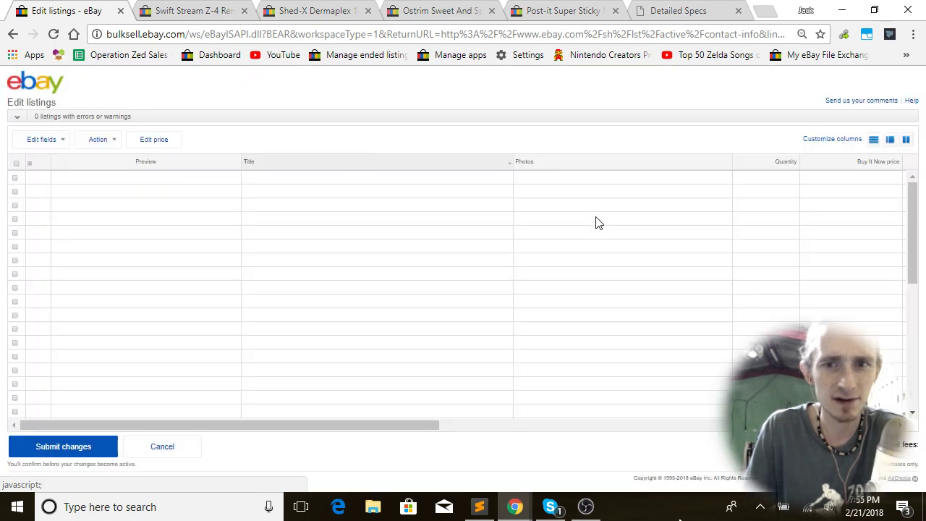
{"action": "left_click", "coordinate": [11, 34]}
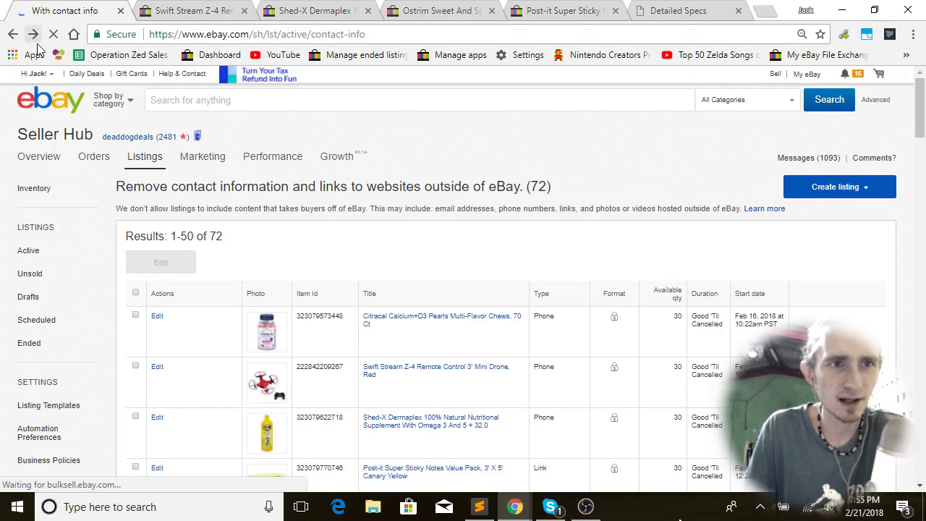
{"action": "left_click", "coordinate": [37, 39]}
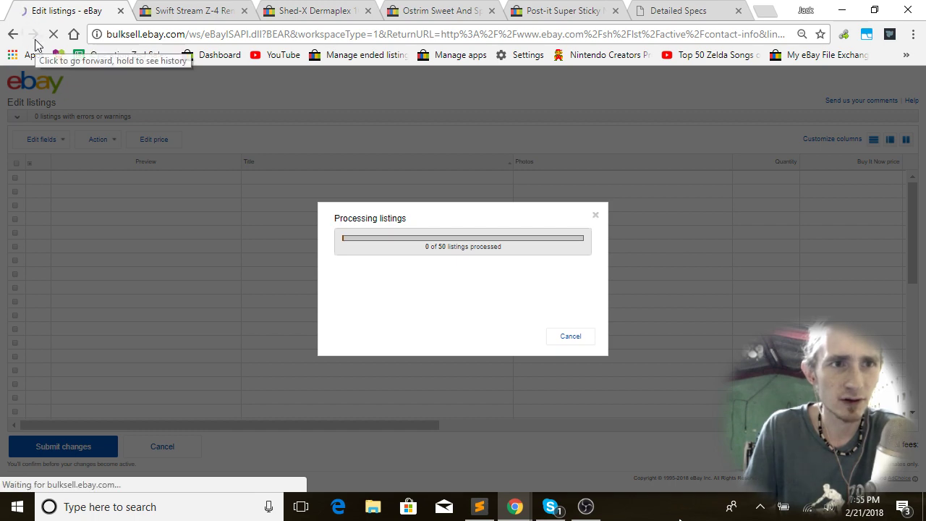
- Show up to 100 flagged listings per page and open all 72 of them for bulk editing
{"action": "scroll", "coordinate": [630, 323], "scroll_direction": "down", "scroll_amount": 10}
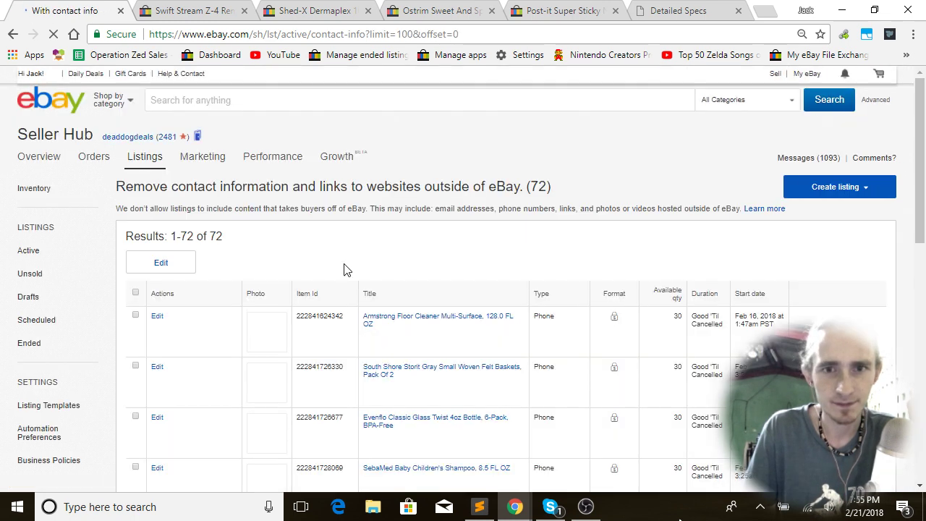
{"action": "left_click", "coordinate": [135, 292]}
{"action": "left_click", "coordinate": [174, 265]}
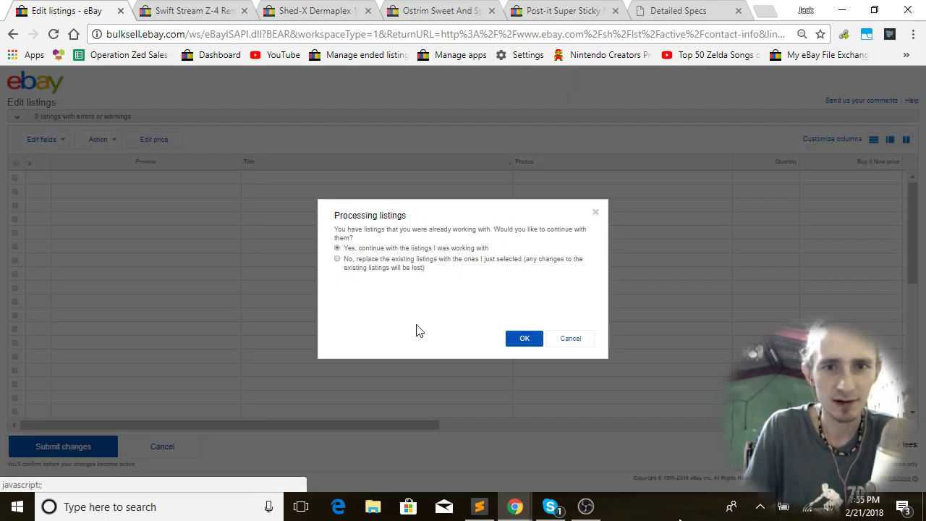
{"action": "left_click", "coordinate": [526, 343]}
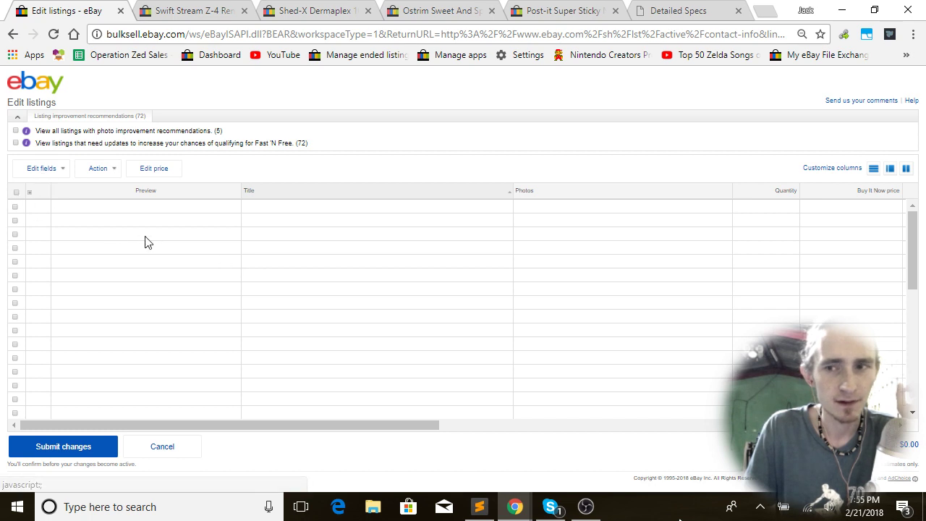
- Replace "-" with "050587" in the item descriptions of all 72 listings using a bulk find and replace
{"action": "left_click", "coordinate": [16, 193]}
{"action": "left_click", "coordinate": [62, 170]}
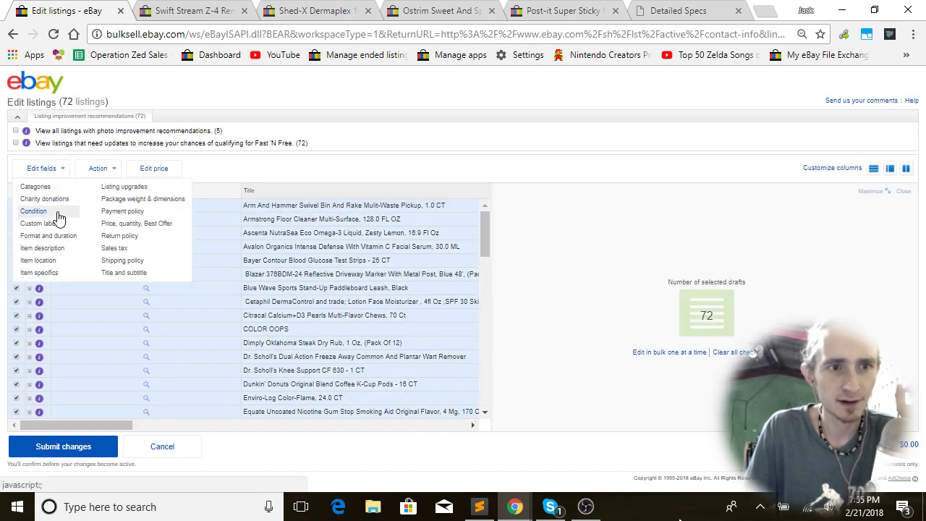
{"action": "left_click", "coordinate": [45, 248]}
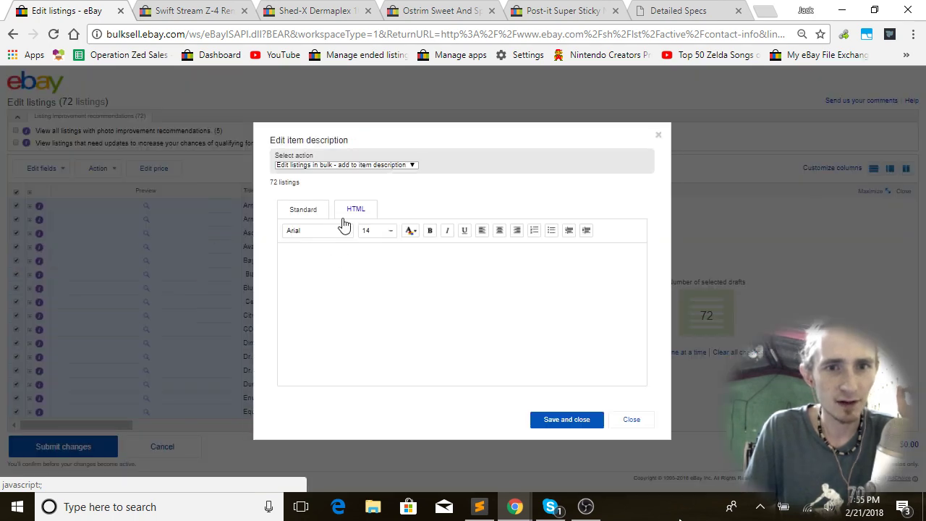
{"action": "left_click", "coordinate": [344, 165]}
{"action": "left_click", "coordinate": [351, 203]}
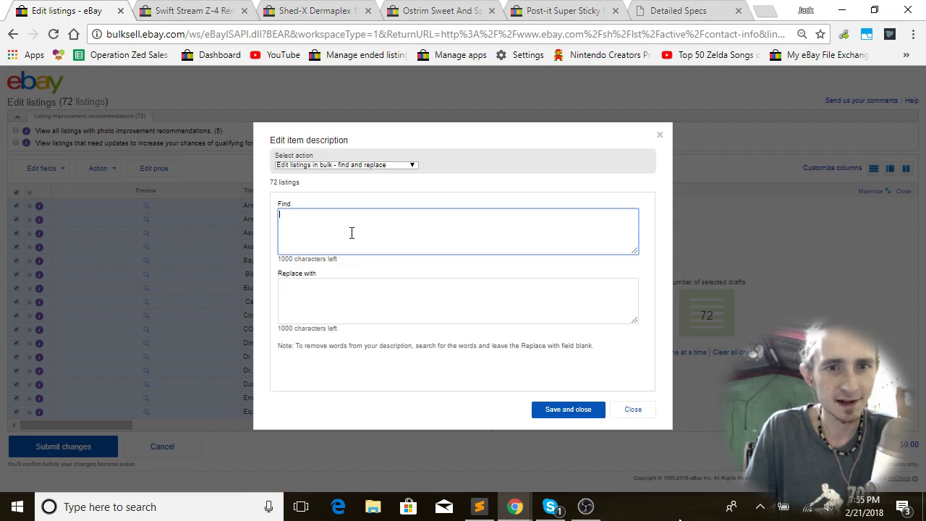
{"action": "type", "text": "-"}
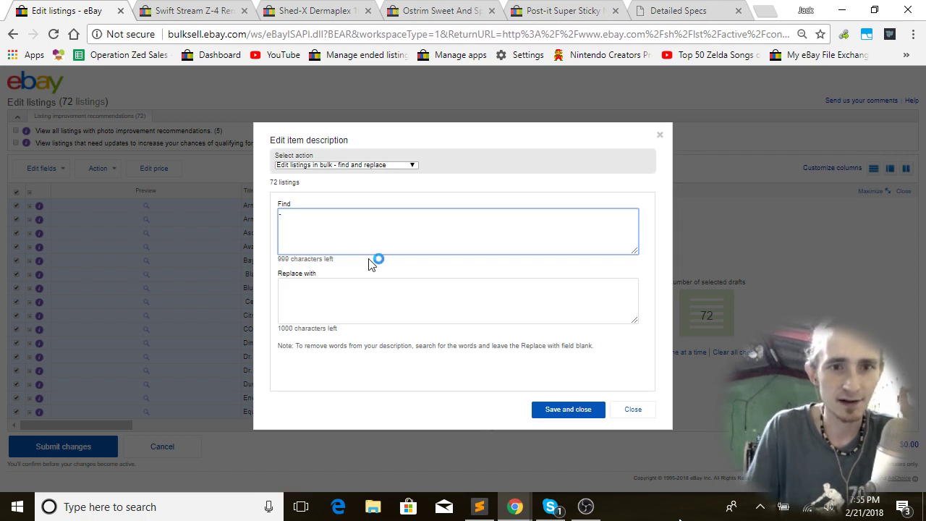
{"action": "left_click", "coordinate": [423, 302]}
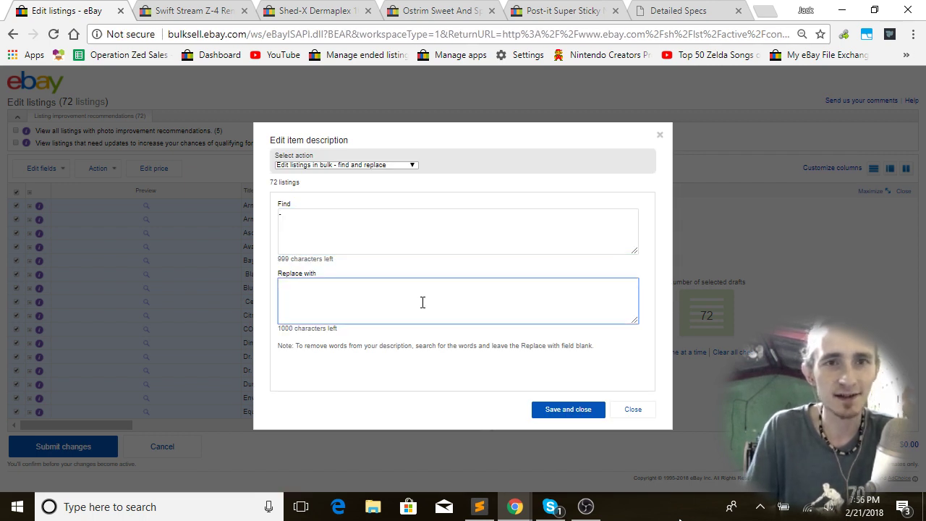
{"action": "type", "text": "0"}
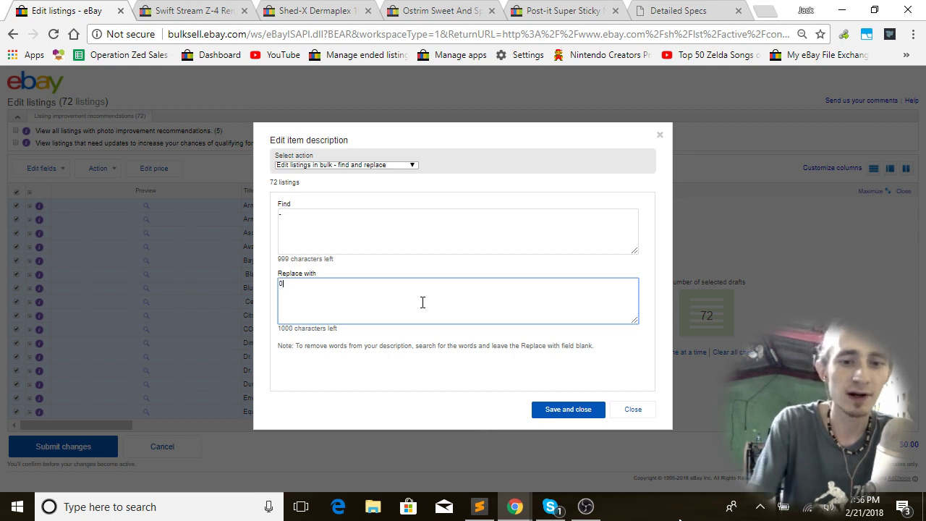
{"action": "type", "text": "50587"}
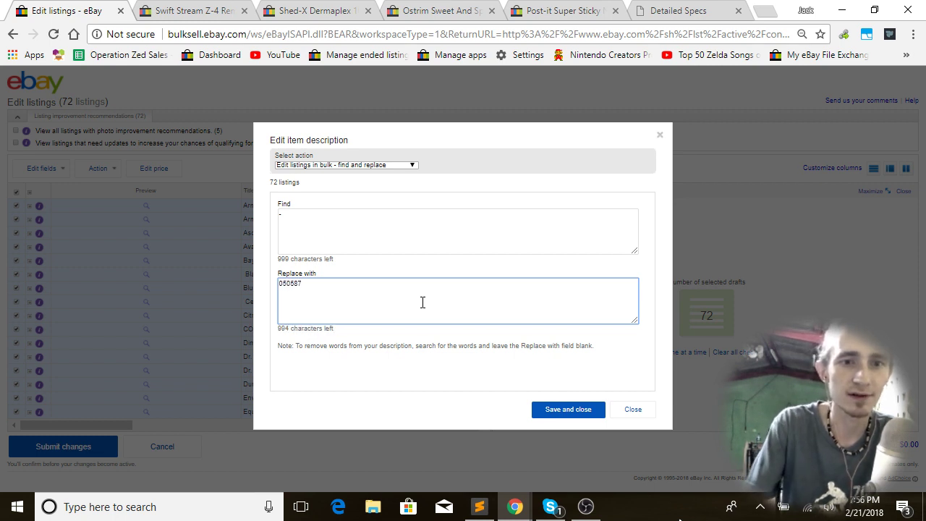
{"action": "left_click", "coordinate": [568, 410]}
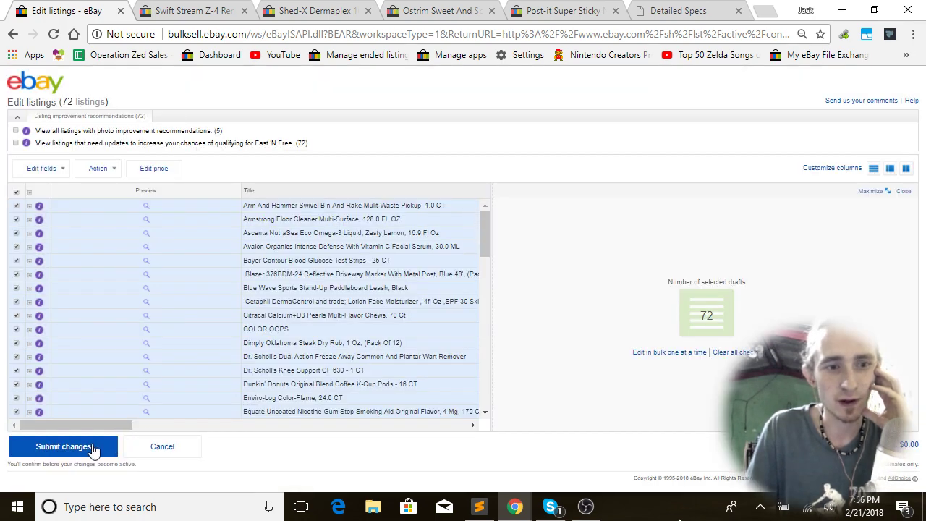
- Submit the hyphen replacement for all 72 listings and return to the list of listings with contact info
{"action": "left_click", "coordinate": [92, 446]}
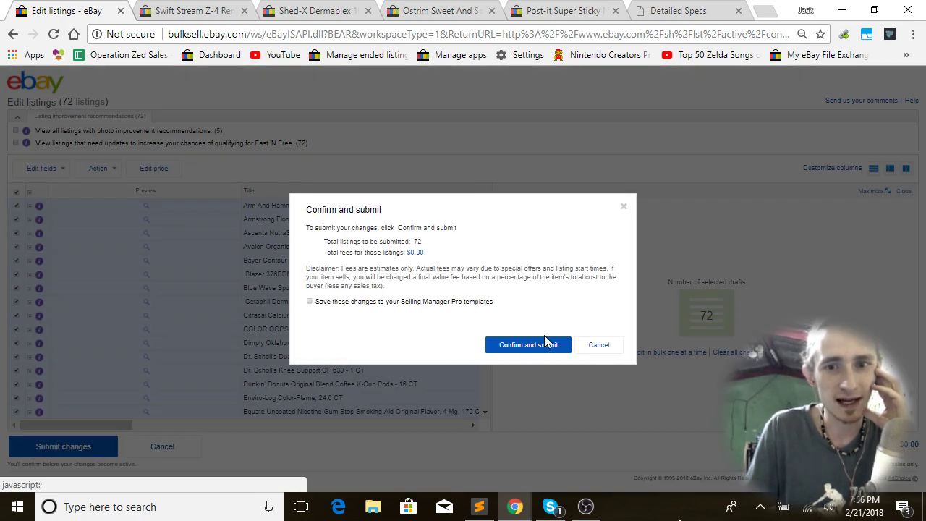
{"action": "left_click", "coordinate": [543, 345]}
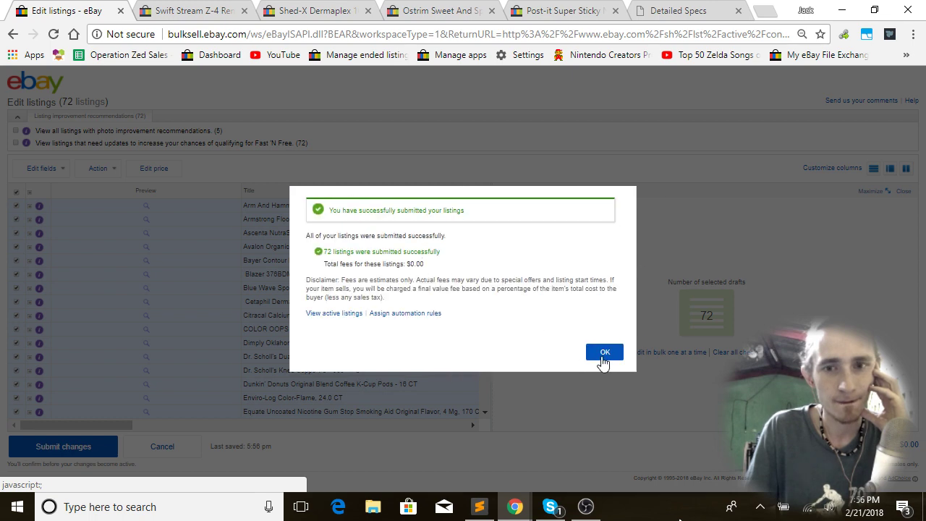
{"action": "left_click", "coordinate": [602, 355]}
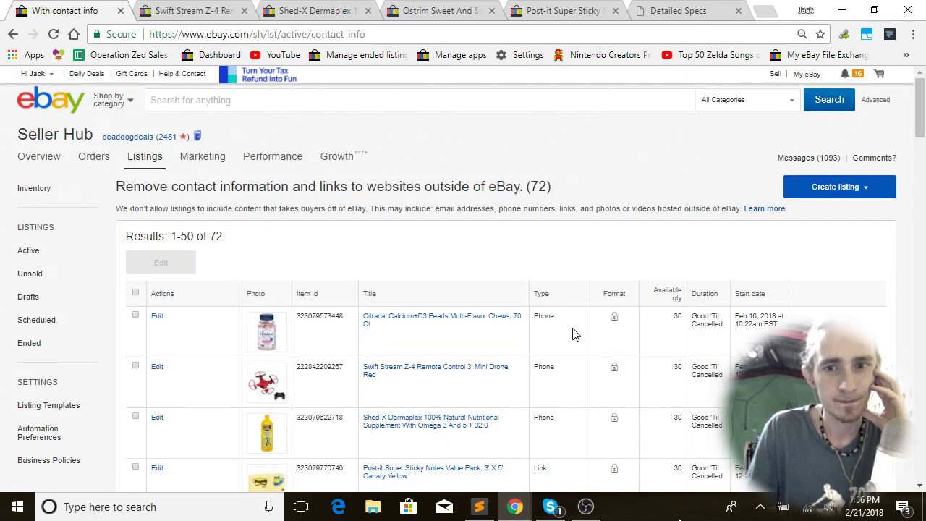
- Reload the red Swift Stream Z-4 drone listing and check whether the hyphens in its phone number were replaced
{"action": "left_click", "coordinate": [192, 10]}
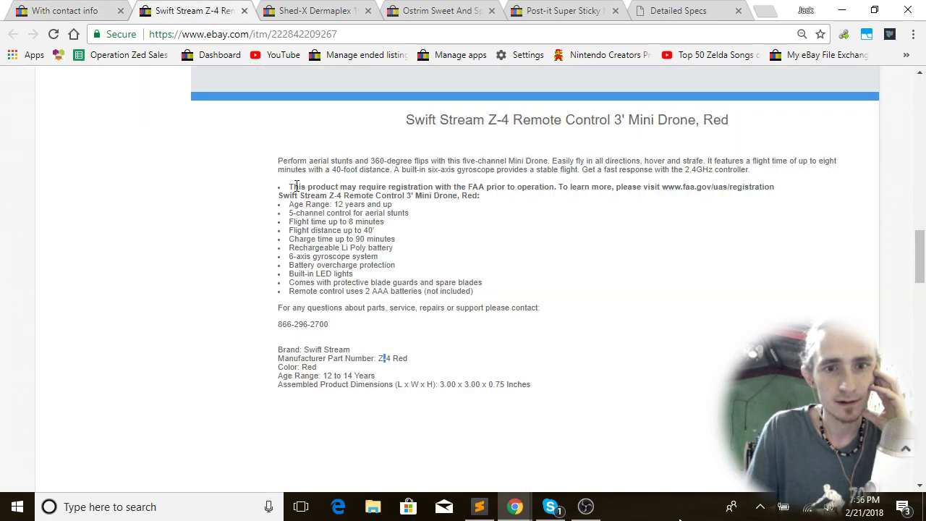
{"action": "left_click", "coordinate": [53, 34]}
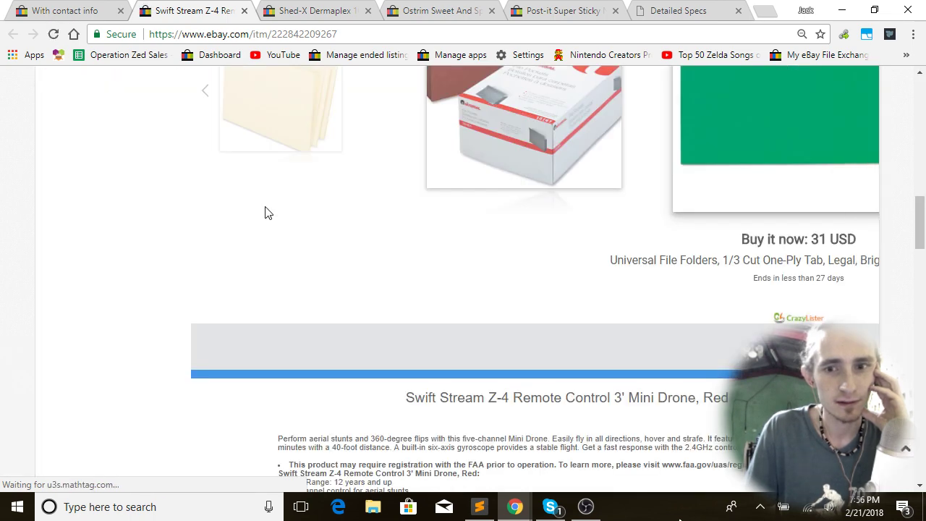
{"action": "scroll", "coordinate": [267, 212], "scroll_direction": "down", "scroll_amount": 4}
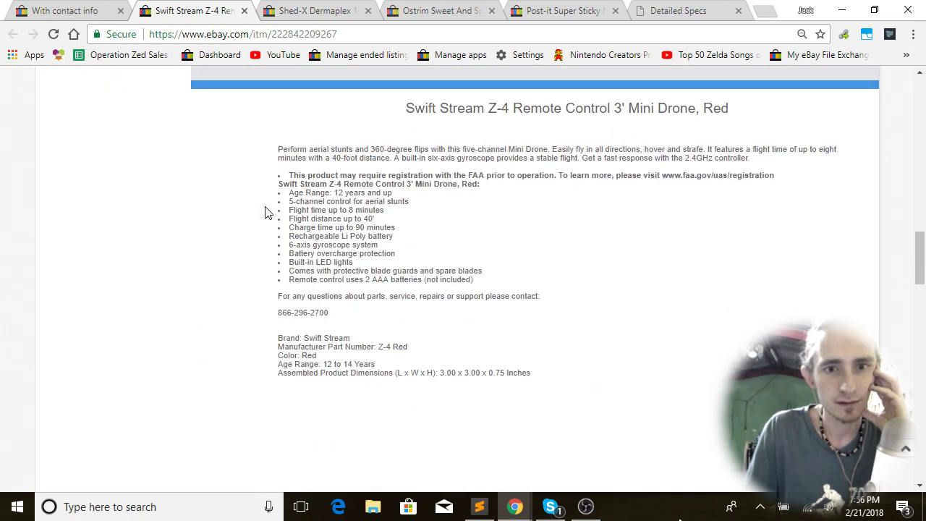
{"action": "scroll", "coordinate": [348, 221], "scroll_direction": "down", "scroll_amount": 5}
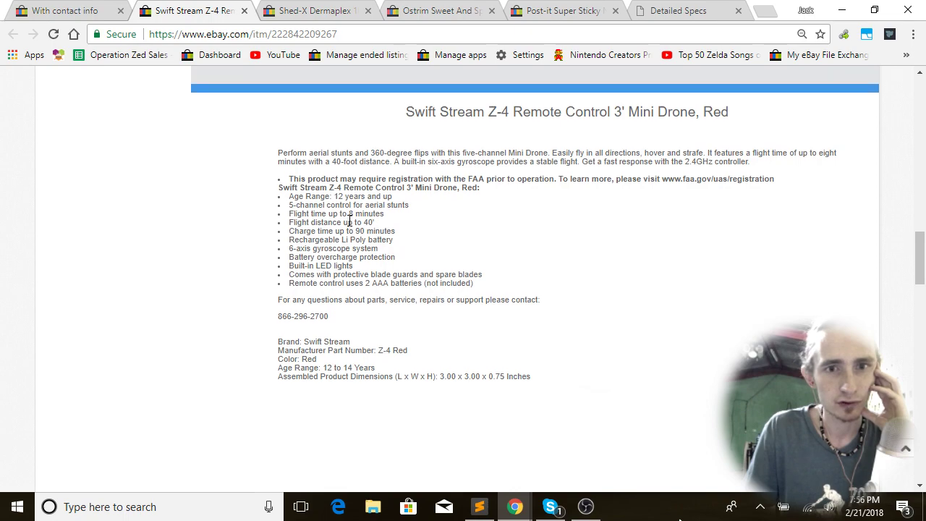
{"action": "scroll", "coordinate": [348, 225], "scroll_direction": "up", "scroll_amount": 10}
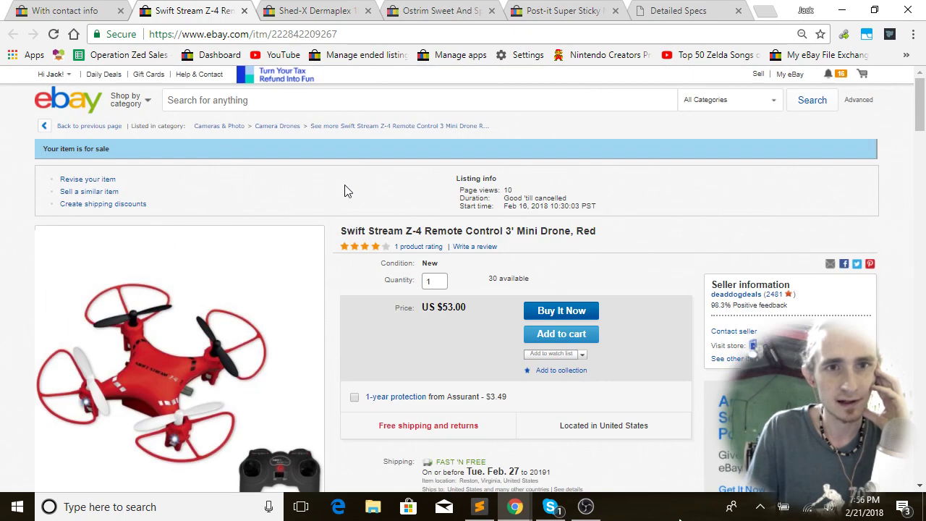
- Reload the Shed-X Dermaplex listing and check the end of its description for the phone number and web address
{"action": "left_click", "coordinate": [314, 9]}
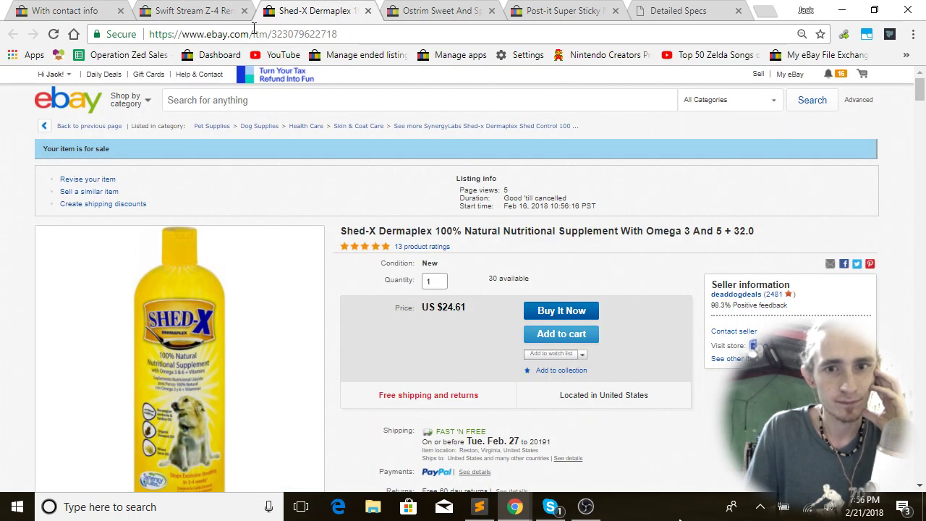
{"action": "left_click", "coordinate": [54, 34]}
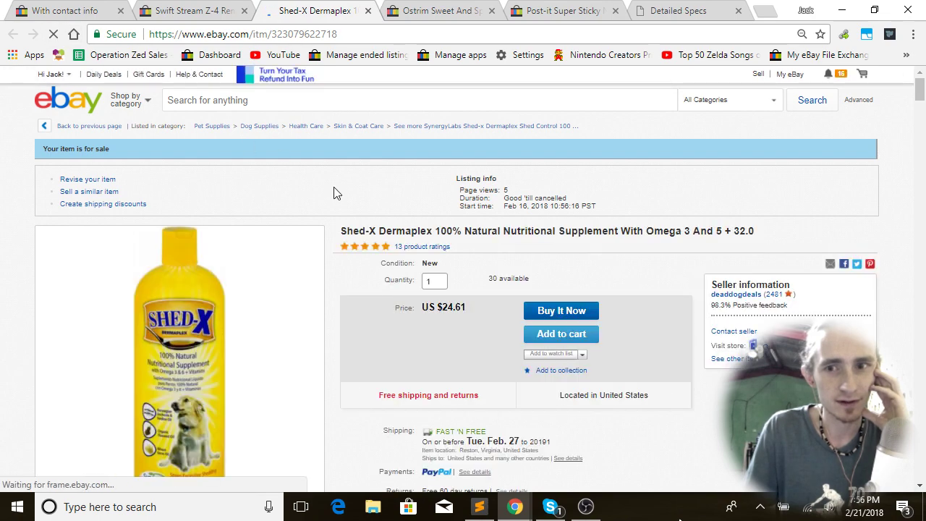
{"action": "scroll", "coordinate": [335, 193], "scroll_direction": "down", "scroll_amount": 15}
{"action": "scroll", "coordinate": [335, 193], "scroll_direction": "down", "scroll_amount": 15}
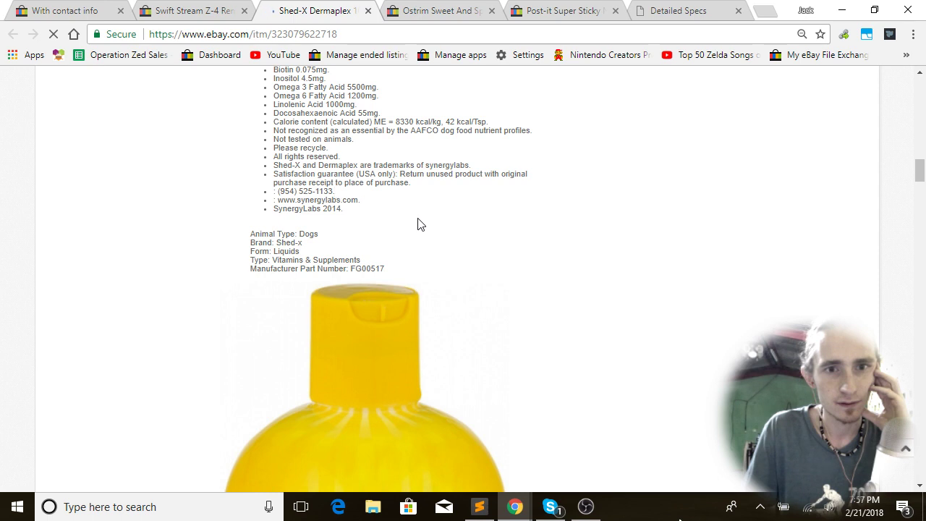
{"action": "scroll", "coordinate": [416, 226], "scroll_direction": "up", "scroll_amount": 1}
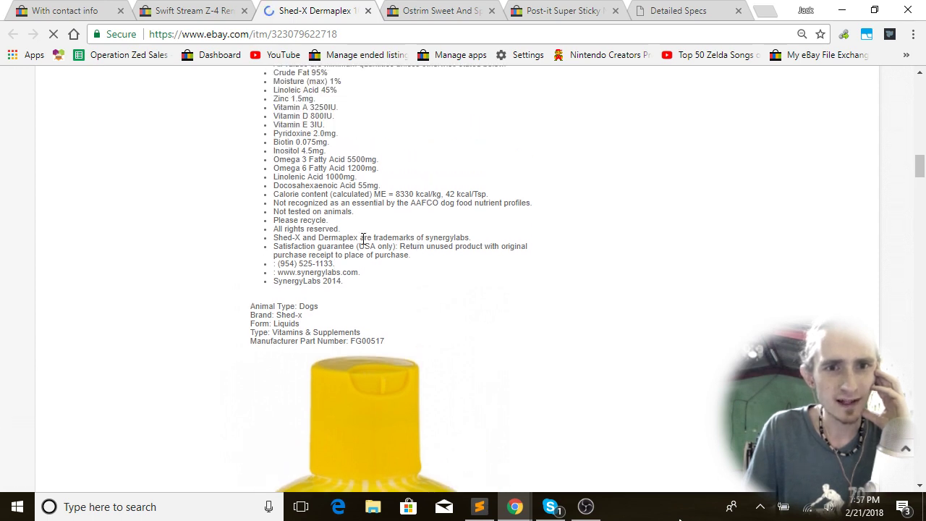
{"action": "left_click_drag", "start_coordinate": [343, 273], "coordinate": [359, 274]}
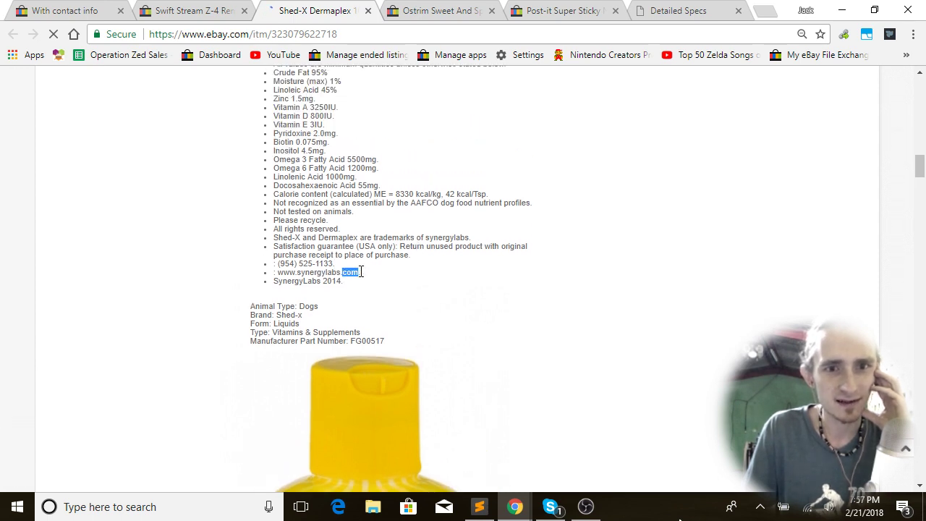
{"action": "left_click", "coordinate": [348, 283]}
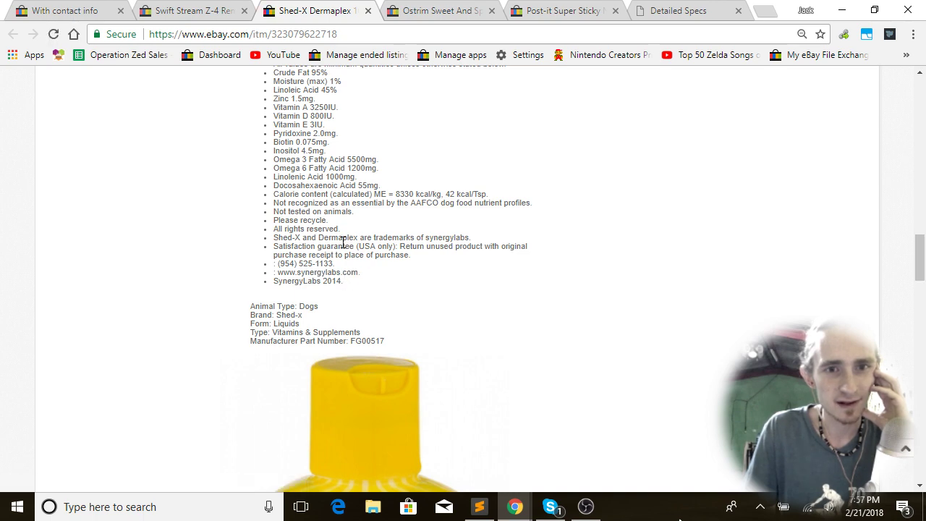
- Return to the red Swift Stream Z-4 drone listing and examine the phone number in its description again
{"action": "key", "text": "ctrl+shift+Tab"}
{"action": "scroll", "coordinate": [362, 214], "scroll_direction": "down", "scroll_amount": 15}
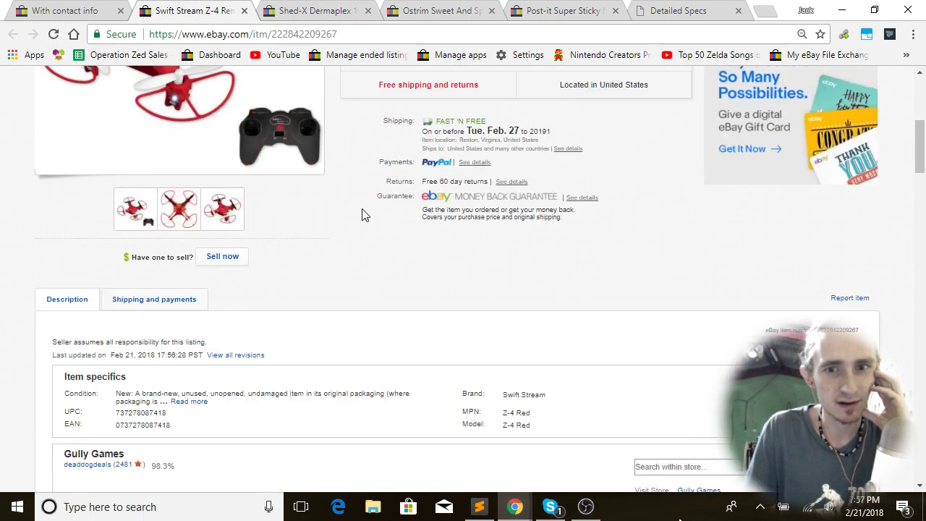
{"action": "scroll", "coordinate": [364, 215], "scroll_direction": "down", "scroll_amount": 7}
{"action": "scroll", "coordinate": [362, 213], "scroll_direction": "up", "scroll_amount": 2}
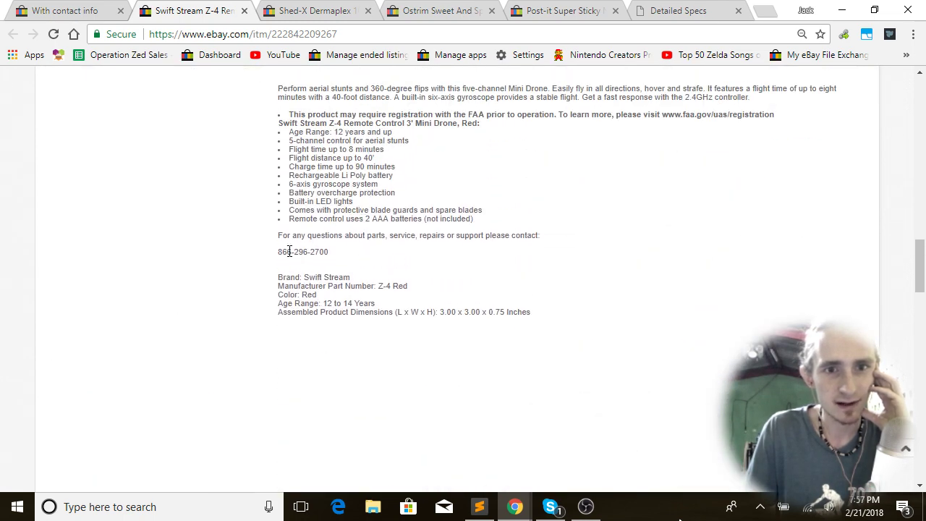
- Inspect the phone number line in the red drone description and the contact lines in the Shed-X Dermaplex description
{"action": "mouse_move", "coordinate": [298, 247]}
{"action": "left_mouse_down"}
{"action": "mouse_move", "coordinate": [289, 250]}
{"action": "mouse_move", "coordinate": [302, 251]}
{"action": "left_mouse_up"}
{"action": "triple_click", "coordinate": [304, 251]}
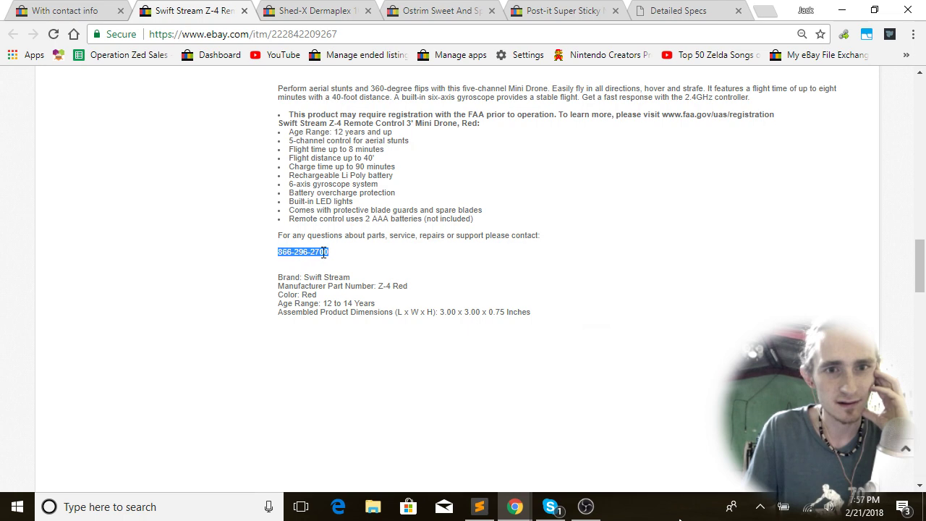
{"action": "left_click", "coordinate": [353, 191]}
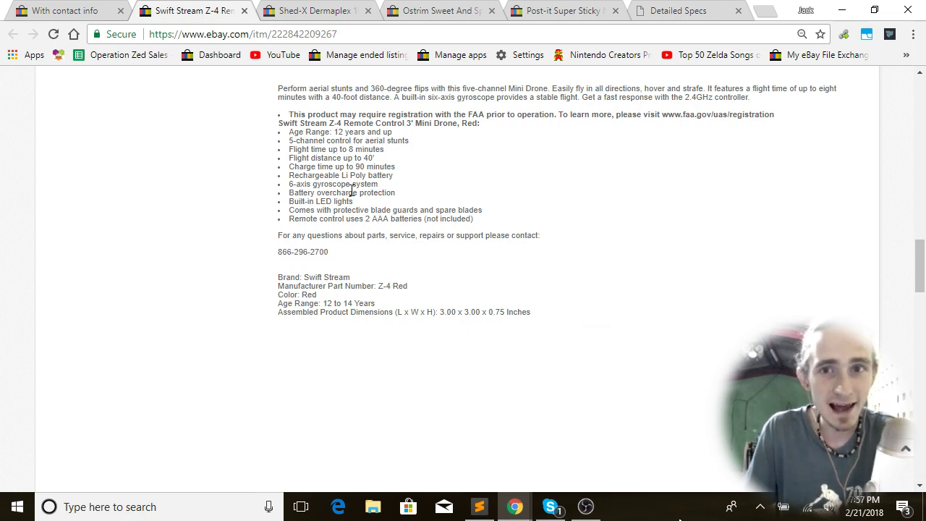
{"action": "scroll", "coordinate": [352, 190], "scroll_direction": "up", "scroll_amount": 3}
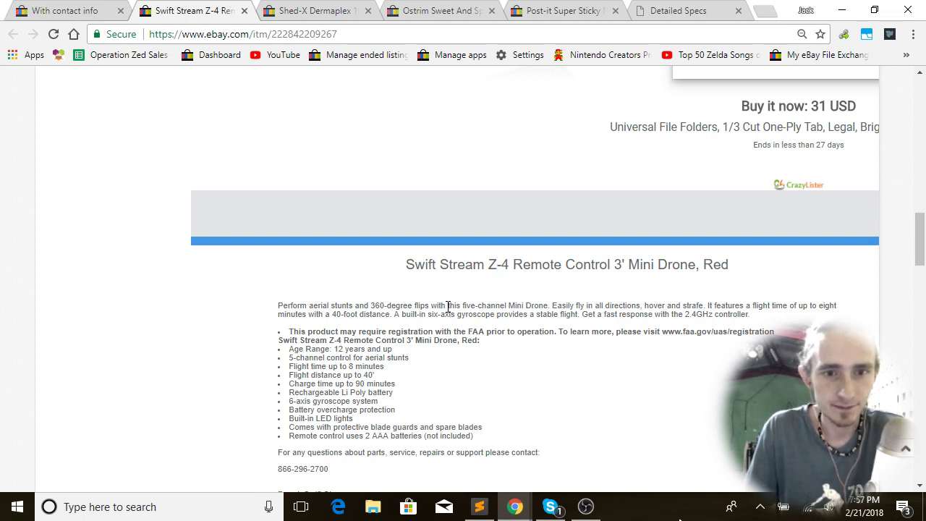
{"action": "scroll", "coordinate": [448, 307], "scroll_direction": "down", "scroll_amount": 2}
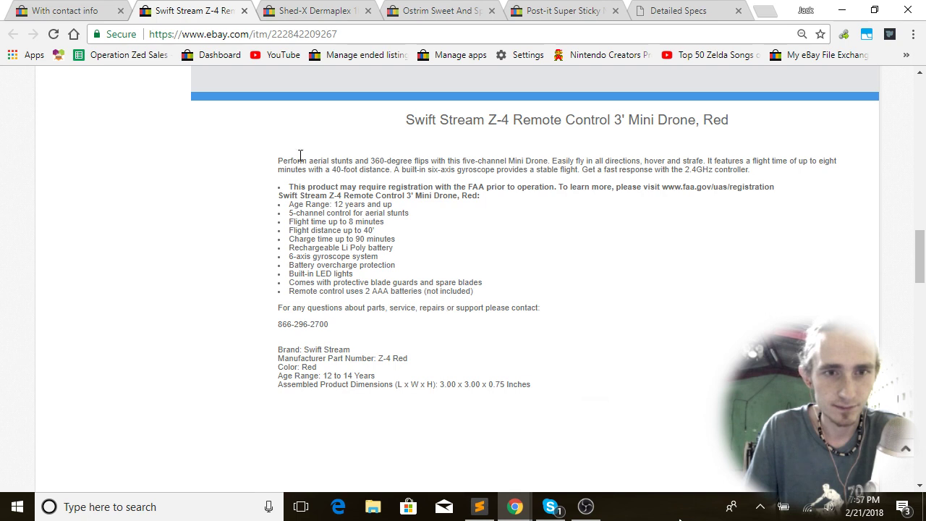
{"action": "left_click", "coordinate": [305, 8]}
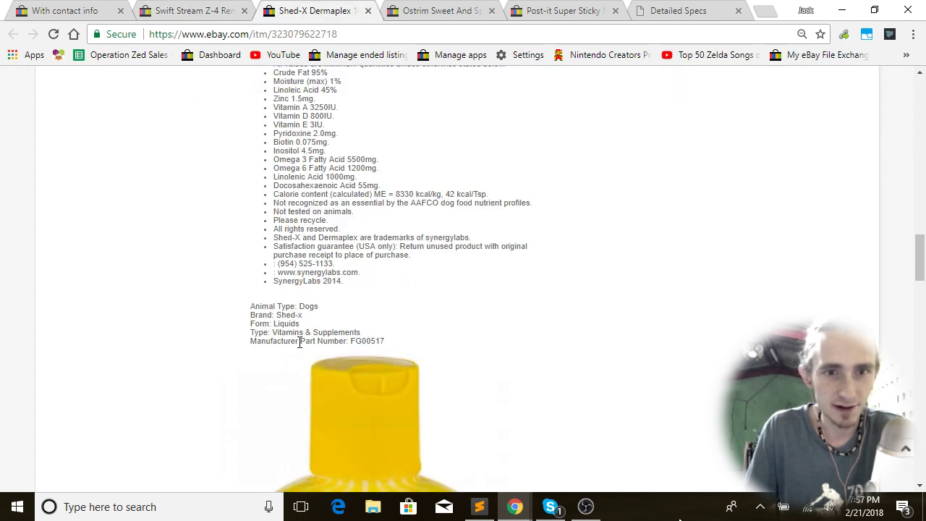
{"action": "left_click", "coordinate": [310, 250]}
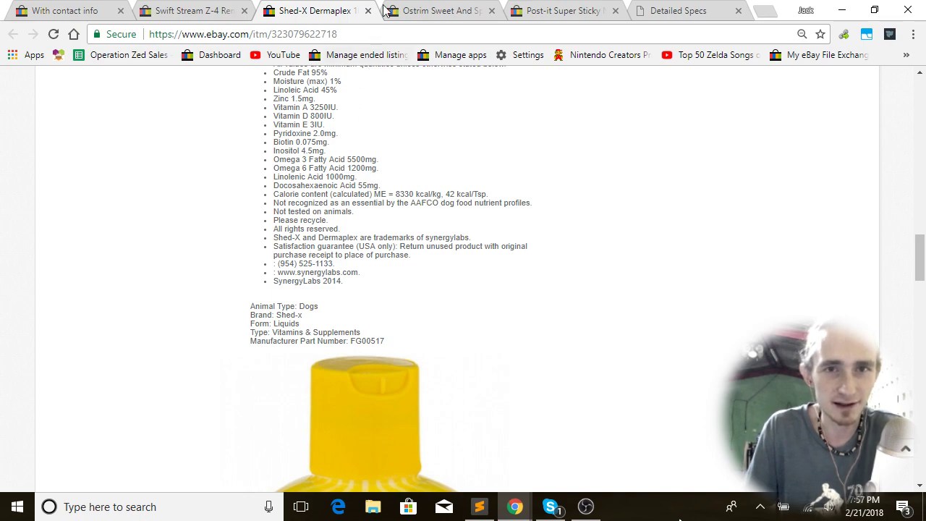
- Check the Ostrim Sweet and Spicy snack stick listing's description for a remaining phone number and web address
{"action": "left_click", "coordinate": [434, 10]}
{"action": "scroll", "coordinate": [477, 191], "scroll_direction": "down", "scroll_amount": 10}
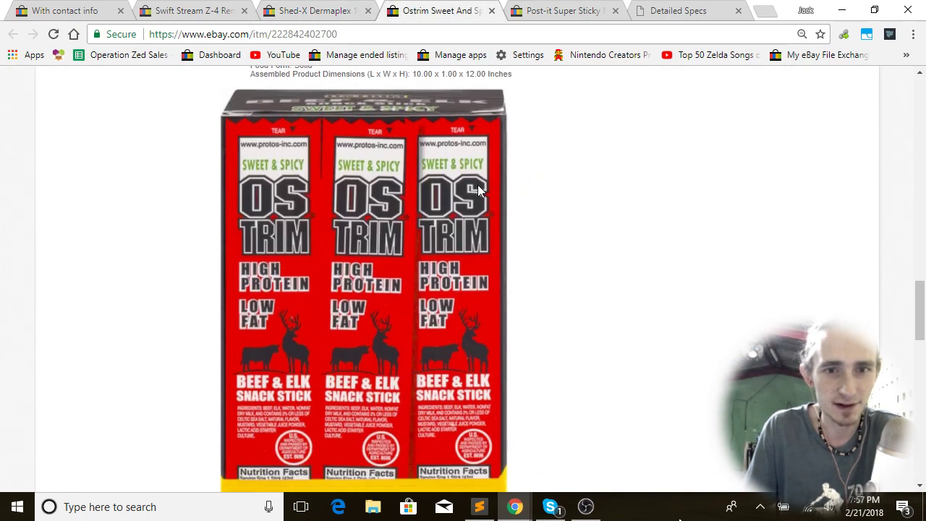
{"action": "scroll", "coordinate": [478, 190], "scroll_direction": "up", "scroll_amount": 5}
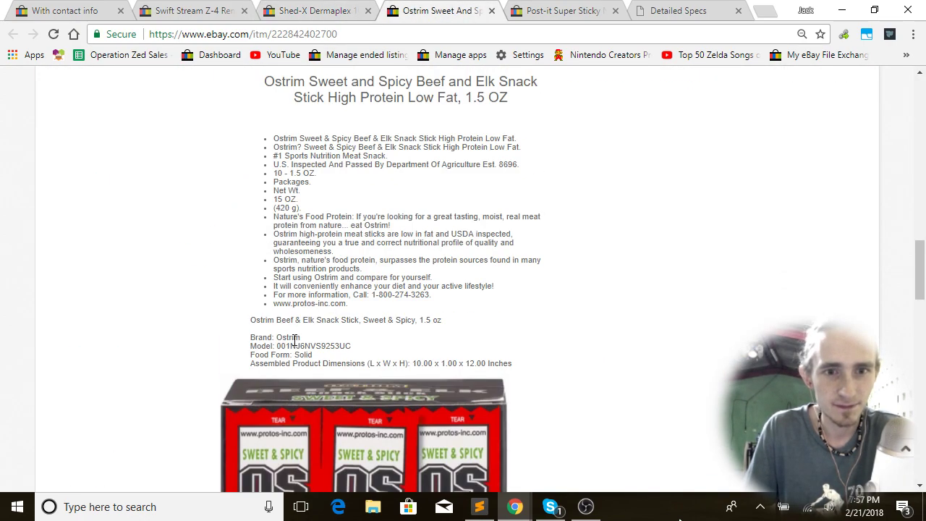
{"action": "double_click", "coordinate": [338, 303]}
{"action": "left_click", "coordinate": [475, 216]}
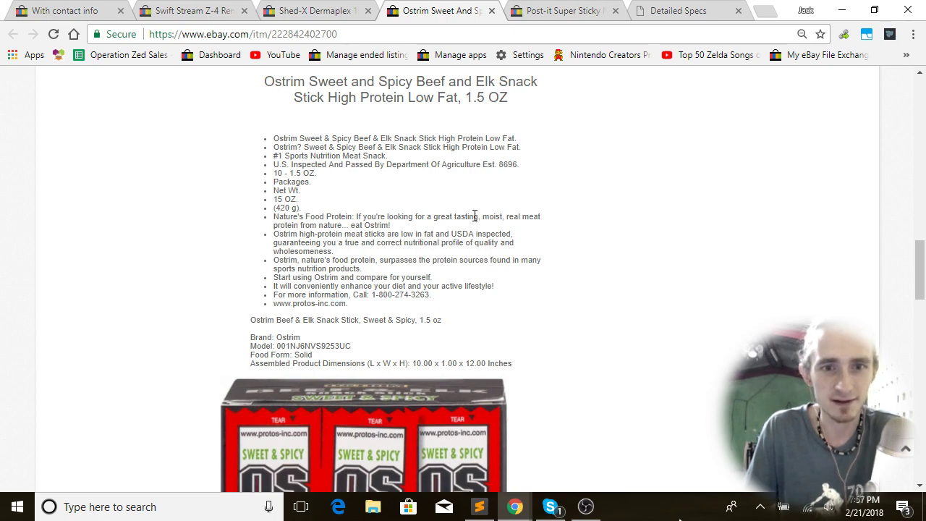
{"action": "scroll", "coordinate": [475, 216], "scroll_direction": "down", "scroll_amount": 10}
{"action": "scroll", "coordinate": [475, 216], "scroll_direction": "up", "scroll_amount": 20}
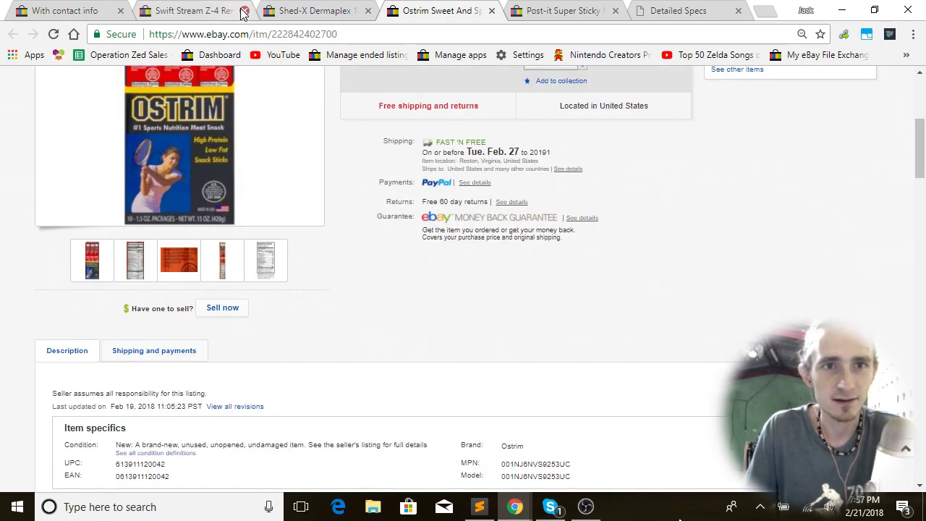
- Close all the open listing and product specification pages and reload the list of listings with contact info
{"action": "left_click", "coordinate": [245, 10]}
{"action": "left_click", "coordinate": [243, 11]}
{"action": "left_click", "coordinate": [244, 10]}
{"action": "left_click", "coordinate": [244, 10]}
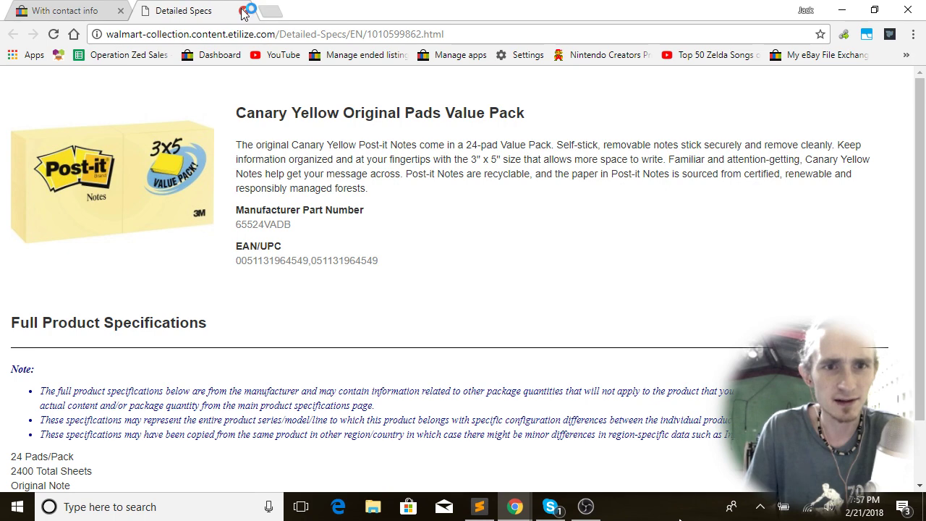
{"action": "left_click", "coordinate": [244, 10]}
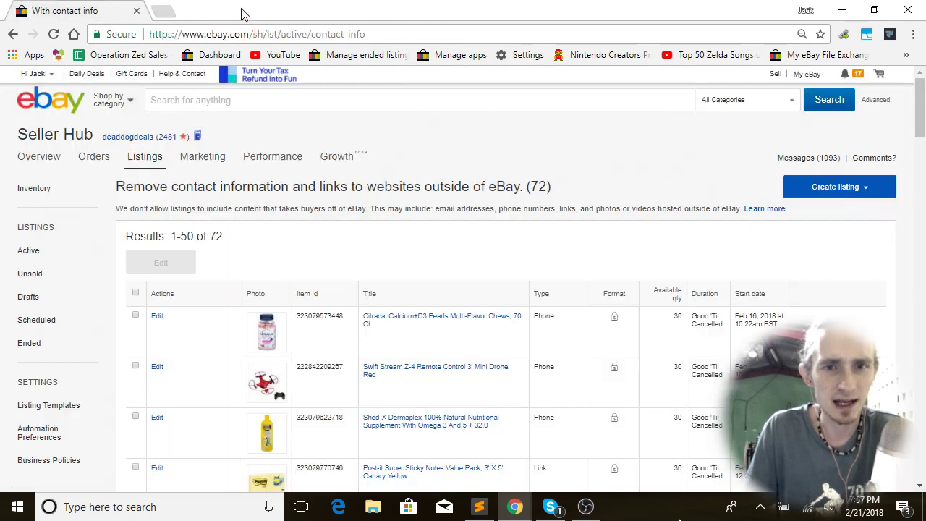
{"action": "left_click", "coordinate": [53, 35]}
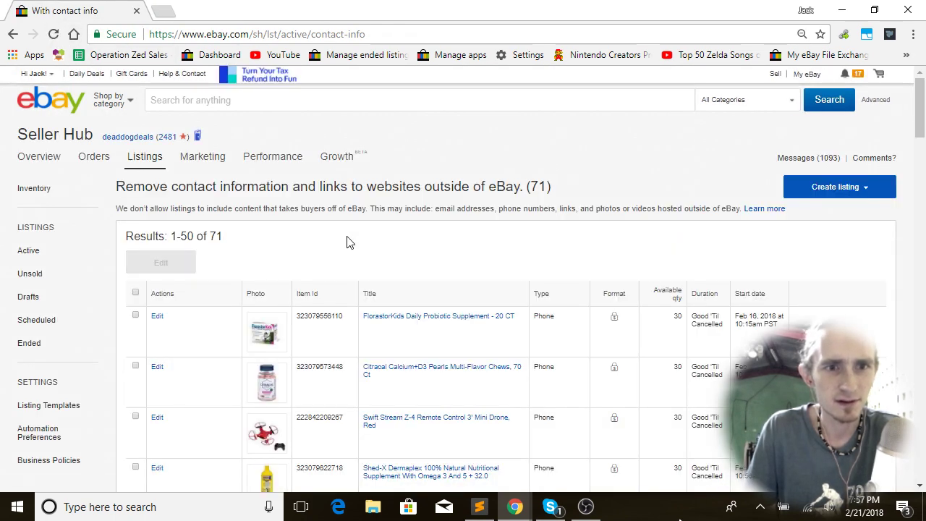
- Open the FlorastorKids Daily Probiotic and Citracal Calcium+D3 Pearls listings in separate tabs and switch to the FlorastorKids one
{"action": "scroll", "coordinate": [572, 257], "scroll_direction": "down", "scroll_amount": 3}
{"action": "scroll", "coordinate": [575, 256], "scroll_direction": "up", "scroll_amount": 2}
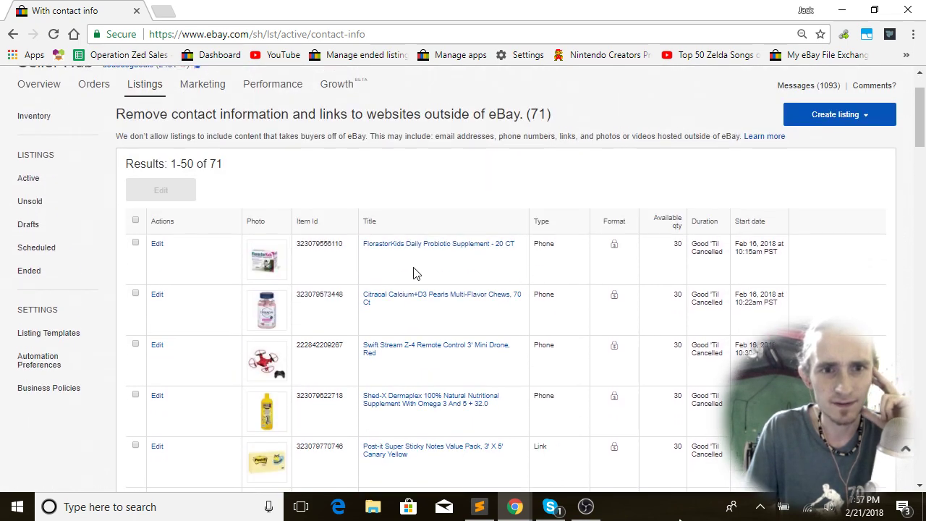
{"action": "right_click", "coordinate": [418, 243]}
{"action": "left_click", "coordinate": [438, 254]}
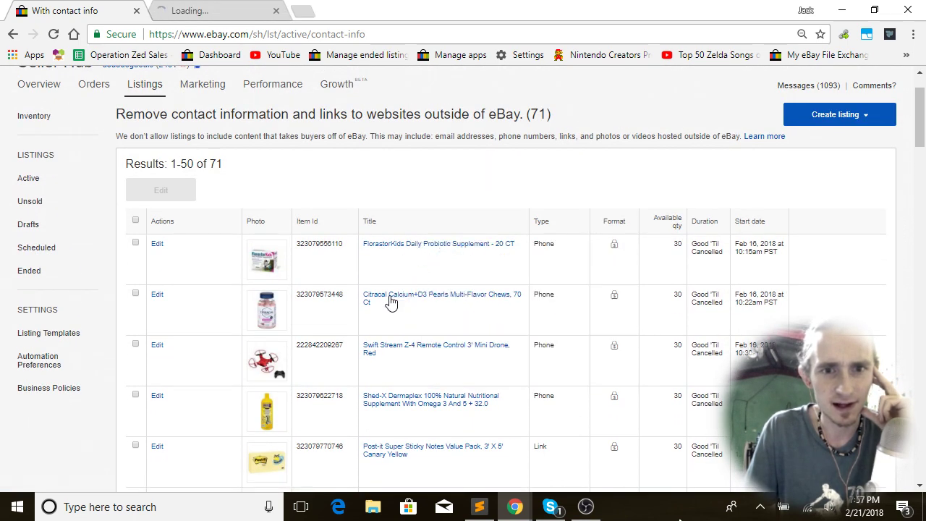
{"action": "right_click", "coordinate": [390, 299]}
{"action": "left_click", "coordinate": [454, 308]}
{"action": "key", "text": "ctrl+Tab"}
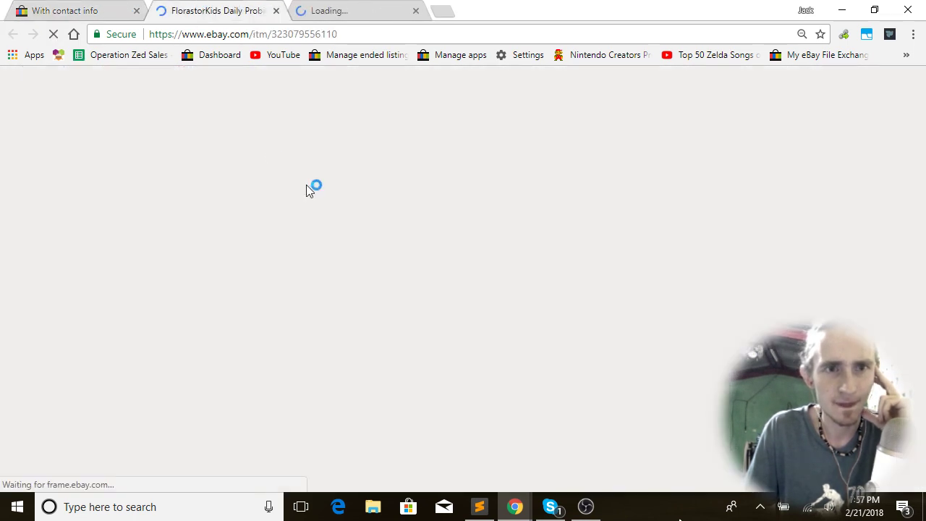
- Examine the web address and the phone number's format at the end of the FlorastorKids description
{"action": "scroll", "coordinate": [387, 204], "scroll_direction": "down", "scroll_amount": 15}
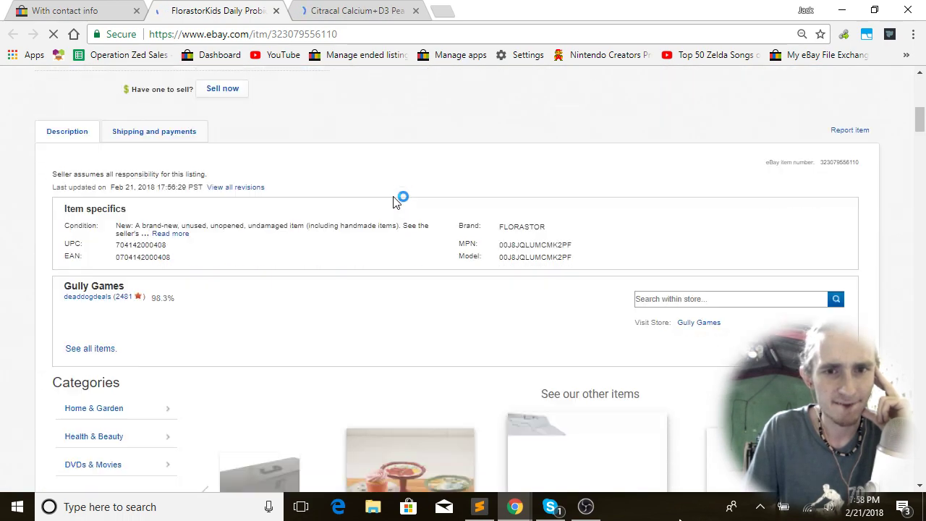
{"action": "scroll", "coordinate": [392, 202], "scroll_direction": "down", "scroll_amount": 5}
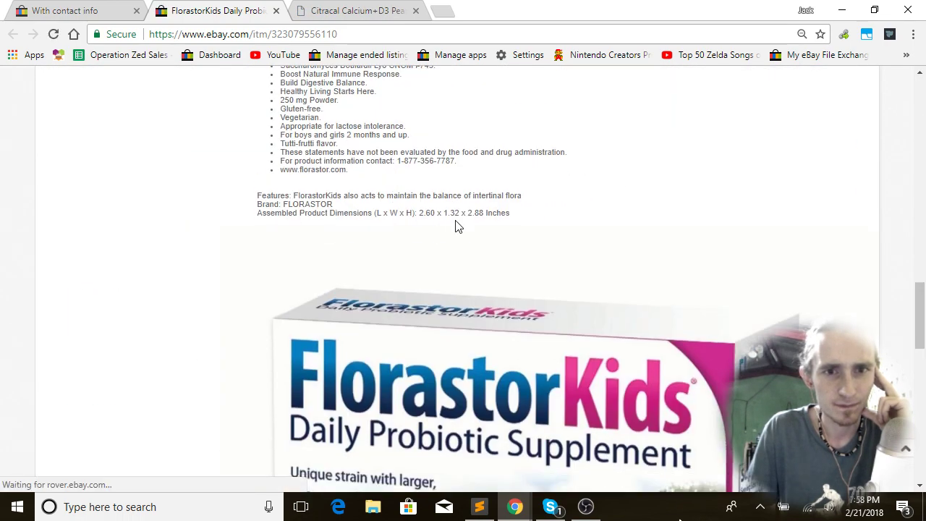
{"action": "left_click_drag", "start_coordinate": [285, 242], "coordinate": [293, 241]}
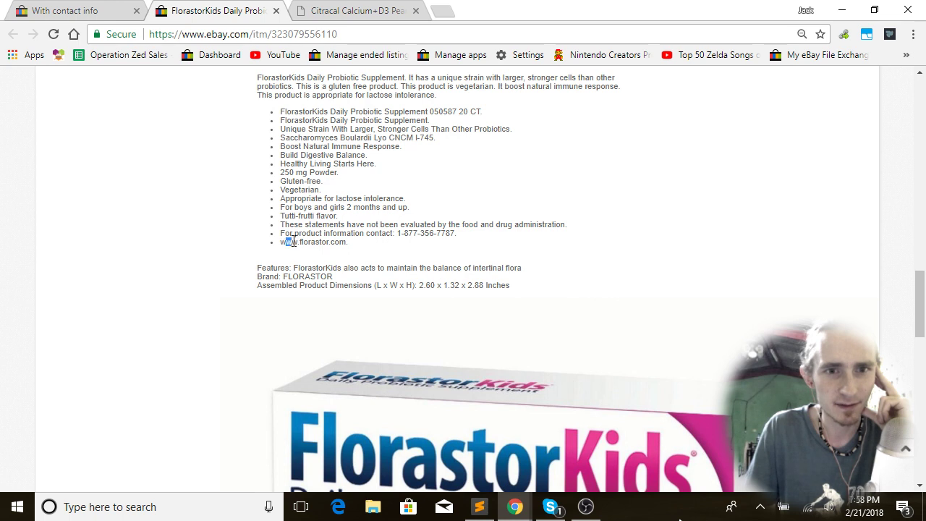
{"action": "left_click", "coordinate": [331, 244]}
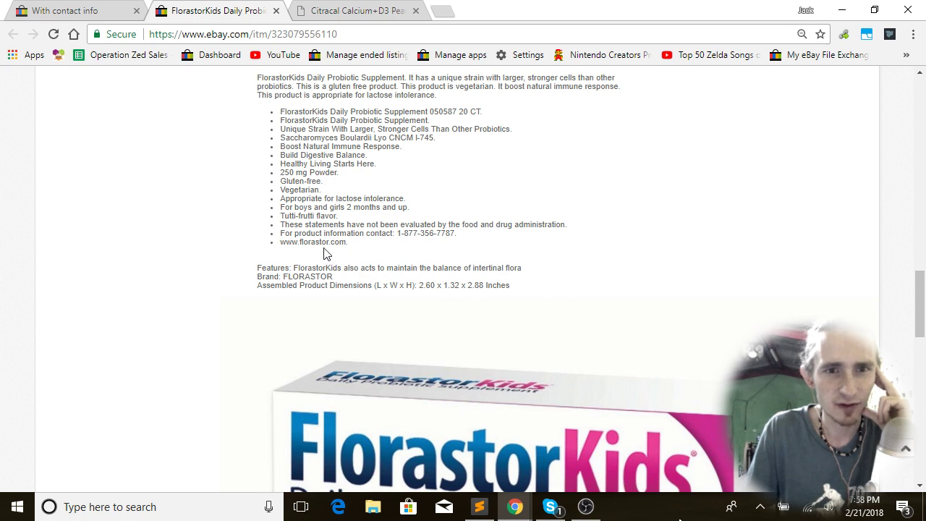
{"action": "left_click_drag", "start_coordinate": [349, 243], "coordinate": [284, 246]}
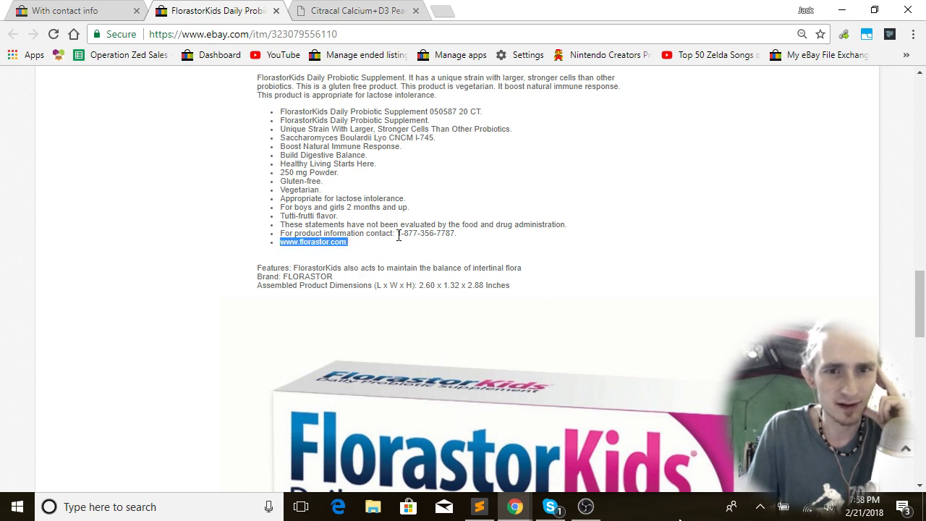
{"action": "left_click_drag", "start_coordinate": [398, 235], "coordinate": [458, 237]}
{"action": "left_click", "coordinate": [463, 239]}
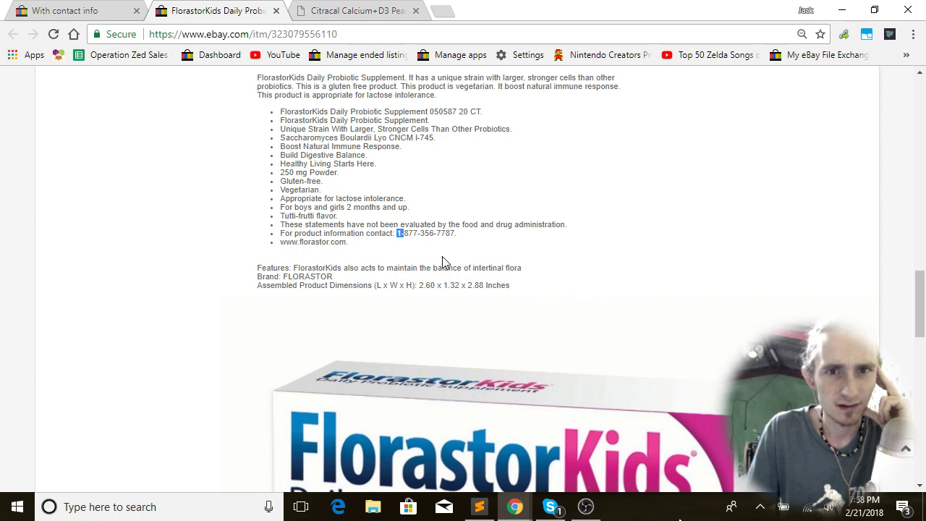
- Return to the contact info list, show 100 listings per page, select all of them and open them for bulk editing
{"action": "left_click", "coordinate": [52, 10]}
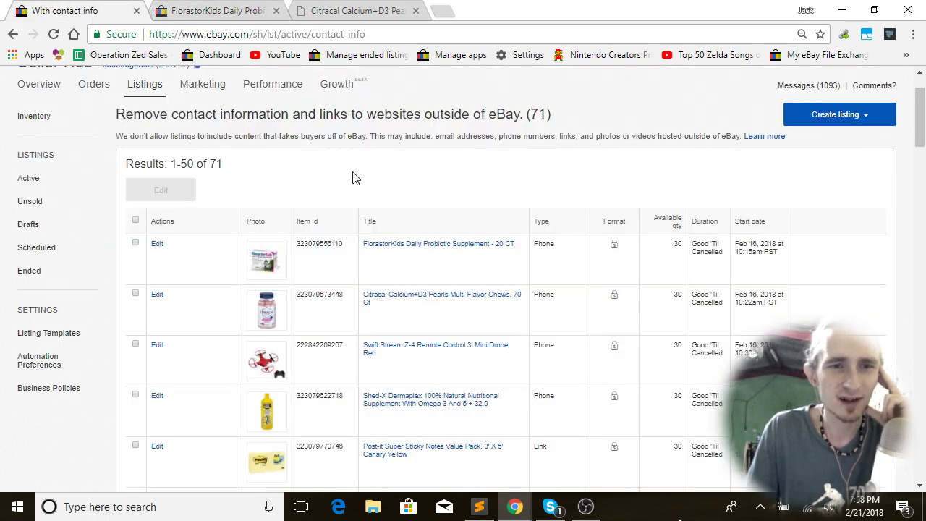
{"action": "left_click", "coordinate": [136, 221]}
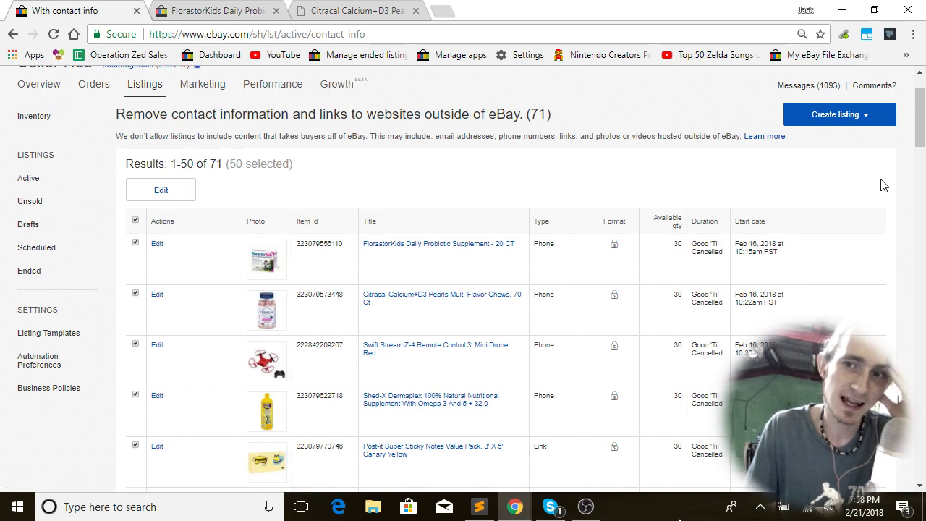
{"action": "scroll", "coordinate": [890, 268], "scroll_direction": "down", "scroll_amount": 20}
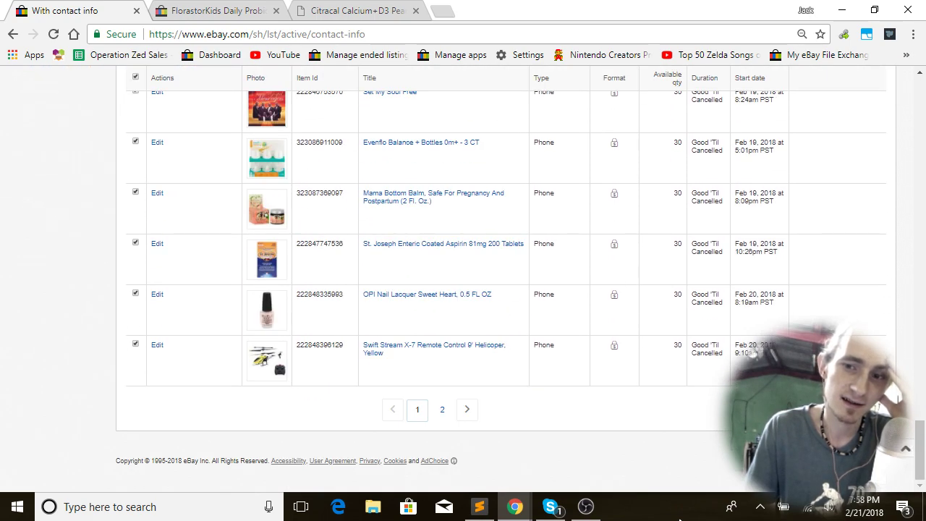
{"action": "left_click", "coordinate": [839, 410]}
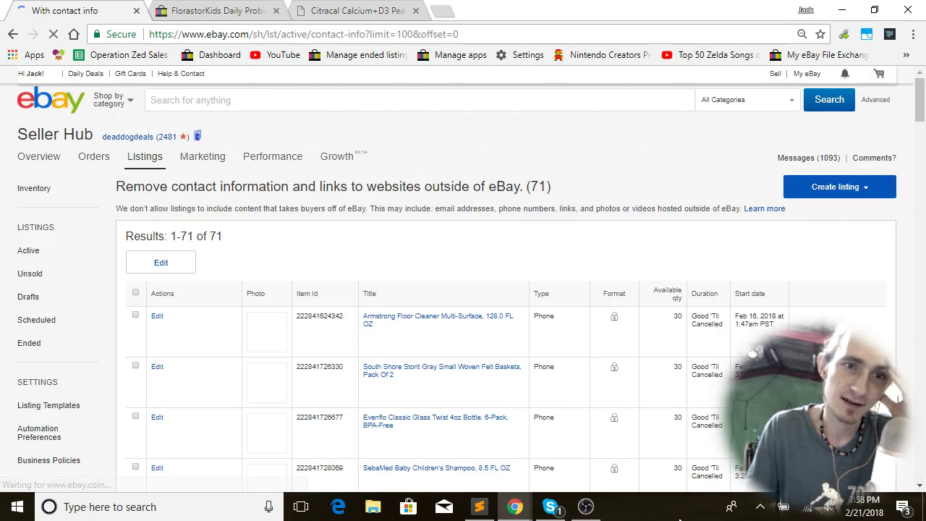
{"action": "left_click", "coordinate": [135, 292]}
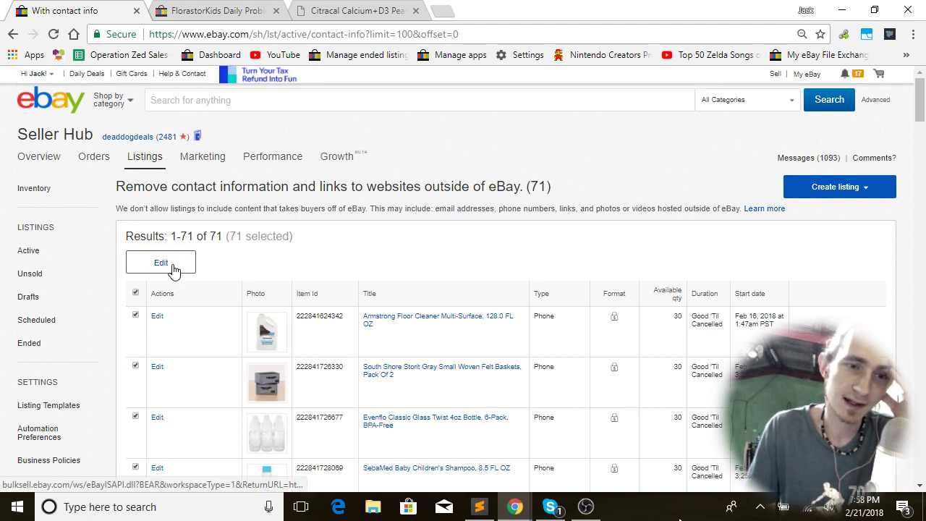
{"action": "left_click", "coordinate": [174, 269]}
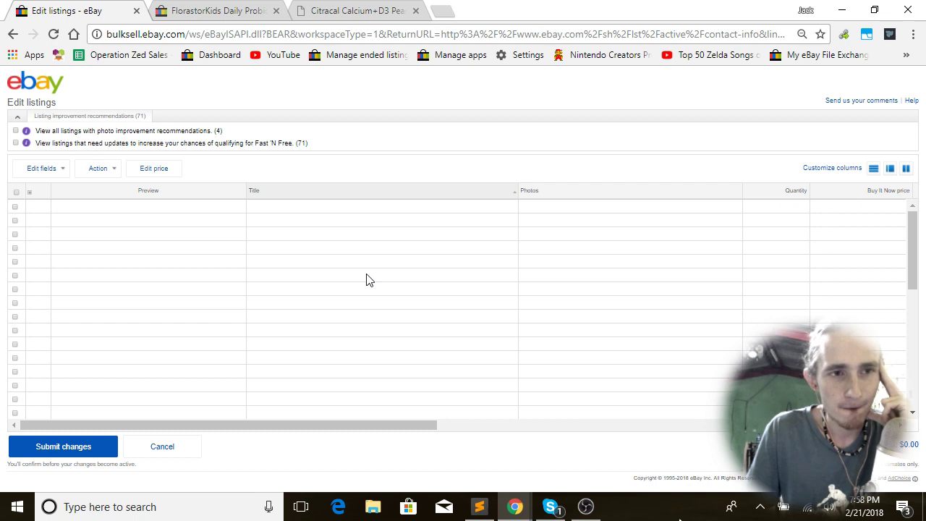
- Examine the Arm And Hammer waste pickup listing's item description for website and phone contact details
{"action": "left_click", "coordinate": [113, 172]}
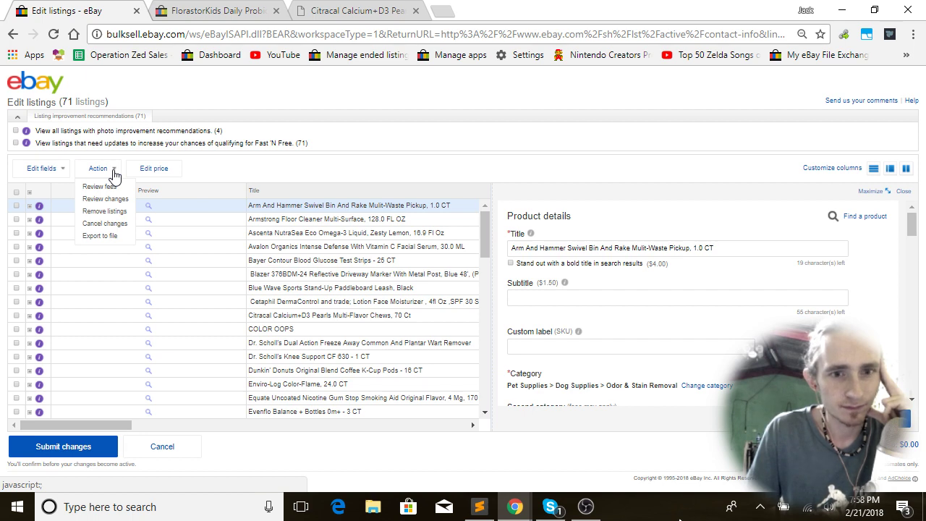
{"action": "scroll", "coordinate": [822, 322], "scroll_direction": "down", "scroll_amount": 10}
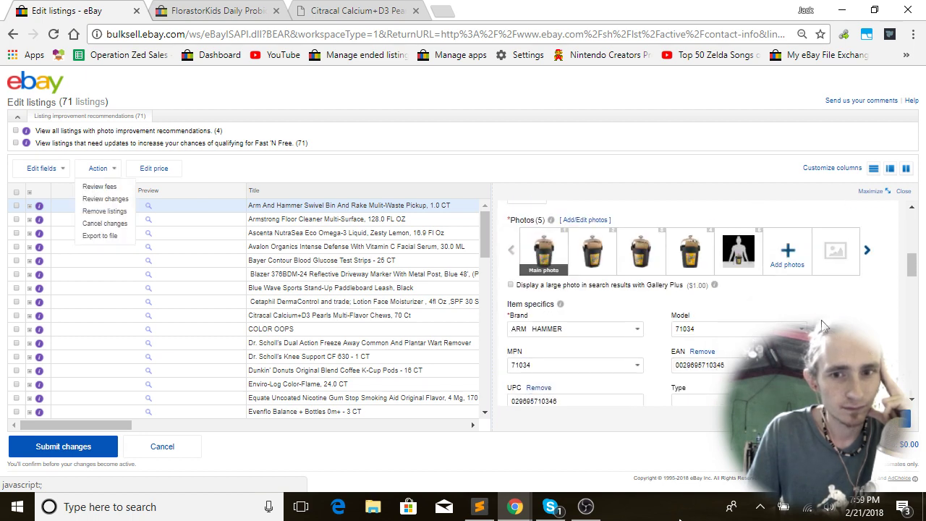
{"action": "scroll", "coordinate": [821, 320], "scroll_direction": "down", "scroll_amount": 10}
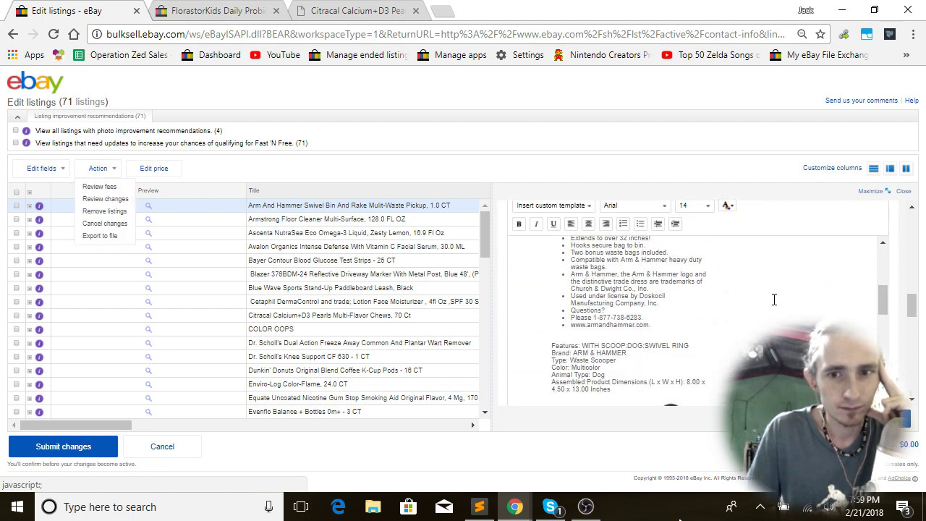
{"action": "triple_click", "coordinate": [604, 325]}
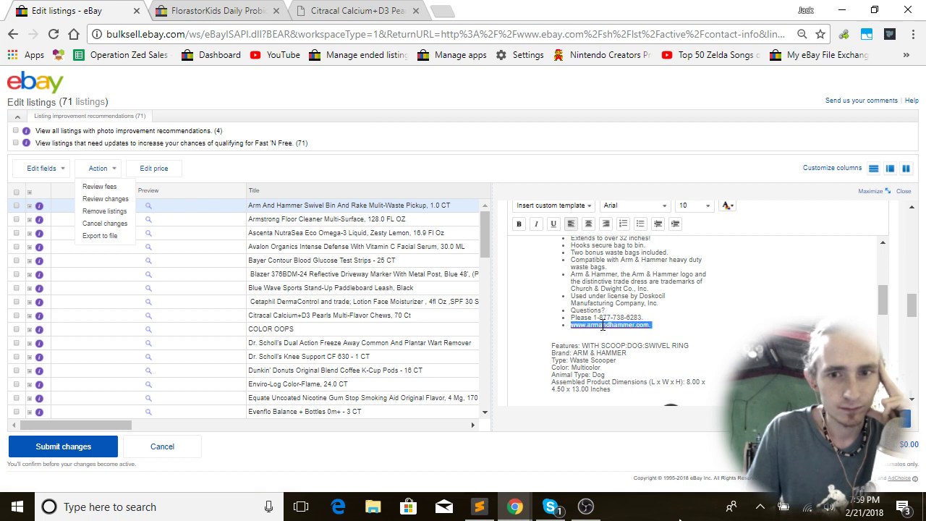
{"action": "left_click", "coordinate": [664, 295]}
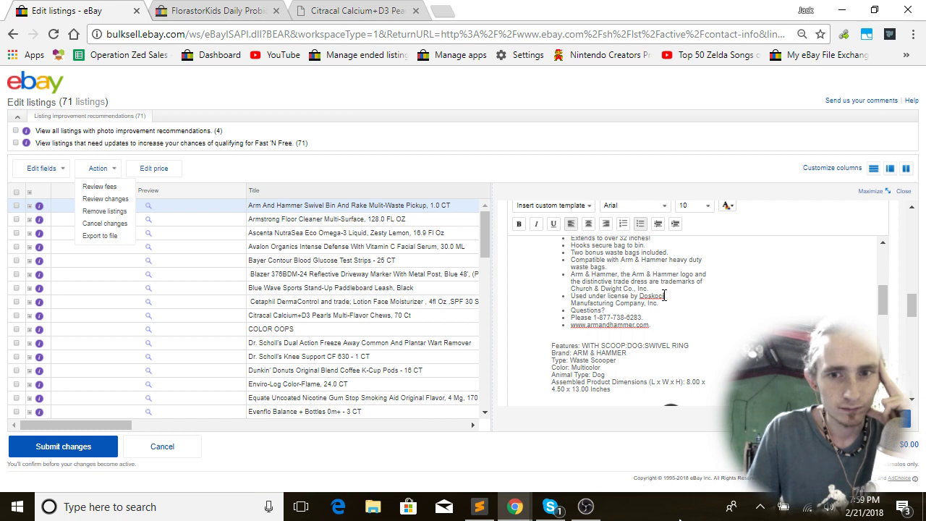
{"action": "triple_click", "coordinate": [636, 323]}
{"action": "left_click", "coordinate": [629, 318]}
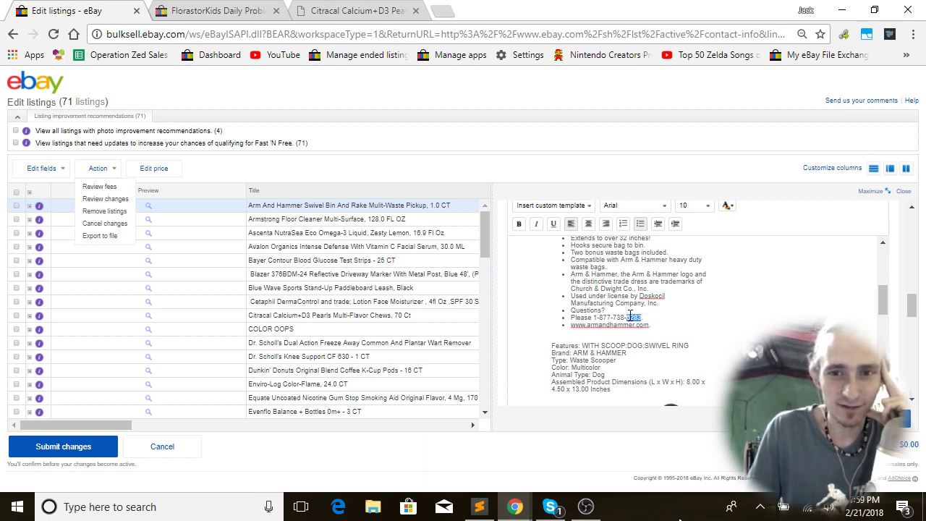
{"action": "left_click_drag", "start_coordinate": [593, 317], "coordinate": [600, 317]}
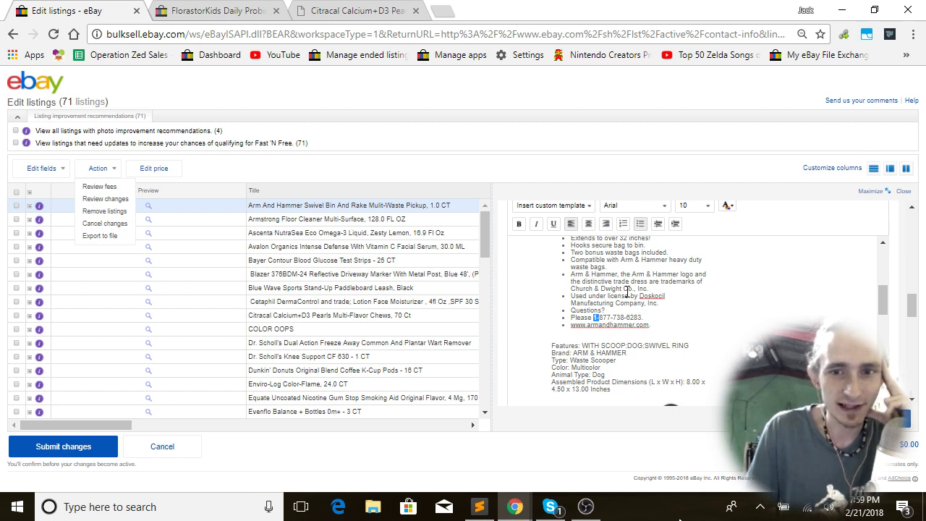
- Select all listings and set up a bulk find-and-replace edit of their item descriptions
{"action": "left_click", "coordinate": [17, 193]}
{"action": "left_click", "coordinate": [41, 168]}
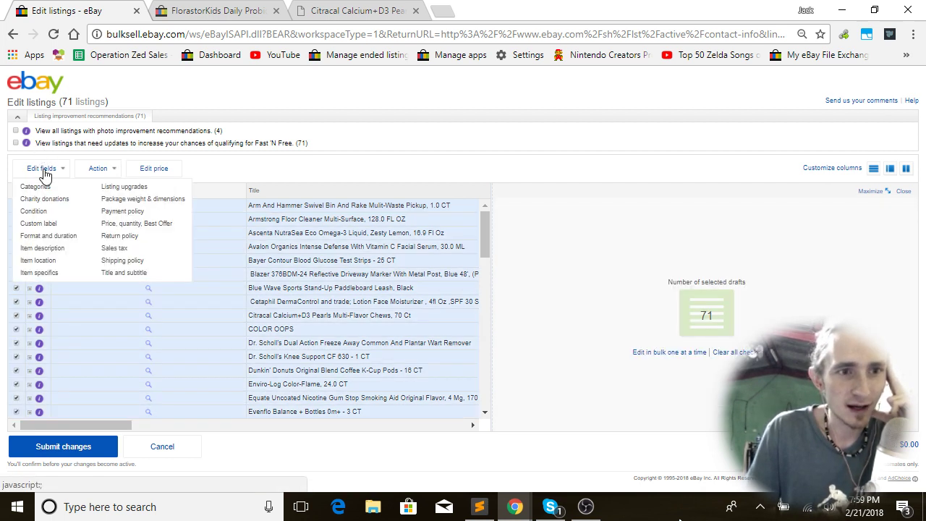
{"action": "left_click", "coordinate": [49, 249]}
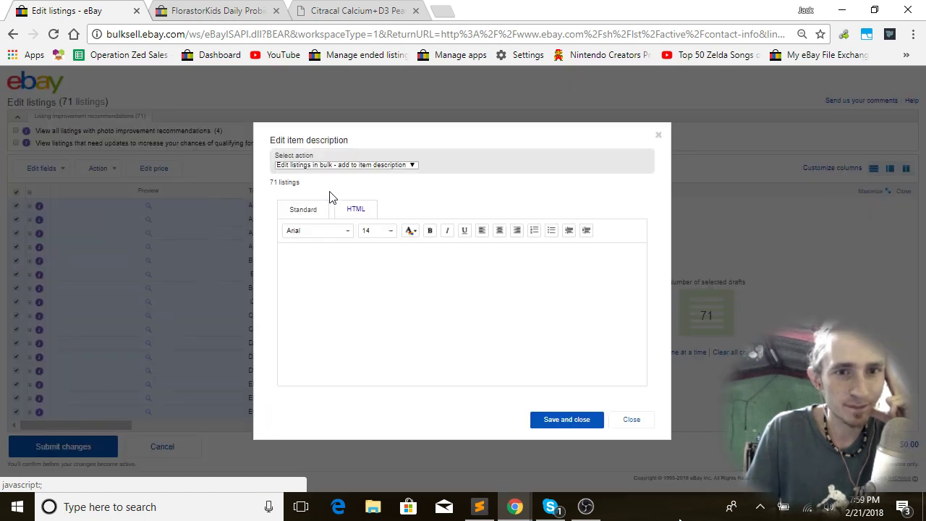
{"action": "left_click", "coordinate": [312, 165]}
{"action": "left_click", "coordinate": [343, 205]}
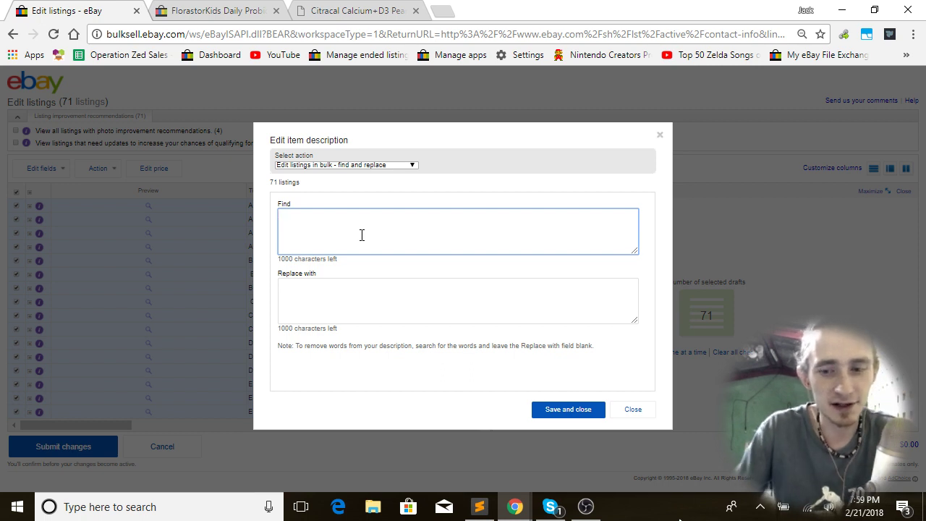
{"action": "type", "text": "1-"}
{"action": "left_click", "coordinate": [422, 298]}
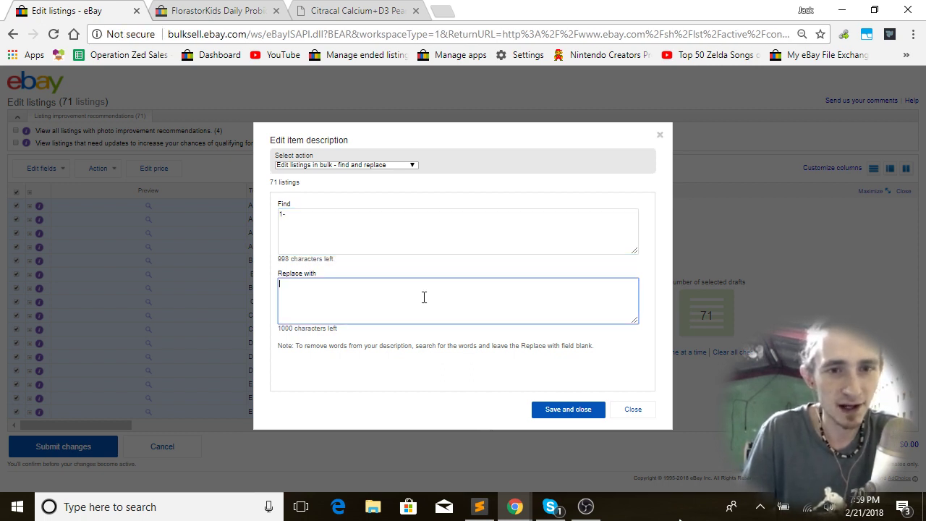
{"action": "left_click", "coordinate": [340, 218]}
{"action": "left_click_drag", "start_coordinate": [338, 218], "coordinate": [225, 204]}
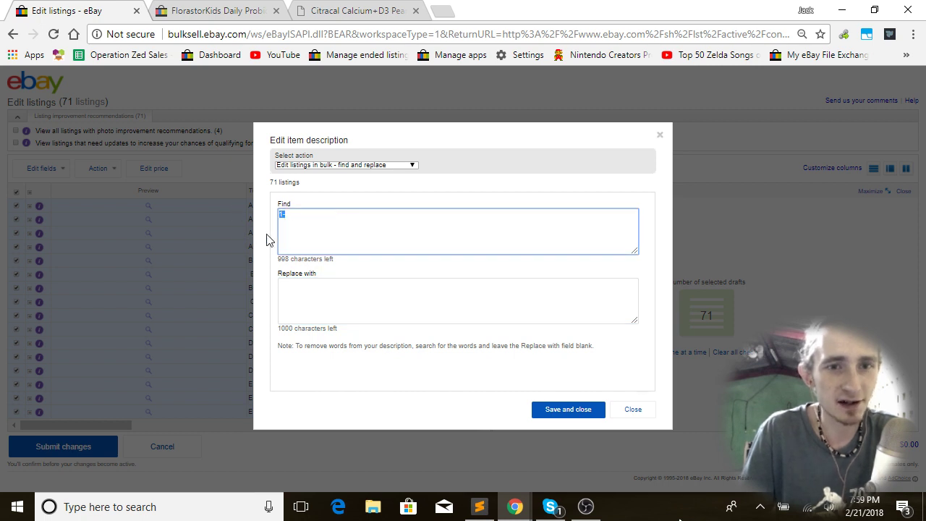
{"action": "left_click", "coordinate": [298, 240]}
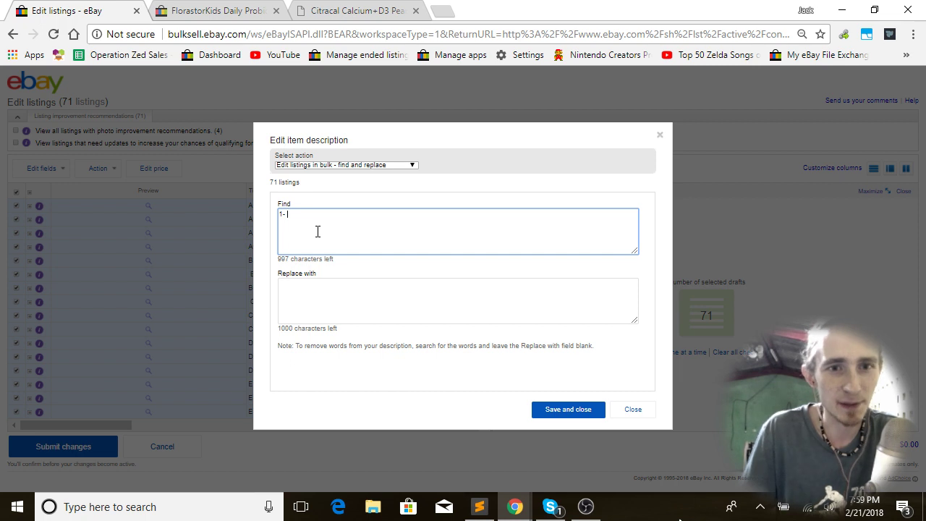
{"action": "key", "text": "ctrl+a"}
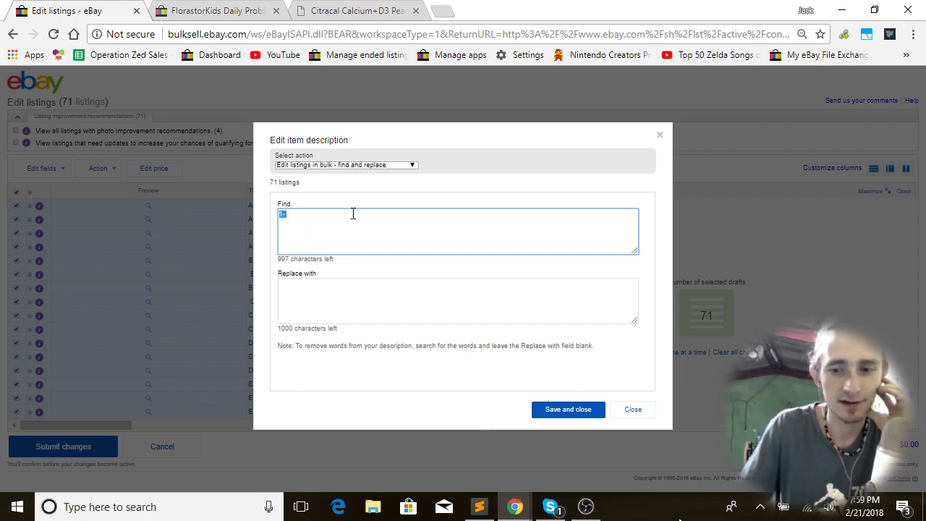
{"action": "key", "text": "BackSpace"}
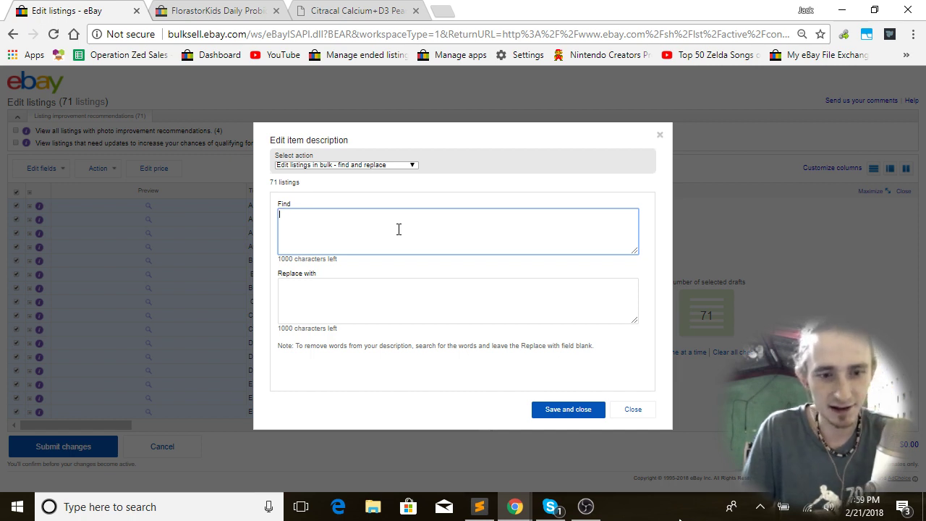
- Enter 1 as the text to find in the item descriptions
{"action": "type", "text": "1"}
{"action": "left_click", "coordinate": [472, 304]}
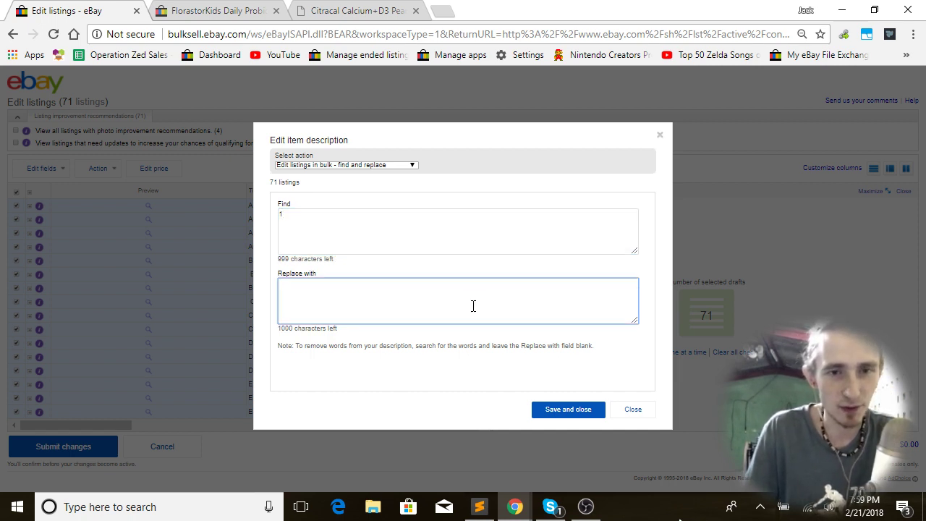
{"action": "left_click", "coordinate": [395, 228]}
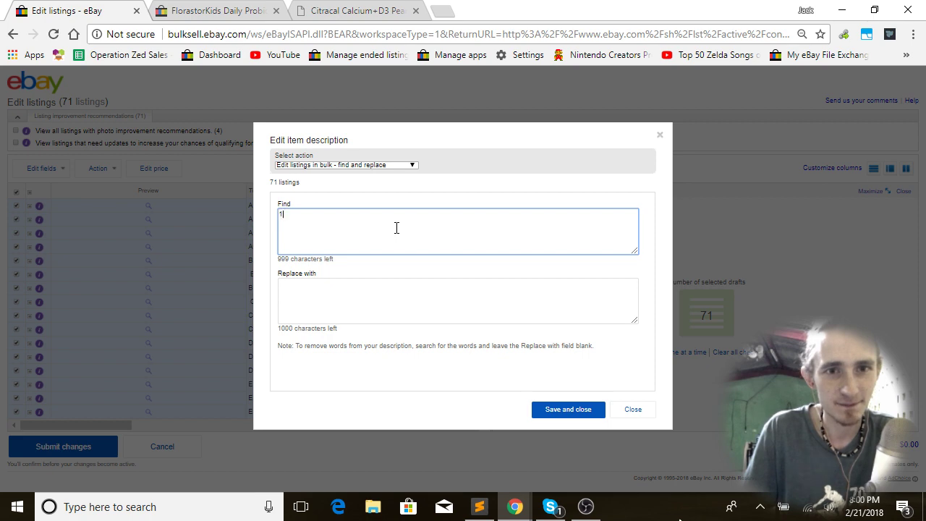
- Search Google in a new browser tab for "how to bulk delete phone numbers from ebay listings"
{"action": "left_click", "coordinate": [443, 11]}
{"action": "type", "text": "how to bu"}
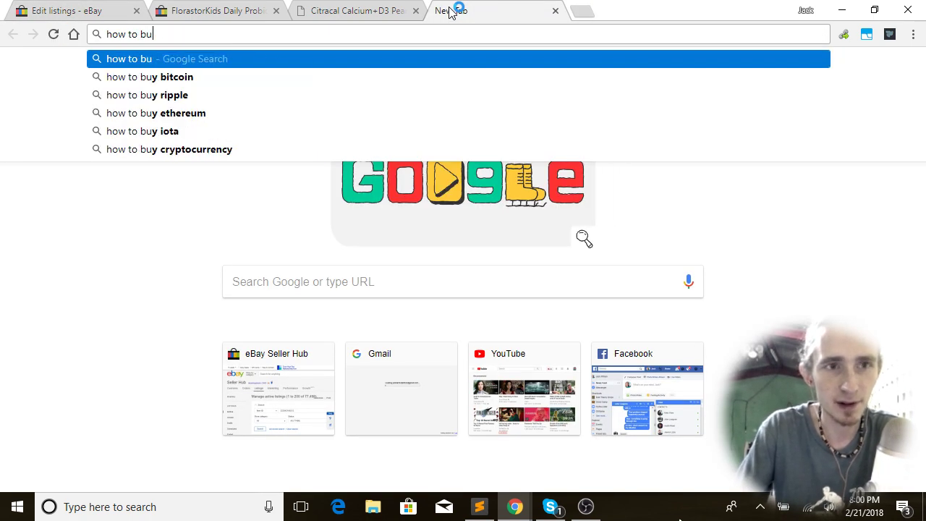
{"action": "type", "text": "lk delete phone n"}
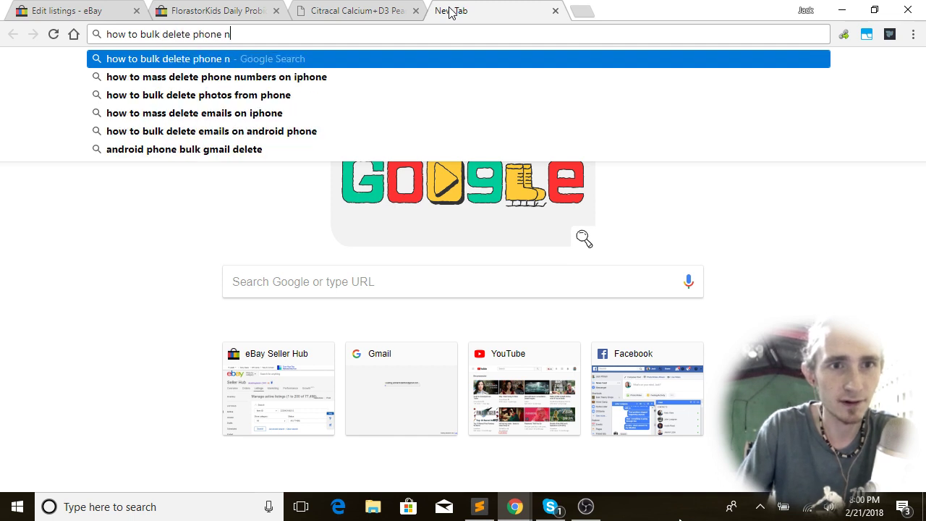
{"action": "type", "text": "umbers from ebay listings"}
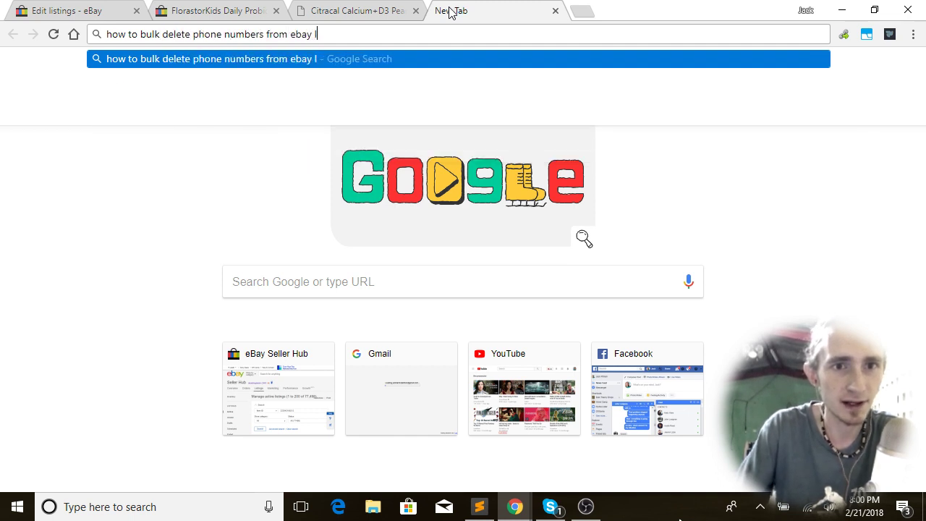
{"action": "key", "text": "Return"}
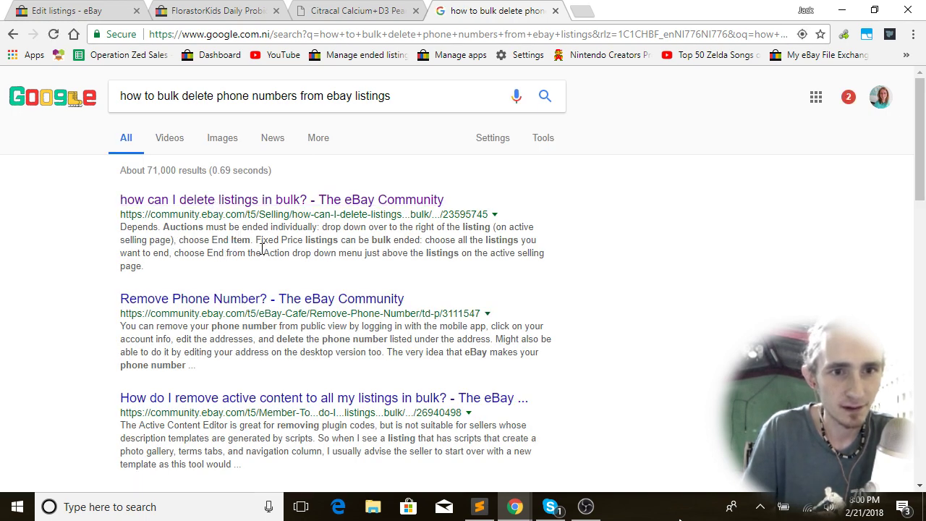
- Look through the search results for a way to remove phone numbers from listings in bulk
{"action": "scroll", "coordinate": [303, 232], "scroll_direction": "down", "scroll_amount": 1}
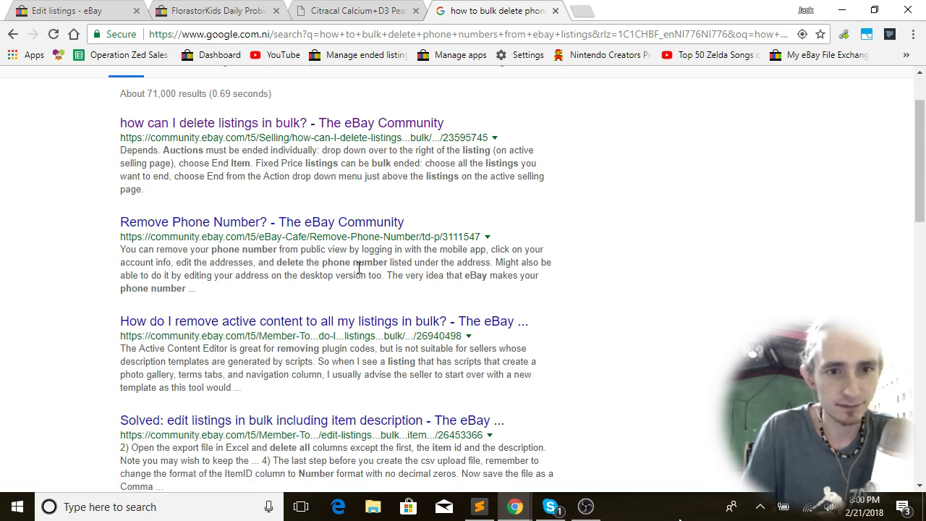
{"action": "scroll", "coordinate": [360, 265], "scroll_direction": "down", "scroll_amount": 1}
{"action": "left_click", "coordinate": [283, 258]}
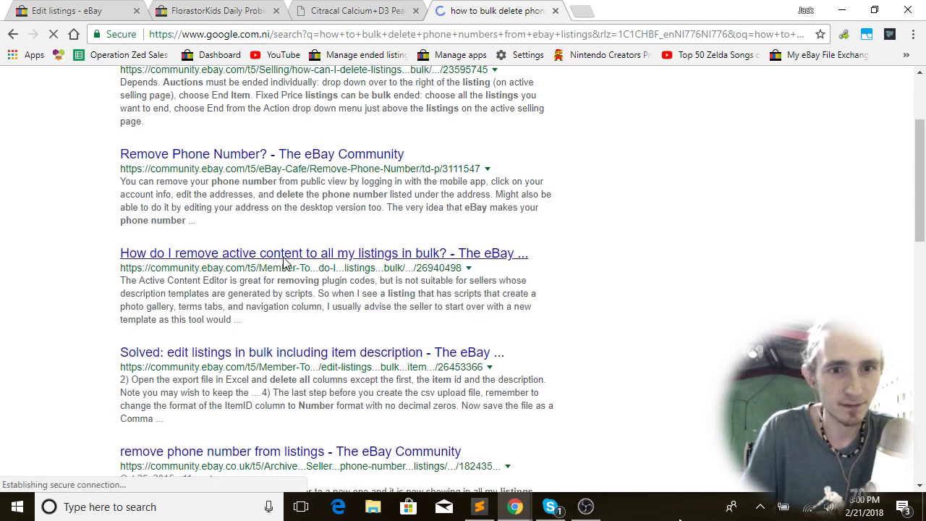
{"action": "left_click", "coordinate": [13, 34]}
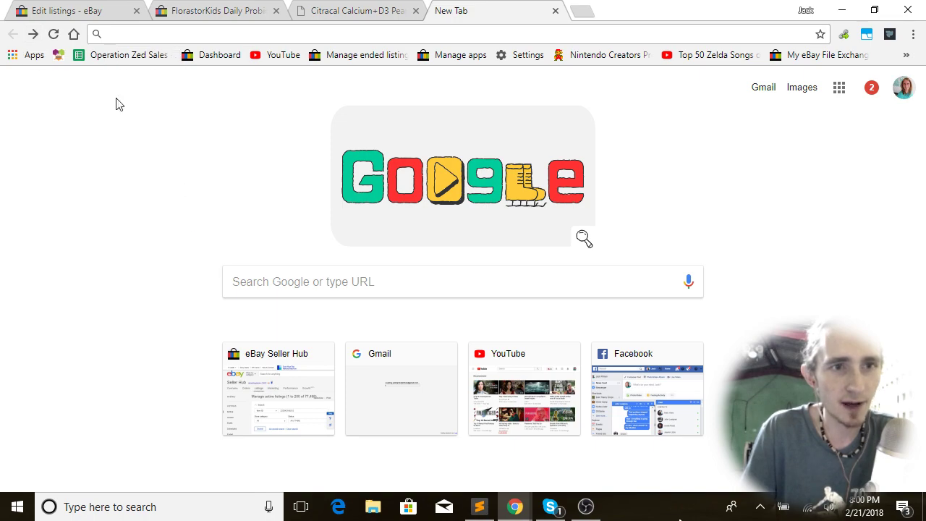
{"action": "left_click", "coordinate": [33, 34]}
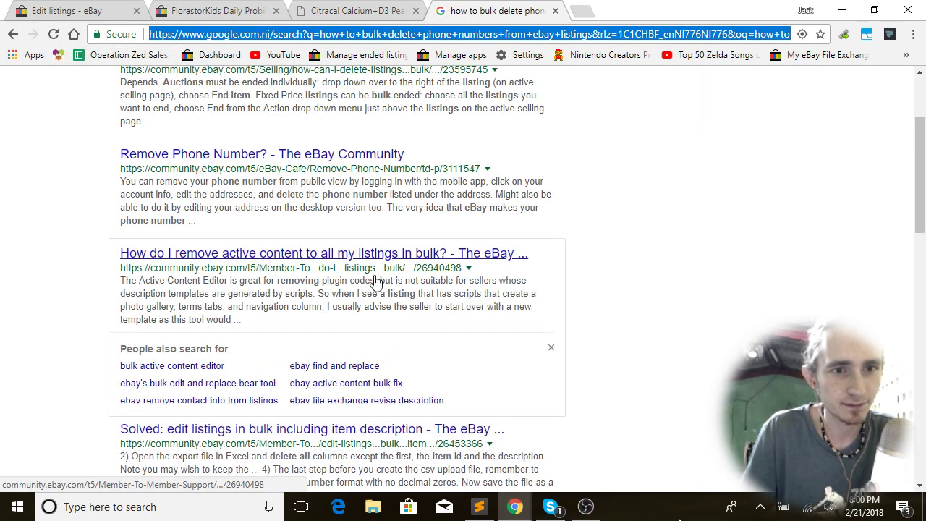
{"action": "scroll", "coordinate": [405, 304], "scroll_direction": "down", "scroll_amount": 3}
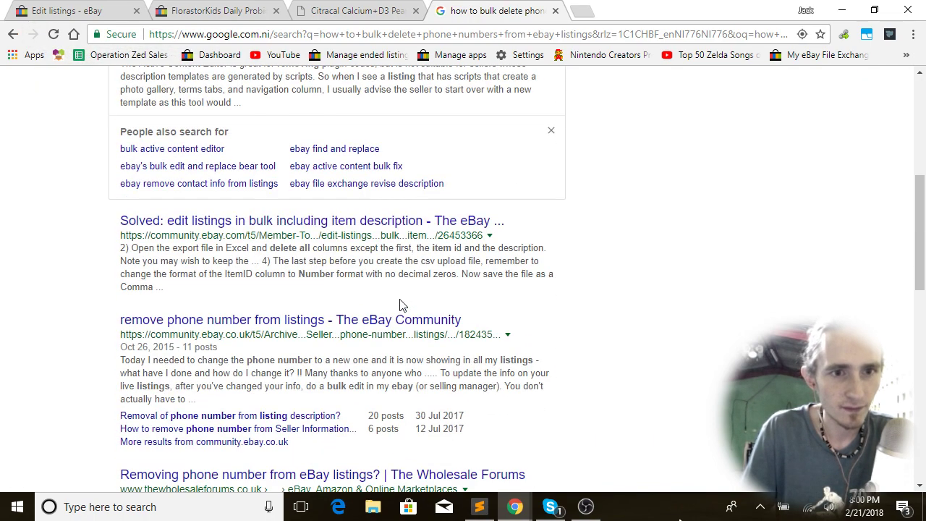
{"action": "left_click", "coordinate": [207, 223]}
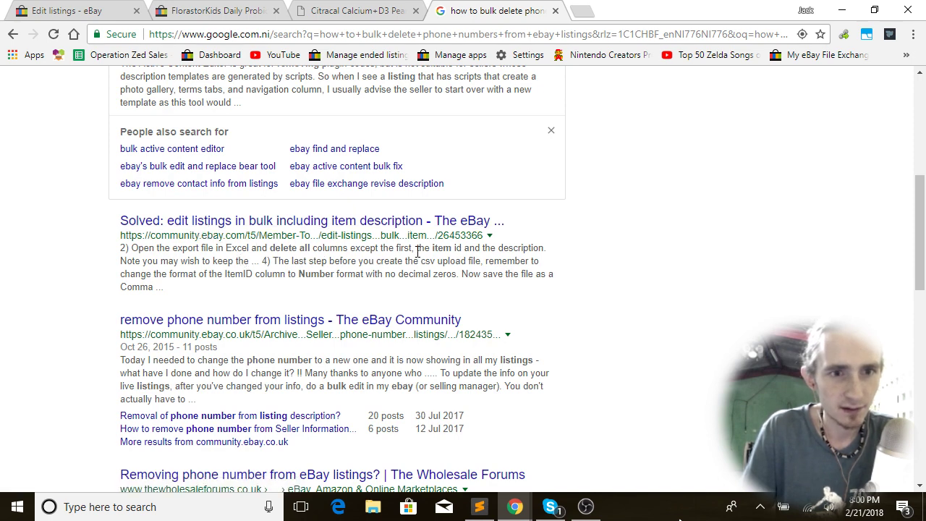
{"action": "scroll", "coordinate": [337, 257], "scroll_direction": "down", "scroll_amount": 2}
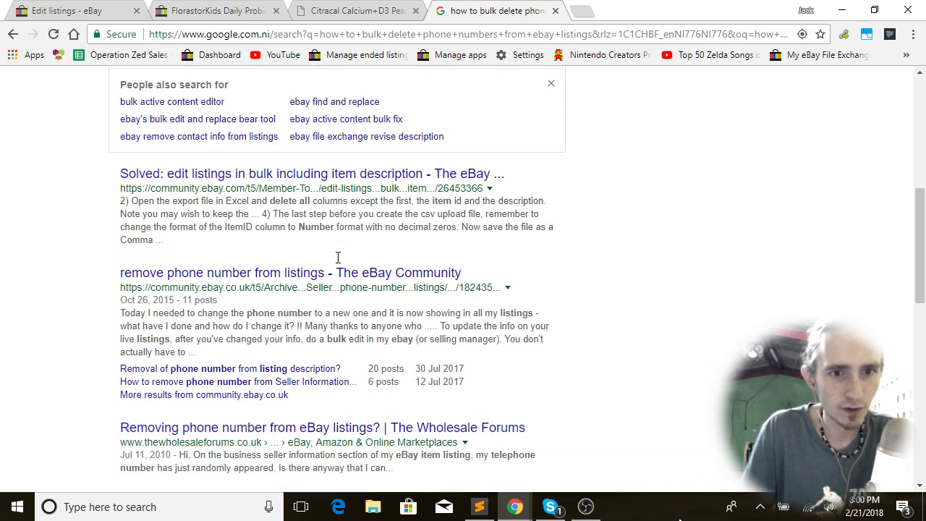
- Open the eBay Community thread "remove phone number from listings" and read through its replies
{"action": "left_click", "coordinate": [273, 249]}
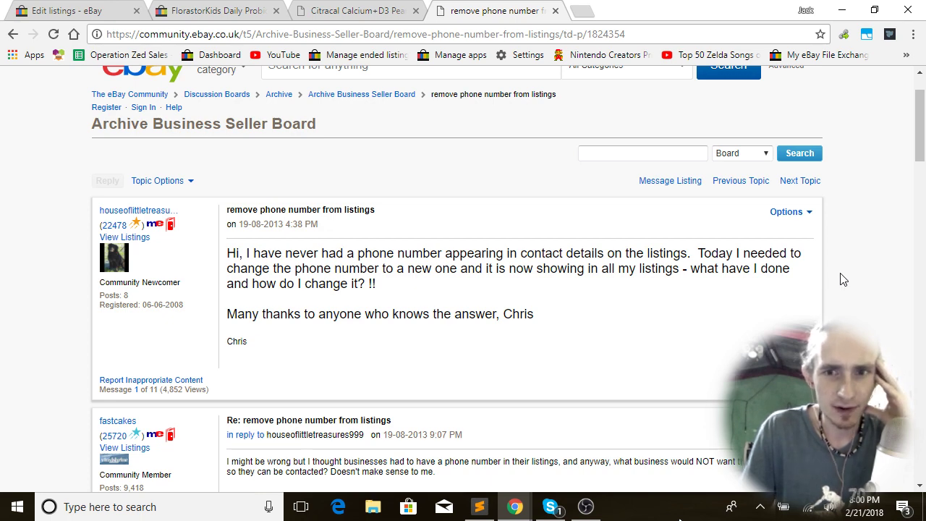
{"action": "scroll", "coordinate": [843, 280], "scroll_direction": "down", "scroll_amount": 3}
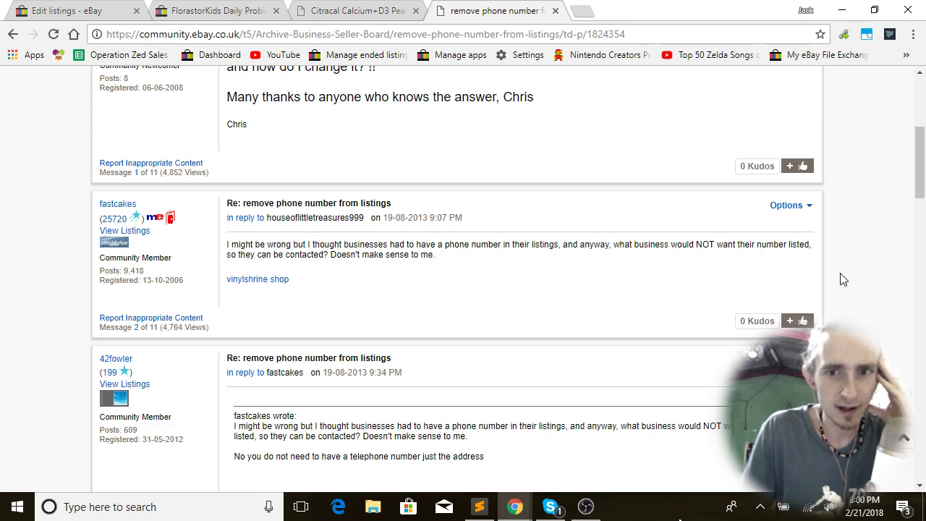
{"action": "scroll", "coordinate": [843, 280], "scroll_direction": "down", "scroll_amount": 4}
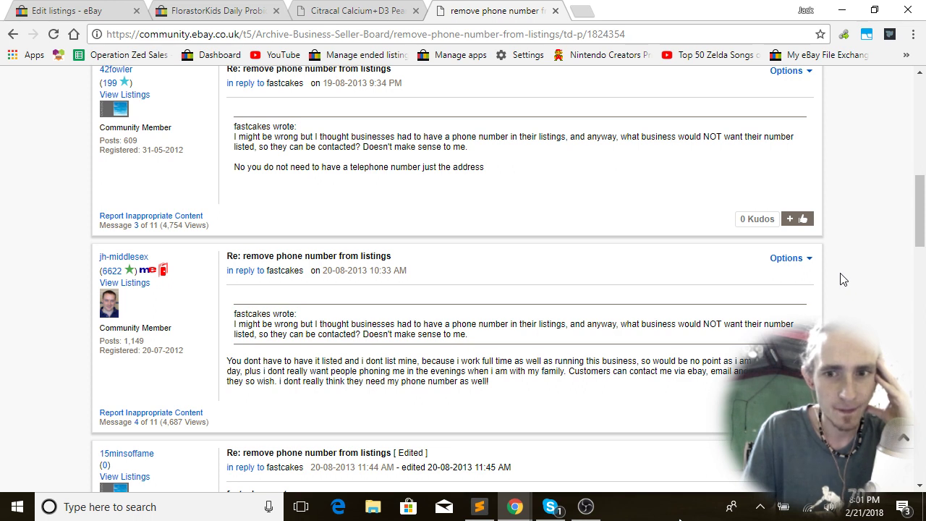
{"action": "scroll", "coordinate": [843, 280], "scroll_direction": "down", "scroll_amount": 4}
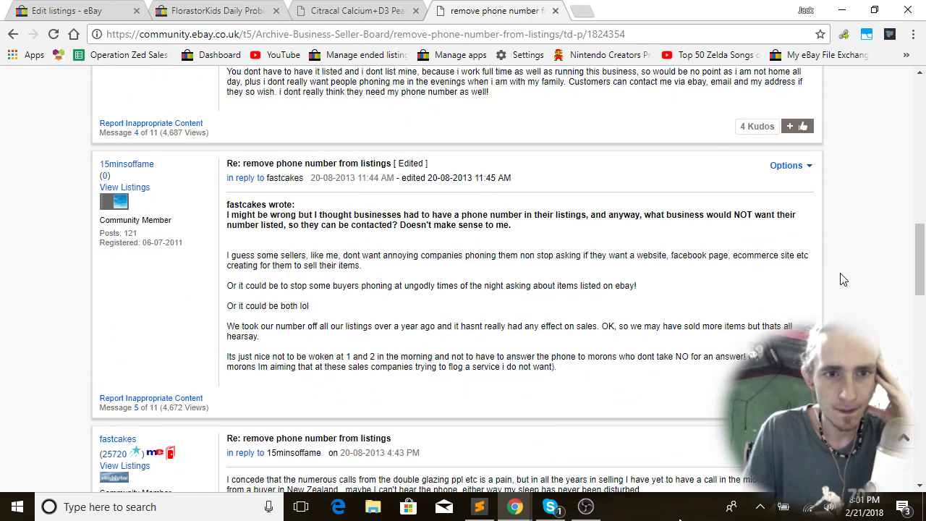
- Return to the search results and review the entry about editing listings in bulk including item description
{"action": "left_click", "coordinate": [12, 35]}
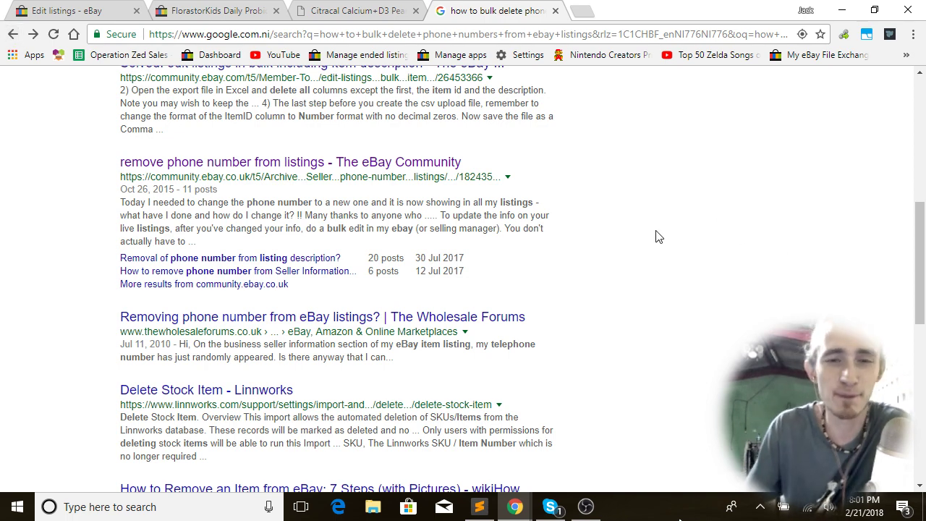
{"action": "scroll", "coordinate": [659, 235], "scroll_direction": "up", "scroll_amount": 2}
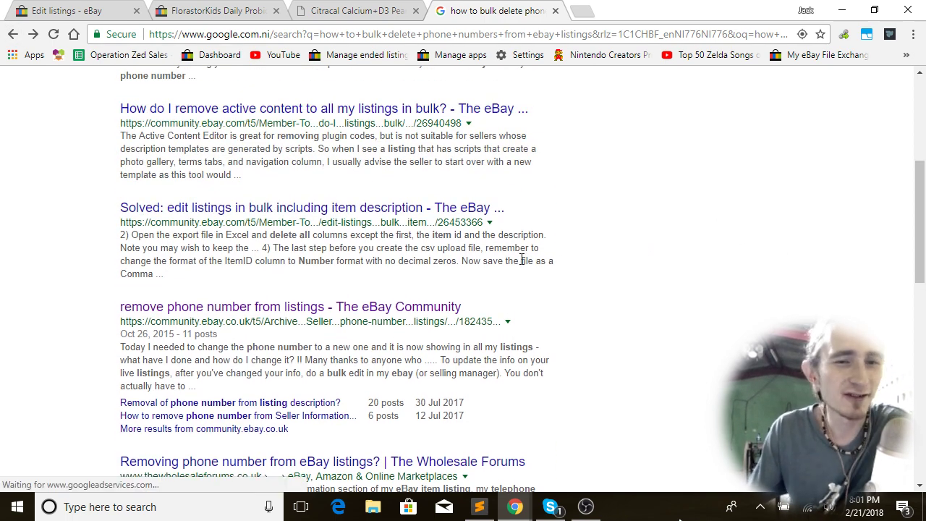
{"action": "right_click", "coordinate": [521, 258]}
{"action": "left_click", "coordinate": [495, 262]}
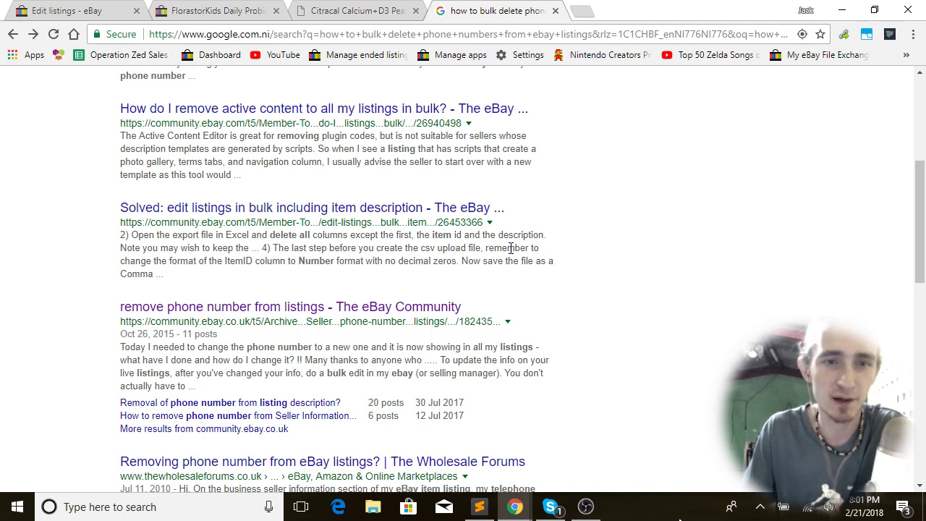
- Look through the remaining search results for another way to remove phone numbers from eBay listings in bulk
{"action": "scroll", "coordinate": [511, 250], "scroll_direction": "down", "scroll_amount": 3}
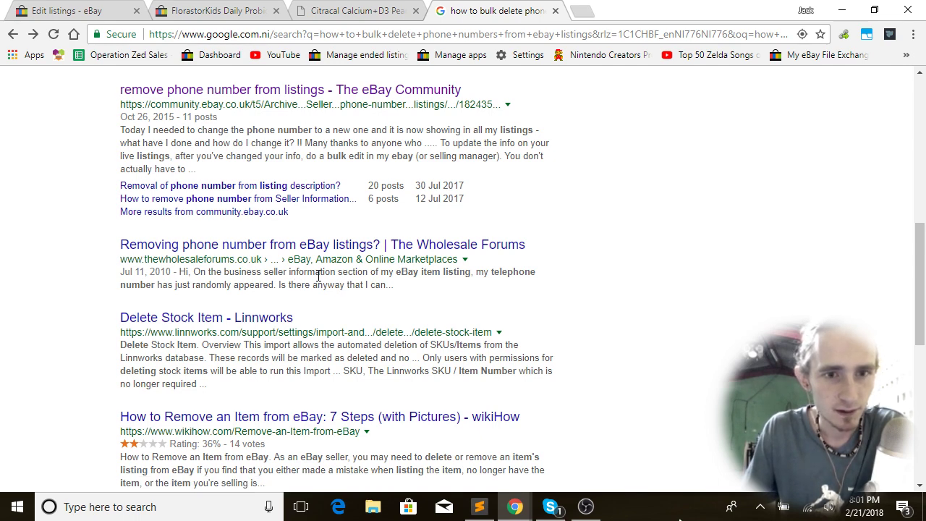
{"action": "scroll", "coordinate": [318, 275], "scroll_direction": "down", "scroll_amount": 2}
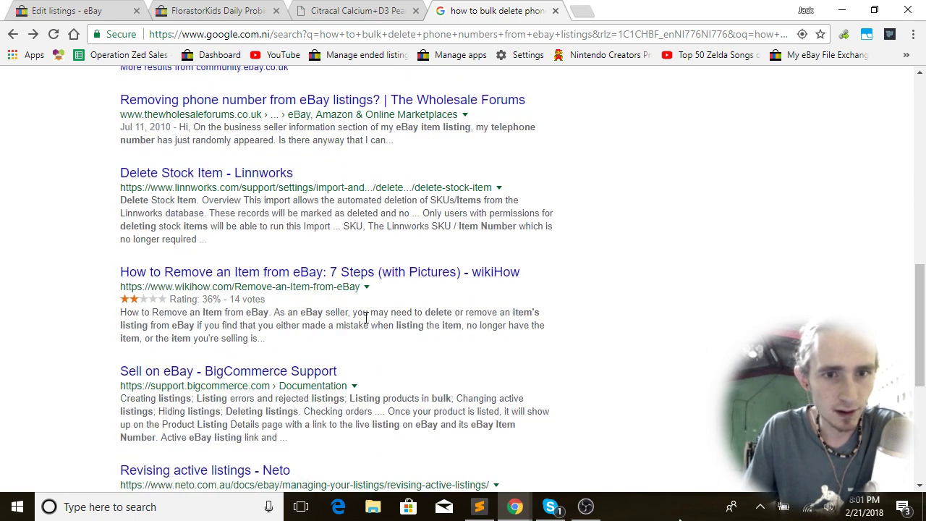
{"action": "scroll", "coordinate": [366, 316], "scroll_direction": "down", "scroll_amount": 2}
{"action": "scroll", "coordinate": [366, 318], "scroll_direction": "down", "scroll_amount": 1}
{"action": "scroll", "coordinate": [366, 323], "scroll_direction": "up", "scroll_amount": 15}
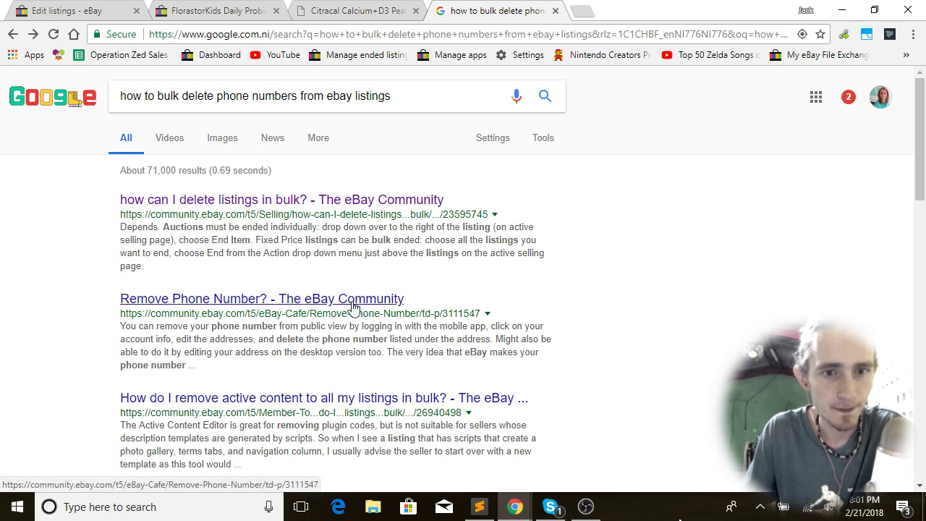
{"action": "scroll", "coordinate": [354, 307], "scroll_direction": "down", "scroll_amount": 1}
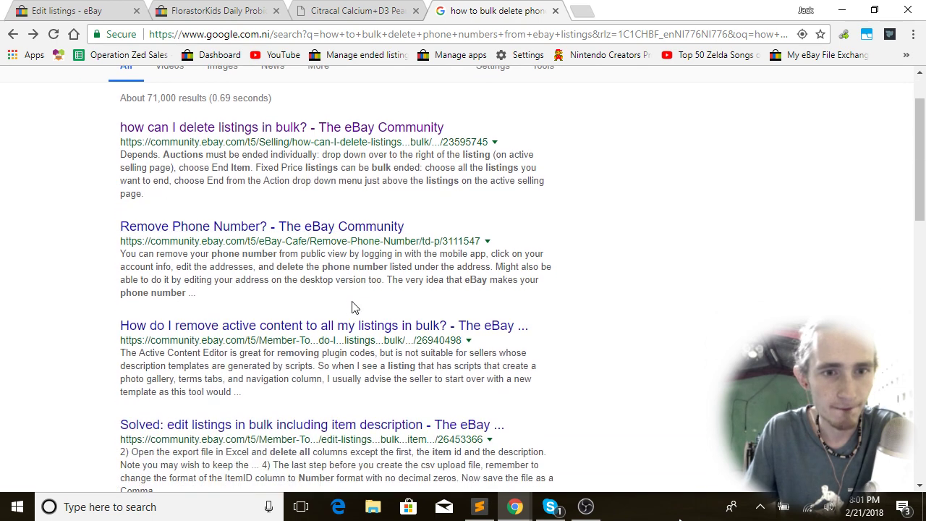
{"action": "scroll", "coordinate": [353, 307], "scroll_direction": "down", "scroll_amount": 1}
{"action": "scroll", "coordinate": [354, 307], "scroll_direction": "up", "scroll_amount": 2}
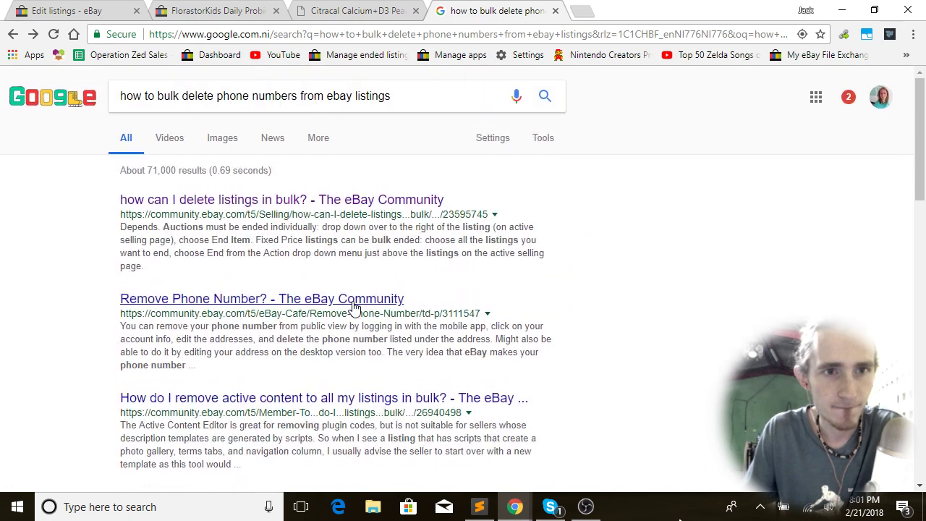
- Check the bulk action's name in the Edit item description dialog and search Google for "ebay edit listings in bulk find and replace"
{"action": "left_click", "coordinate": [51, 7]}
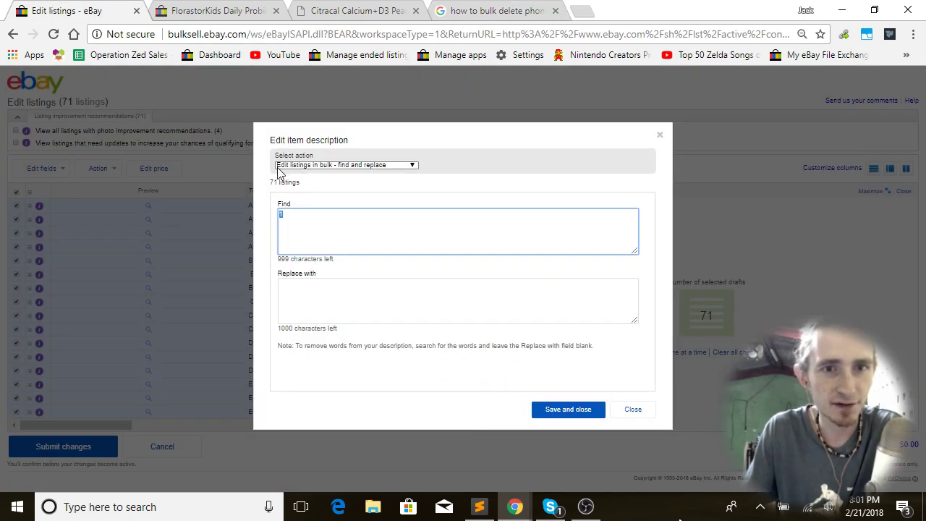
{"action": "left_click", "coordinate": [478, 11]}
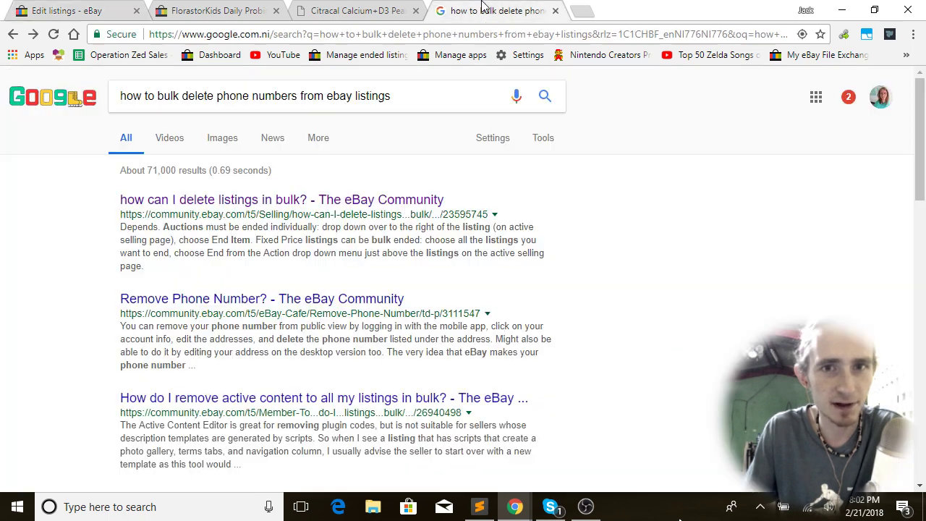
{"action": "left_click", "coordinate": [404, 91]}
{"action": "key", "text": "ctrl+a"}
{"action": "type", "text": "eb"}
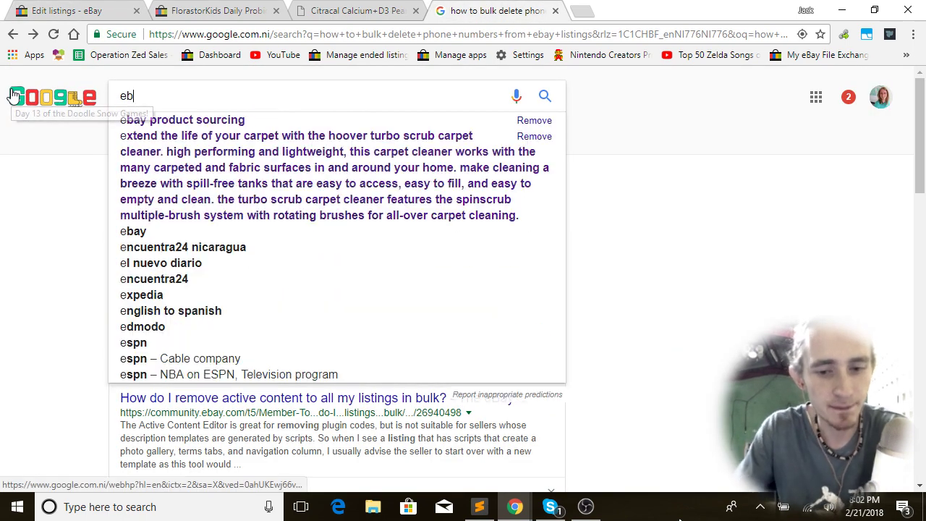
{"action": "type", "text": "ay edit listings i"}
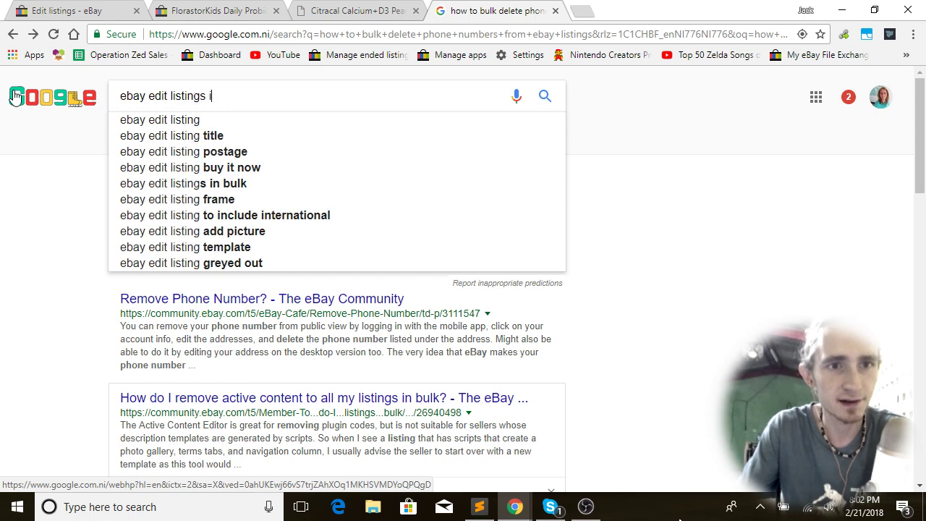
{"action": "type", "text": "n bulk find and replace"}
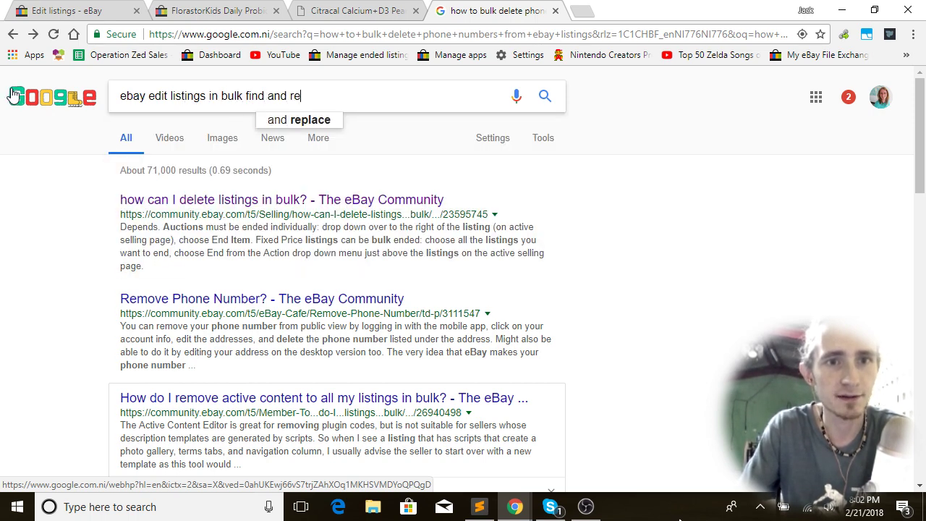
{"action": "key", "text": "Return"}
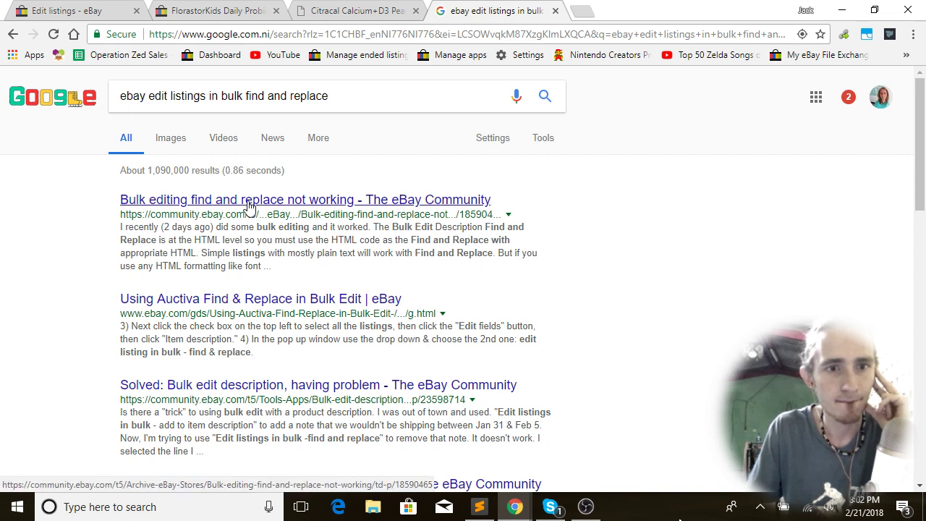
- Open the eBay Community thread "Bulk editing find and replace not working" and read its opening post and date
{"action": "left_click", "coordinate": [249, 203]}
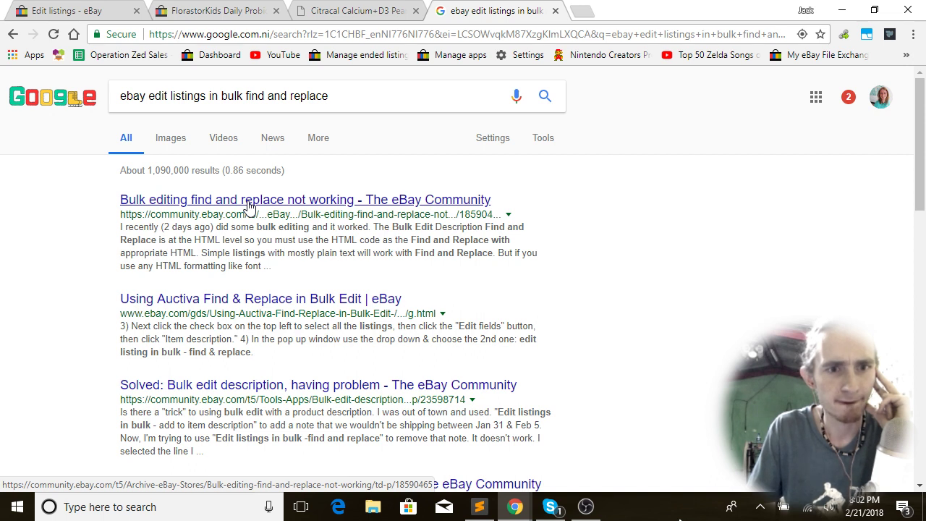
{"action": "left_click", "coordinate": [249, 205]}
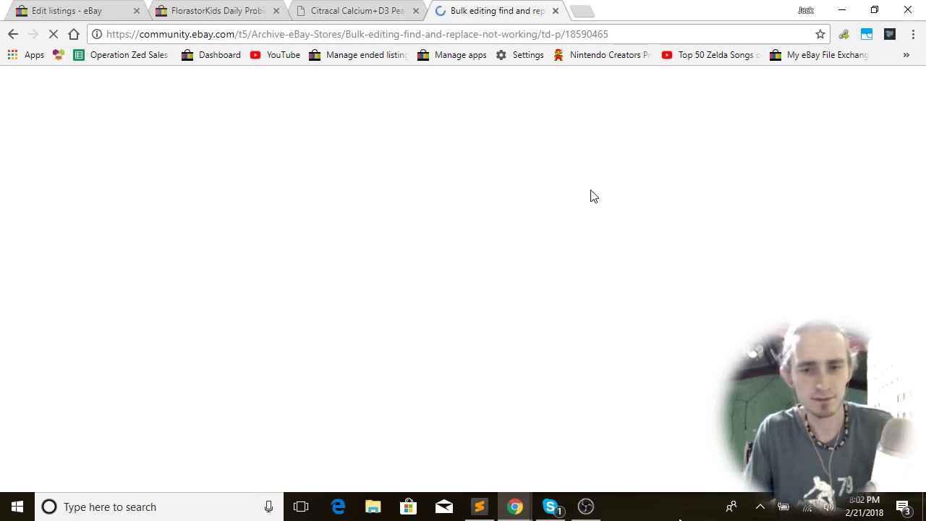
{"action": "scroll", "coordinate": [555, 221], "scroll_direction": "down", "scroll_amount": 5}
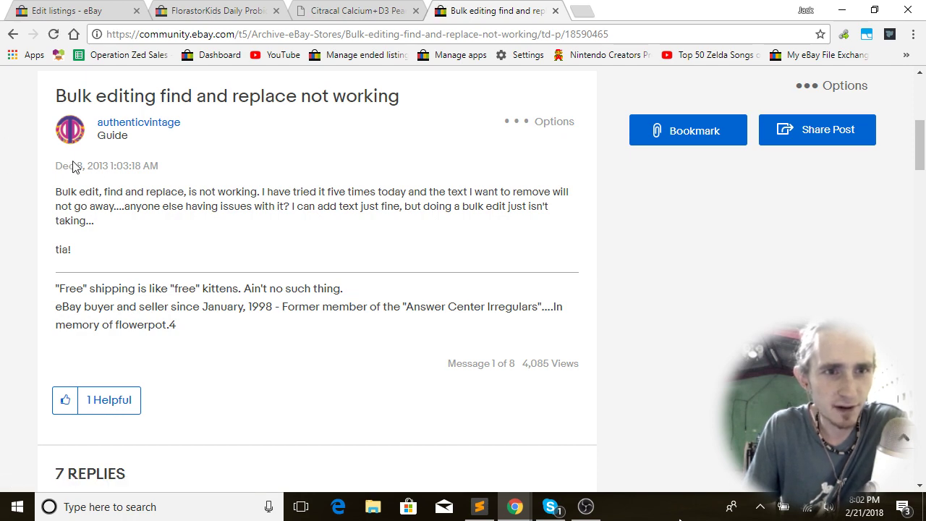
{"action": "double_click", "coordinate": [102, 166]}
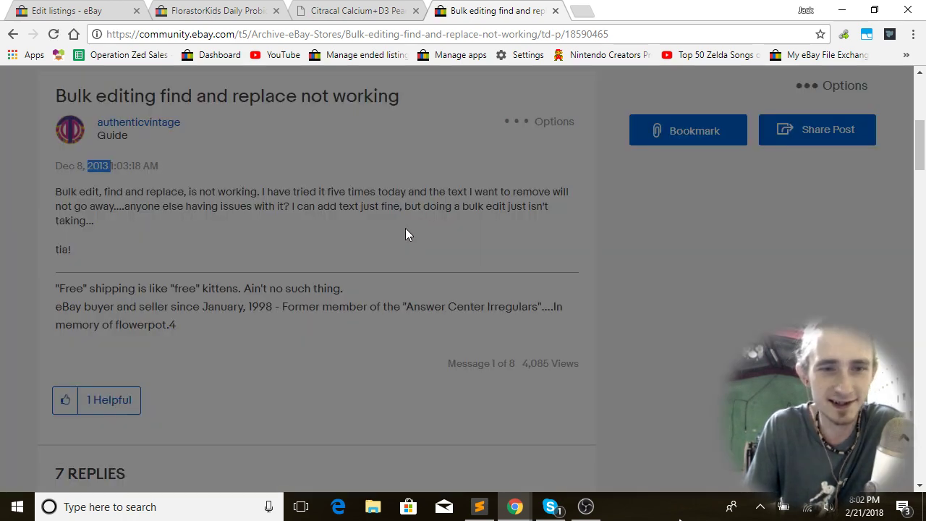
{"action": "left_click", "coordinate": [655, 155]}
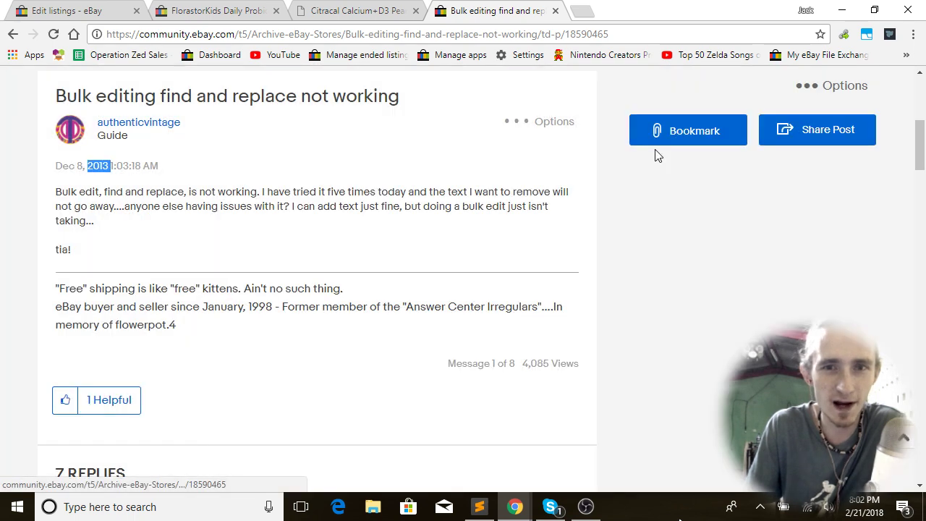
{"action": "left_click", "coordinate": [194, 205]}
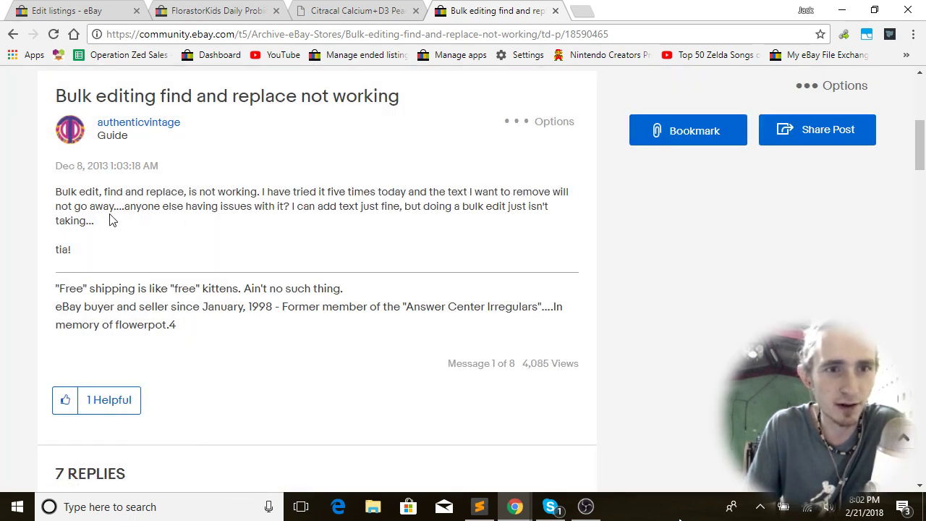
{"action": "left_click_drag", "start_coordinate": [125, 207], "coordinate": [187, 207]}
{"action": "left_click", "coordinate": [228, 205]}
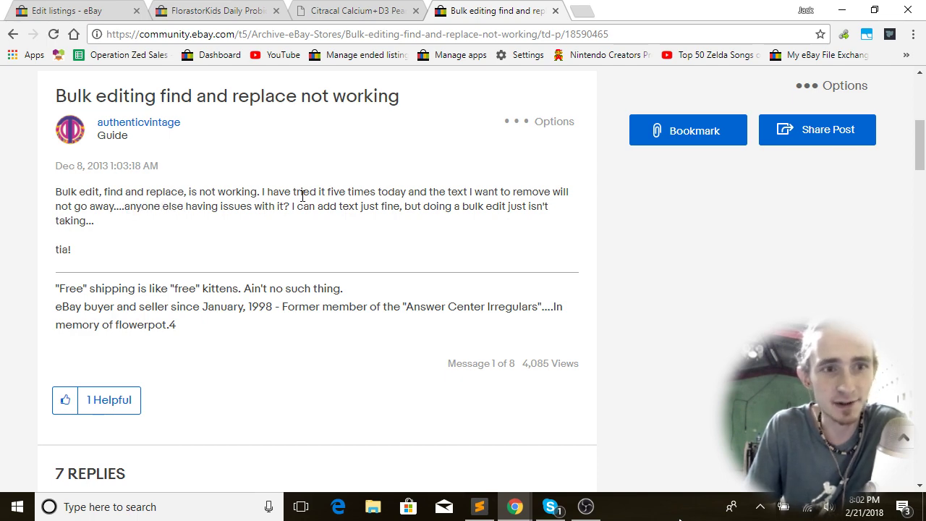
- Read the first replies in the thread about whether bulk find and replace works
{"action": "scroll", "coordinate": [303, 196], "scroll_direction": "down", "scroll_amount": 5}
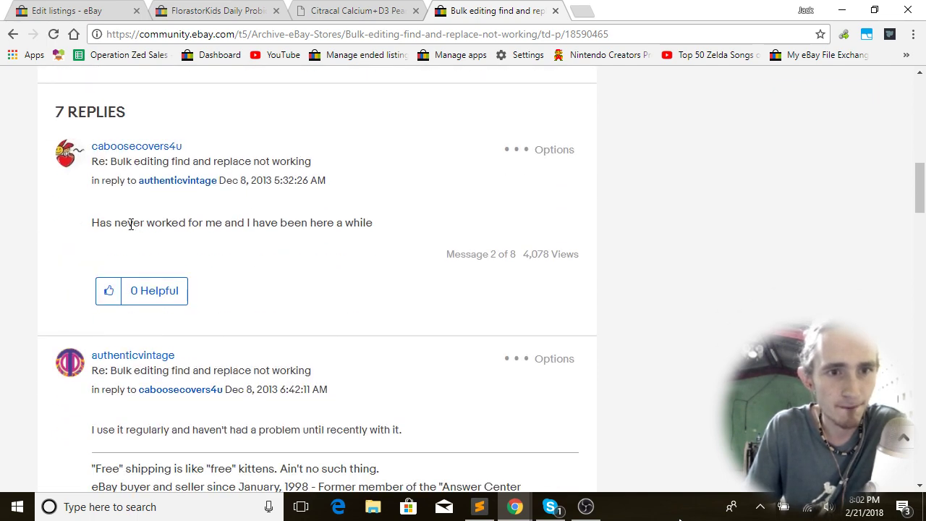
{"action": "scroll", "coordinate": [239, 219], "scroll_direction": "down", "scroll_amount": 3}
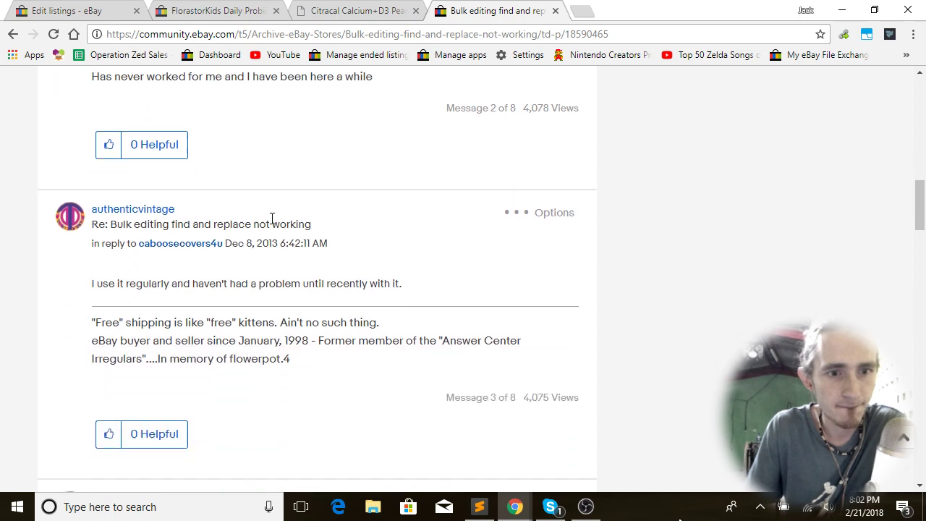
{"action": "scroll", "coordinate": [293, 213], "scroll_direction": "down", "scroll_amount": 4}
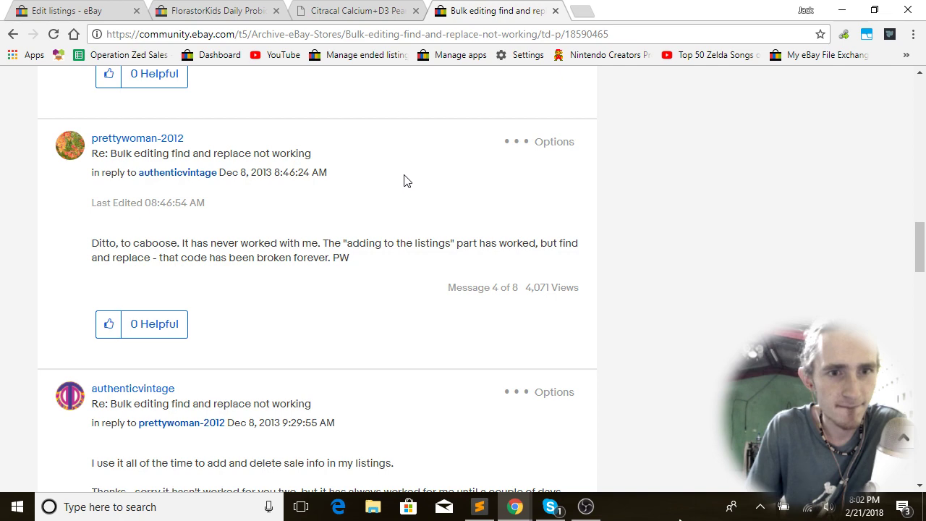
{"action": "triple_click", "coordinate": [449, 241]}
{"action": "left_click", "coordinate": [395, 246]}
{"action": "scroll", "coordinate": [395, 246], "scroll_direction": "down", "scroll_amount": 3}
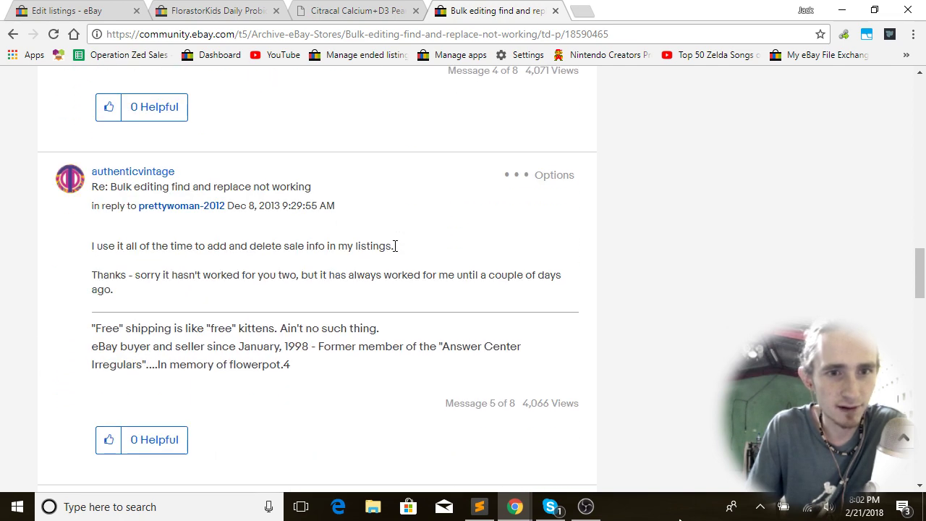
{"action": "scroll", "coordinate": [395, 246], "scroll_direction": "down", "scroll_amount": 6}
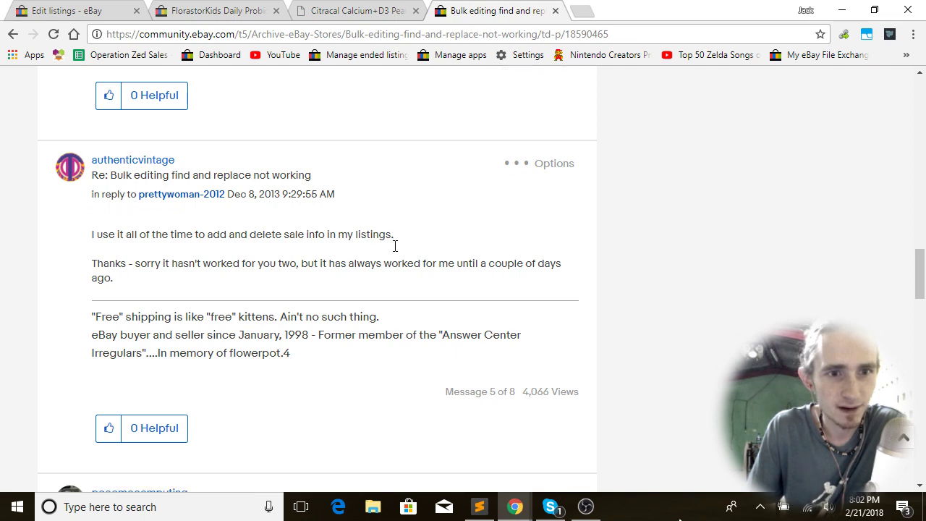
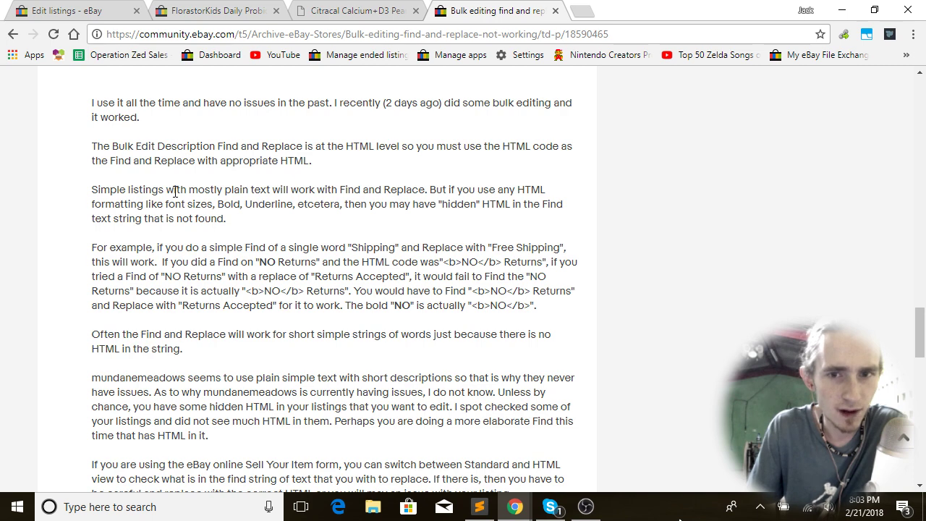
- Study the reply's example of including HTML code such as "<b>NO</b> Returns" in the find text for bulk description edits
{"action": "triple_click", "coordinate": [505, 272]}
{"action": "left_click", "coordinate": [506, 274]}
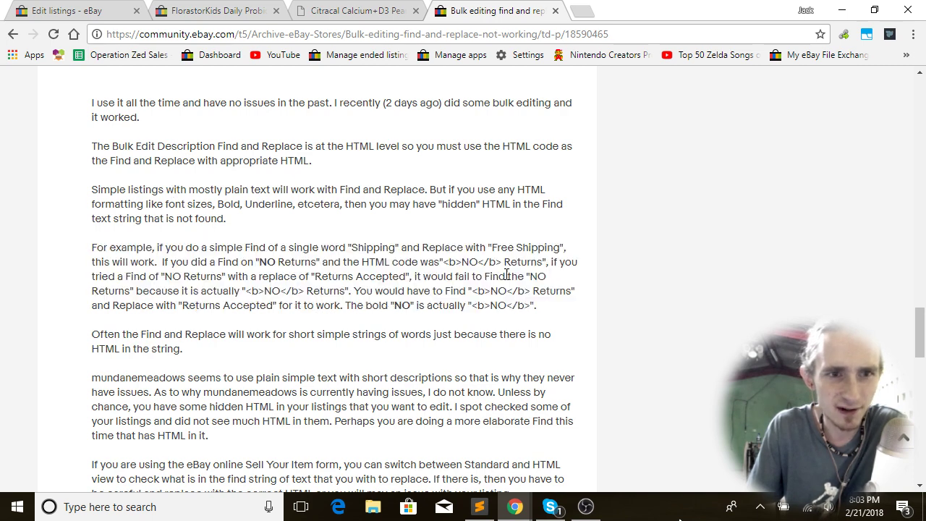
{"action": "double_click", "coordinate": [369, 251]}
{"action": "left_click", "coordinate": [368, 251]}
{"action": "triple_click", "coordinate": [399, 268]}
{"action": "left_click", "coordinate": [399, 268]}
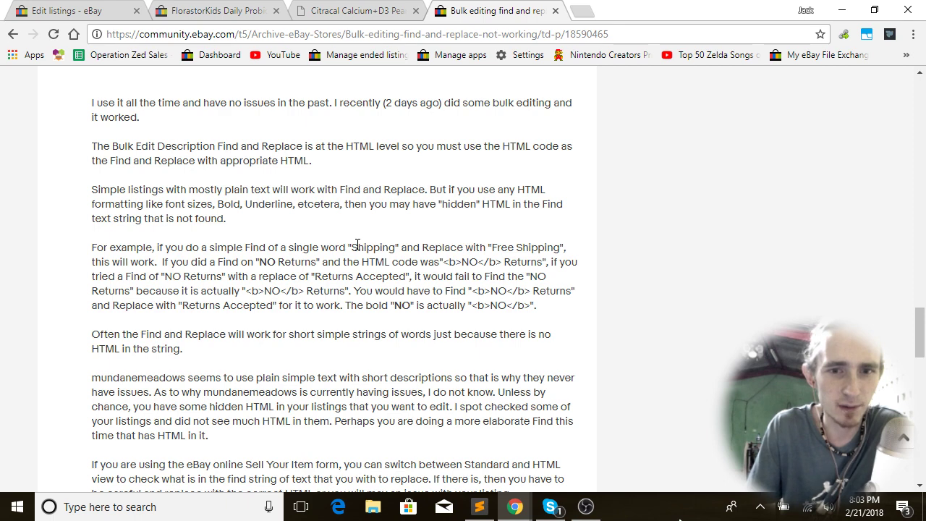
{"action": "scroll", "coordinate": [356, 246], "scroll_direction": "down", "scroll_amount": 1}
{"action": "scroll", "coordinate": [357, 246], "scroll_direction": "down", "scroll_amount": 1}
{"action": "left_click_drag", "start_coordinate": [403, 235], "coordinate": [411, 233]}
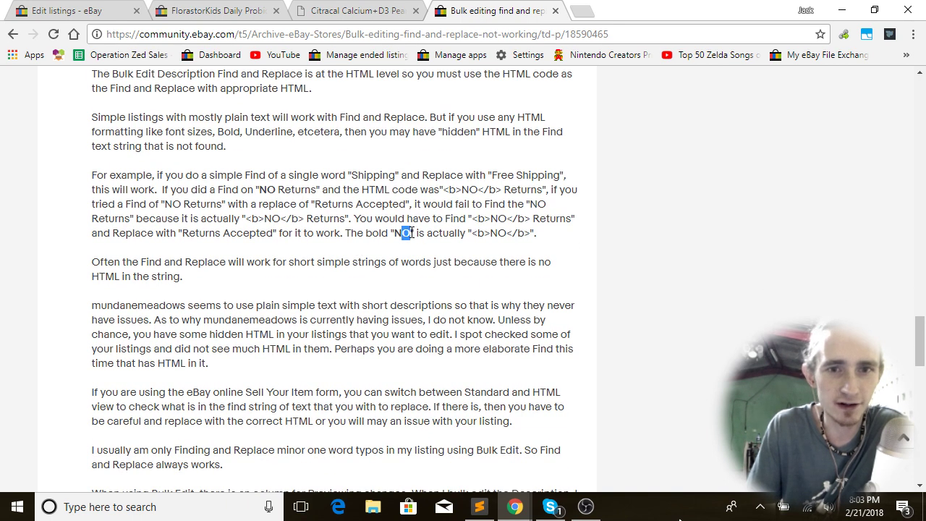
{"action": "left_click", "coordinate": [434, 191]}
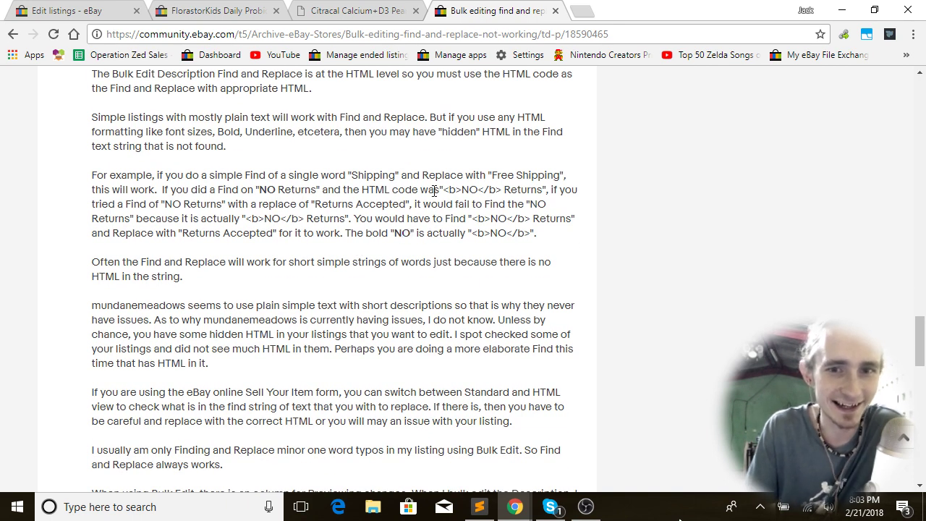
{"action": "scroll", "coordinate": [434, 191], "scroll_direction": "down", "scroll_amount": 2}
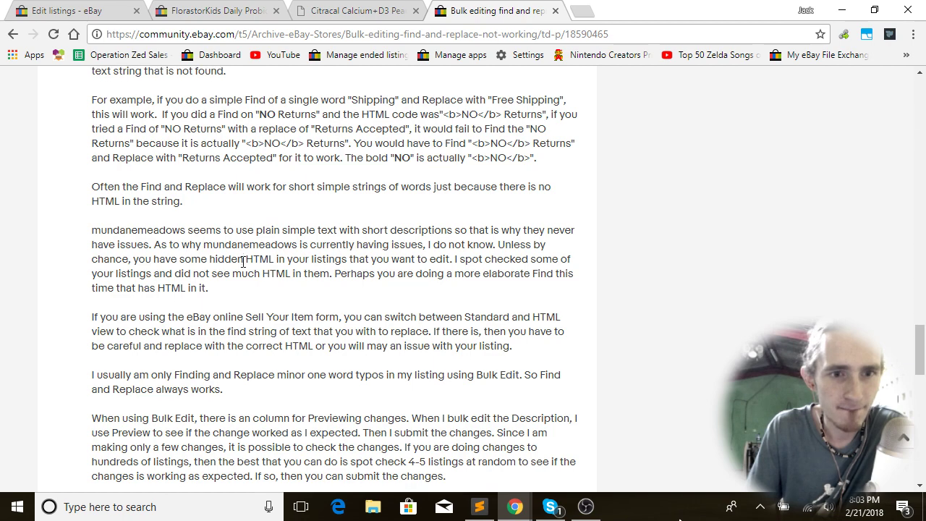
- Read the rest of the thread, including the advice on previewing changes and the final replies
{"action": "scroll", "coordinate": [243, 262], "scroll_direction": "down", "scroll_amount": 5}
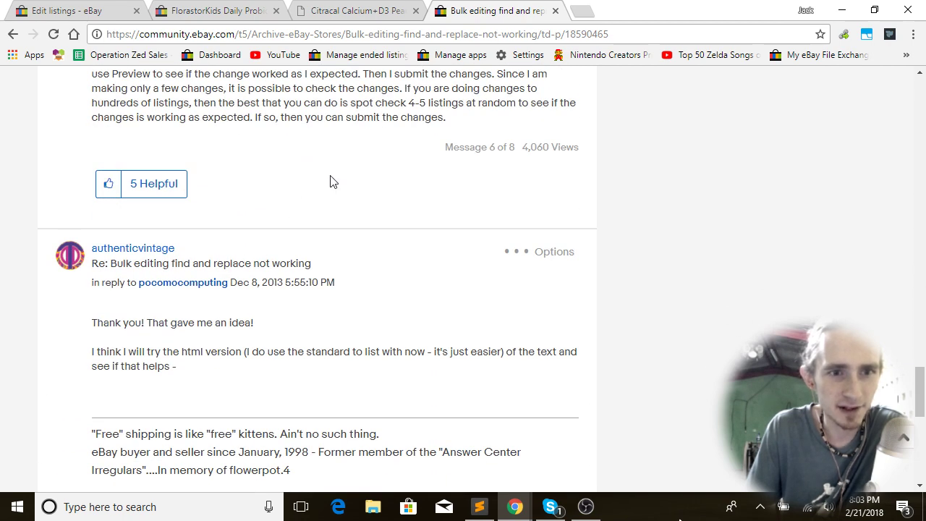
{"action": "scroll", "coordinate": [330, 181], "scroll_direction": "down", "scroll_amount": 2}
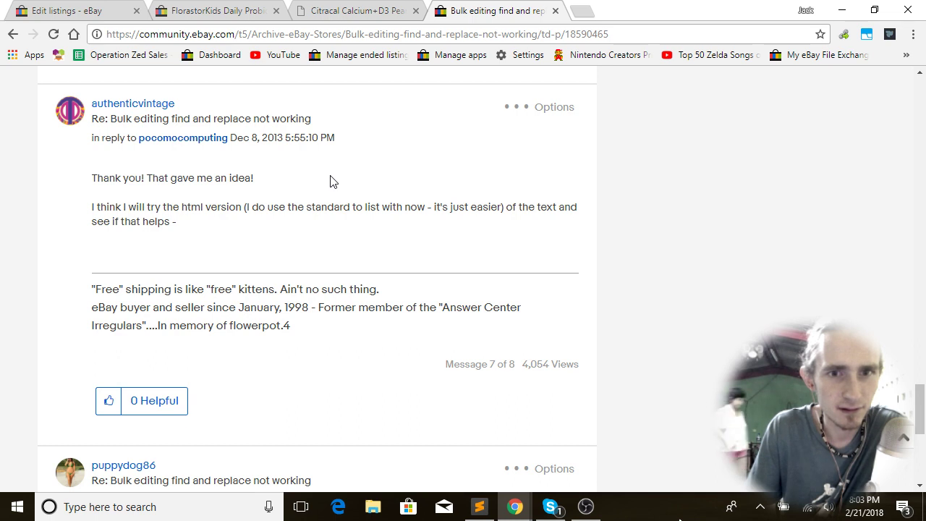
{"action": "scroll", "coordinate": [330, 180], "scroll_direction": "down", "scroll_amount": 3}
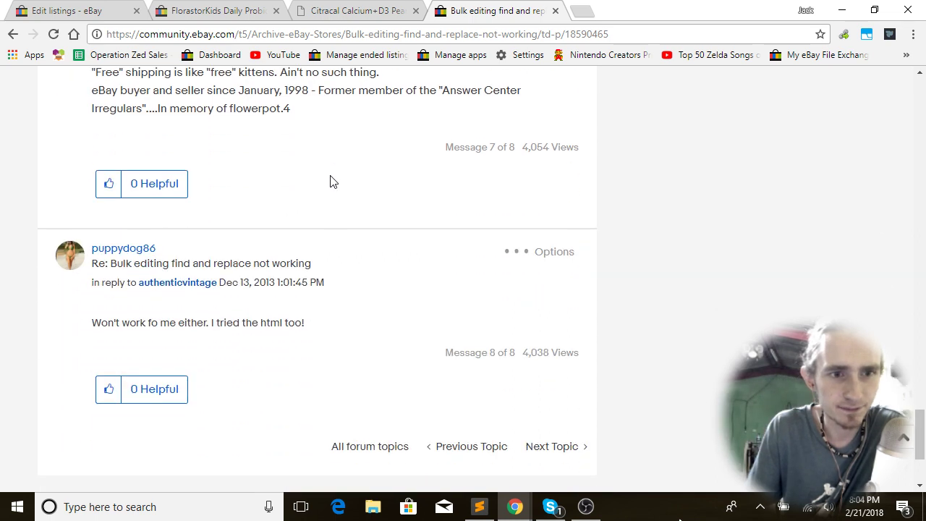
{"action": "scroll", "coordinate": [330, 181], "scroll_direction": "down", "scroll_amount": 3}
{"action": "scroll", "coordinate": [330, 181], "scroll_direction": "up", "scroll_amount": 10}
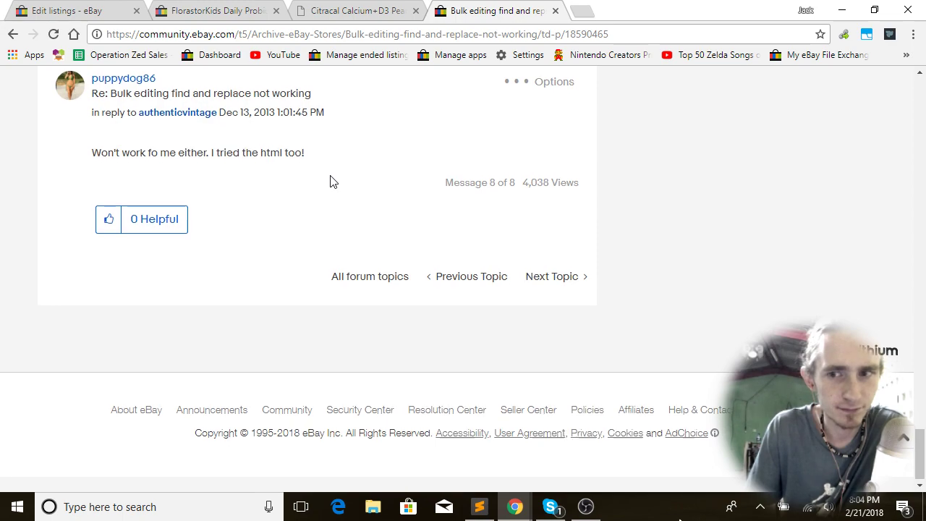
- Copy the complete contact phone number from the FlorastorKids listing's item description
{"action": "left_click", "coordinate": [58, 6]}
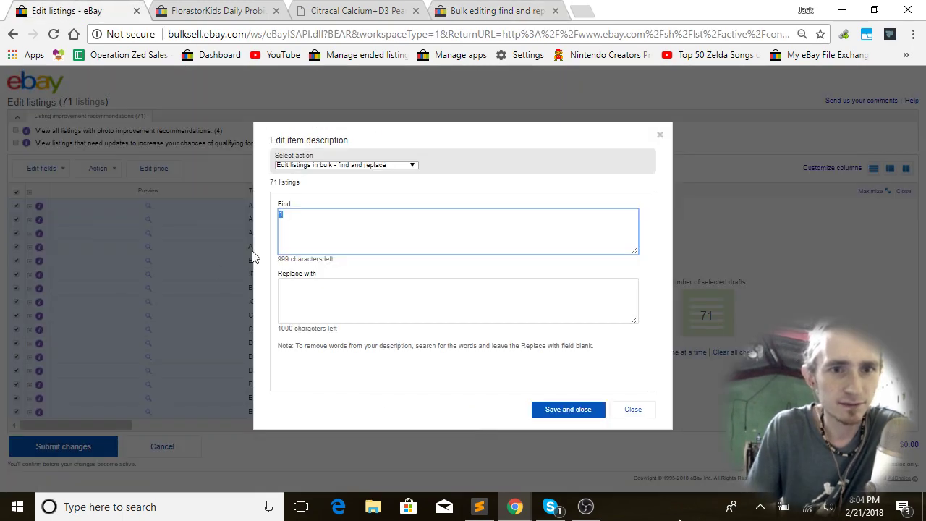
{"action": "left_click", "coordinate": [321, 246]}
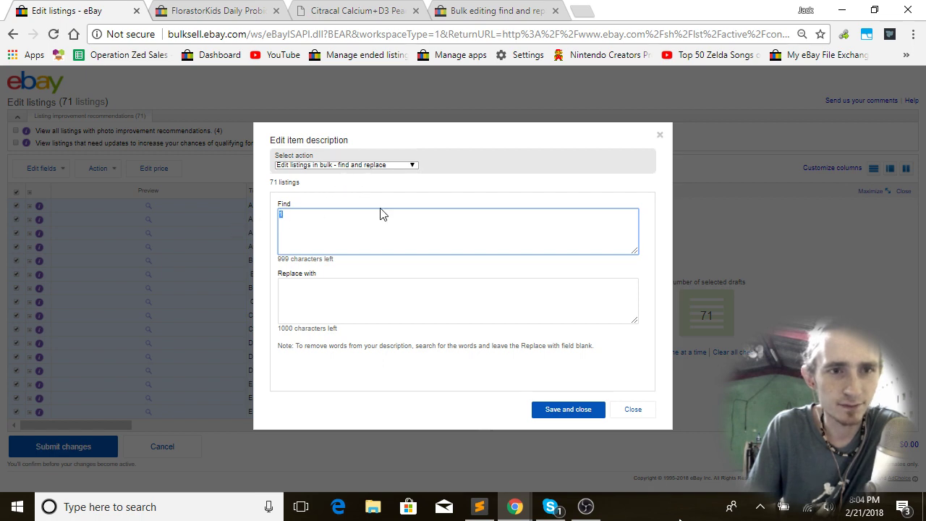
{"action": "left_click", "coordinate": [397, 230]}
{"action": "left_click", "coordinate": [210, 10]}
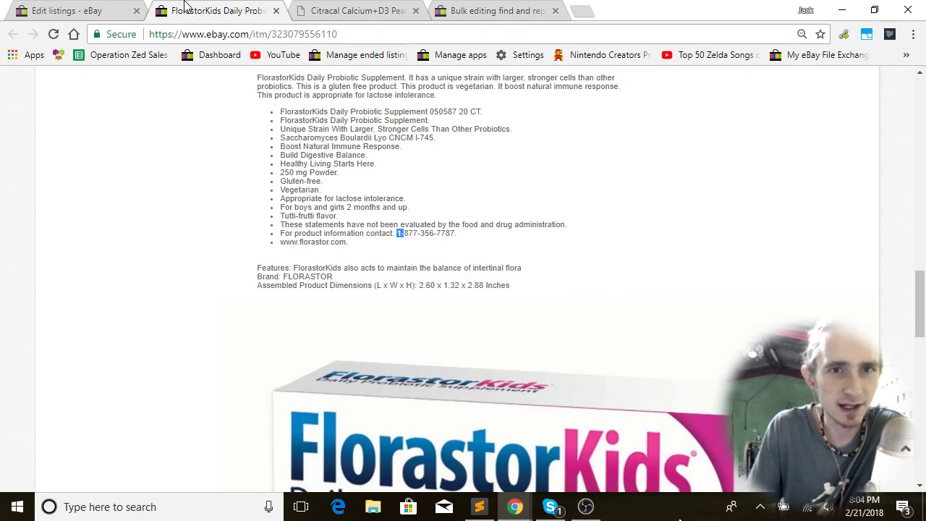
{"action": "left_click", "coordinate": [446, 216]}
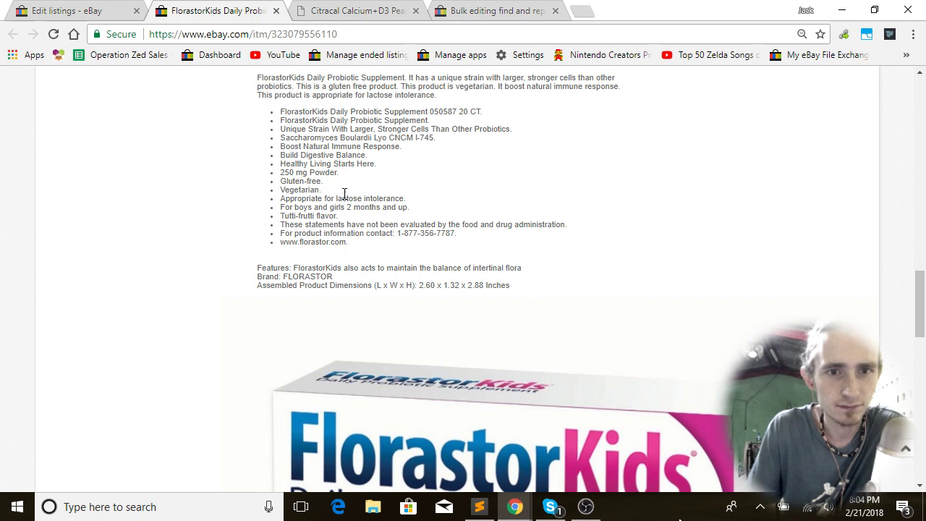
{"action": "left_click", "coordinate": [54, 34]}
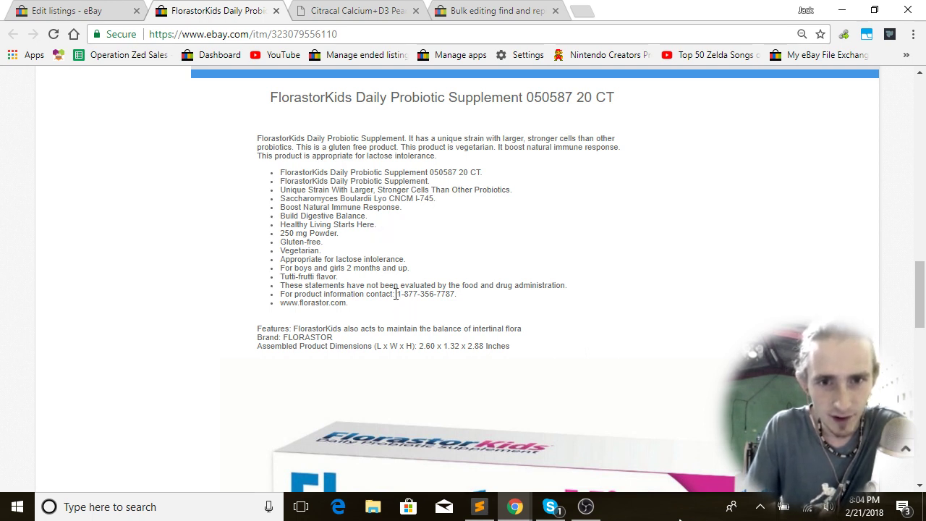
{"action": "left_click_drag", "start_coordinate": [398, 293], "coordinate": [457, 292]}
{"action": "key", "text": "ctrl+c"}
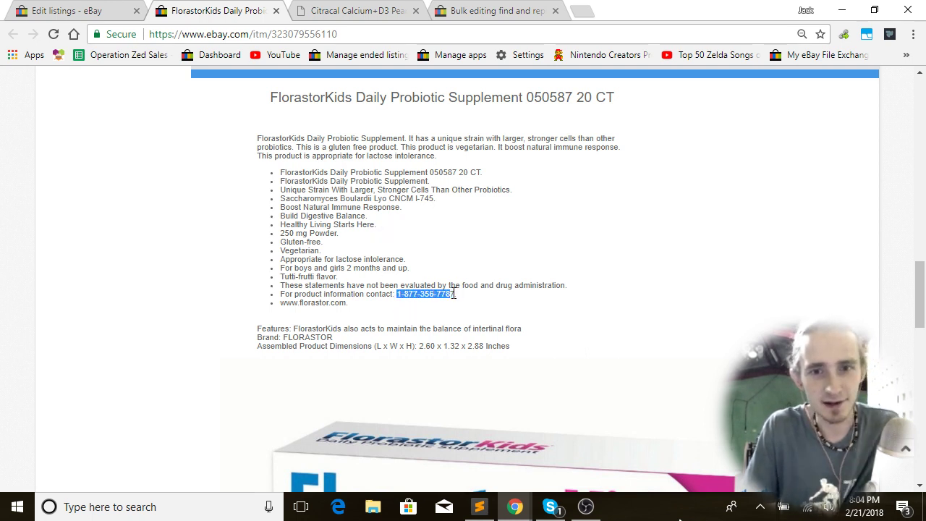
{"action": "left_click", "coordinate": [415, 294]}
- Set the bulk description find text to the copied phone number, leave the replacement blank, and save the find and replace
{"action": "left_click", "coordinate": [80, 9]}
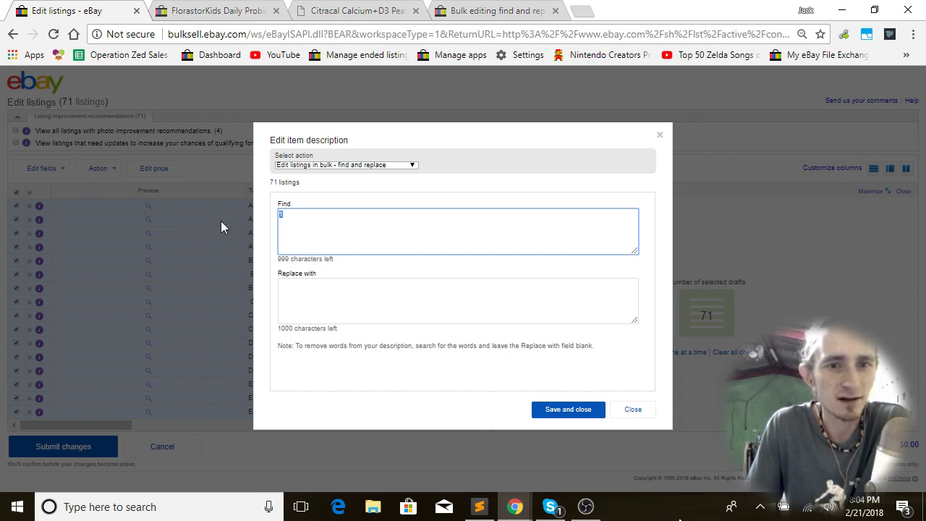
{"action": "key", "text": "ctrl+v"}
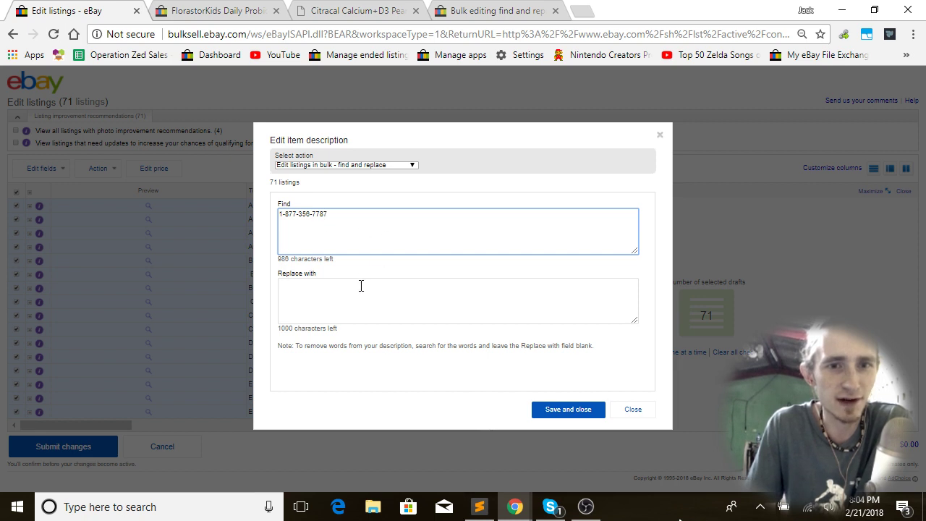
{"action": "left_click", "coordinate": [361, 286]}
{"action": "left_click", "coordinate": [579, 409]}
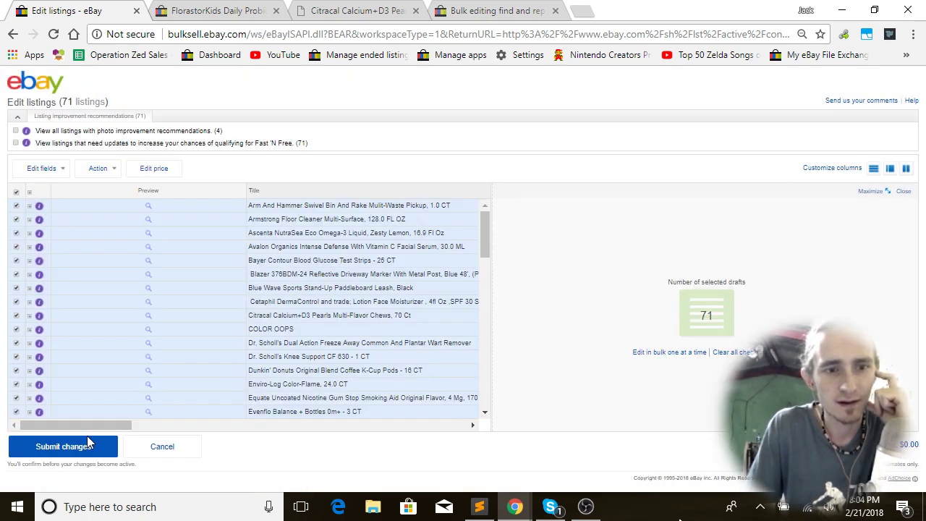
- Submit and confirm the description changes for all 71 listings, without saving them to the Selling Manager Pro templates
{"action": "left_click", "coordinate": [71, 448]}
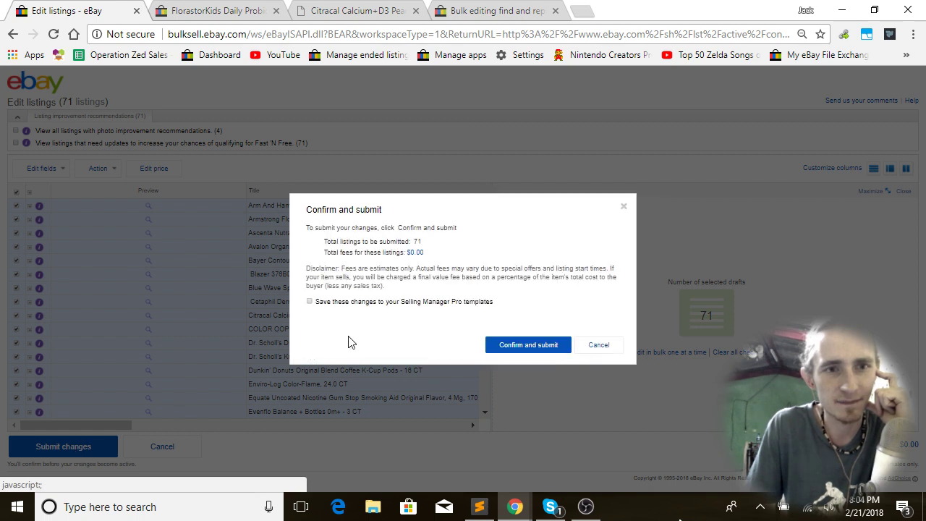
{"action": "left_click", "coordinate": [544, 345]}
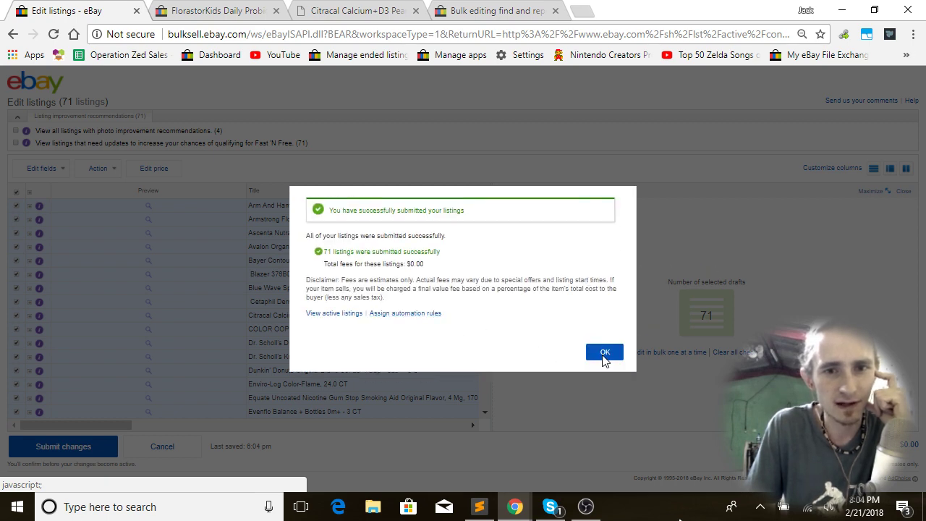
{"action": "left_click", "coordinate": [603, 354]}
- Reload the FlorastorKids listing and check whether the phone number is still in its product information contact line
{"action": "left_click", "coordinate": [232, 9]}
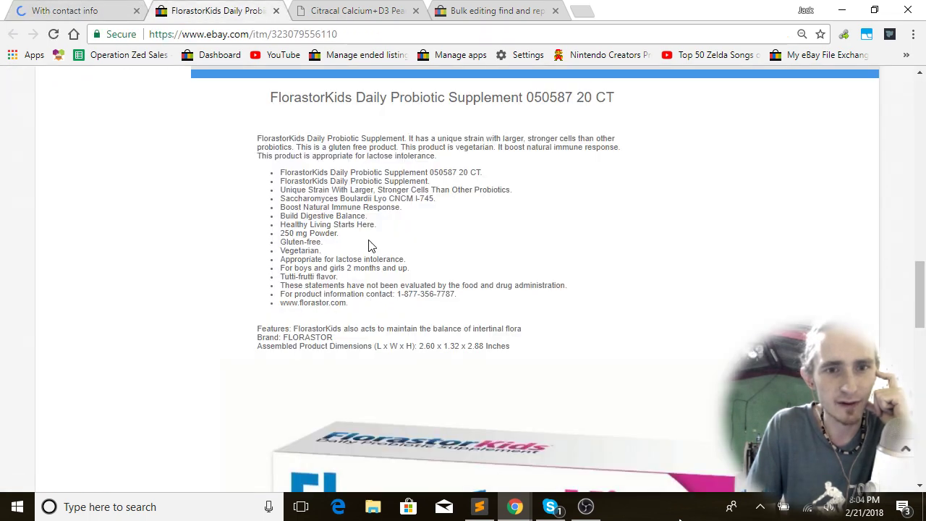
{"action": "double_click", "coordinate": [427, 294]}
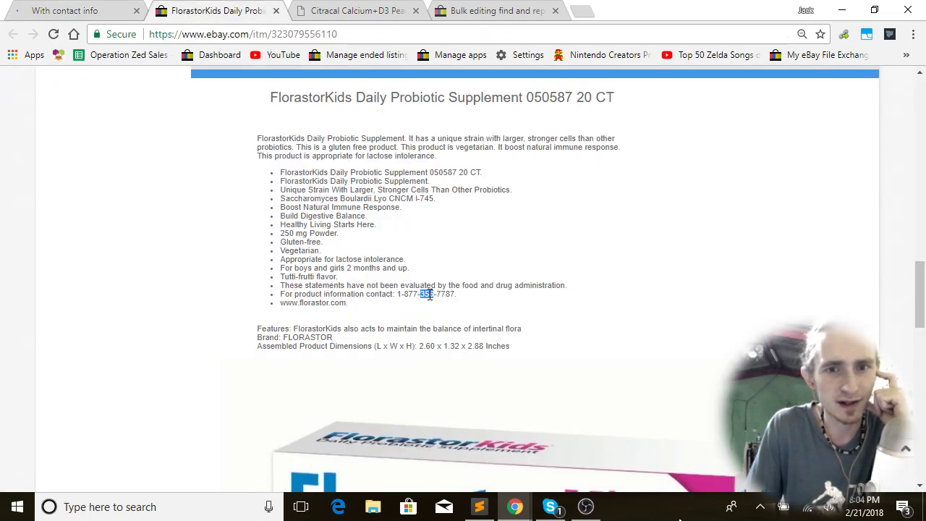
{"action": "left_click", "coordinate": [53, 34]}
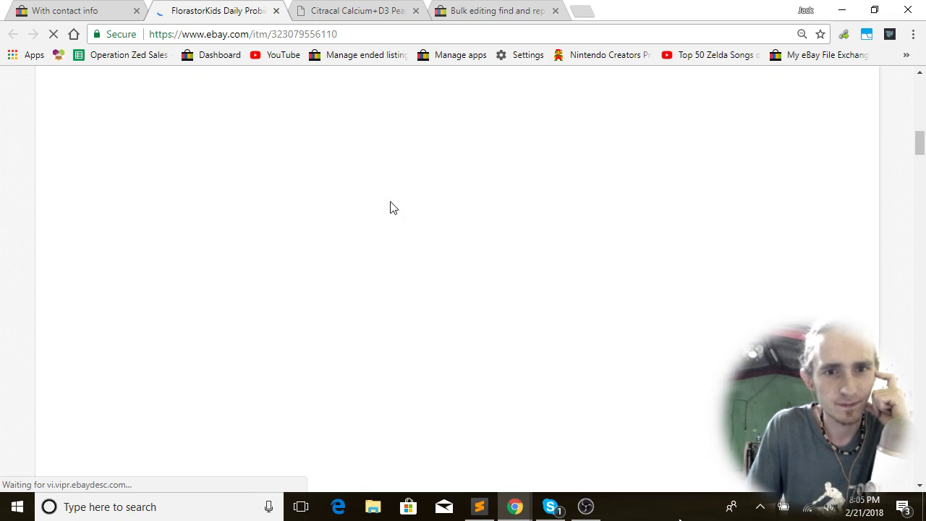
{"action": "scroll", "coordinate": [406, 265], "scroll_direction": "down", "scroll_amount": 2}
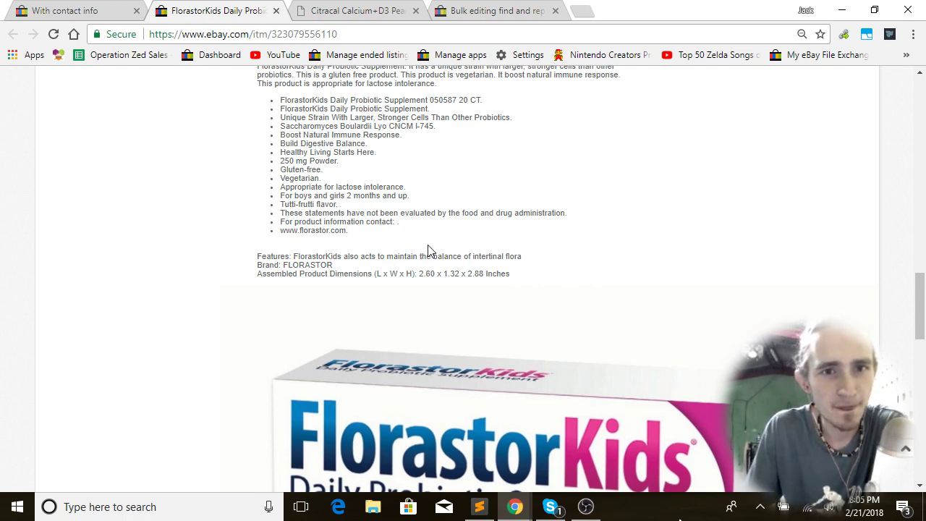
{"action": "scroll", "coordinate": [429, 251], "scroll_direction": "up", "scroll_amount": 2}
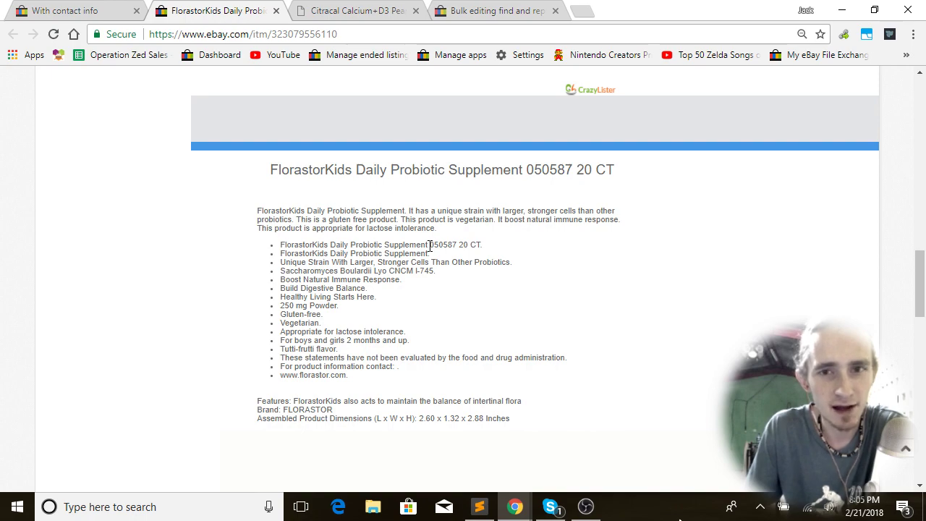
{"action": "scroll", "coordinate": [429, 250], "scroll_direction": "up", "scroll_amount": 15}
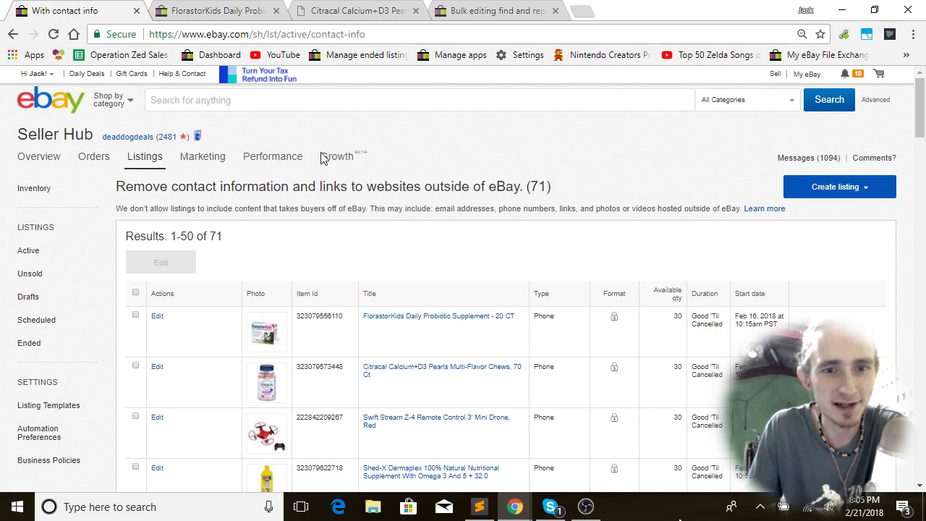
- Refresh the Seller Hub list of listings with contact information and review which items are still flagged
{"action": "left_click", "coordinate": [54, 34]}
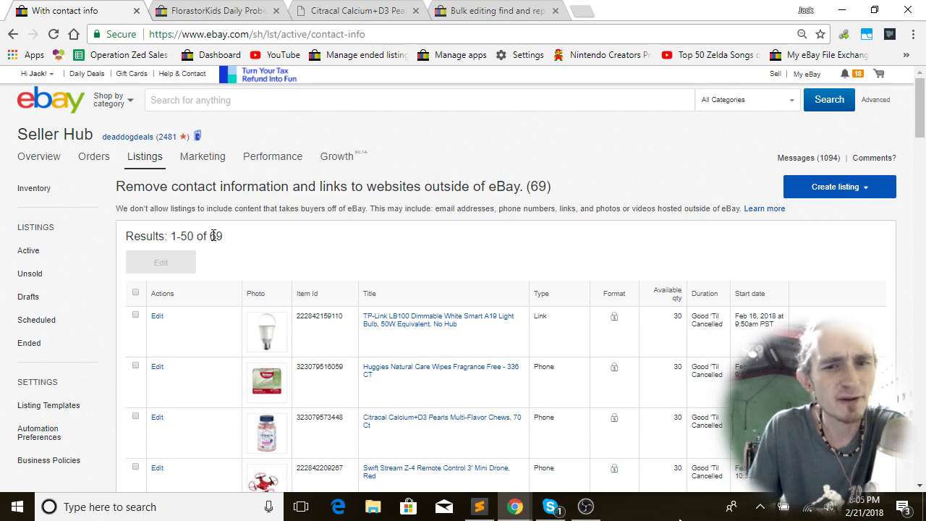
{"action": "scroll", "coordinate": [412, 218], "scroll_direction": "down", "scroll_amount": 5}
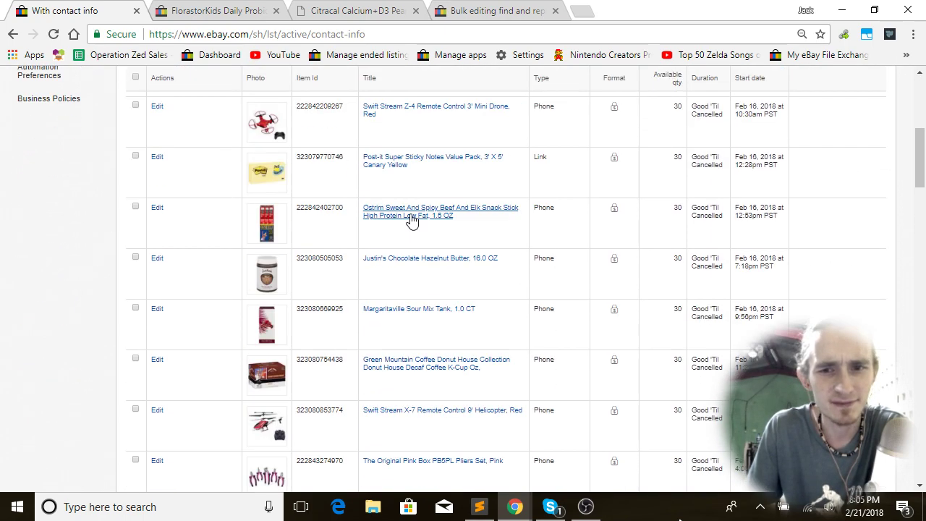
{"action": "scroll", "coordinate": [412, 218], "scroll_direction": "down", "scroll_amount": 4}
{"action": "scroll", "coordinate": [412, 218], "scroll_direction": "up", "scroll_amount": 9}
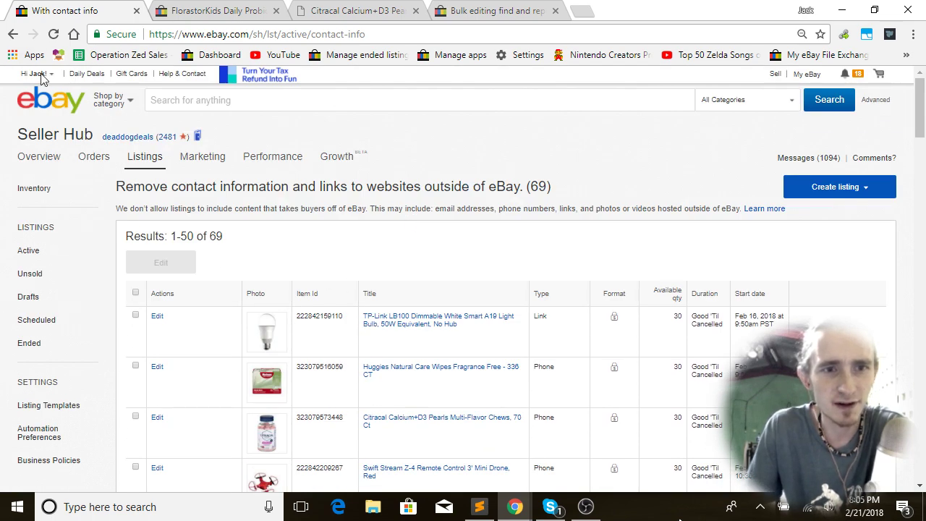
{"action": "left_click", "coordinate": [53, 35]}
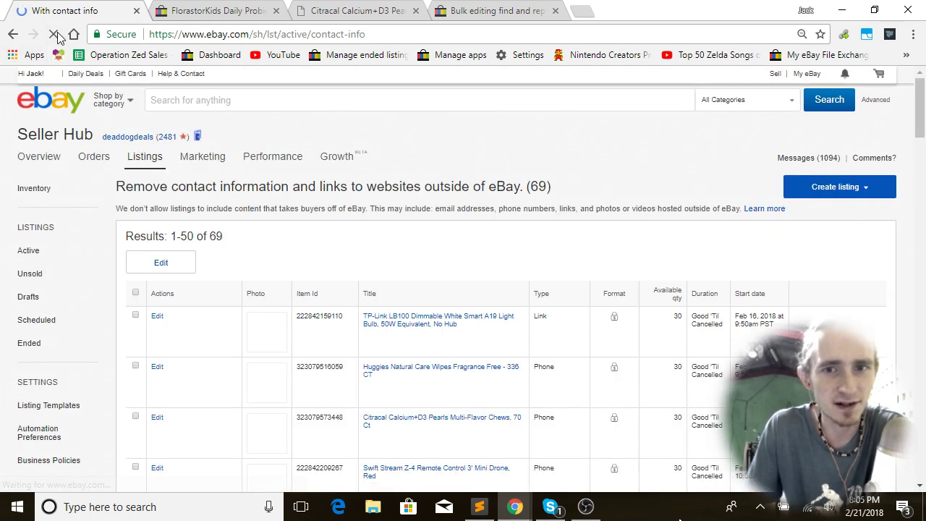
- Open the flagged Huggies Natural Care Wipes listing in a new tab and examine its description for contact details
{"action": "scroll", "coordinate": [411, 208], "scroll_direction": "down", "scroll_amount": 3}
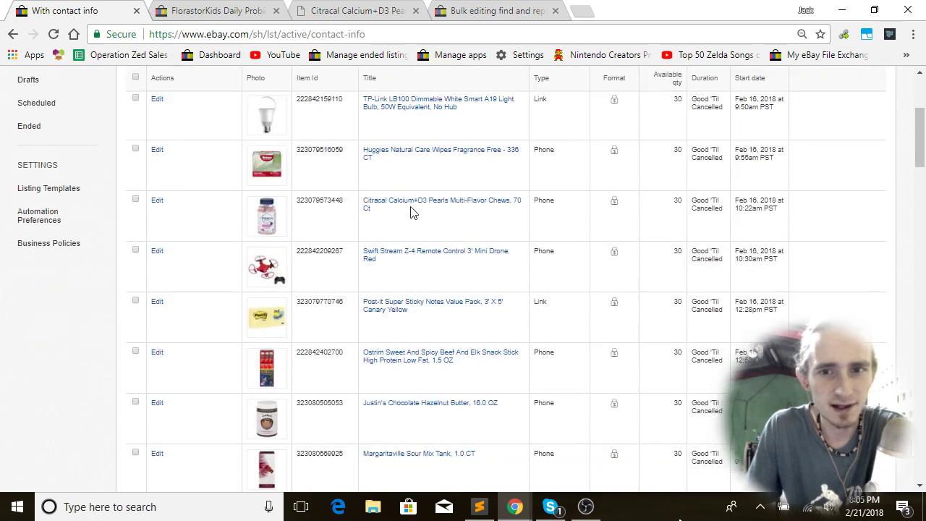
{"action": "right_click", "coordinate": [372, 156]}
{"action": "right_click", "coordinate": [401, 145]}
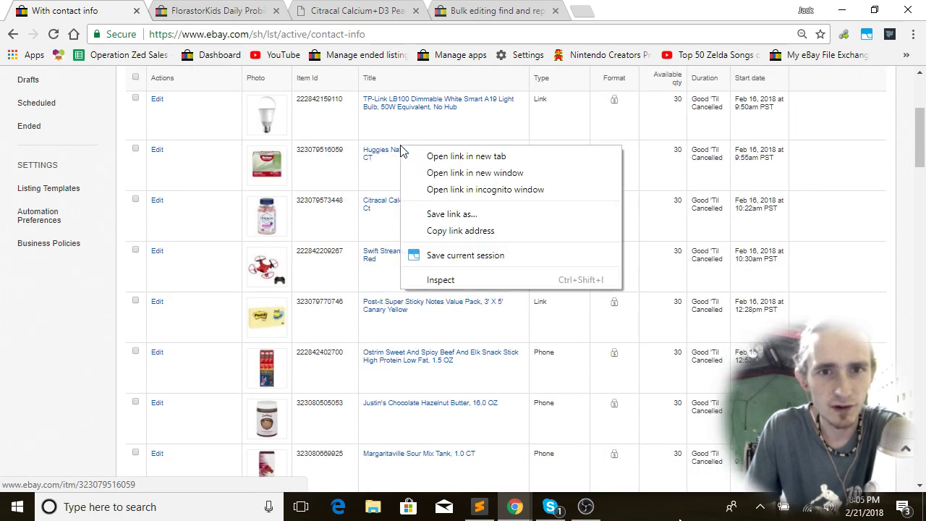
{"action": "left_click", "coordinate": [419, 156]}
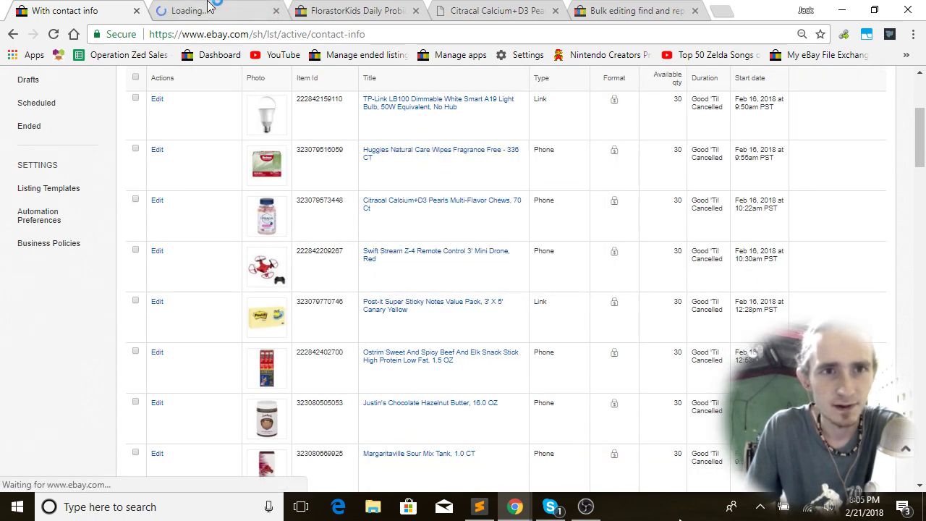
{"action": "key", "text": "ctrl+Tab"}
{"action": "scroll", "coordinate": [458, 239], "scroll_direction": "down", "scroll_amount": 4}
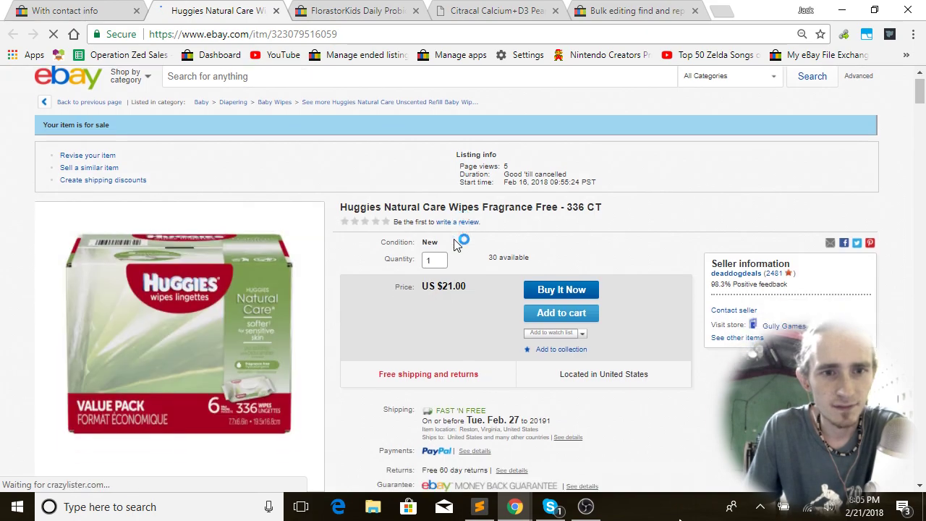
{"action": "scroll", "coordinate": [455, 240], "scroll_direction": "down", "scroll_amount": 15}
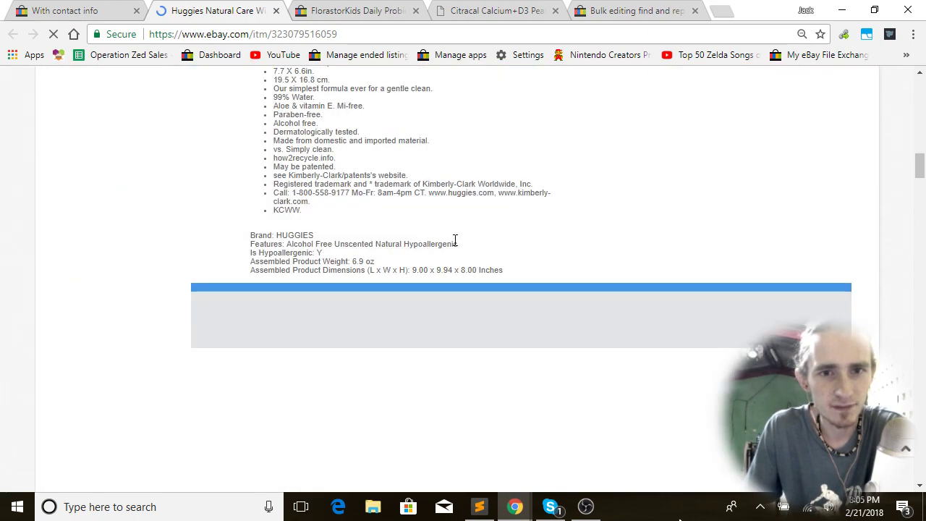
{"action": "scroll", "coordinate": [304, 191], "scroll_direction": "up", "scroll_amount": 2}
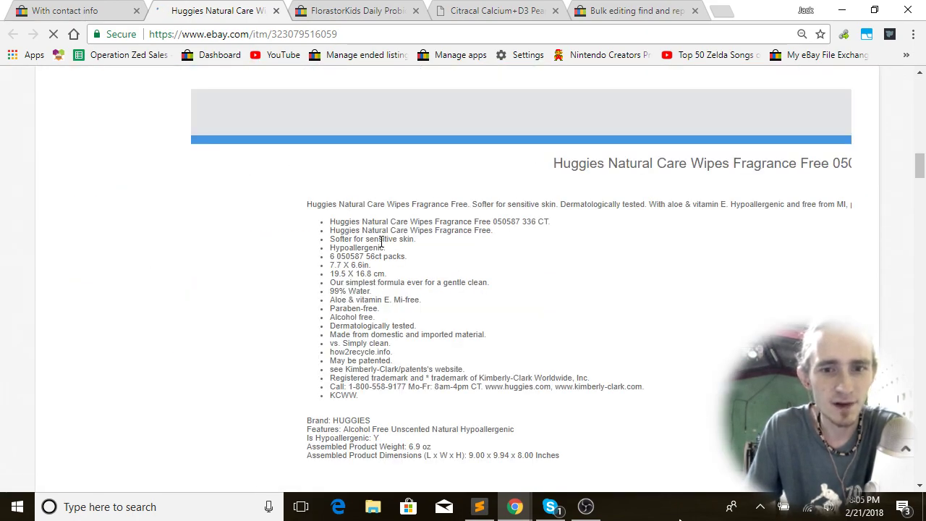
{"action": "scroll", "coordinate": [382, 243], "scroll_direction": "down", "scroll_amount": 1}
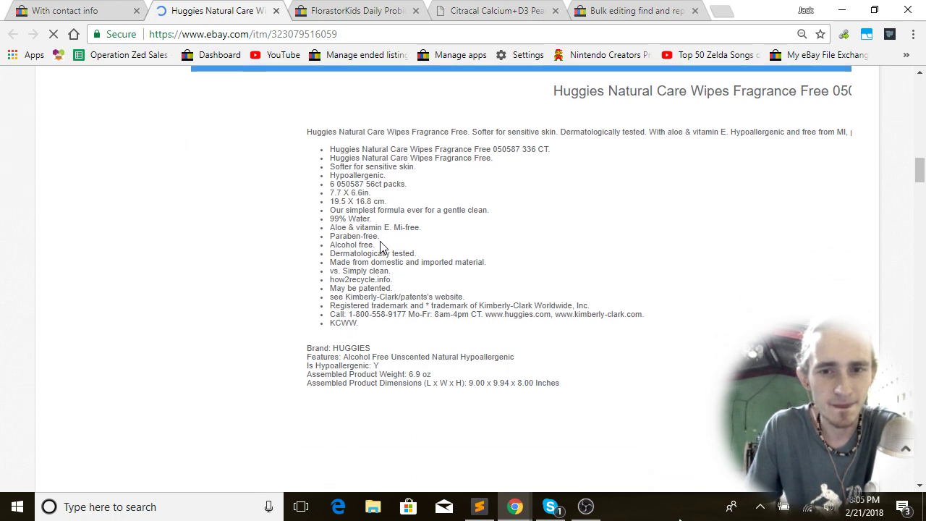
- Highlight the "www" web address prefix and the "1-800" phone prefix in the Huggies description's contact line
{"action": "left_click_drag", "start_coordinate": [486, 314], "coordinate": [505, 310]}
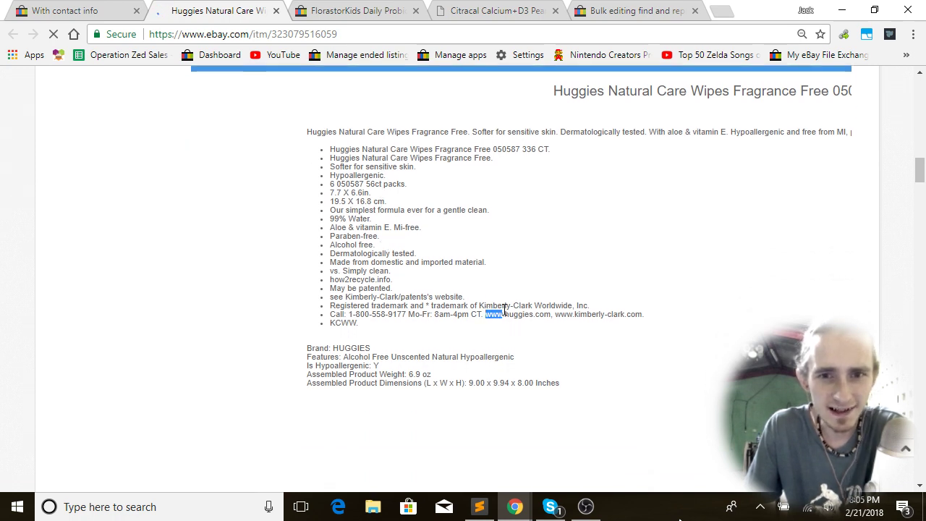
{"action": "left_click", "coordinate": [346, 239]}
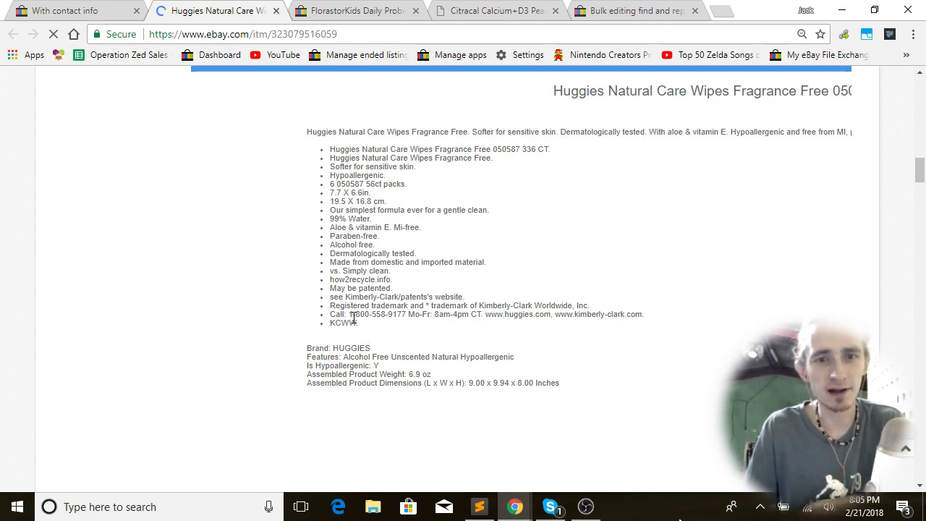
{"action": "left_click_drag", "start_coordinate": [359, 176], "coordinate": [365, 177]}
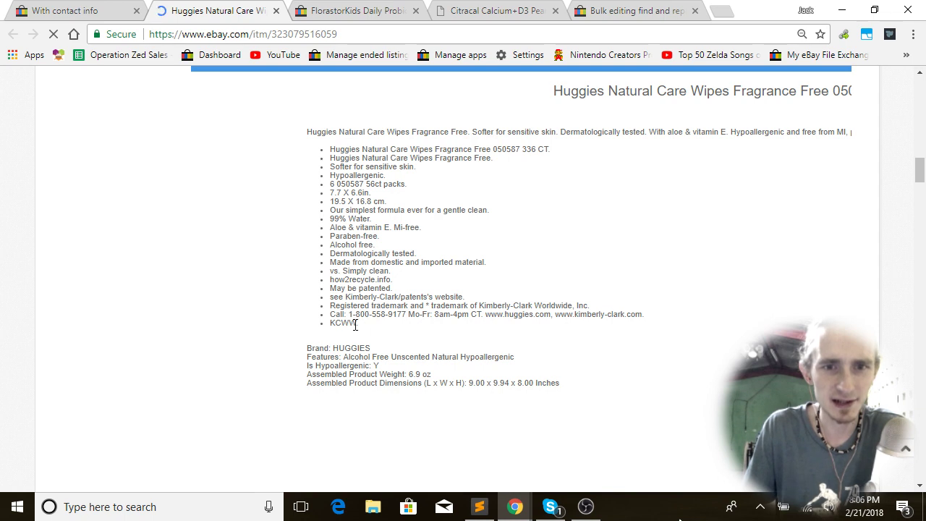
{"action": "left_click_drag", "start_coordinate": [351, 315], "coordinate": [368, 310]}
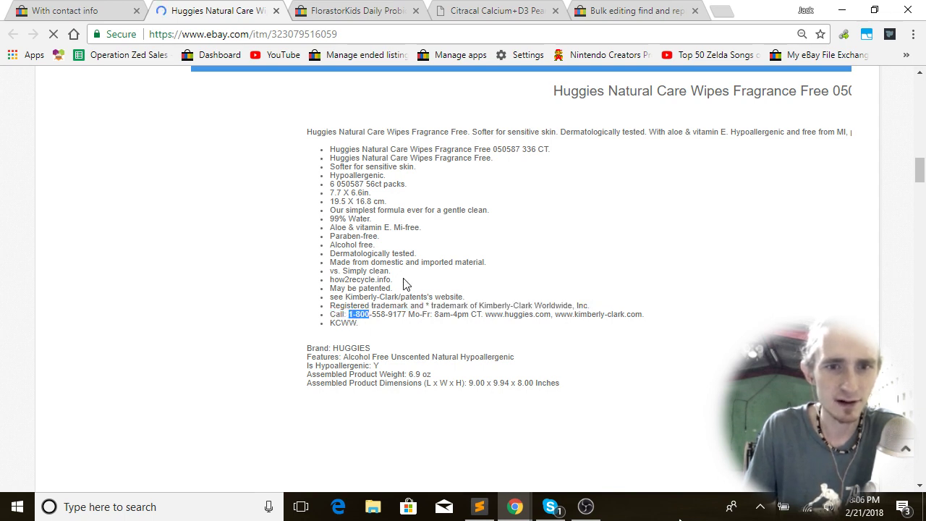
- Show 100 results per page in the flagged contact-information list, select all listings and open them for bulk editing
{"action": "left_click", "coordinate": [82, 10]}
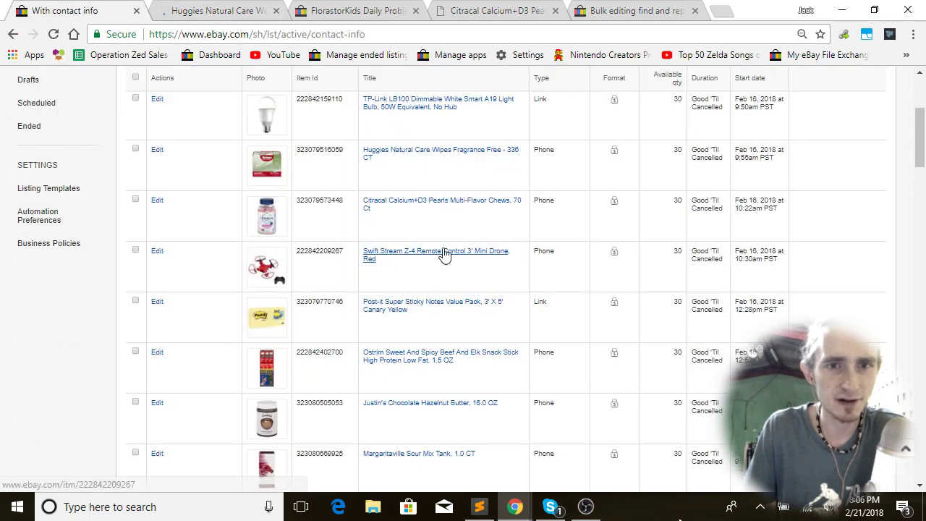
{"action": "scroll", "coordinate": [437, 214], "scroll_direction": "up", "scroll_amount": 3}
{"action": "left_click", "coordinate": [136, 292]}
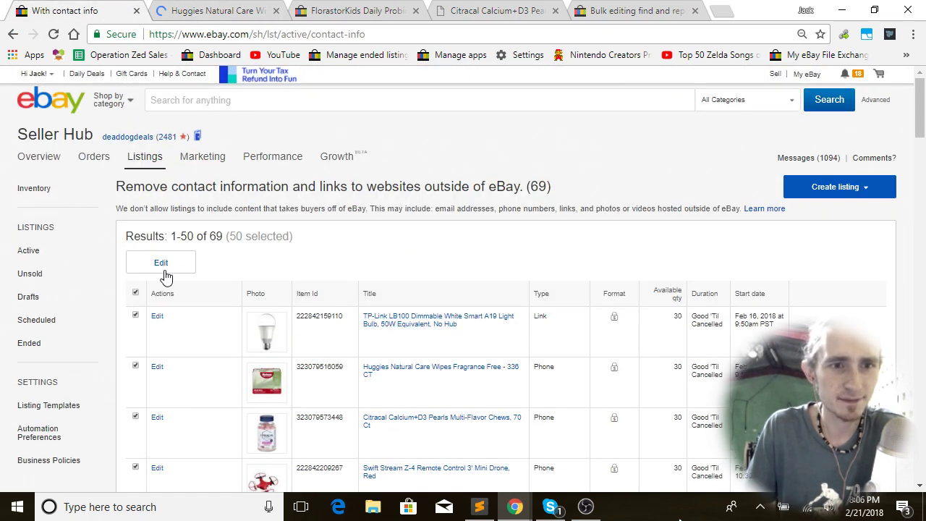
{"action": "left_click_drag", "start_coordinate": [920, 101], "coordinate": [920, 450]}
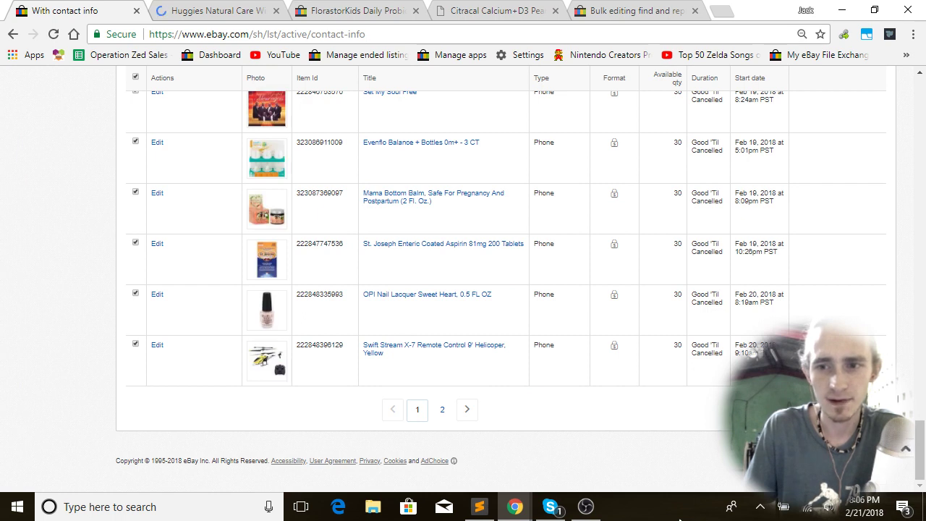
{"action": "left_click", "coordinate": [818, 410]}
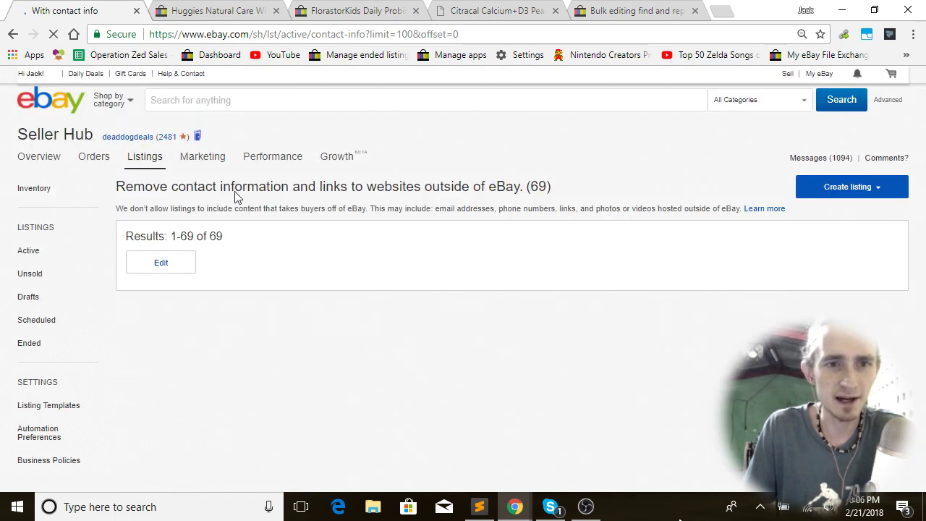
{"action": "left_click", "coordinate": [135, 292]}
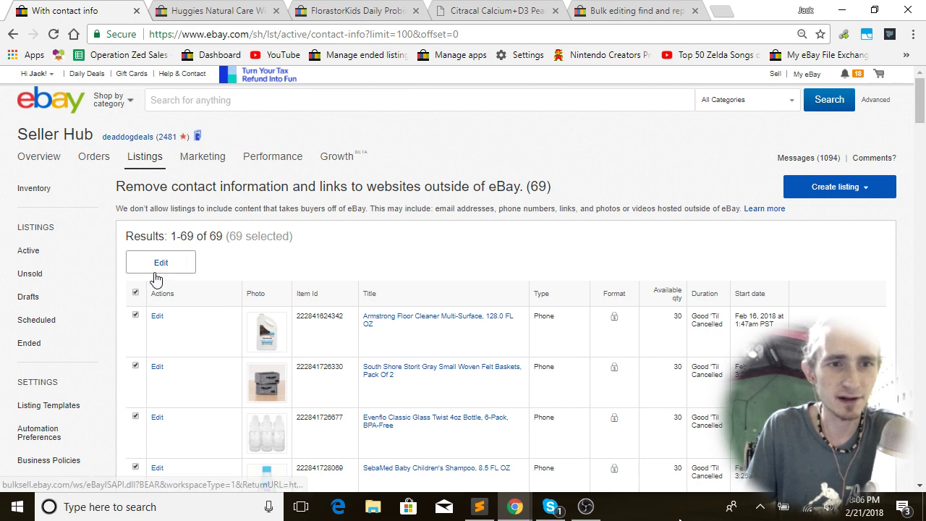
{"action": "left_click", "coordinate": [156, 272]}
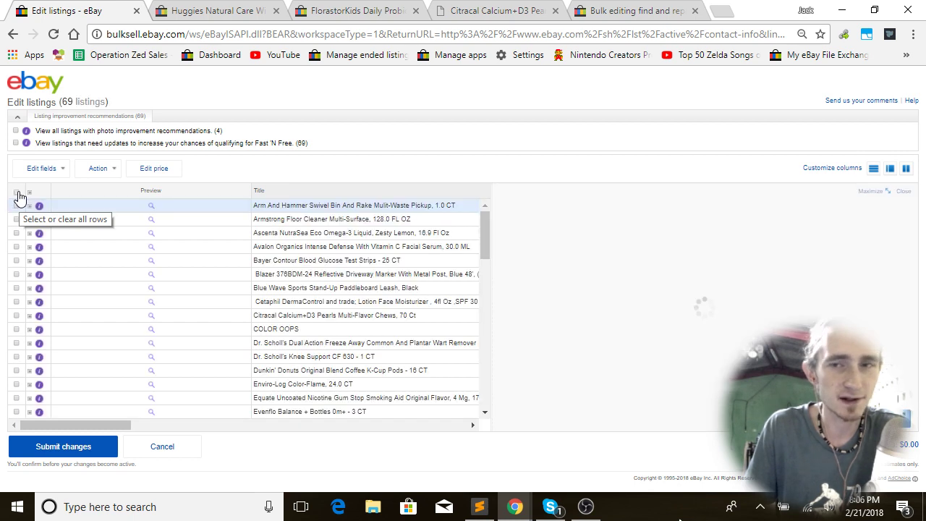
- Select every listing in the bulk editor and set the item description edit to bulk find and replace
{"action": "left_click", "coordinate": [16, 193]}
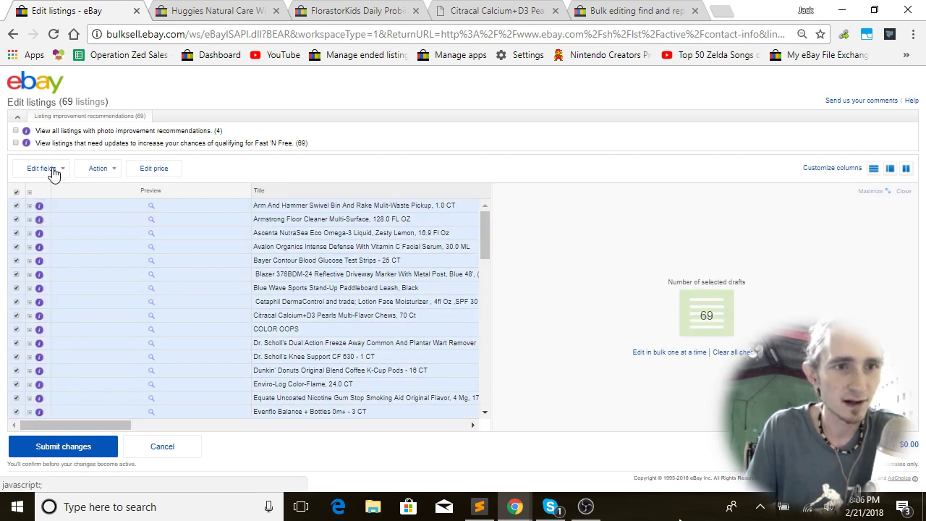
{"action": "left_click", "coordinate": [52, 169]}
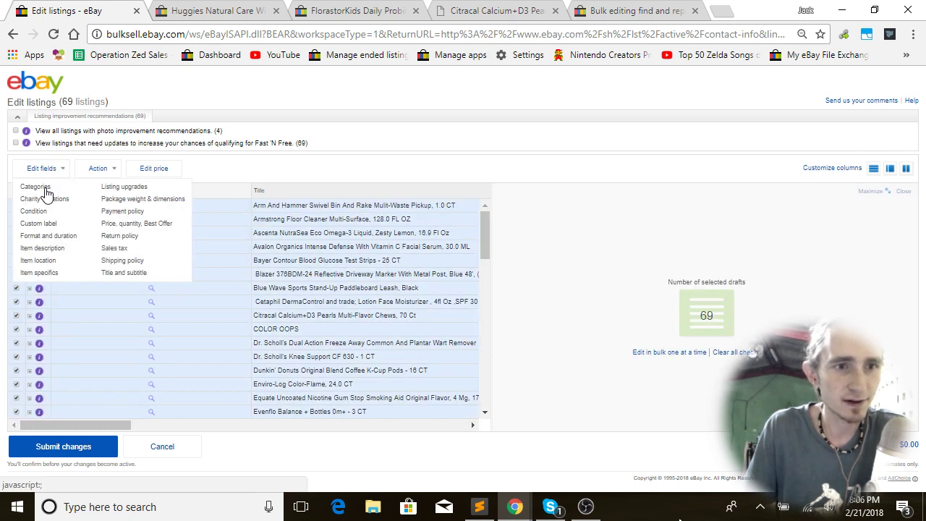
{"action": "left_click", "coordinate": [45, 250]}
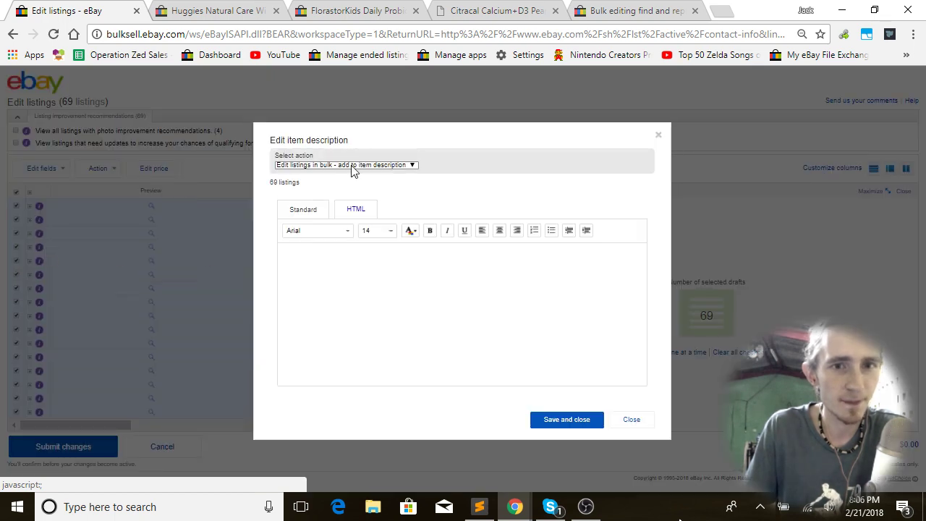
{"action": "left_click", "coordinate": [352, 167]}
{"action": "left_click", "coordinate": [345, 206]}
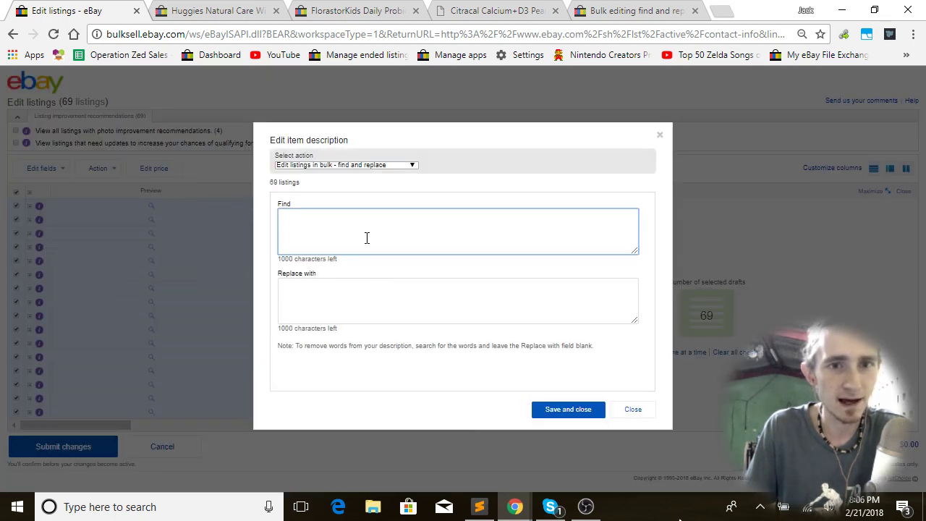
- Find "1-800" in the item descriptions, leave the replacement blank, and save the edit
{"action": "key", "text": "ctrl+v"}
{"action": "left_click_drag", "start_coordinate": [347, 211], "coordinate": [292, 225]}
{"action": "type", "text": "00"}
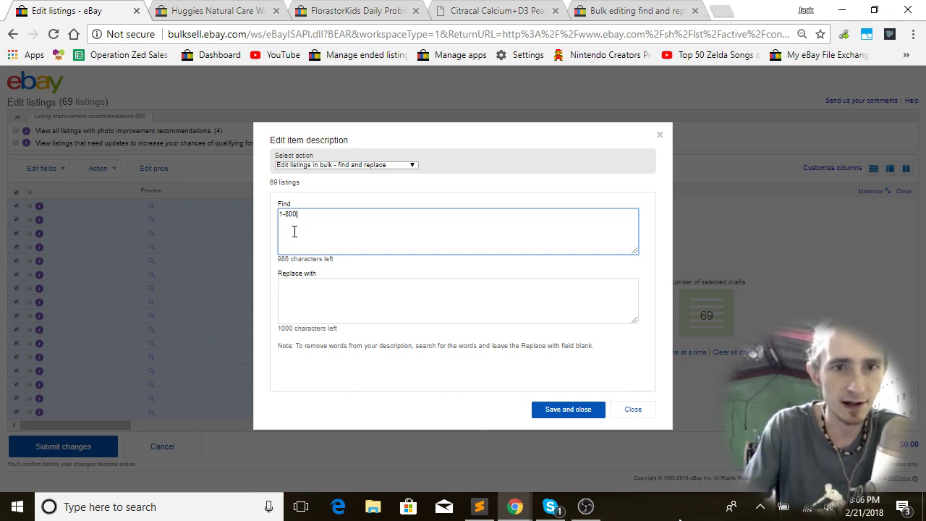
{"action": "left_click", "coordinate": [437, 309]}
{"action": "left_click", "coordinate": [574, 410]}
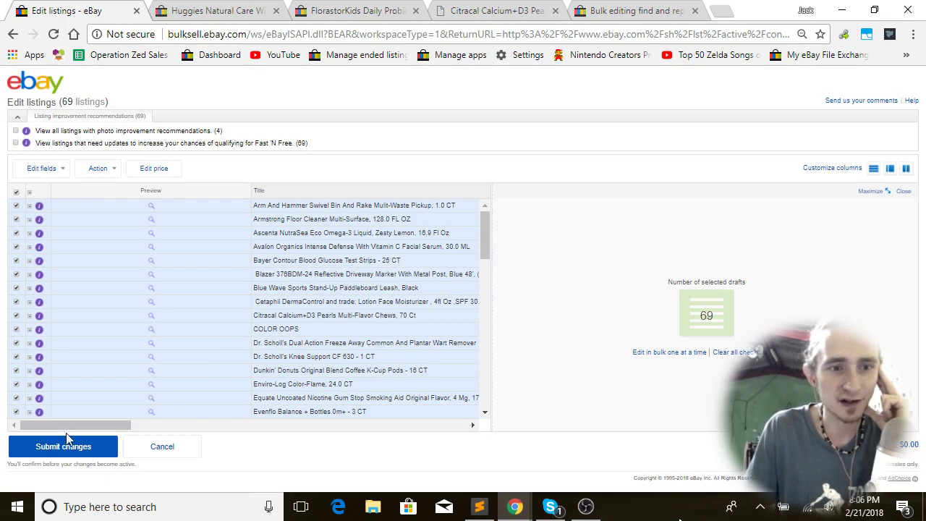
- Submit the bulk description changes for all selected listings and close the submission summary
{"action": "left_click", "coordinate": [64, 448]}
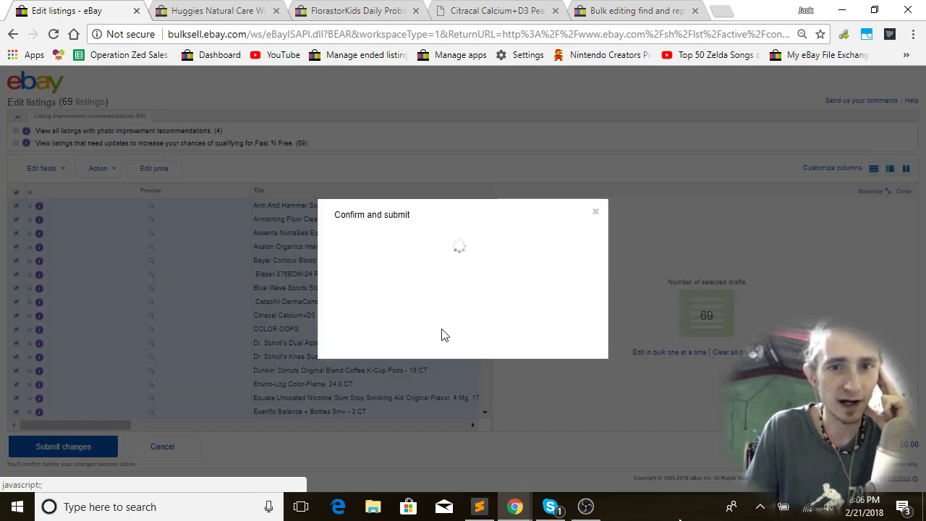
{"action": "left_click", "coordinate": [523, 344]}
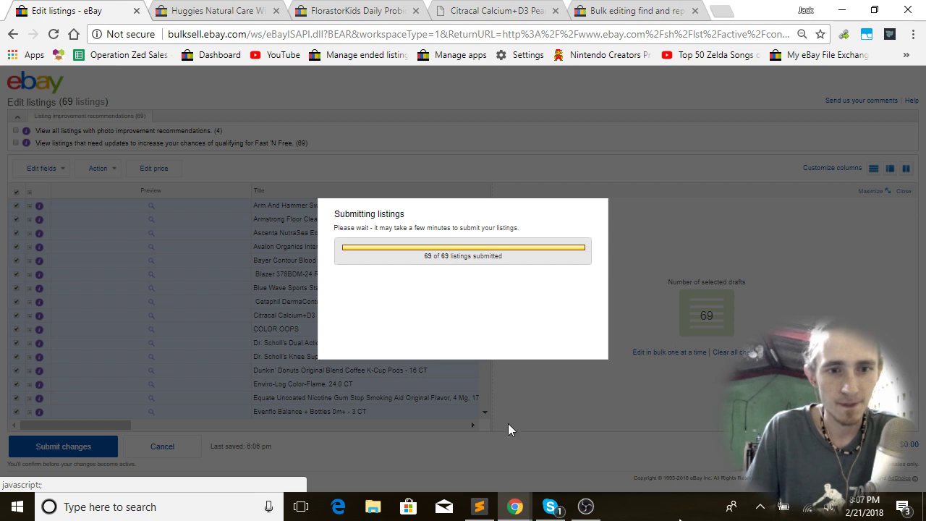
{"action": "left_click", "coordinate": [612, 354]}
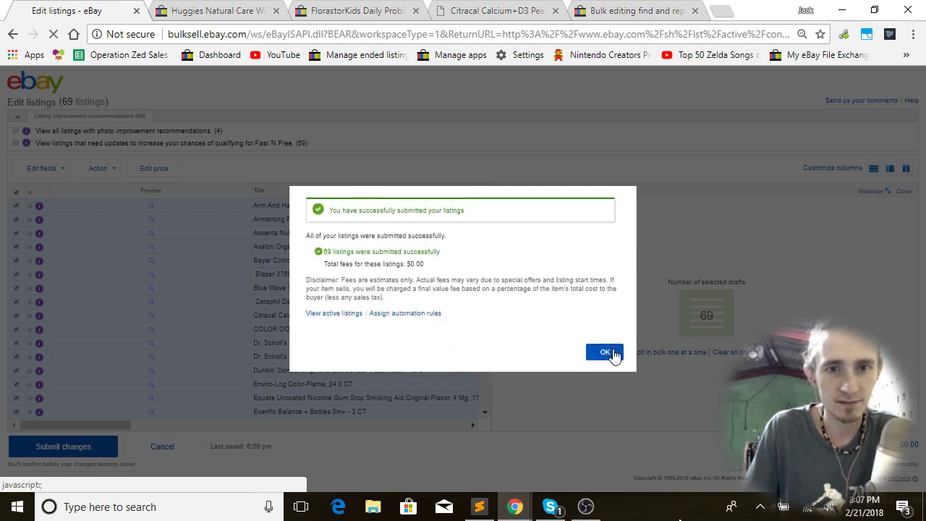
- Reload the Huggies wipes listing and check its description's contact line for the phone prefix, remaining digits and website addresses
{"action": "left_click", "coordinate": [217, 11]}
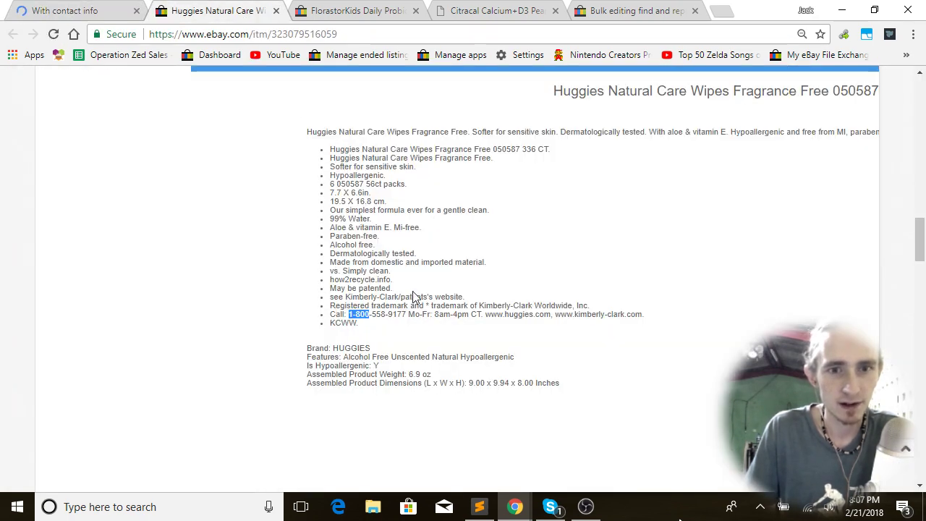
{"action": "left_click", "coordinate": [53, 35]}
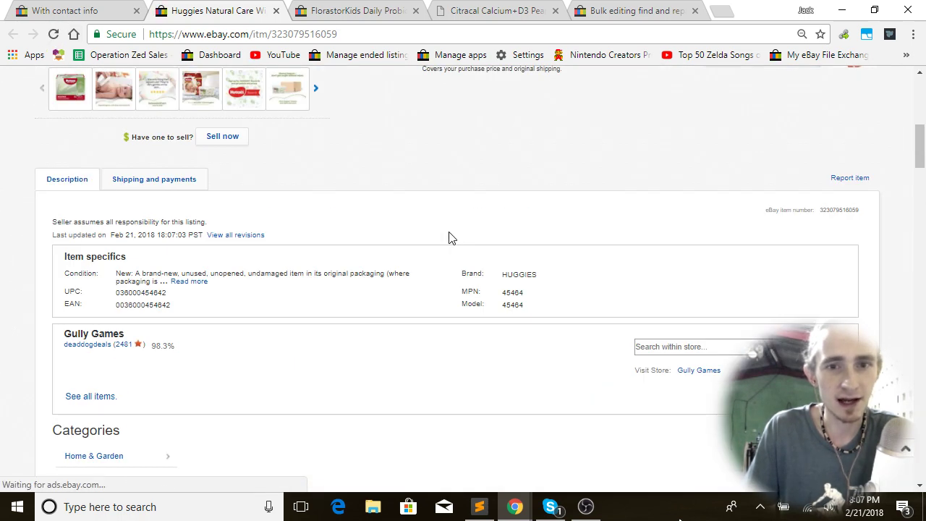
{"action": "scroll", "coordinate": [449, 238], "scroll_direction": "down", "scroll_amount": 5}
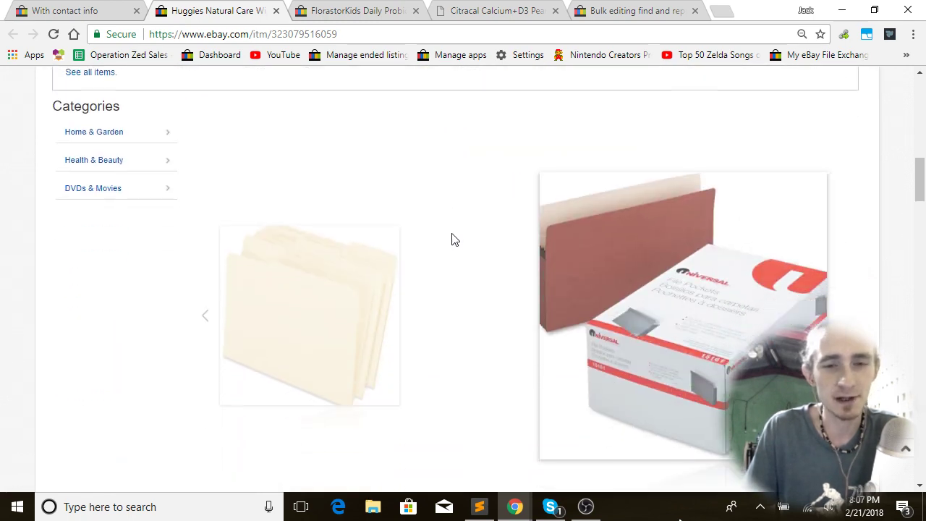
{"action": "scroll", "coordinate": [455, 239], "scroll_direction": "down", "scroll_amount": 5}
{"action": "double_click", "coordinate": [363, 287]}
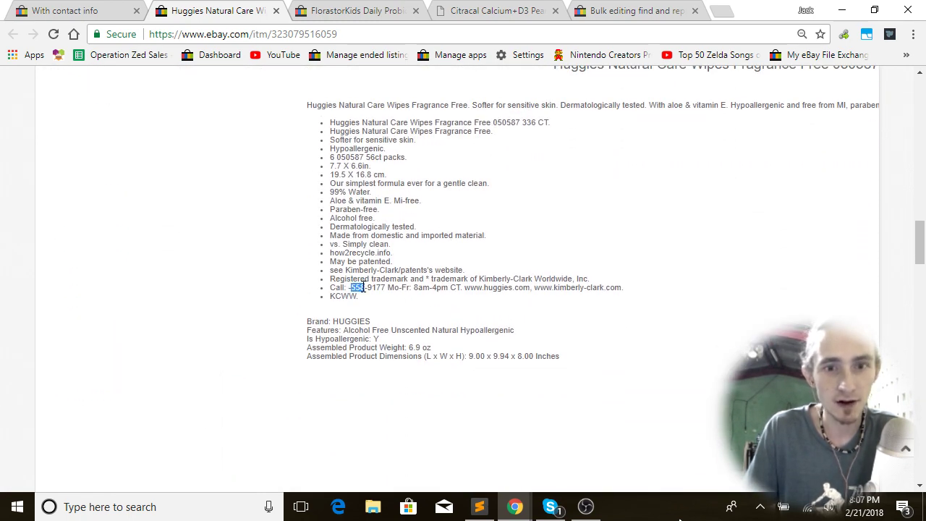
{"action": "left_click", "coordinate": [415, 275]}
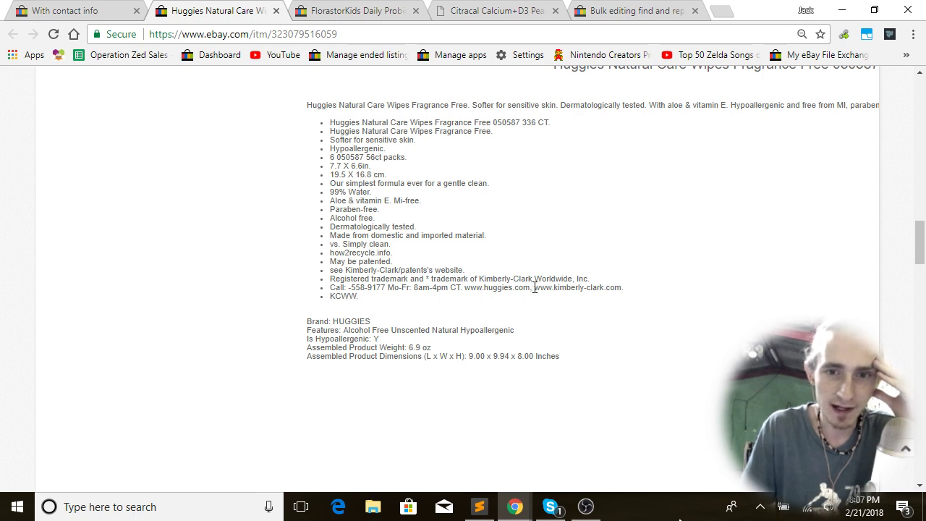
{"action": "left_click_drag", "start_coordinate": [535, 288], "coordinate": [557, 289]}
{"action": "left_click", "coordinate": [613, 290]}
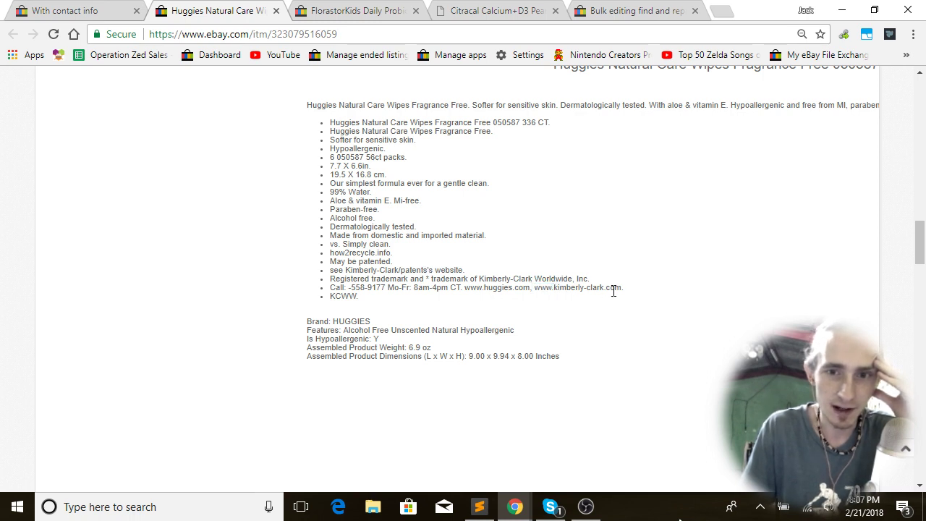
- Show 200 results per page in the flagged contact-information list, select every listing and open them for bulk editing
{"action": "left_click", "coordinate": [70, 9]}
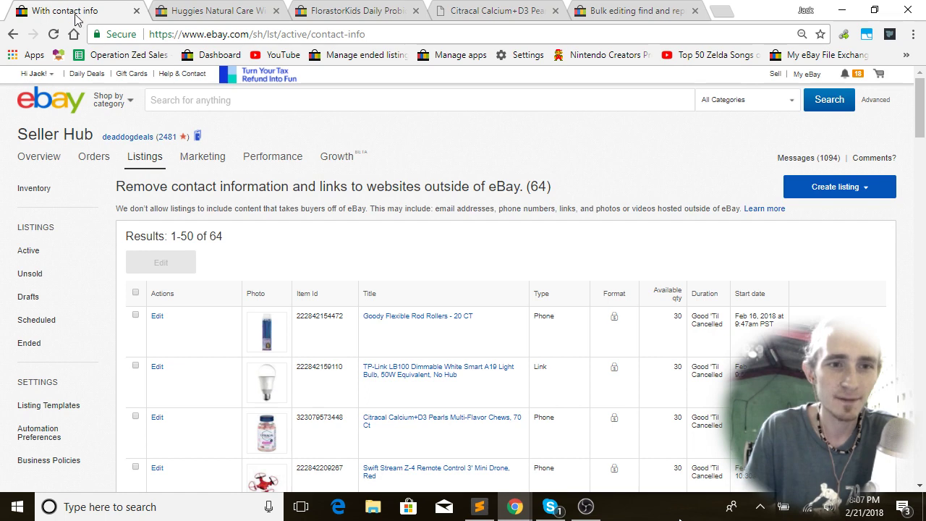
{"action": "left_click", "coordinate": [136, 292]}
{"action": "scroll", "coordinate": [679, 520], "scroll_direction": "down", "scroll_amount": 20}
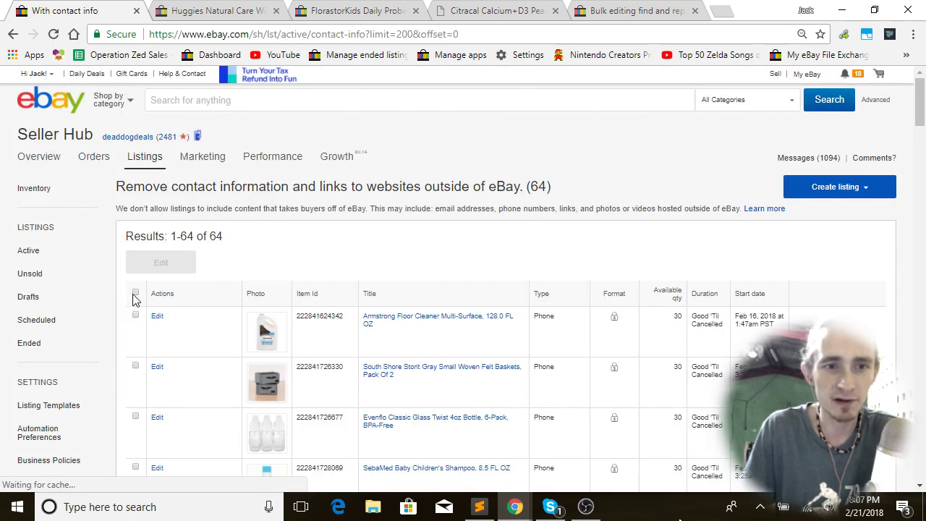
{"action": "left_click", "coordinate": [136, 293]}
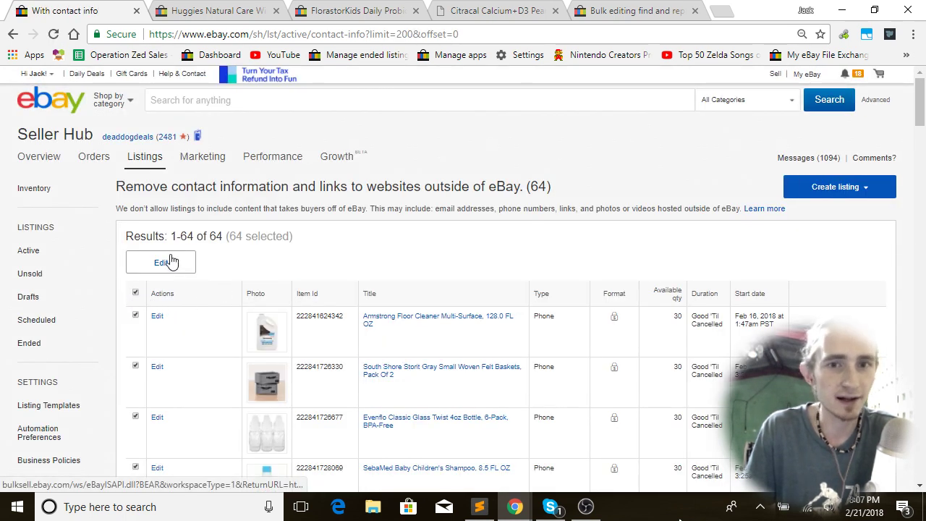
{"action": "left_click", "coordinate": [172, 262]}
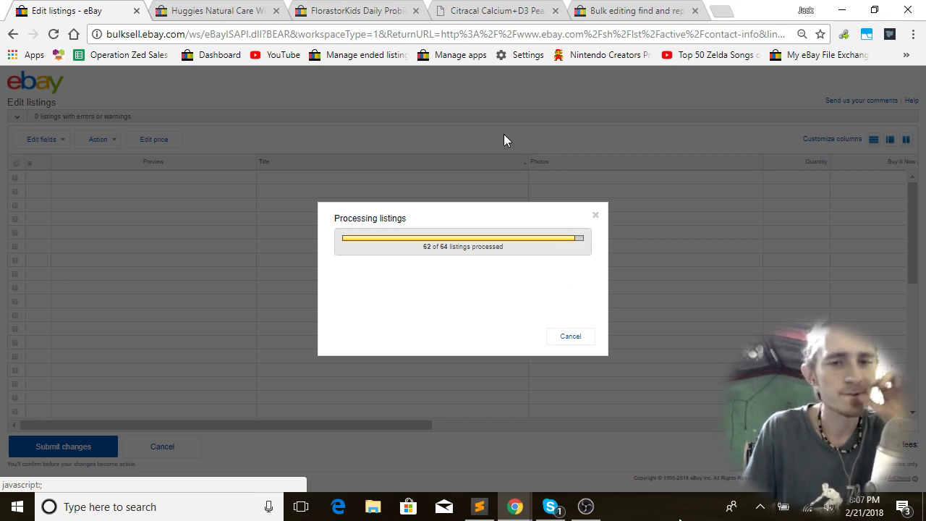
- Compare the contact lines in the Huggies and FlorastorKids descriptions, checking the bulk edit's processing progress in between
{"action": "left_click", "coordinate": [237, 11]}
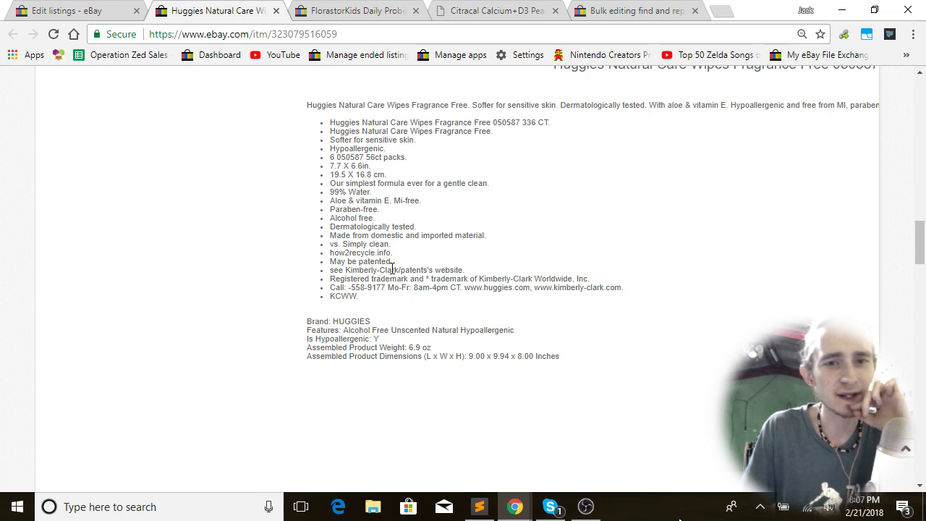
{"action": "triple_click", "coordinate": [363, 288]}
{"action": "left_click", "coordinate": [362, 288]}
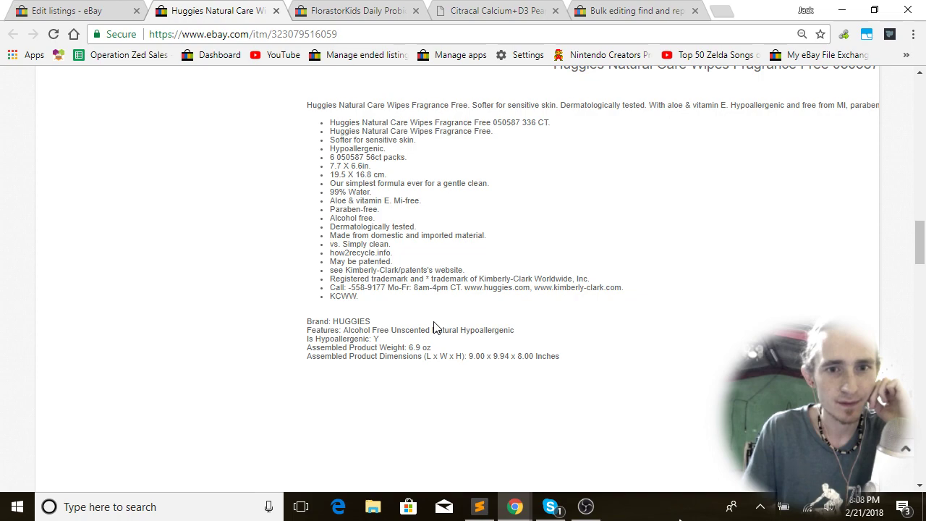
{"action": "left_click", "coordinate": [331, 9]}
{"action": "scroll", "coordinate": [373, 243], "scroll_direction": "down", "scroll_amount": 10}
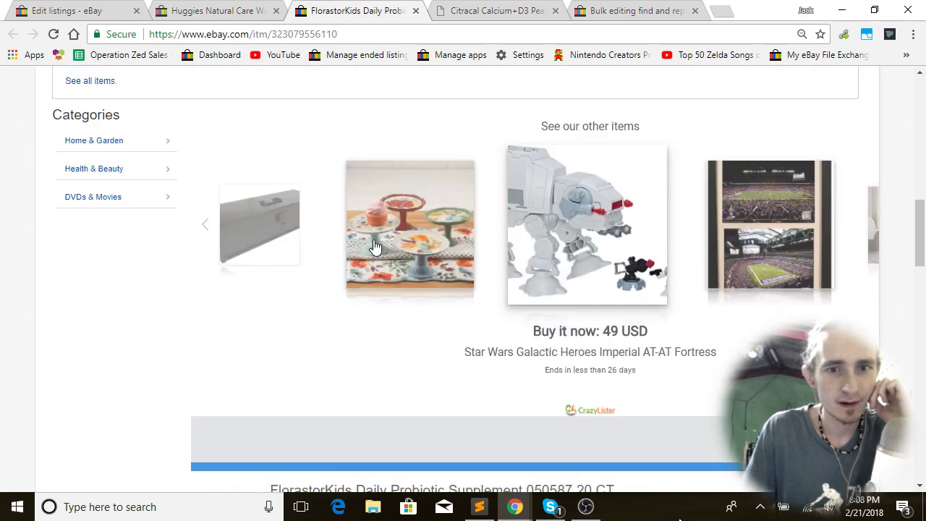
{"action": "scroll", "coordinate": [375, 247], "scroll_direction": "down", "scroll_amount": 8}
{"action": "scroll", "coordinate": [374, 247], "scroll_direction": "up", "scroll_amount": 3}
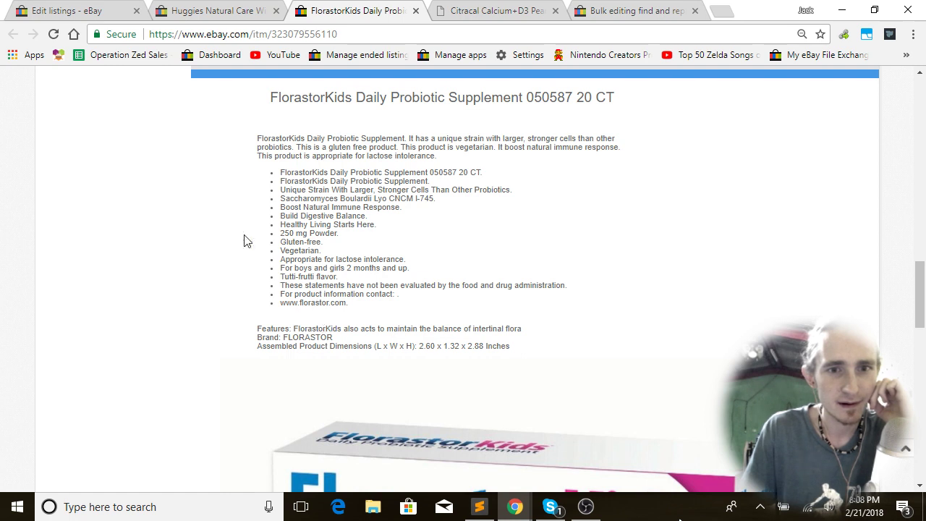
{"action": "left_click", "coordinate": [65, 10]}
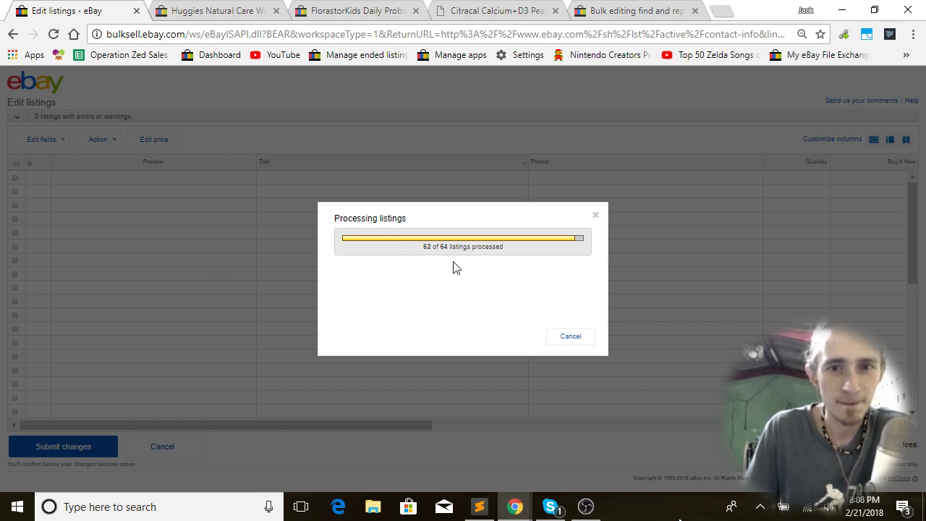
{"action": "left_click", "coordinate": [190, 9]}
{"action": "left_click", "coordinate": [323, 7]}
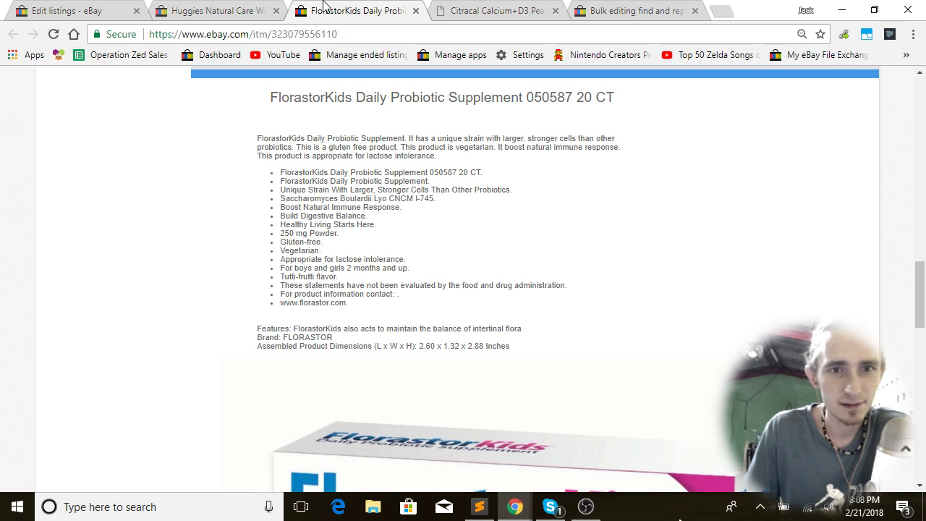
- Highlight the remaining phone digits and the word "Call" in the Huggies description, and review the surrounding text
{"action": "left_click", "coordinate": [239, 9]}
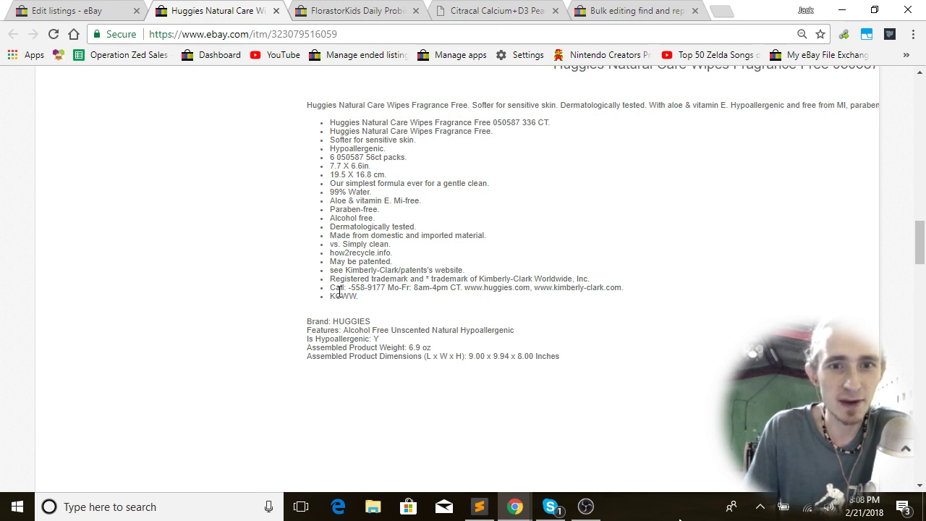
{"action": "left_click_drag", "start_coordinate": [350, 287], "coordinate": [376, 290]}
{"action": "left_click", "coordinate": [376, 290]}
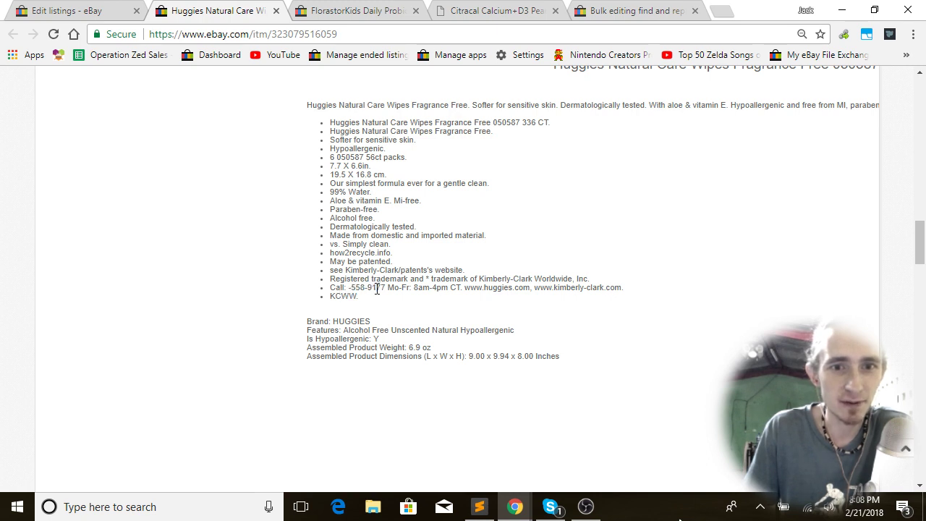
{"action": "double_click", "coordinate": [337, 287]}
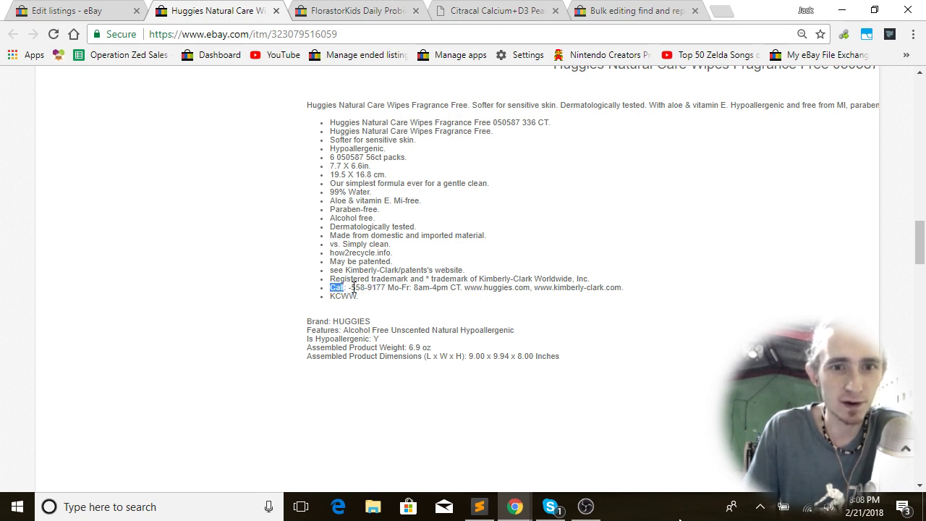
{"action": "left_click", "coordinate": [408, 279]}
{"action": "scroll", "coordinate": [504, 114], "scroll_direction": "up", "scroll_amount": 1}
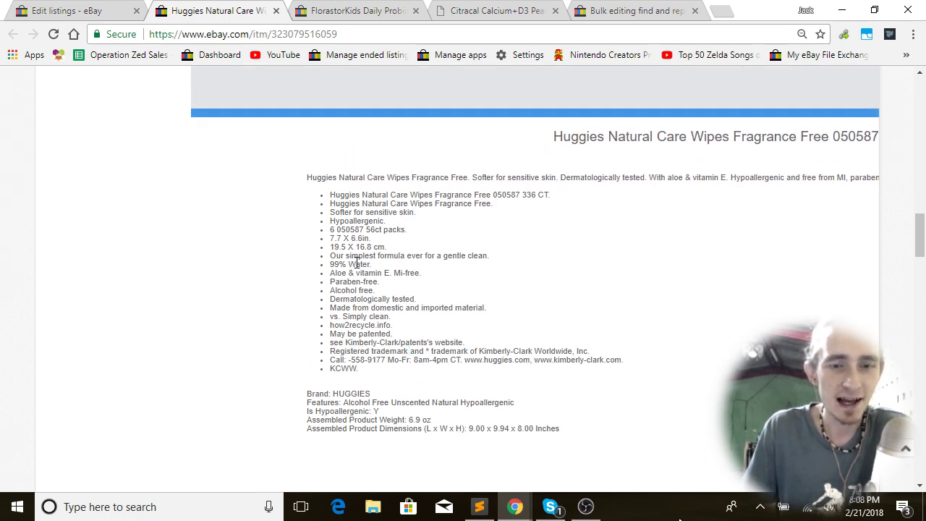
- Review the contact line in the Huggies description and check the bulk edit's processing progress
{"action": "scroll", "coordinate": [357, 261], "scroll_direction": "down", "scroll_amount": 1}
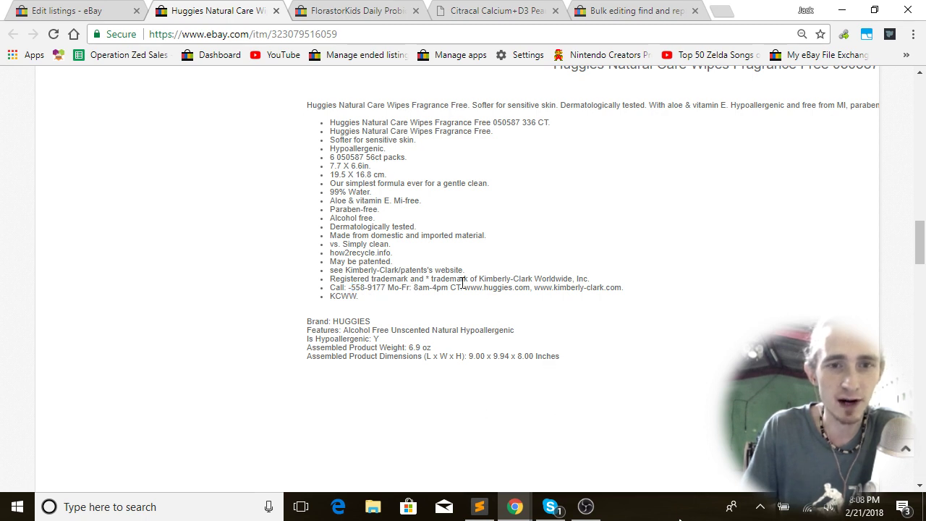
{"action": "left_click", "coordinate": [53, 10]}
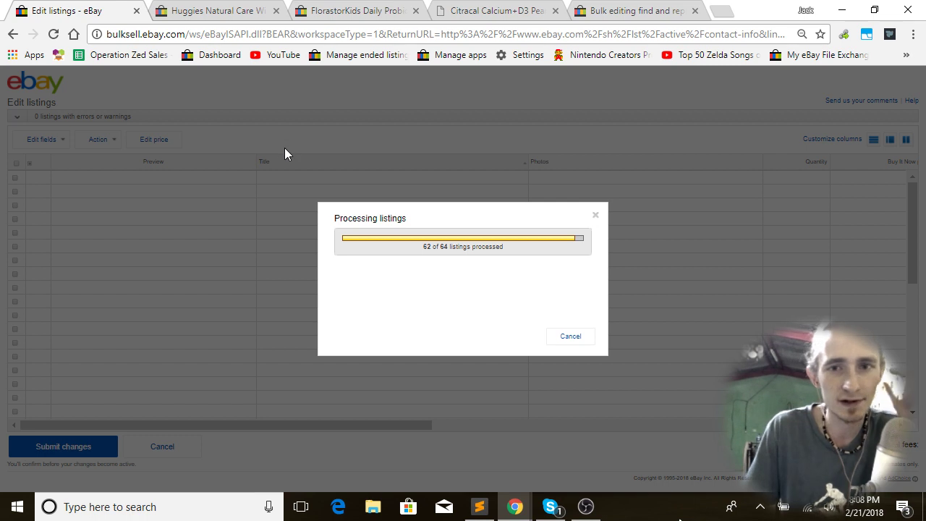
{"action": "left_click", "coordinate": [208, 9]}
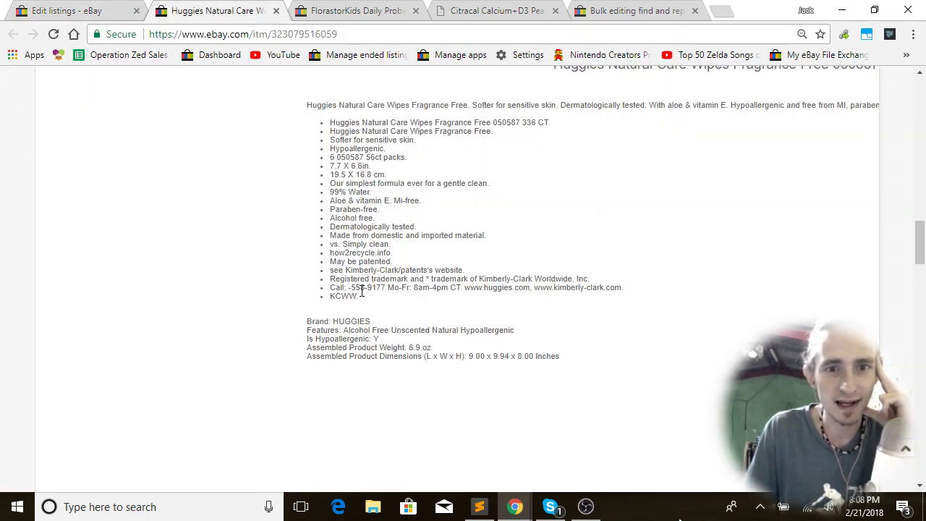
{"action": "scroll", "coordinate": [364, 298], "scroll_direction": "up", "scroll_amount": 15}
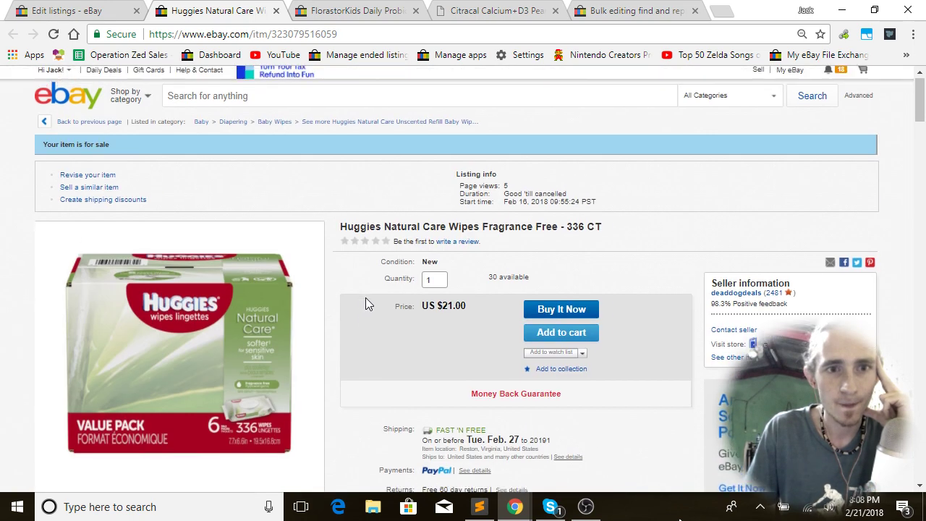
{"action": "left_click", "coordinate": [74, 8]}
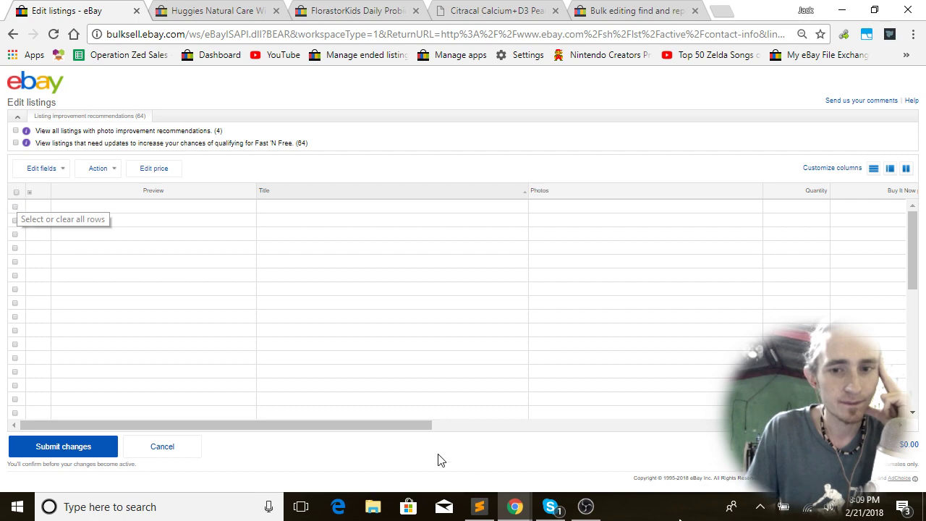
{"action": "left_click", "coordinate": [586, 507]}
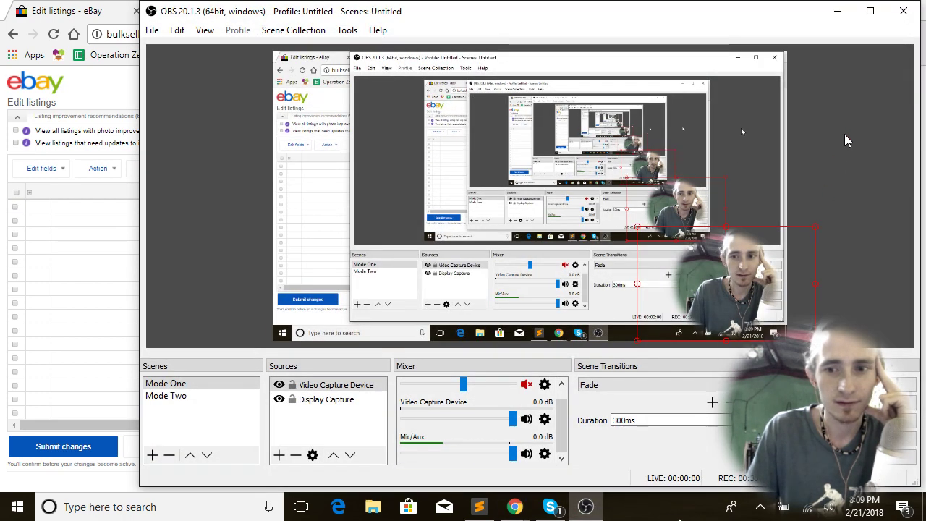
{"action": "left_click", "coordinate": [839, 10]}
- Select every listing in the bulk editor and open their item descriptions for editing
{"action": "left_click", "coordinate": [15, 192]}
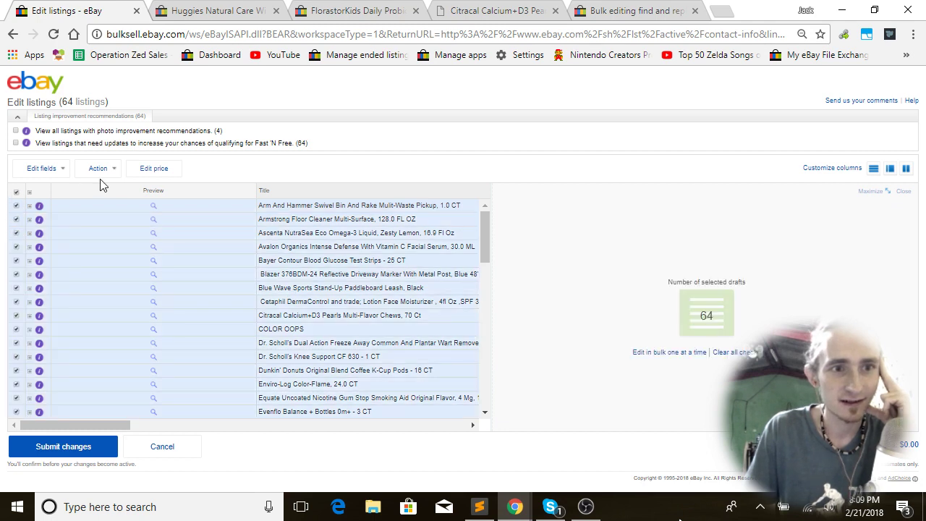
{"action": "left_click", "coordinate": [105, 171]}
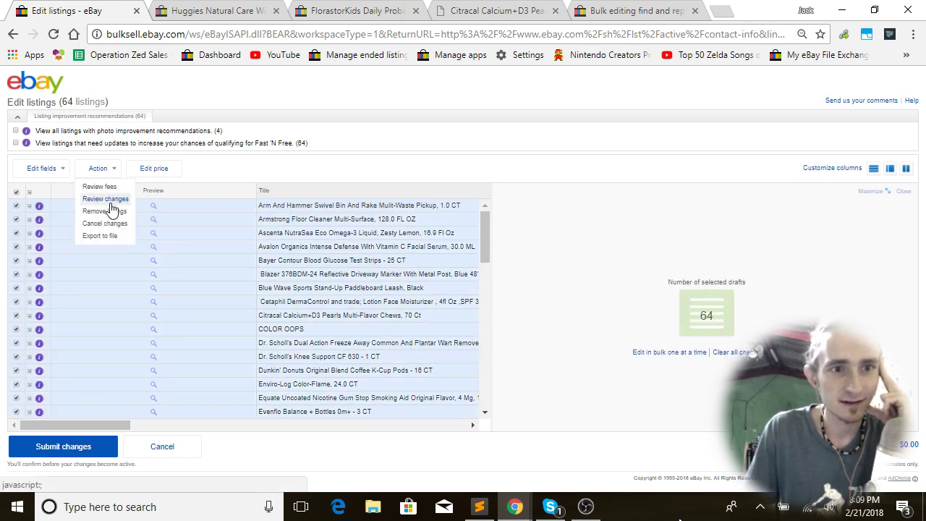
{"action": "left_click", "coordinate": [52, 174]}
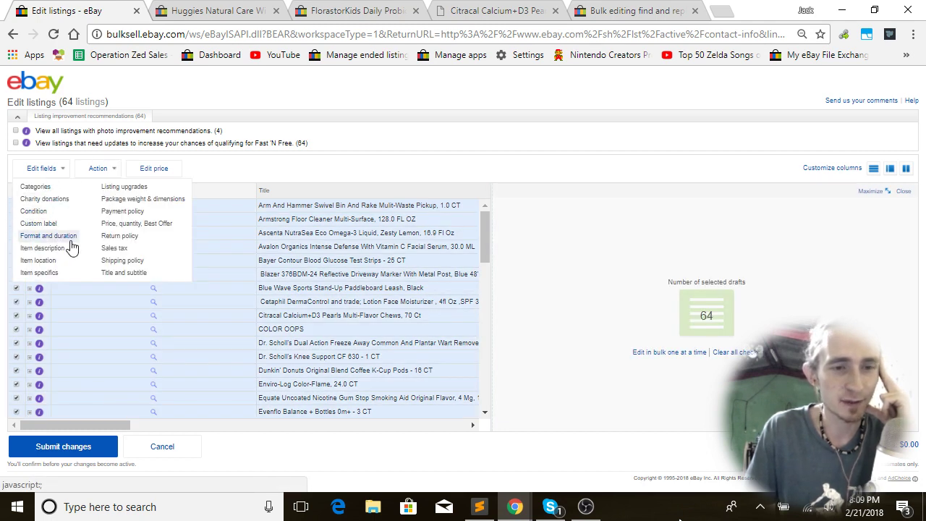
{"action": "left_click", "coordinate": [116, 173]}
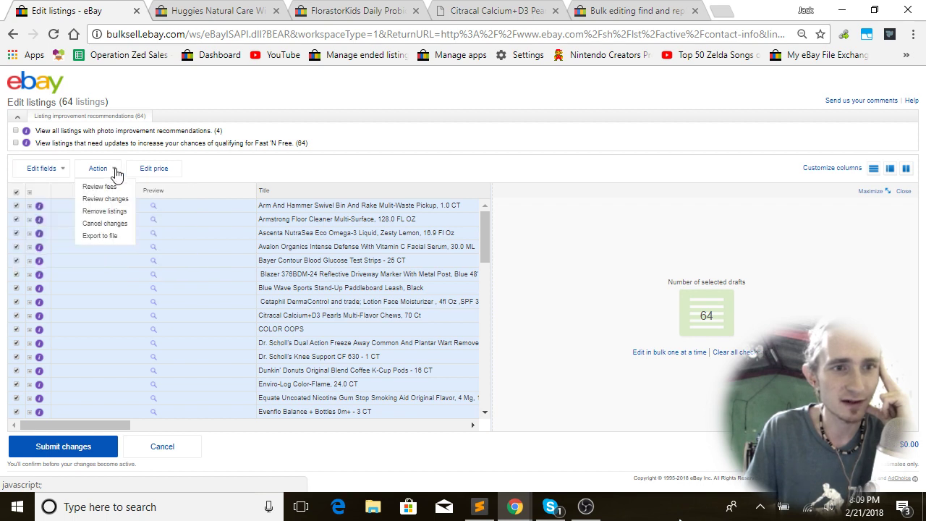
{"action": "left_click", "coordinate": [52, 170]}
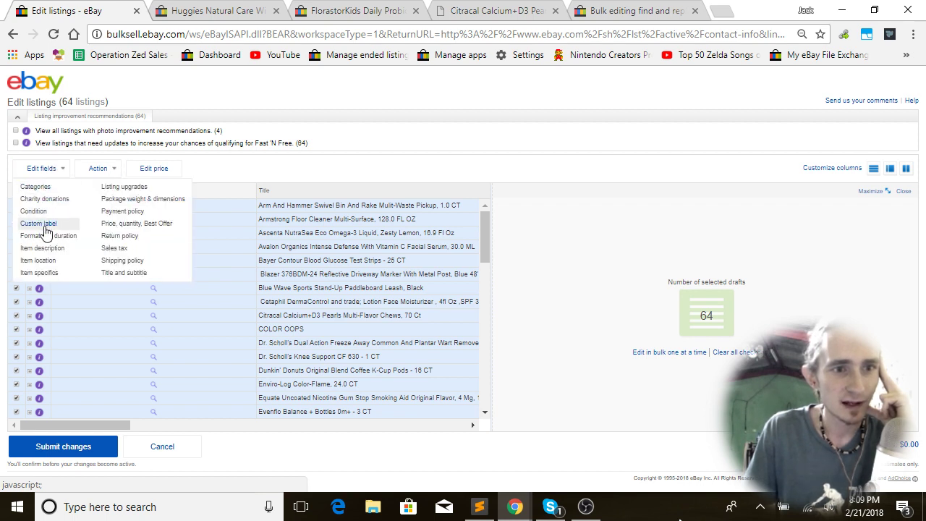
{"action": "left_click", "coordinate": [59, 249]}
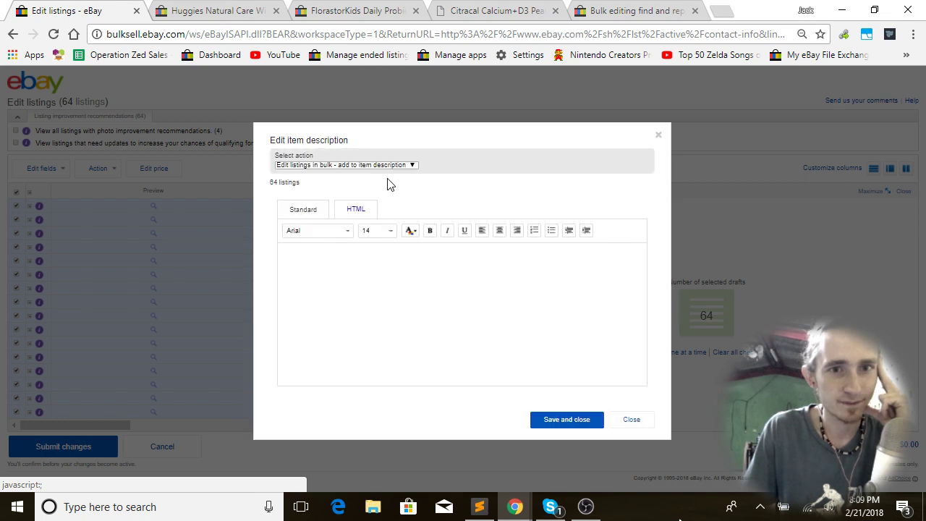
{"action": "left_click", "coordinate": [352, 162]}
{"action": "left_click", "coordinate": [382, 200]}
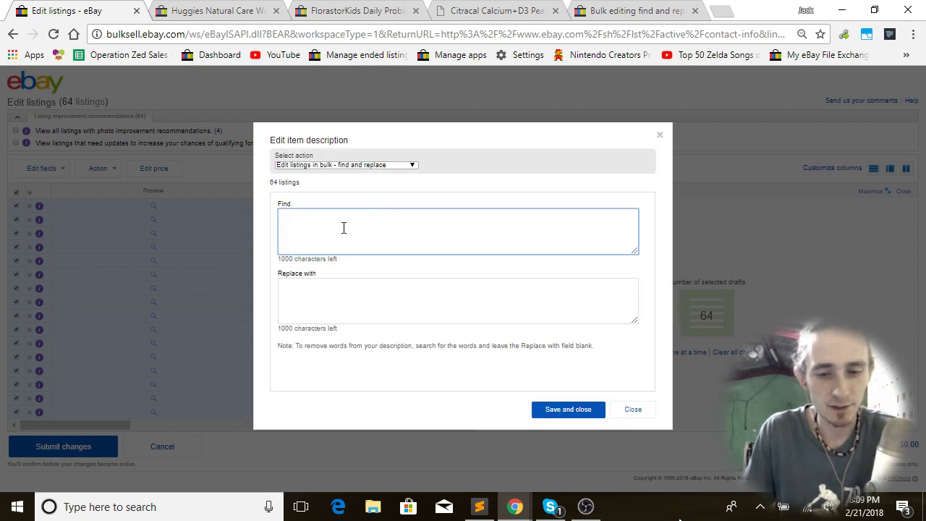
{"action": "type", "text": "www."}
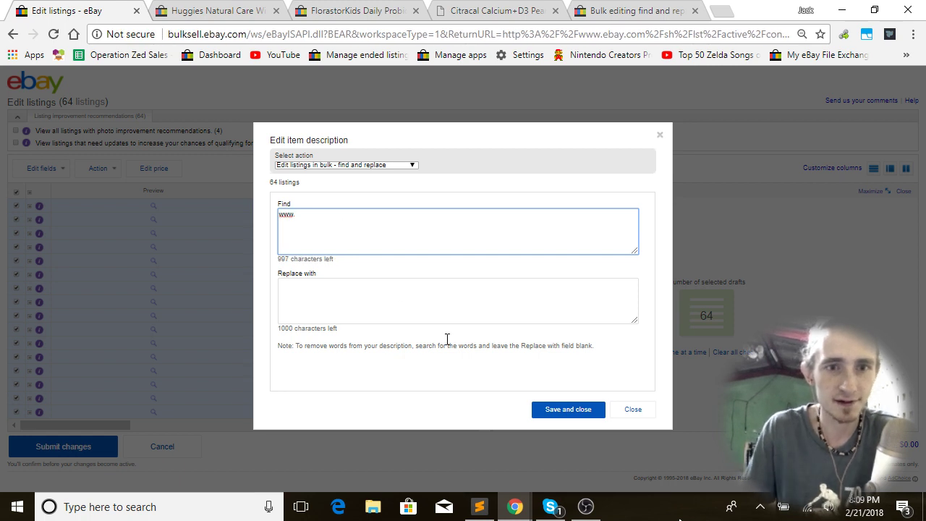
{"action": "left_click", "coordinate": [576, 412]}
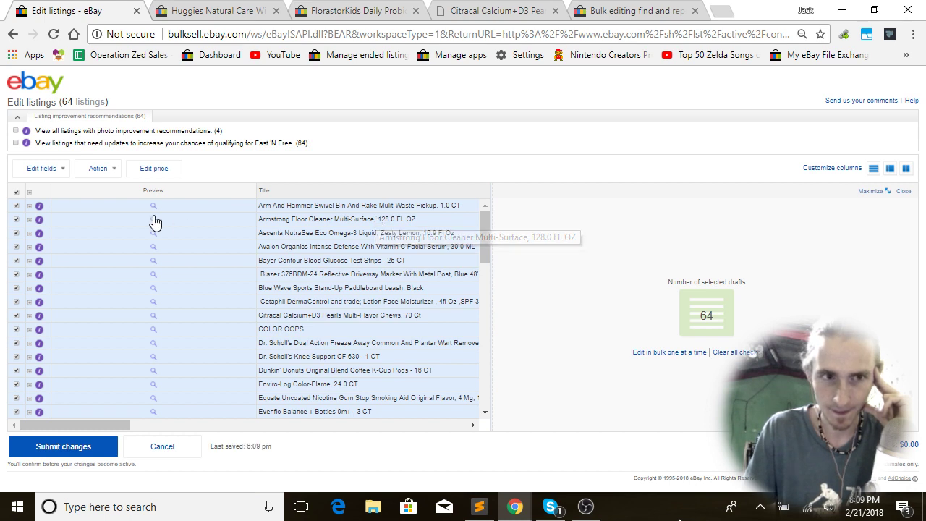
- Run another bulk find and replace on the item descriptions to remove ".com", leaving the replacement blank
{"action": "left_click", "coordinate": [42, 168]}
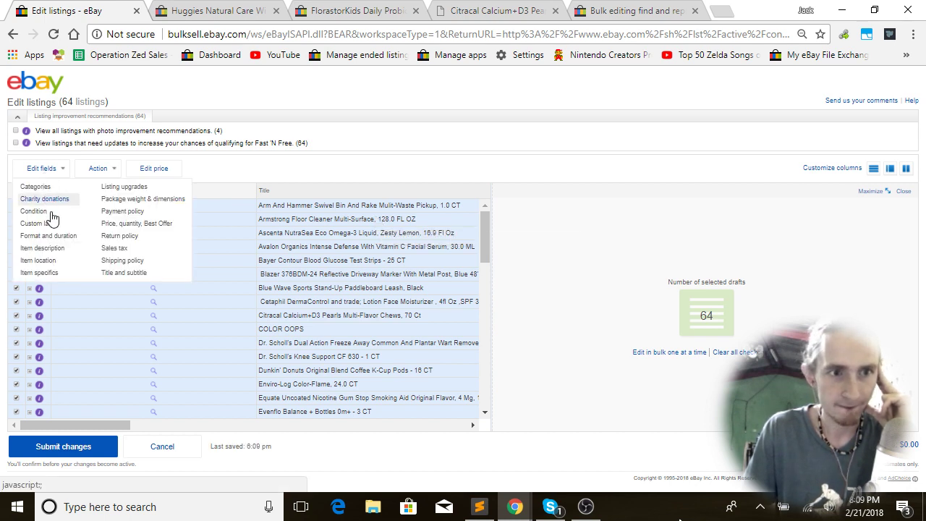
{"action": "left_click", "coordinate": [76, 246]}
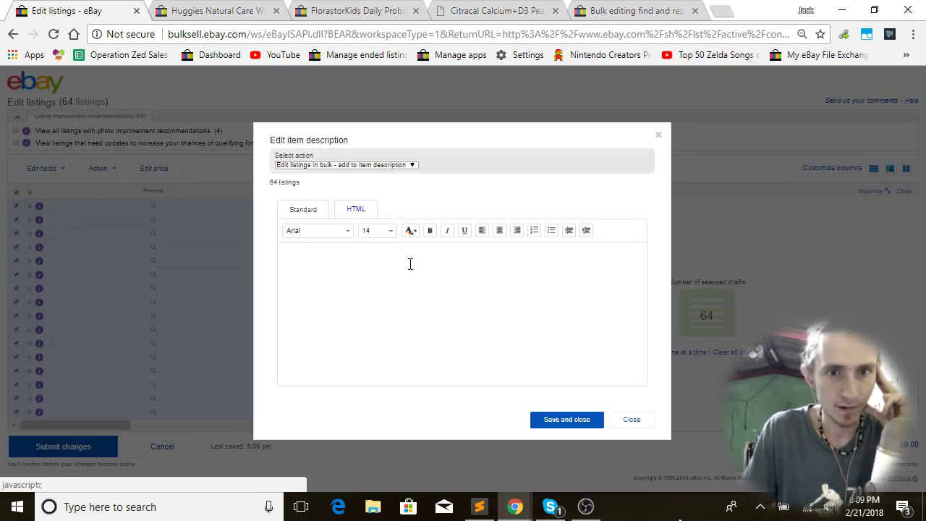
{"action": "left_click", "coordinate": [327, 168]}
{"action": "left_click", "coordinate": [340, 205]}
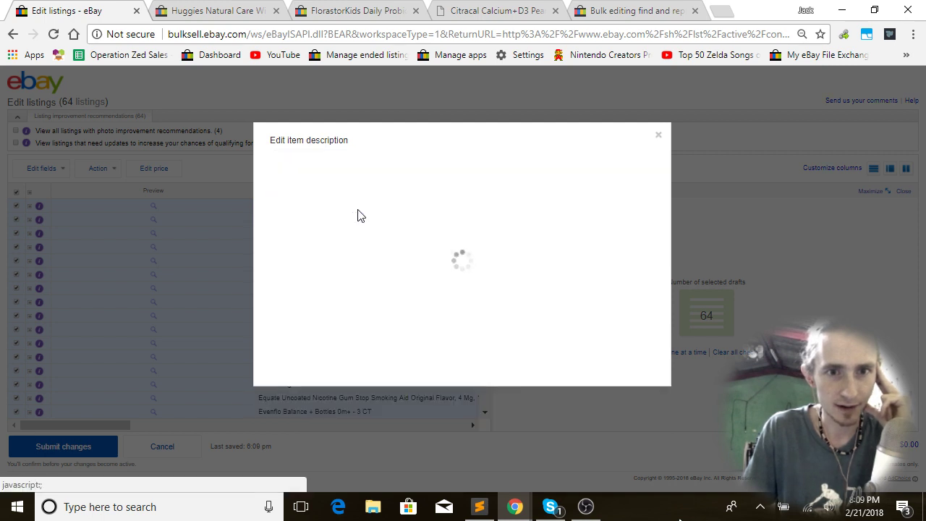
{"action": "type", "text": ".com"}
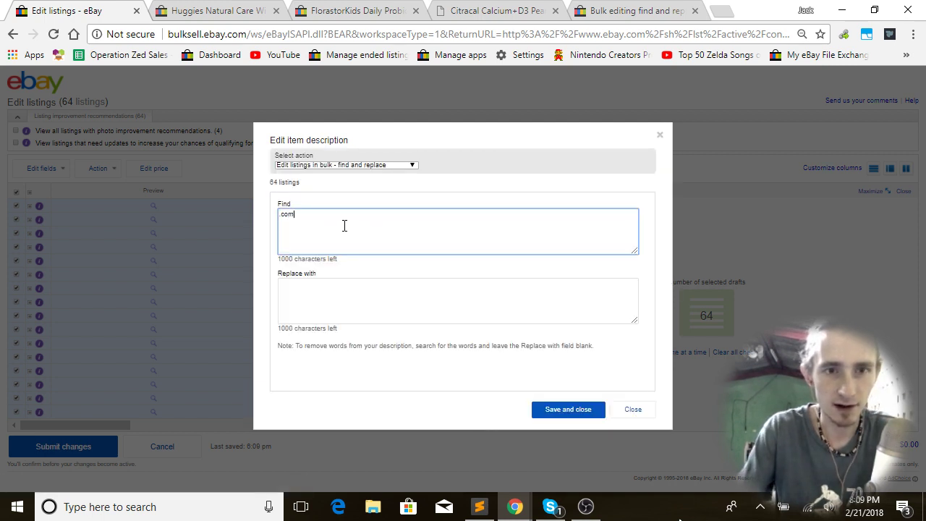
{"action": "left_click", "coordinate": [595, 410]}
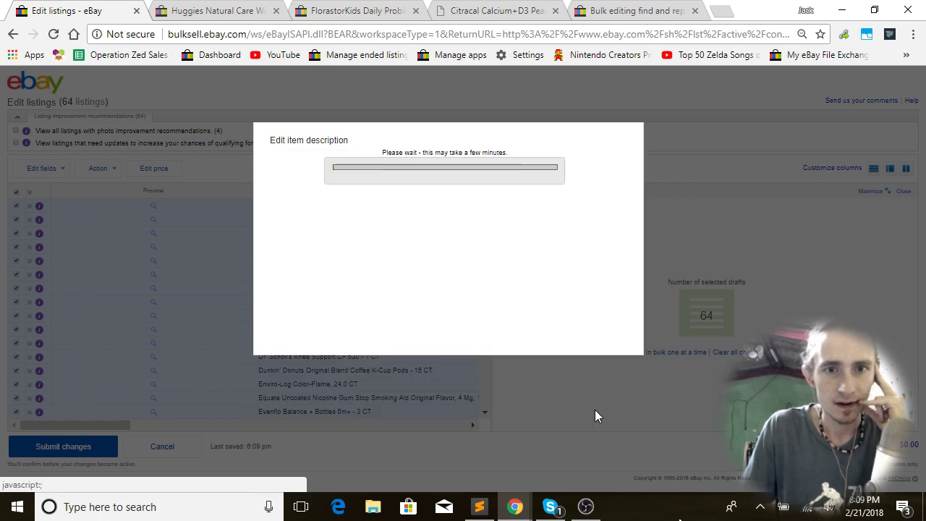
- Review the website addresses and contact lines in the FlorastorKids and Huggies descriptions while the bulk replacement processes
{"action": "left_click", "coordinate": [369, 10]}
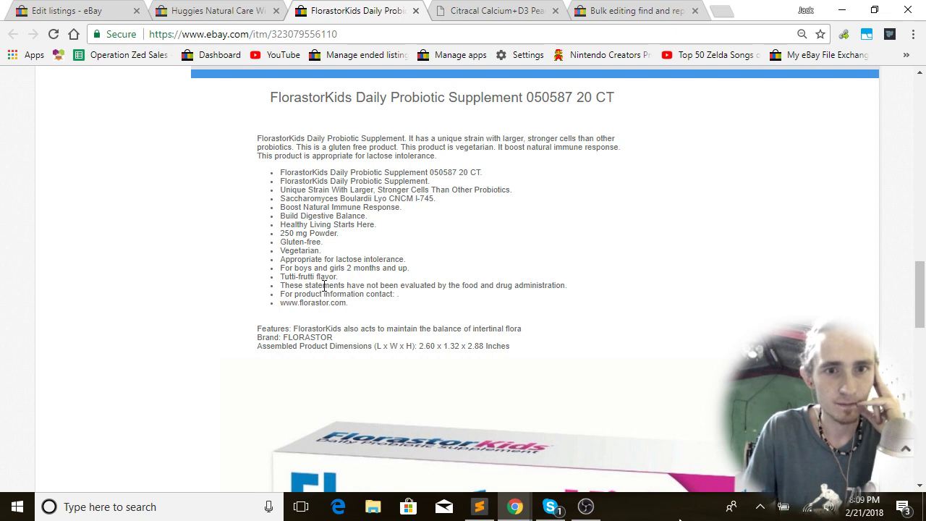
{"action": "scroll", "coordinate": [324, 285], "scroll_direction": "down", "scroll_amount": 2}
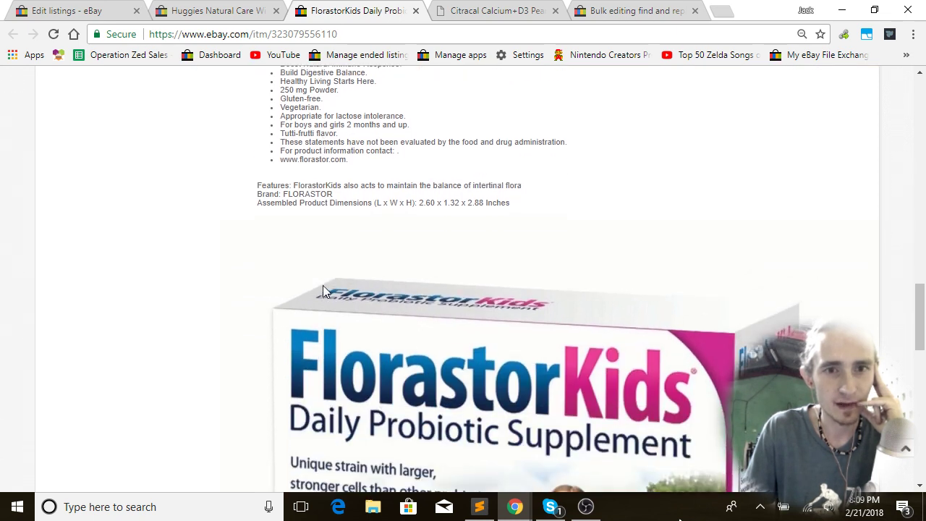
{"action": "scroll", "coordinate": [323, 285], "scroll_direction": "up", "scroll_amount": 1}
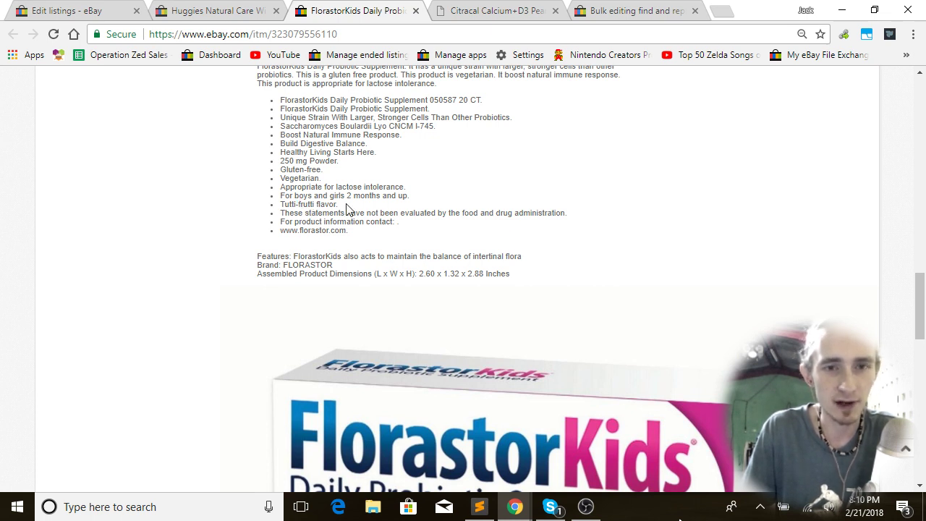
{"action": "left_click", "coordinate": [236, 10]}
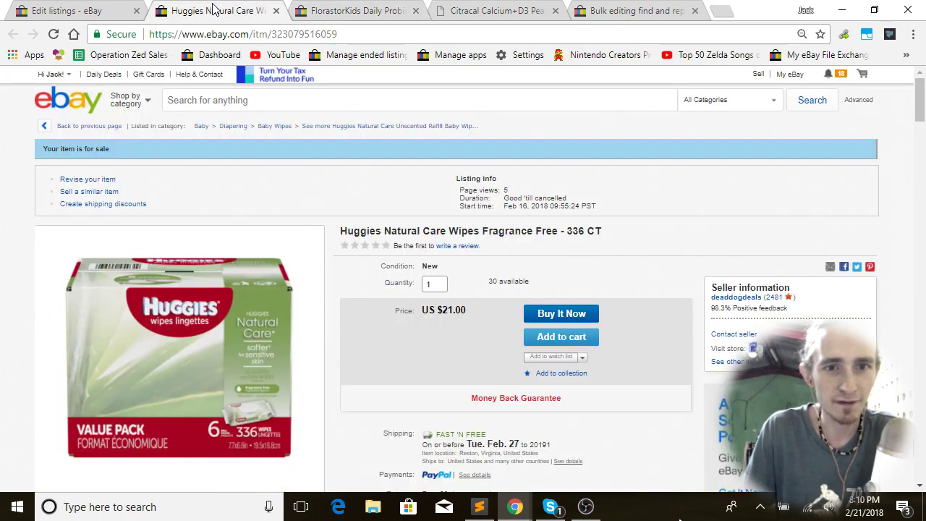
{"action": "scroll", "coordinate": [381, 243], "scroll_direction": "down", "scroll_amount": 20}
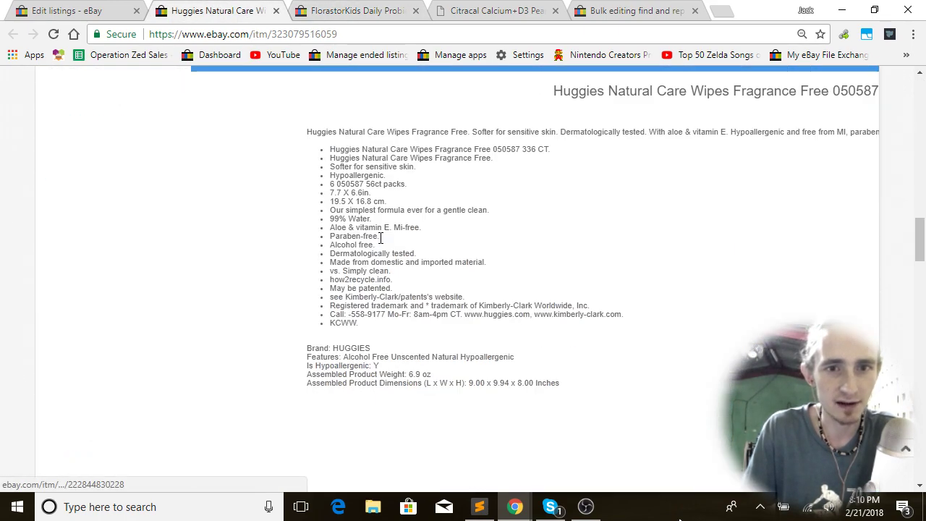
{"action": "scroll", "coordinate": [381, 245], "scroll_direction": "up", "scroll_amount": 1}
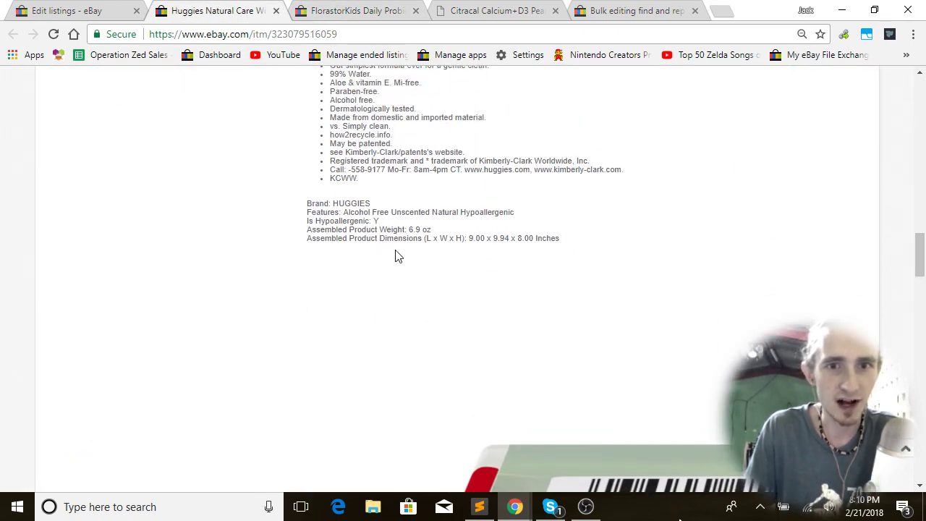
{"action": "scroll", "coordinate": [391, 210], "scroll_direction": "up", "scroll_amount": 1}
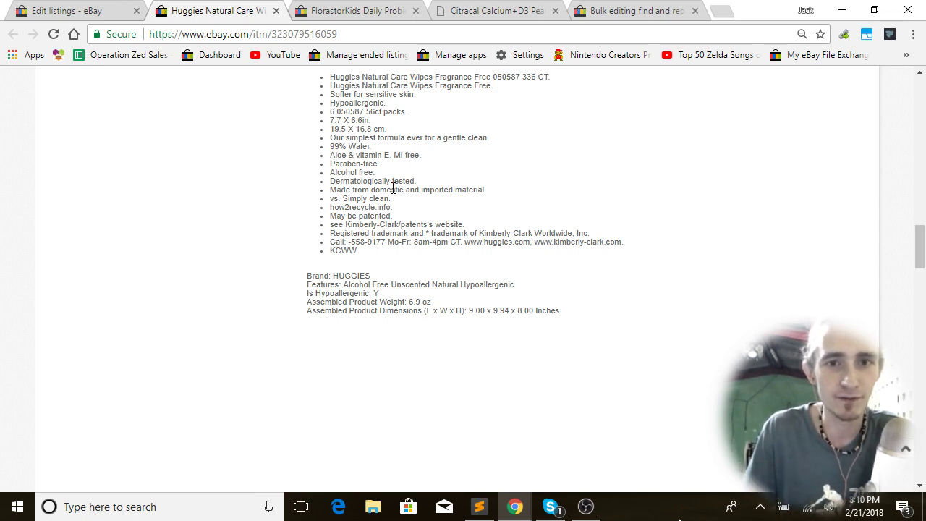
- Submit the bulk description changes for all listings and return to the flagged contact-information list
{"action": "left_click", "coordinate": [72, 8]}
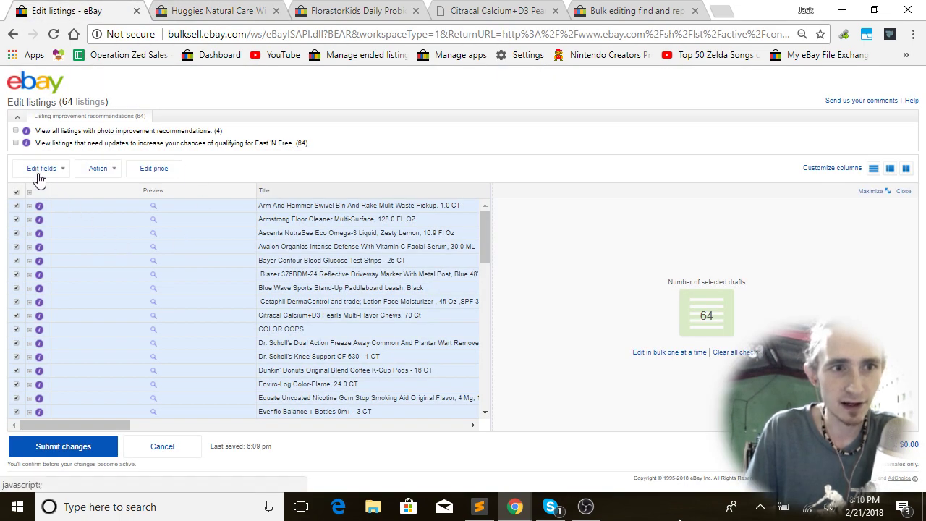
{"action": "left_click", "coordinate": [81, 448]}
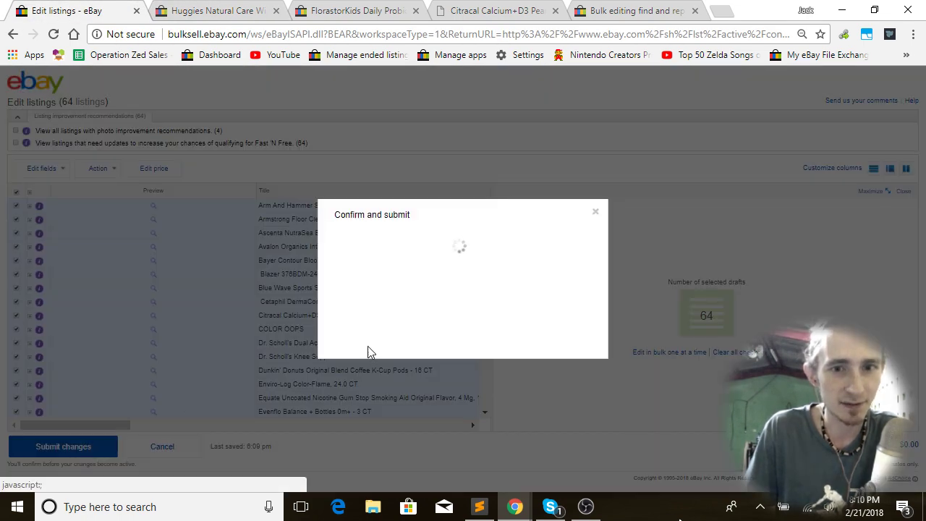
{"action": "left_click", "coordinate": [510, 344]}
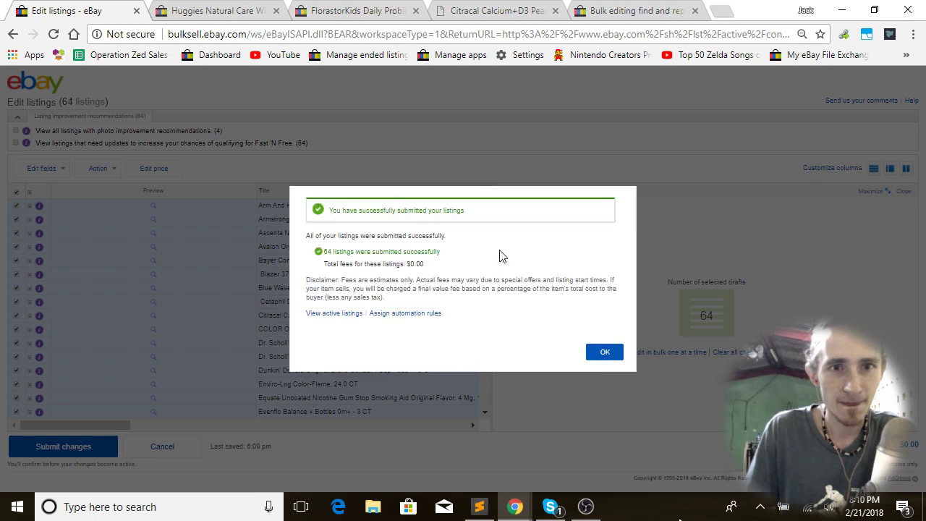
{"action": "left_click", "coordinate": [603, 354]}
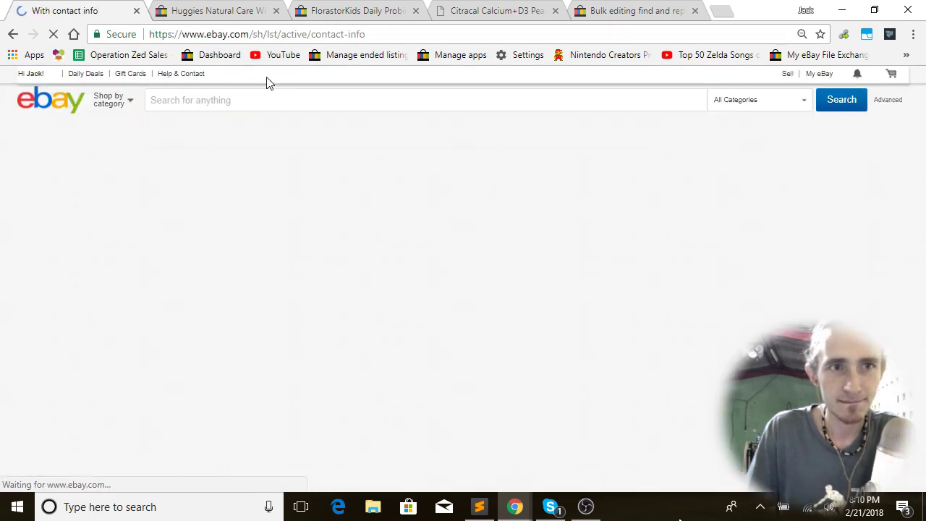
- Reload the Huggies wipes listing and highlight the description's contact line to check its website addresses
{"action": "left_click", "coordinate": [217, 10]}
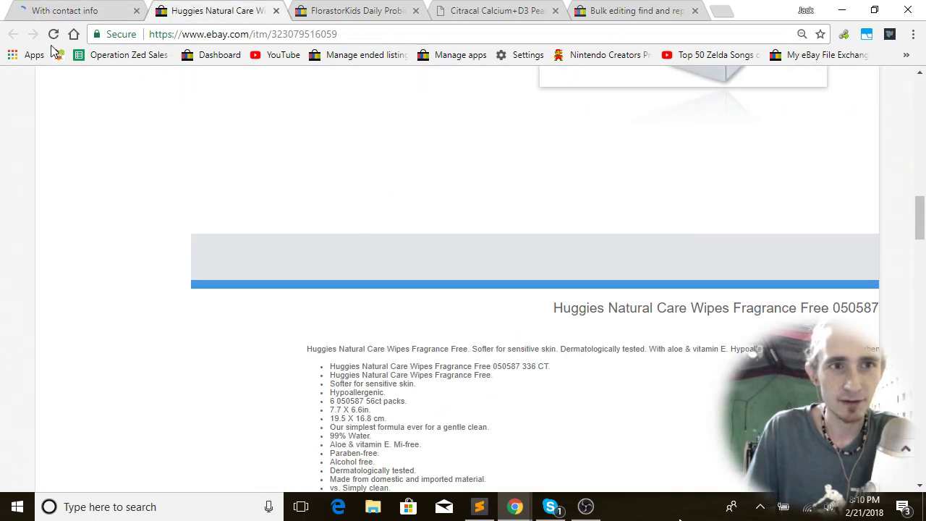
{"action": "left_click", "coordinate": [53, 34]}
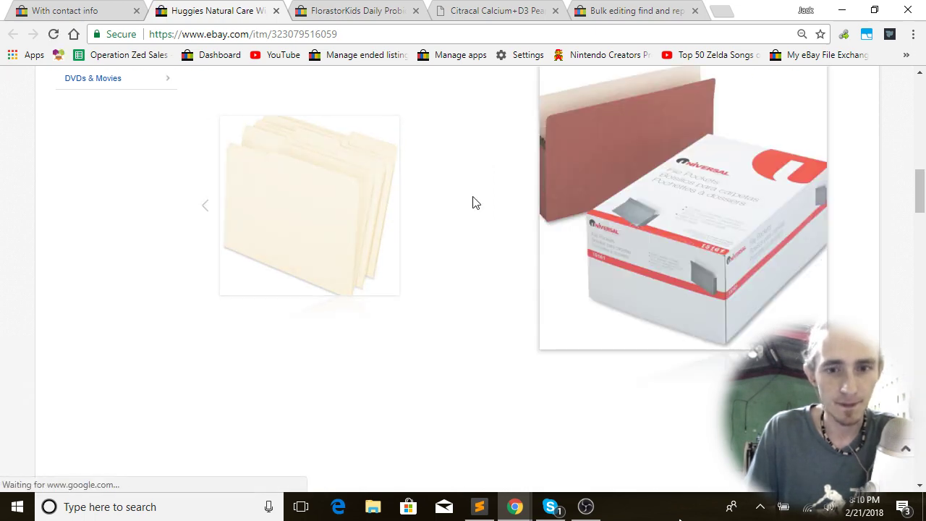
{"action": "scroll", "coordinate": [472, 203], "scroll_direction": "down", "scroll_amount": 5}
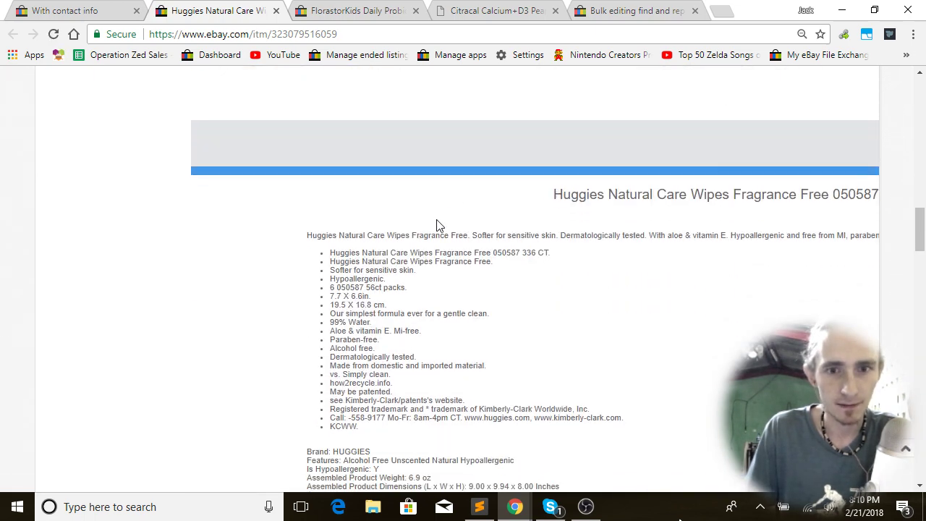
{"action": "triple_click", "coordinate": [492, 360]}
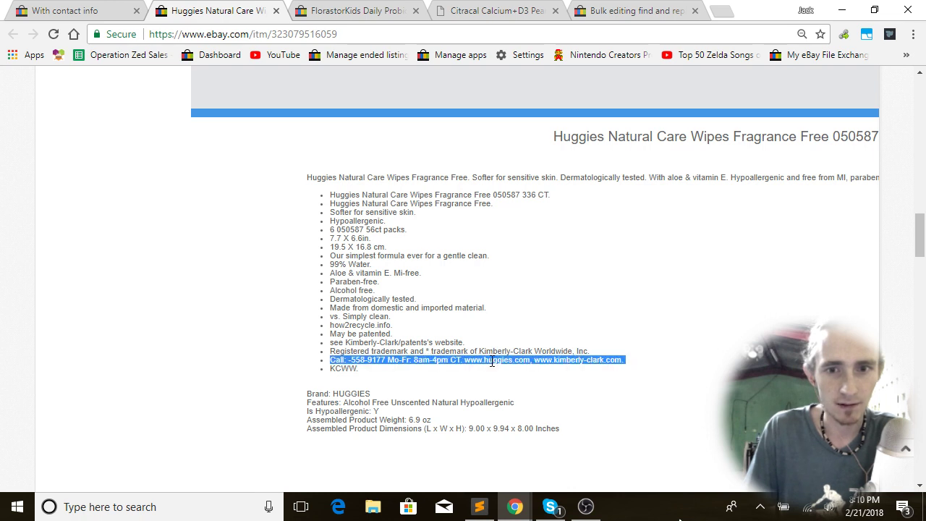
{"action": "double_click", "coordinate": [468, 359]}
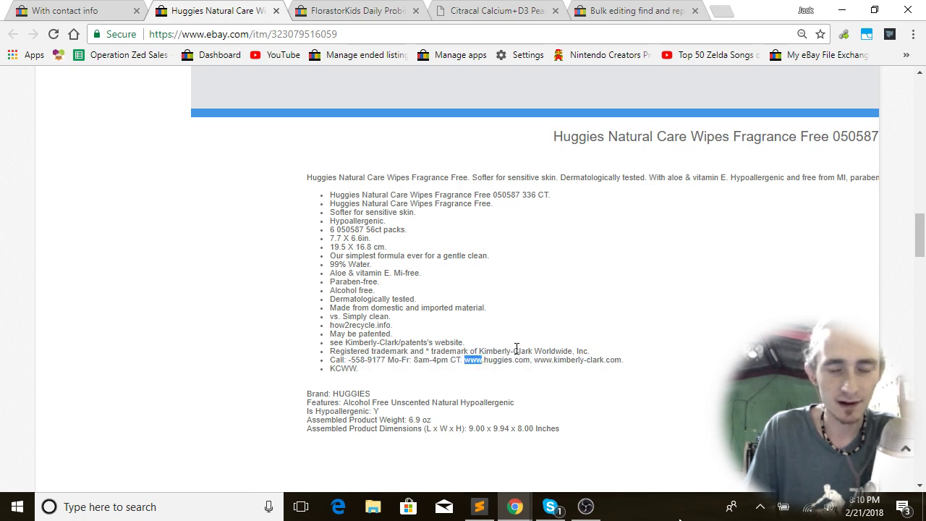
{"action": "left_click", "coordinate": [509, 355]}
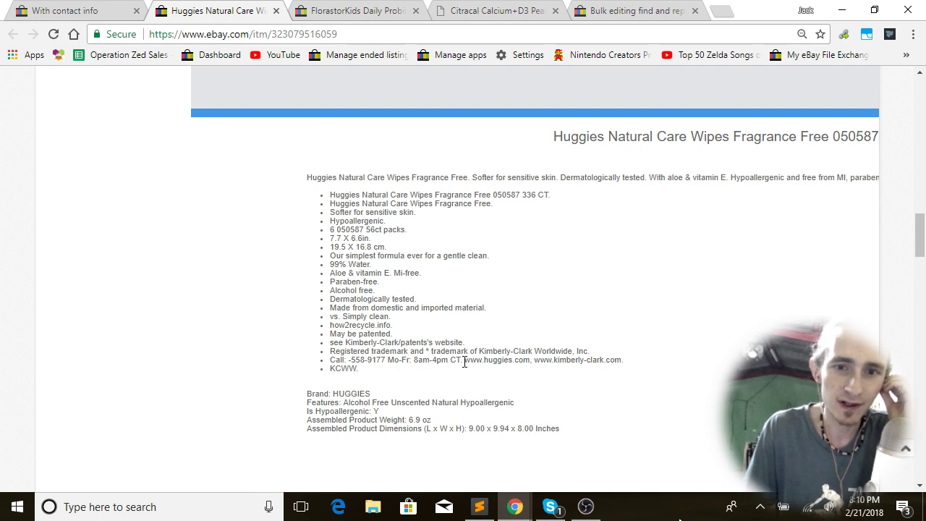
{"action": "left_click_drag", "start_coordinate": [464, 361], "coordinate": [484, 355]}
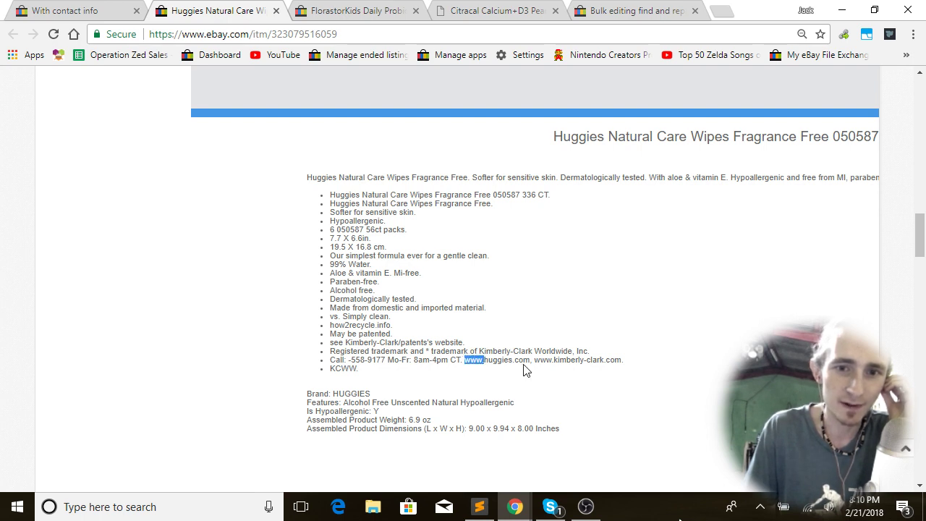
{"action": "left_click_drag", "start_coordinate": [484, 360], "coordinate": [527, 356]}
{"action": "left_click", "coordinate": [554, 355]}
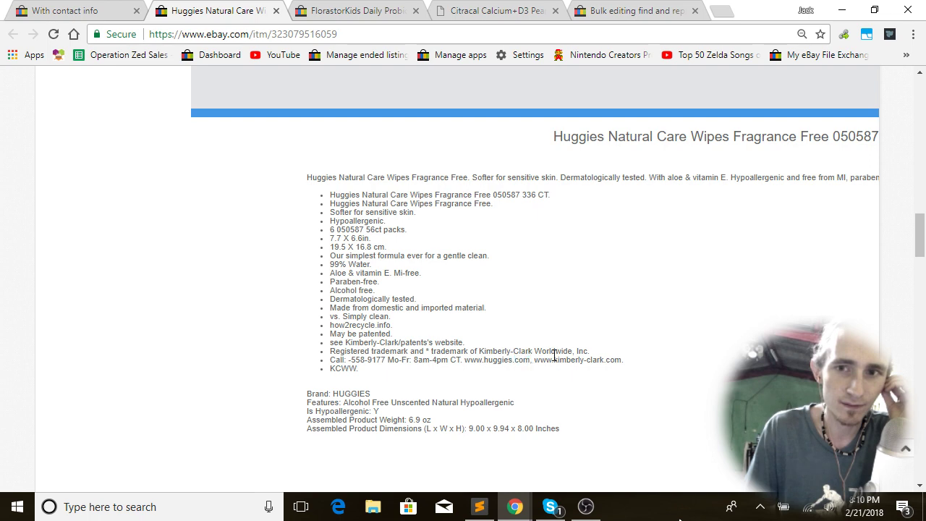
{"action": "scroll", "coordinate": [554, 354], "scroll_direction": "up", "scroll_amount": 15}
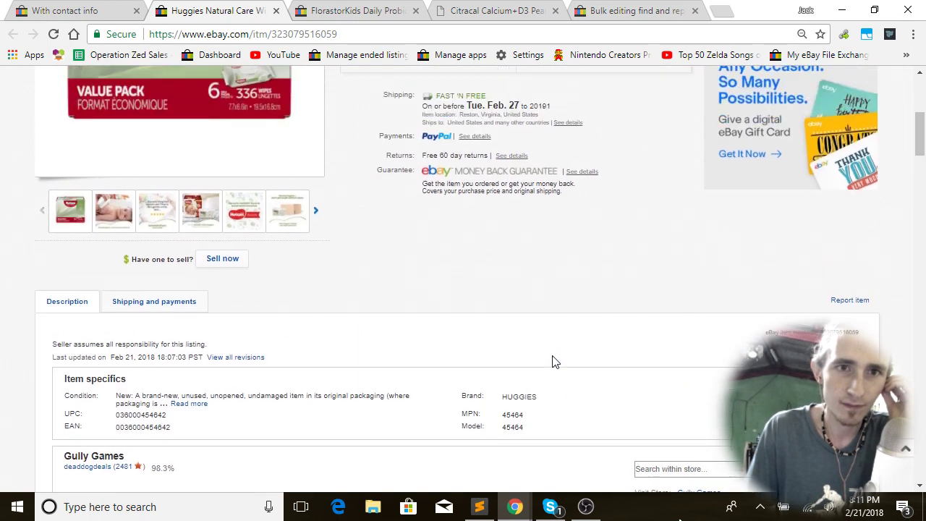
{"action": "scroll", "coordinate": [555, 360], "scroll_direction": "up", "scroll_amount": 3}
- Close the open listing and bulk-editing help pages and reload the flagged contact-information list
{"action": "left_click", "coordinate": [275, 11]}
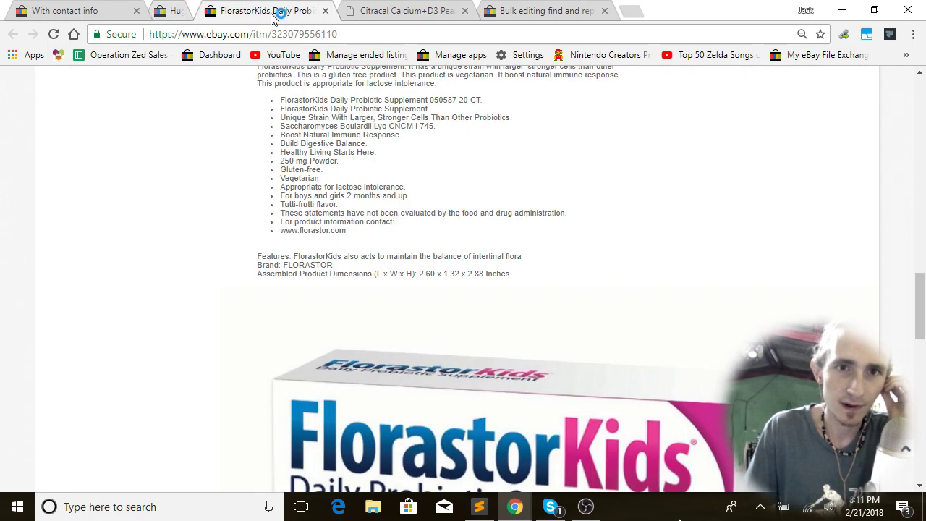
{"action": "key", "text": "ctrl+w"}
{"action": "key", "text": "ctrl+w"}
{"action": "key", "text": "ctrl+w"}
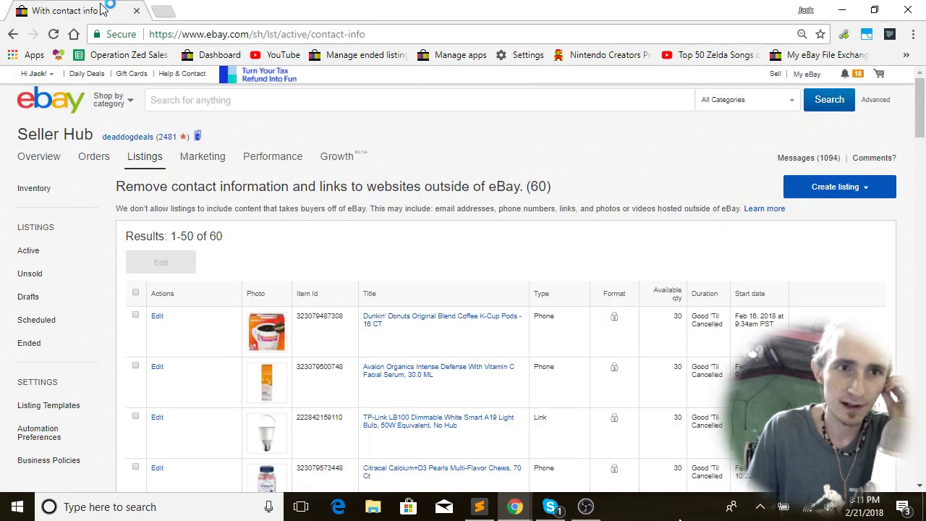
{"action": "scroll", "coordinate": [471, 241], "scroll_direction": "down", "scroll_amount": 2}
{"action": "scroll", "coordinate": [374, 217], "scroll_direction": "up", "scroll_amount": 1}
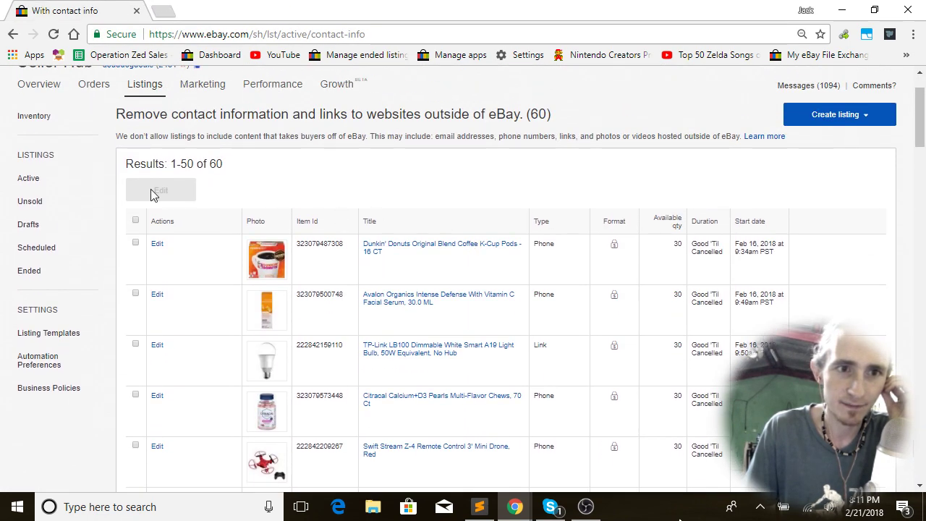
{"action": "left_click", "coordinate": [53, 34]}
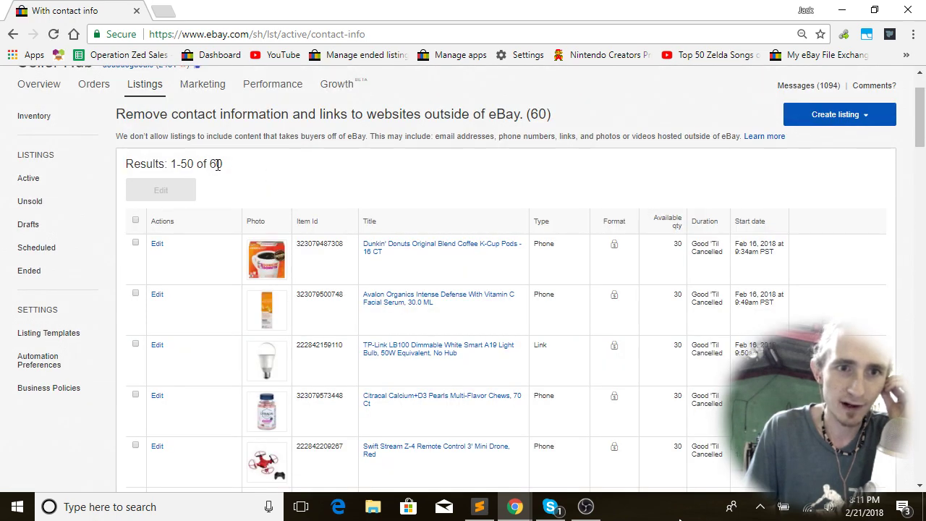
- Look through the flagged contact-information list, checking its result count, listing titles and violation types
{"action": "double_click", "coordinate": [217, 165]}
{"action": "left_click", "coordinate": [324, 172]}
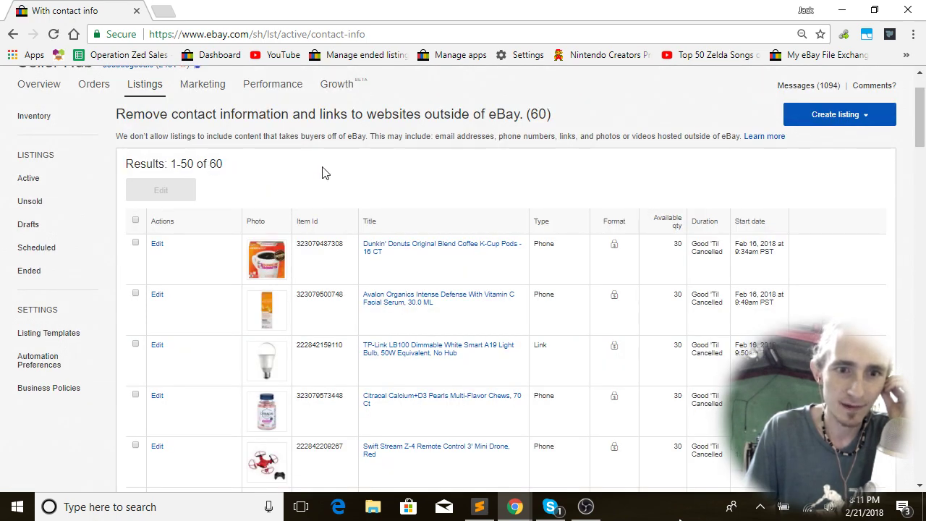
{"action": "right_click", "coordinate": [435, 246]}
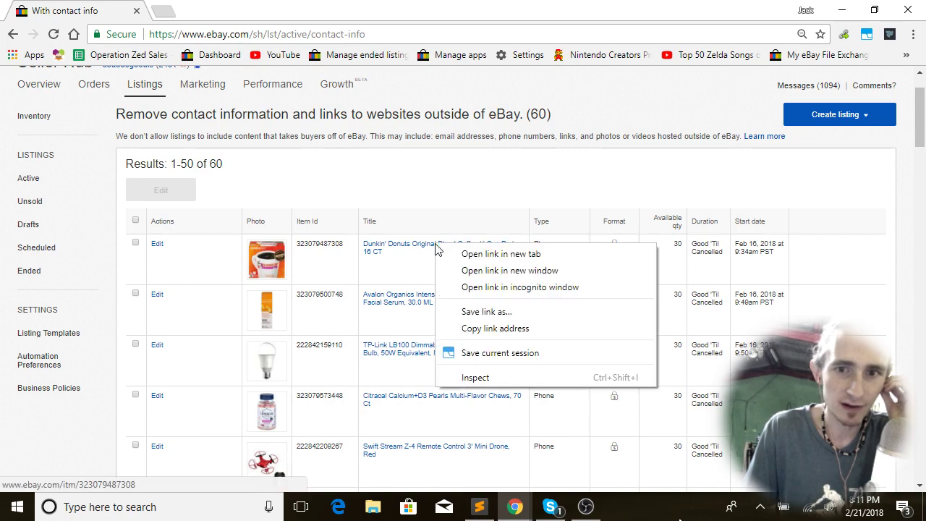
{"action": "left_click", "coordinate": [450, 187]}
{"action": "scroll", "coordinate": [450, 181], "scroll_direction": "down", "scroll_amount": 4}
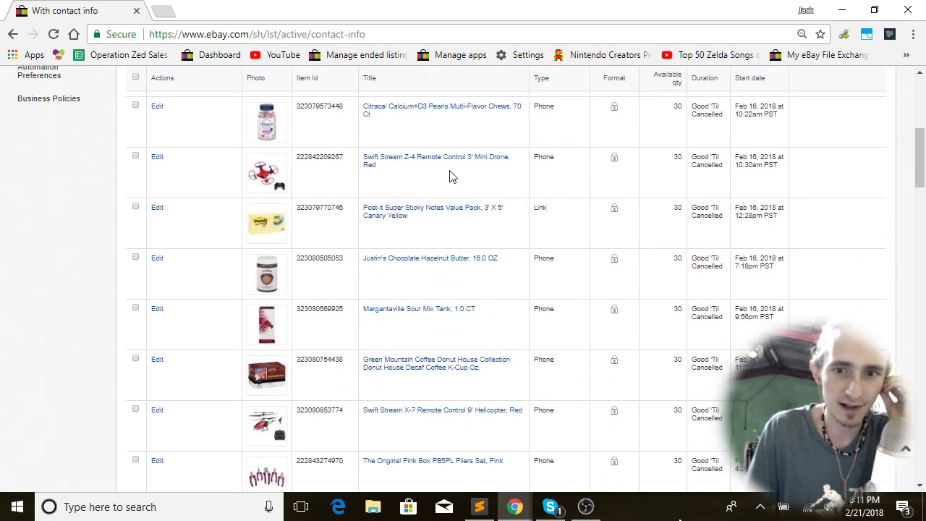
{"action": "scroll", "coordinate": [450, 178], "scroll_direction": "down", "scroll_amount": 15}
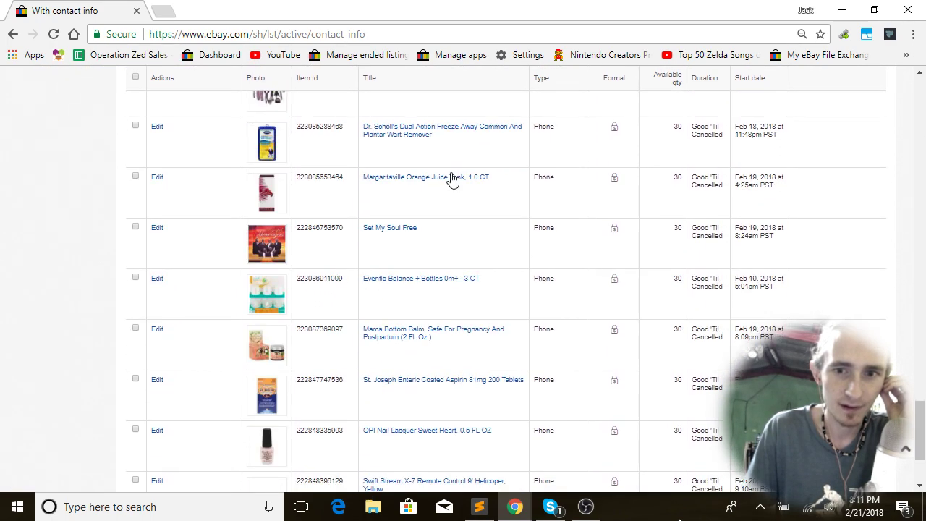
{"action": "scroll", "coordinate": [451, 179], "scroll_direction": "down", "scroll_amount": 3}
{"action": "scroll", "coordinate": [427, 234], "scroll_direction": "up", "scroll_amount": 20}
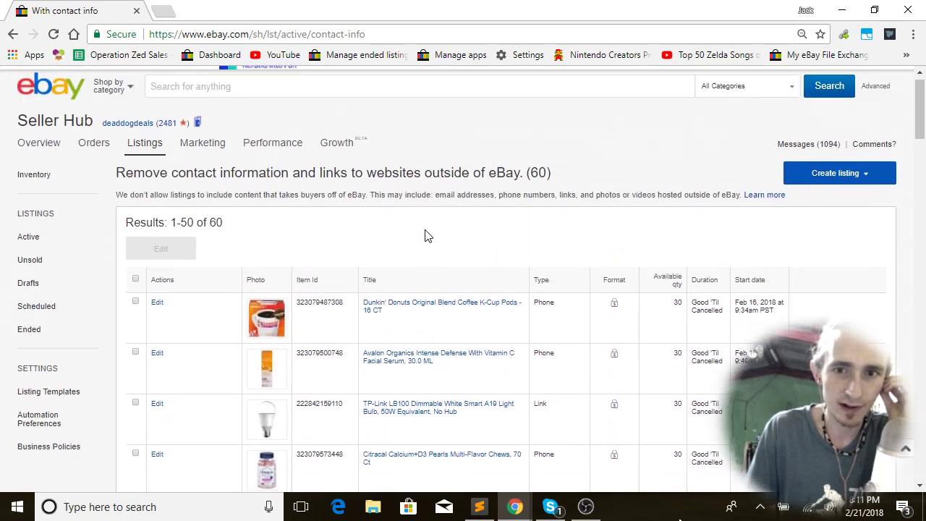
{"action": "scroll", "coordinate": [427, 234], "scroll_direction": "down", "scroll_amount": 3}
{"action": "scroll", "coordinate": [469, 259], "scroll_direction": "up", "scroll_amount": 2}
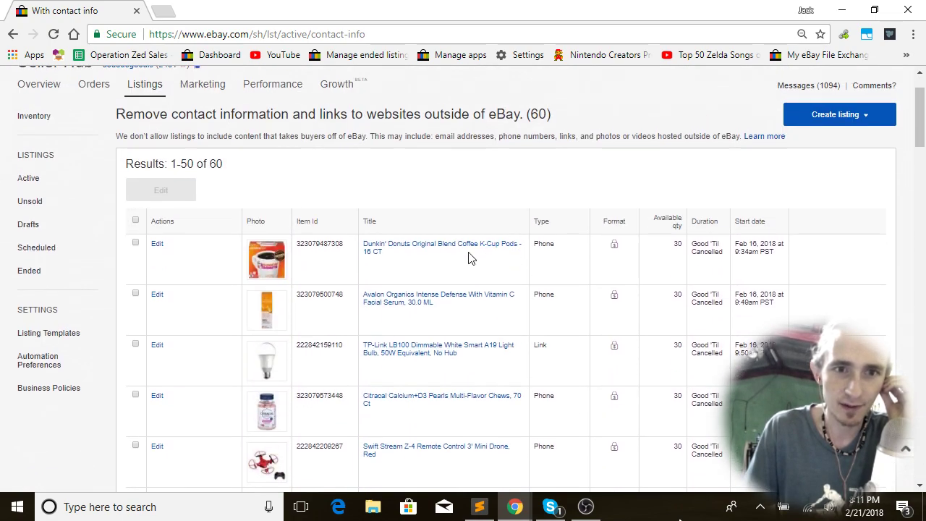
- Open the Dunkin' Donuts K-Cup Pods and Avalon Organics facial serum listings in separate tabs
{"action": "right_click", "coordinate": [416, 245]}
{"action": "left_click", "coordinate": [465, 250]}
{"action": "right_click", "coordinate": [404, 297]}
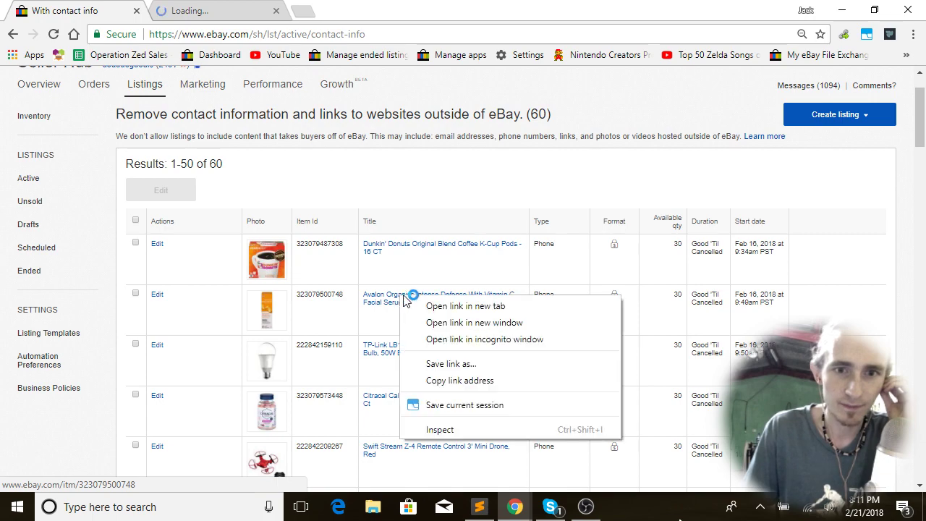
{"action": "left_click", "coordinate": [465, 305]}
{"action": "key", "text": "ctrl+Tab"}
{"action": "scroll", "coordinate": [395, 265], "scroll_direction": "down", "scroll_amount": 5}
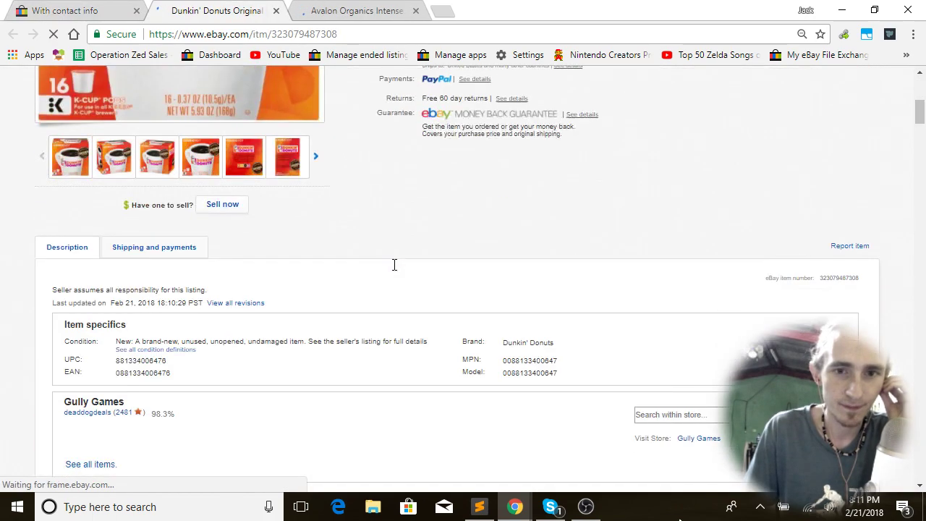
{"action": "scroll", "coordinate": [394, 265], "scroll_direction": "down", "scroll_amount": 6}
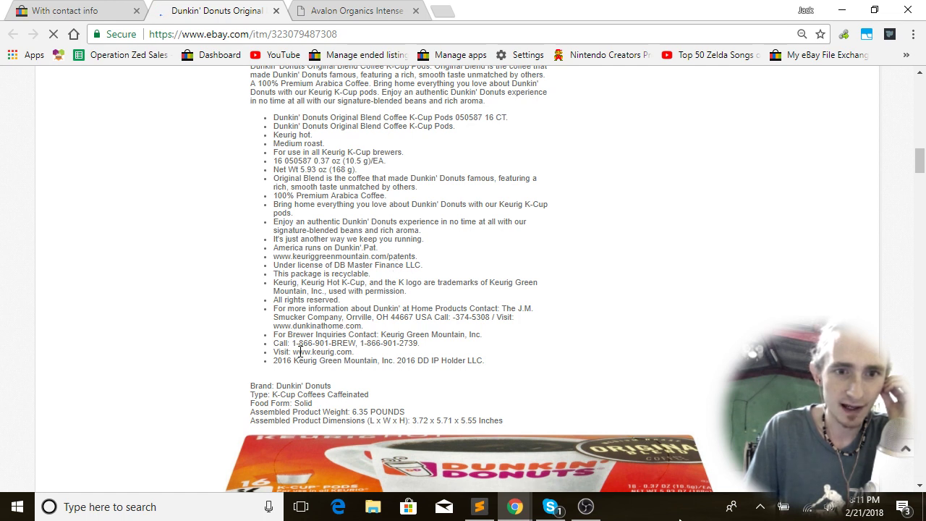
{"action": "left_click_drag", "start_coordinate": [294, 353], "coordinate": [311, 350]}
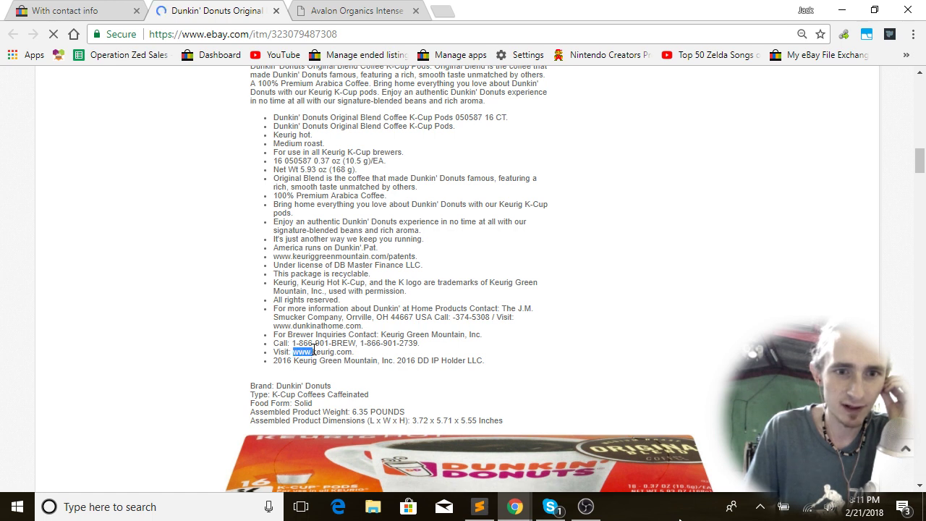
{"action": "left_click", "coordinate": [348, 342]}
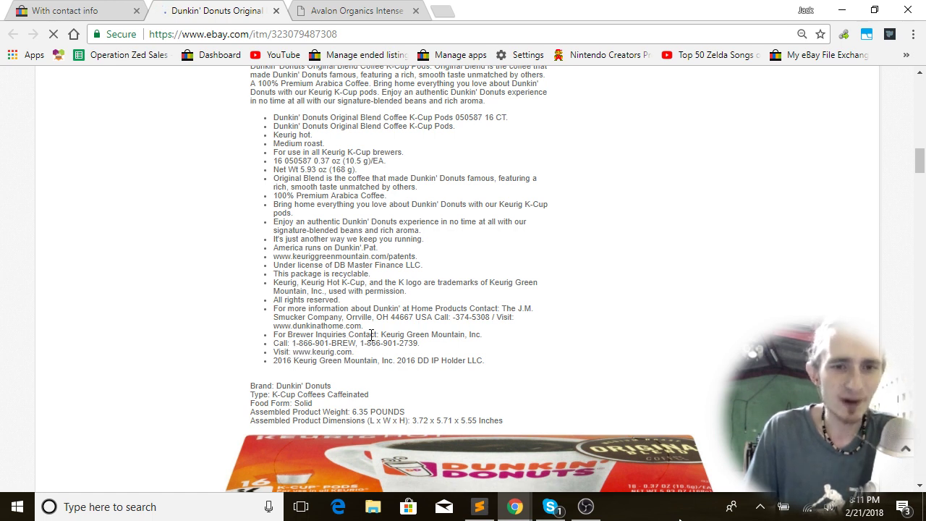
{"action": "left_click", "coordinate": [56, 9]}
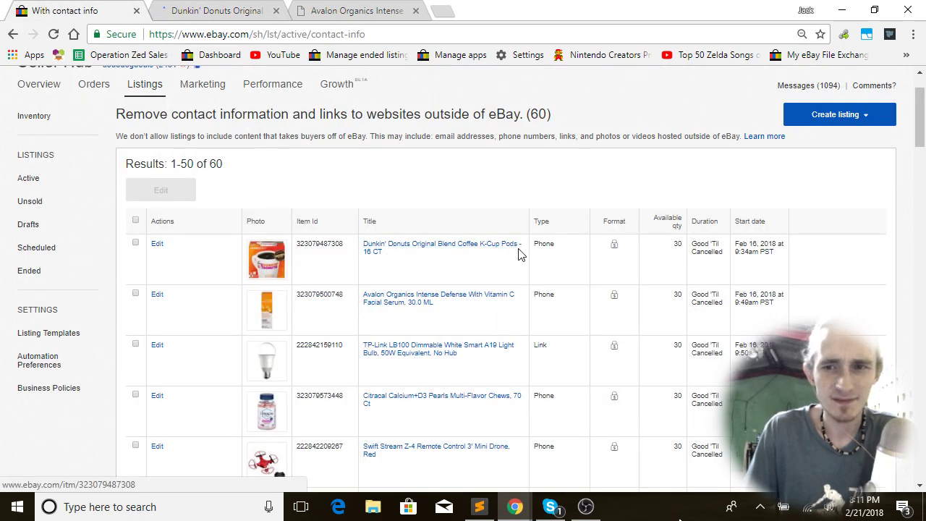
{"action": "left_click", "coordinate": [194, 7]}
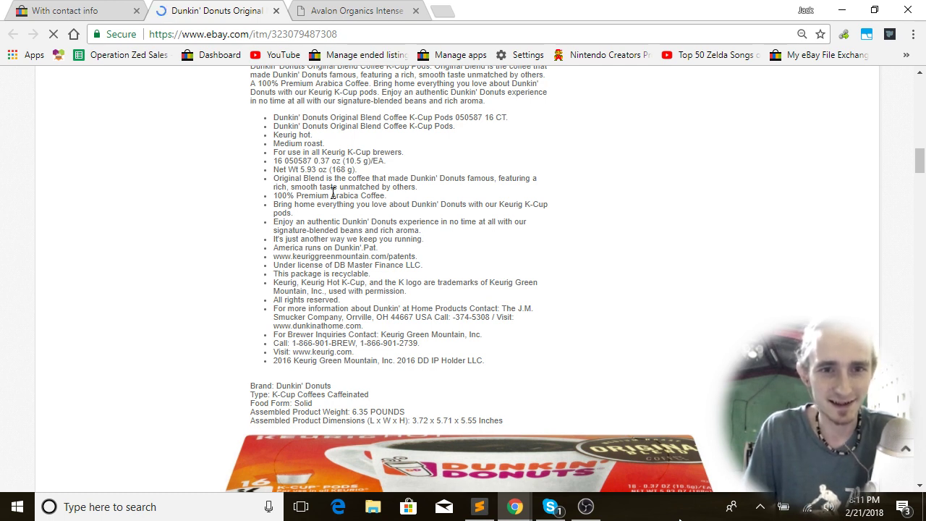
{"action": "double_click", "coordinate": [373, 257]}
{"action": "double_click", "coordinate": [294, 256]}
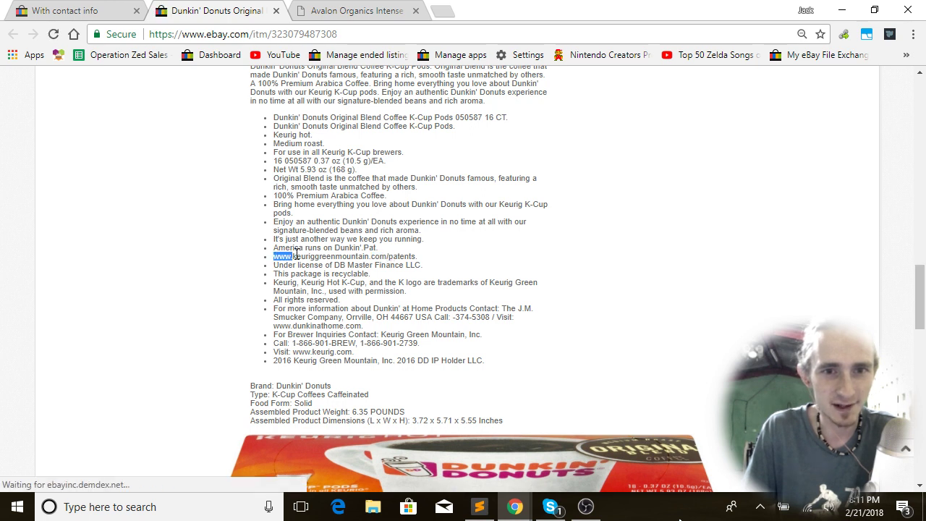
{"action": "left_click", "coordinate": [322, 256]}
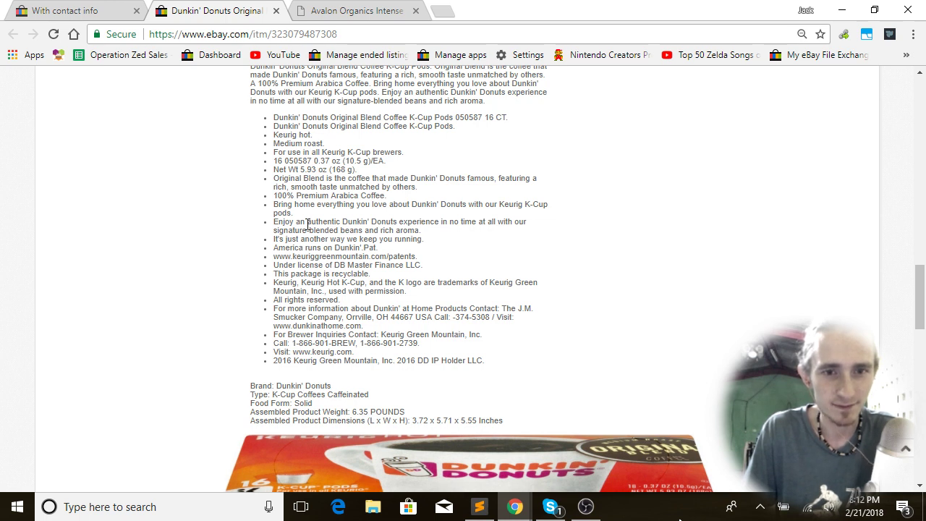
{"action": "left_click_drag", "start_coordinate": [292, 345], "coordinate": [313, 340]}
{"action": "left_click", "coordinate": [345, 308]}
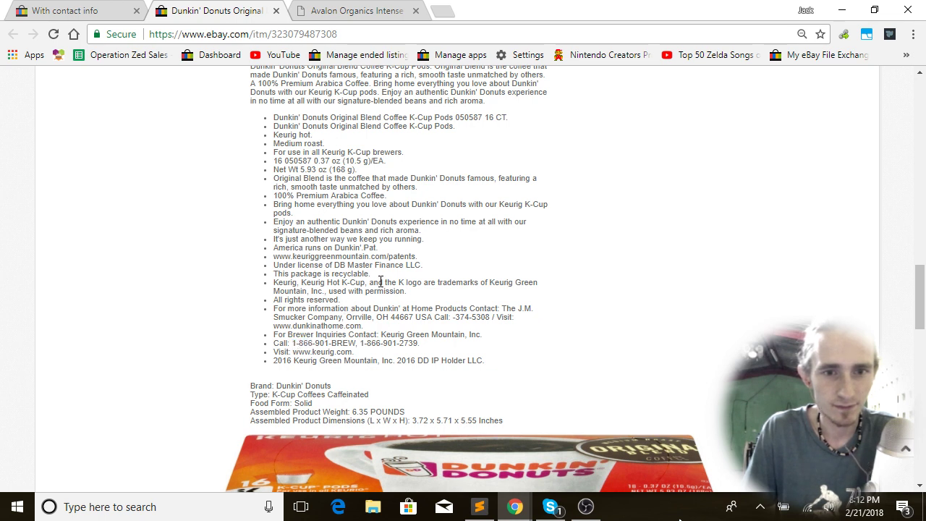
{"action": "scroll", "coordinate": [380, 281], "scroll_direction": "up", "scroll_amount": 15}
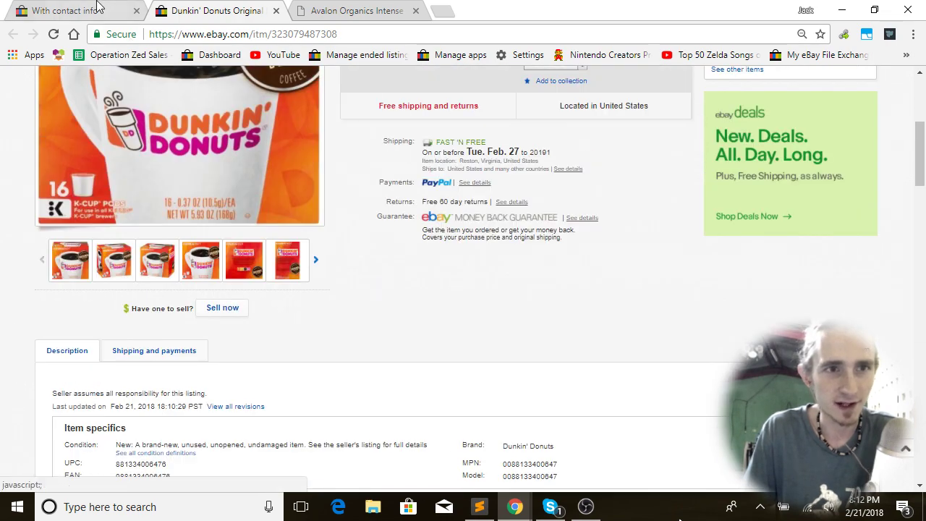
- Reload the flagged contact-information list and show 100 listings per page
{"action": "left_click", "coordinate": [93, 9]}
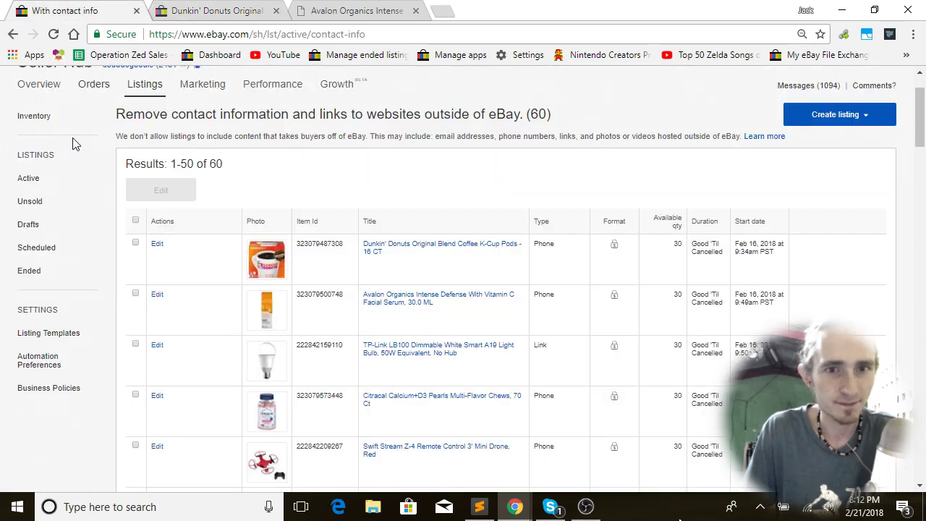
{"action": "left_click", "coordinate": [53, 35]}
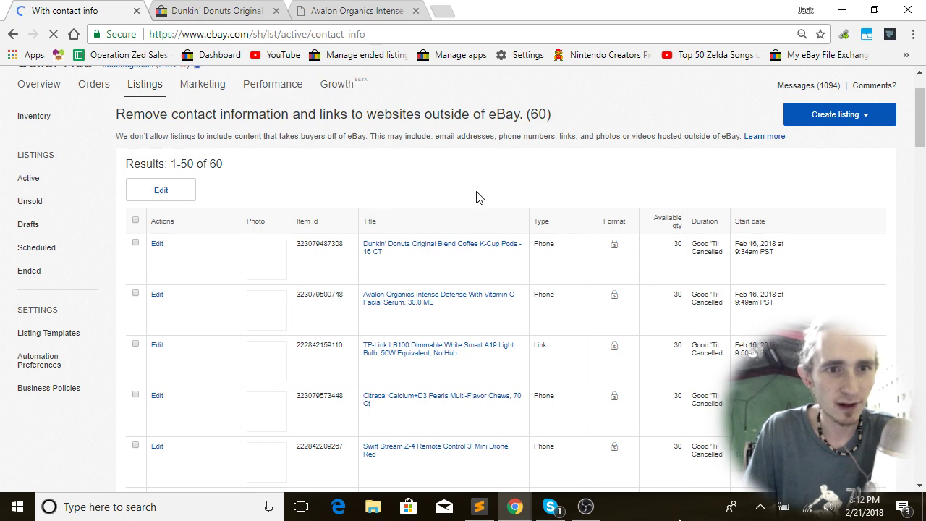
{"action": "scroll", "coordinate": [854, 207], "scroll_direction": "down", "scroll_amount": 20}
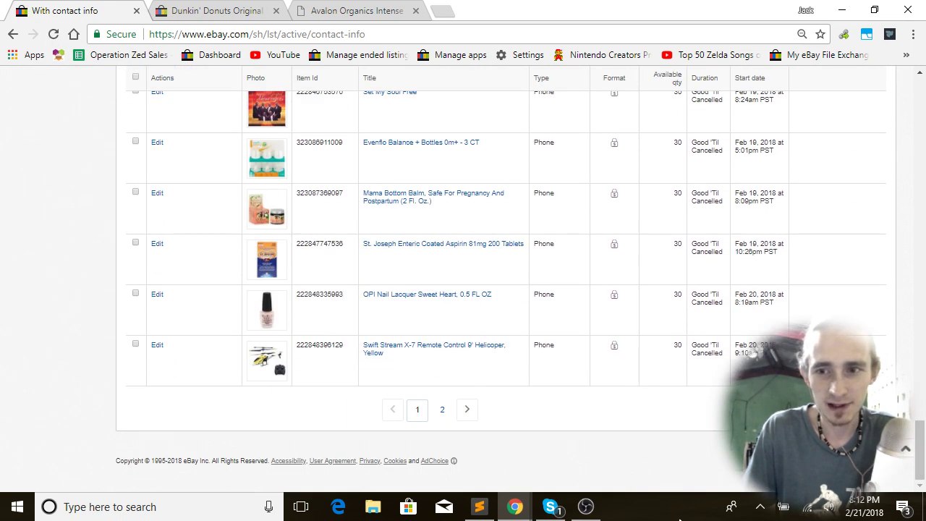
{"action": "left_click", "coordinate": [847, 410]}
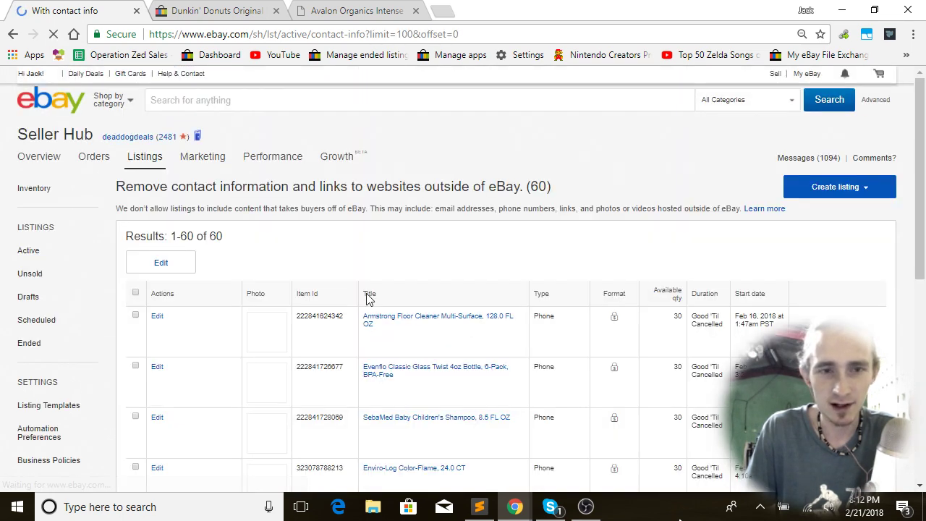
- Bring all flagged listings into the bulk editor, select every one and open their item description for editing
{"action": "left_click", "coordinate": [137, 294]}
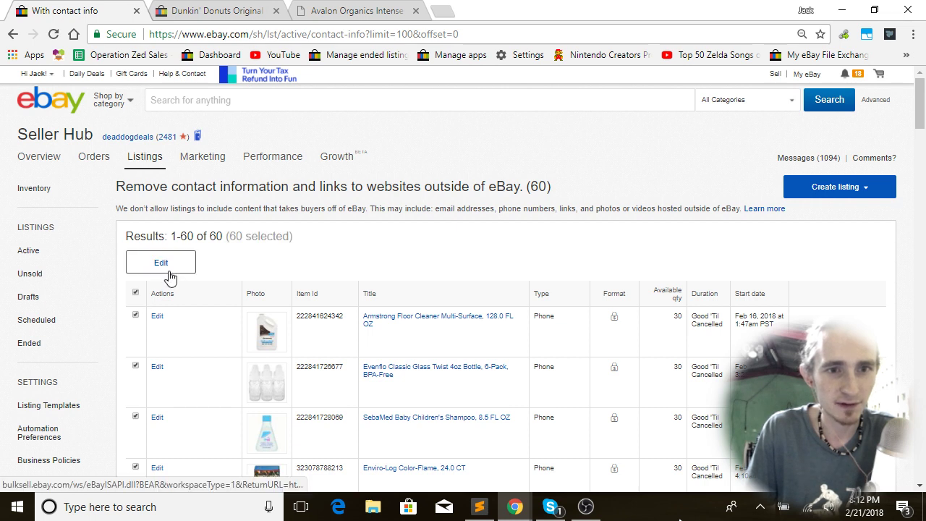
{"action": "left_click", "coordinate": [169, 274]}
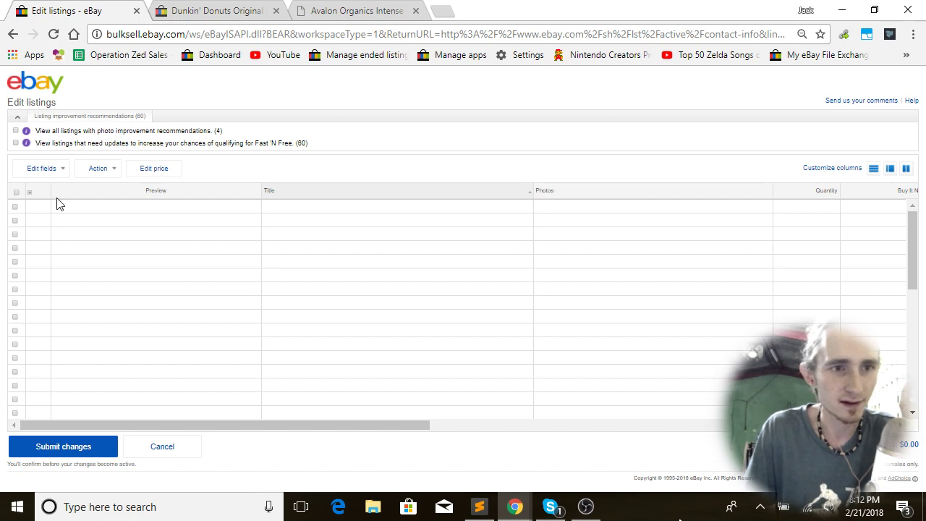
{"action": "left_click", "coordinate": [16, 193]}
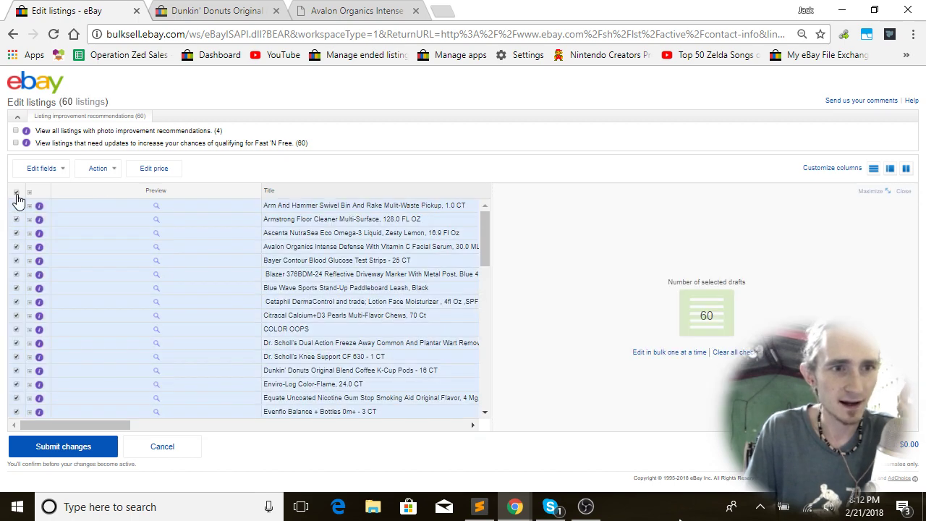
{"action": "left_click", "coordinate": [43, 168]}
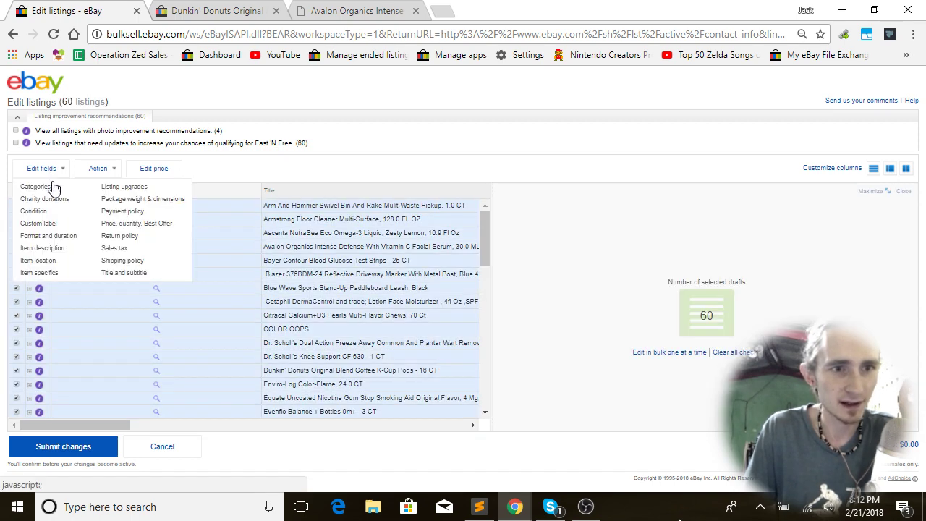
{"action": "left_click", "coordinate": [50, 249]}
- Copy the "-866-" prefix from the second phone number in the Dunkin' Donuts listing's description
{"action": "key", "text": "ctrl+Tab"}
{"action": "scroll", "coordinate": [342, 289], "scroll_direction": "down", "scroll_amount": 15}
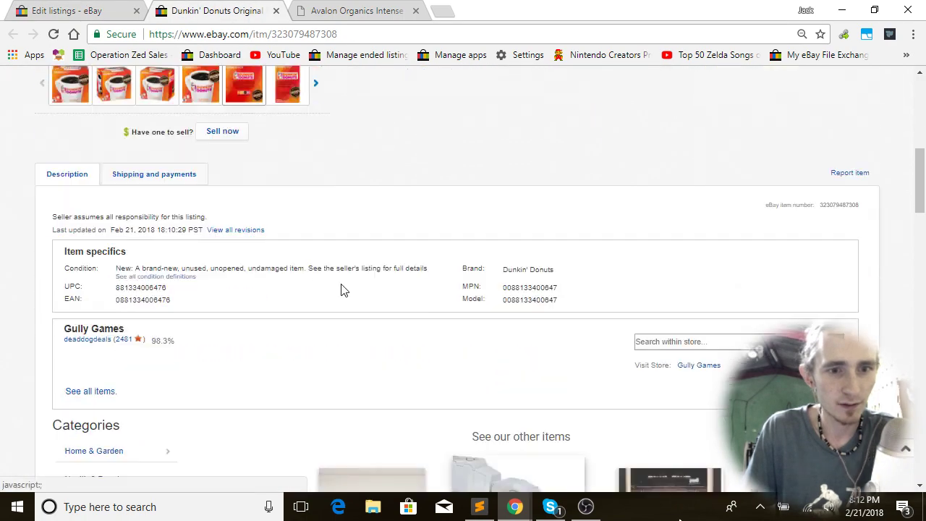
{"action": "scroll", "coordinate": [341, 290], "scroll_direction": "down", "scroll_amount": 3}
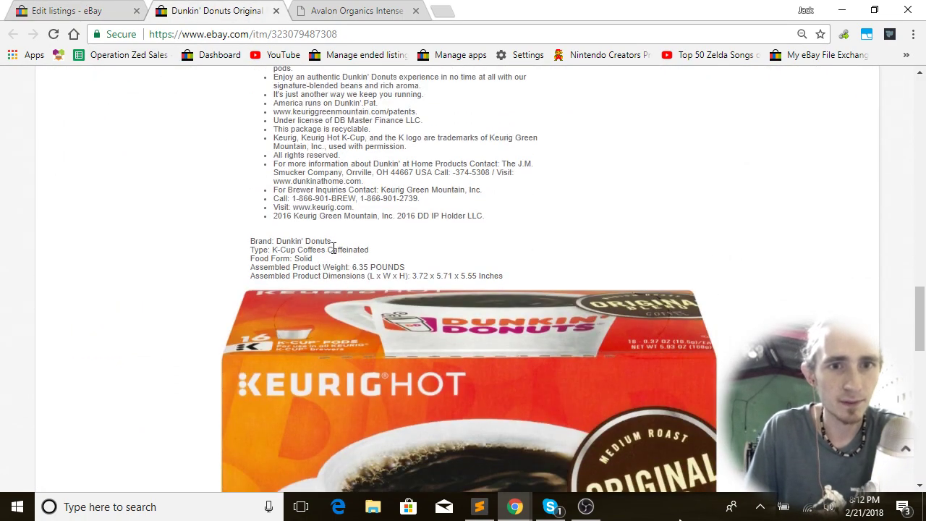
{"action": "scroll", "coordinate": [333, 249], "scroll_direction": "up", "scroll_amount": 1}
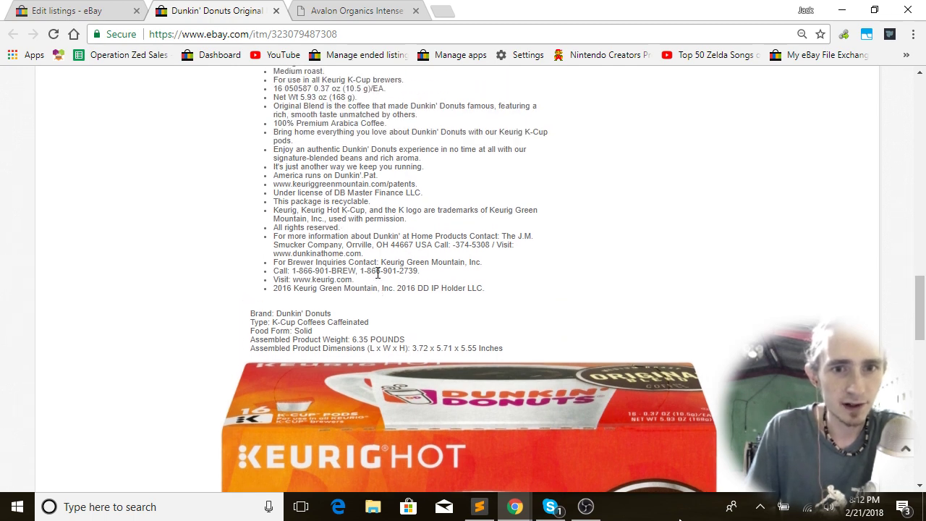
{"action": "left_click_drag", "start_coordinate": [365, 273], "coordinate": [384, 271]}
{"action": "key", "text": "ctrl+c"}
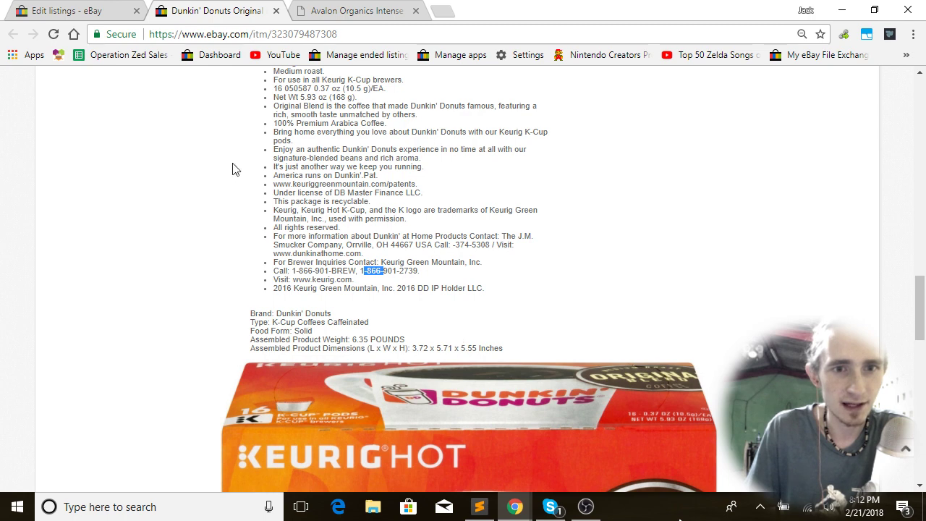
- Set the bulk description edit to find and replace "-866-" with nothing, and save it for the selected listings
{"action": "left_click", "coordinate": [73, 10]}
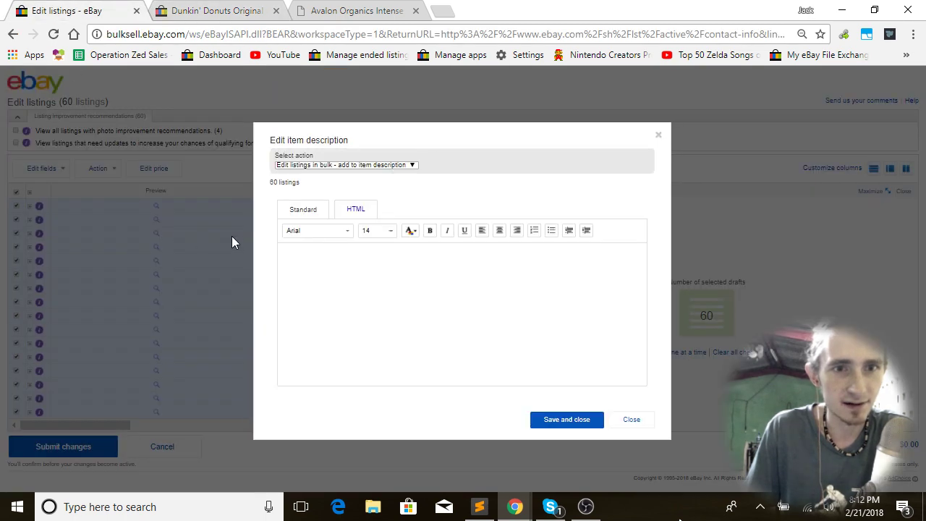
{"action": "left_click", "coordinate": [365, 165]}
{"action": "left_click", "coordinate": [339, 206]}
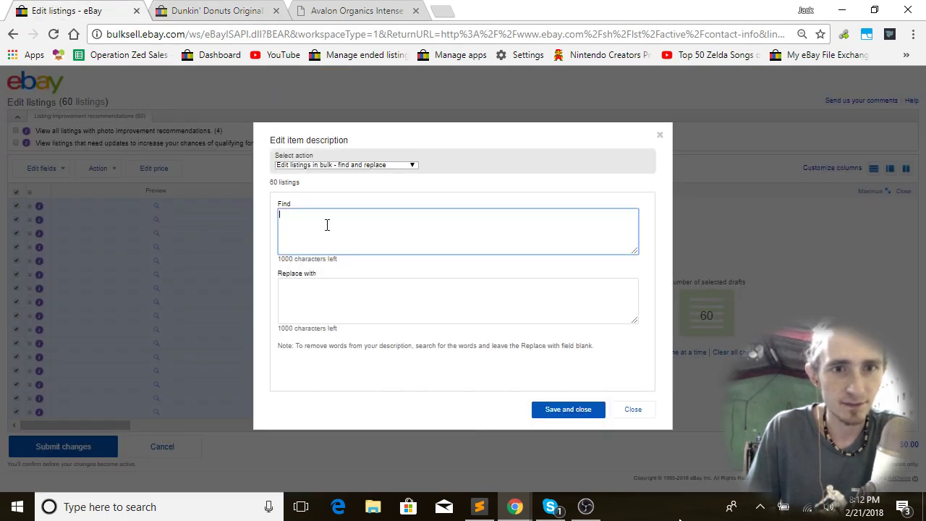
{"action": "key", "text": "ctrl+v"}
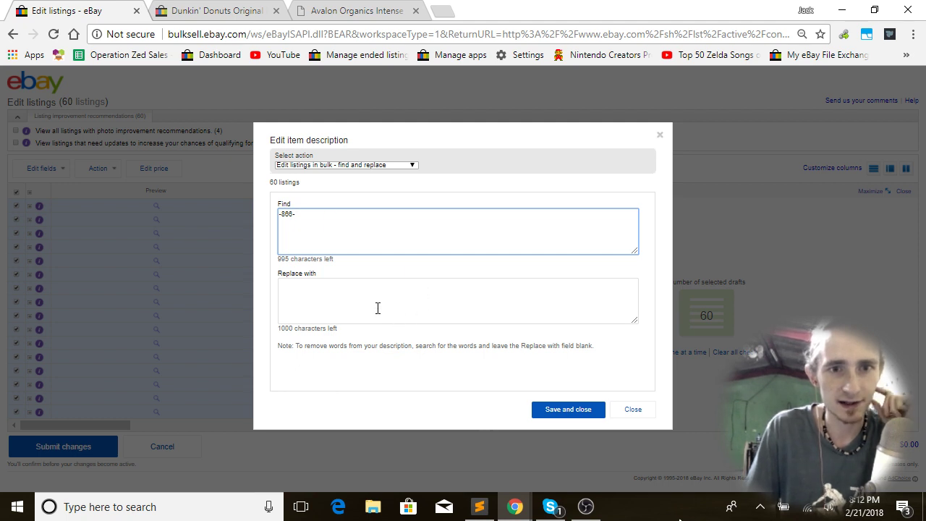
{"action": "left_click", "coordinate": [566, 410]}
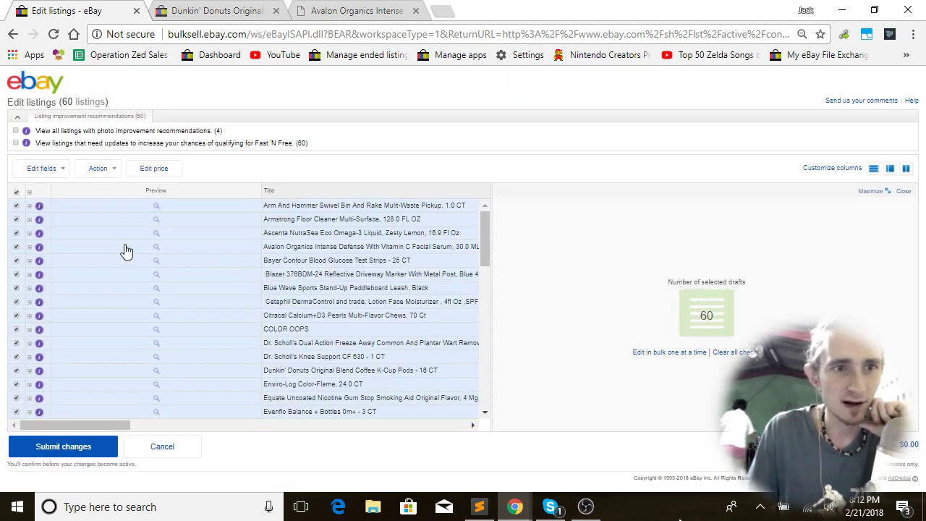
- Submit and confirm the changes to the selected listings, and reload the flagged contact-information list
{"action": "left_click", "coordinate": [83, 449]}
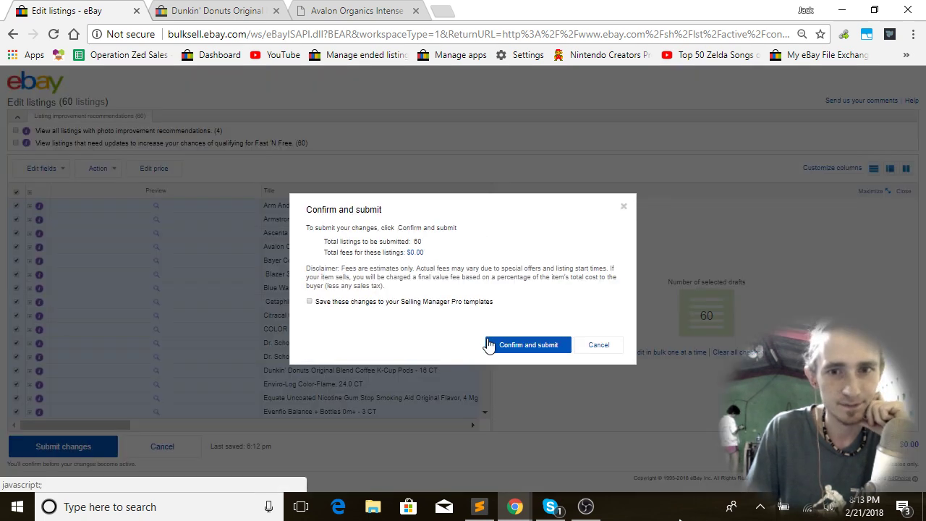
{"action": "left_click", "coordinate": [522, 346]}
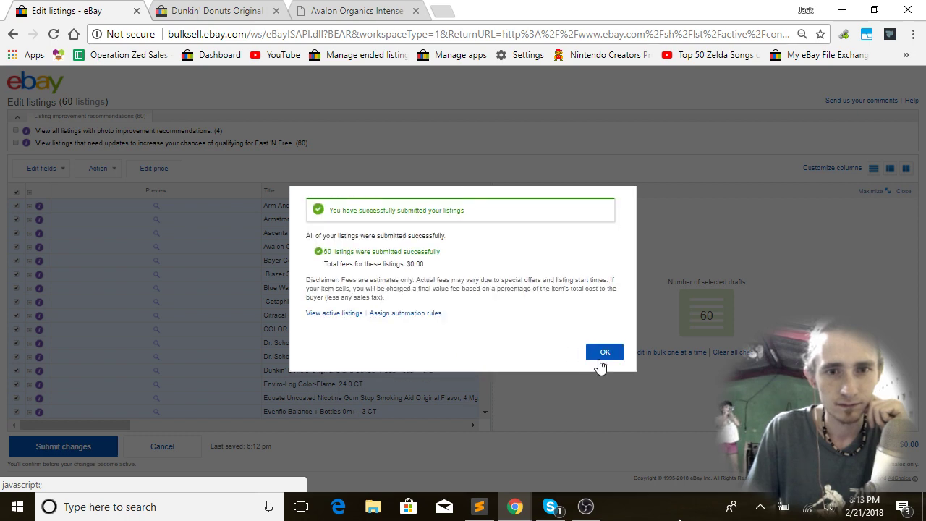
{"action": "left_click", "coordinate": [606, 354]}
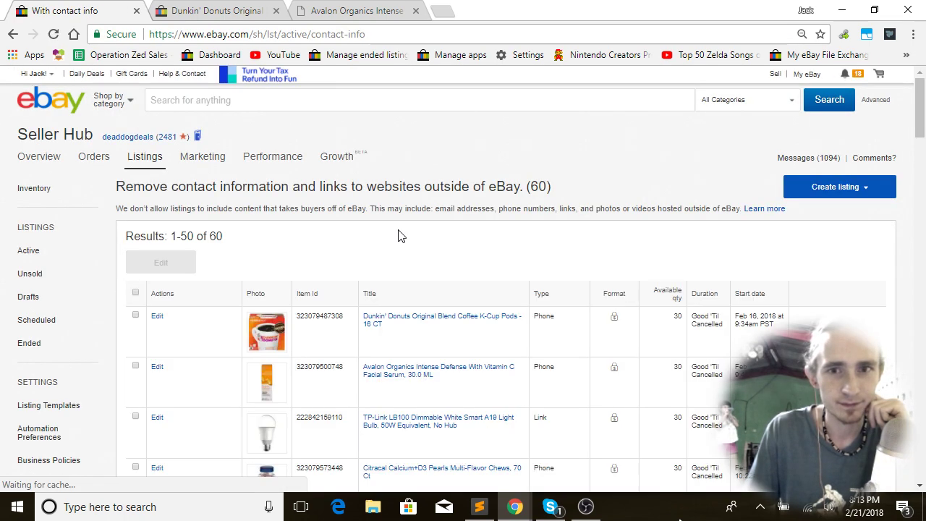
{"action": "left_click", "coordinate": [54, 35]}
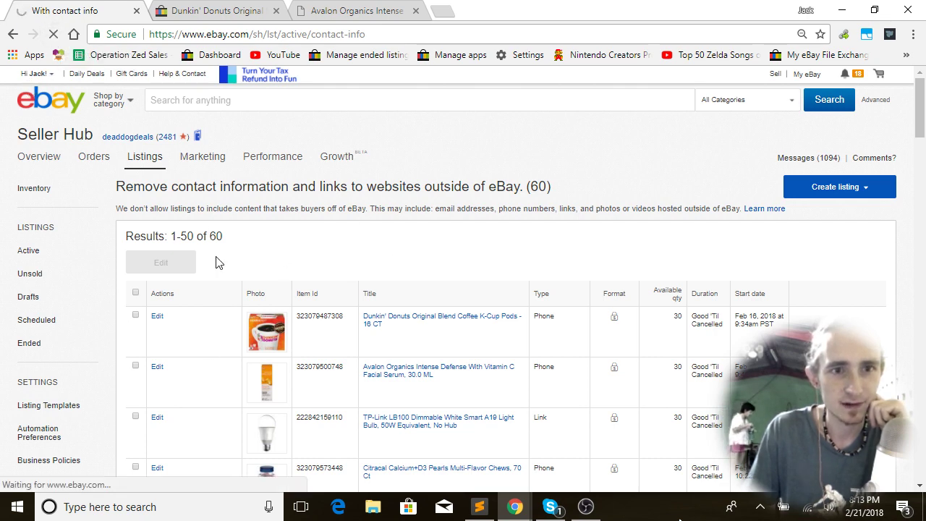
- Reload the Dunkin' Donuts listing and check its description's "Call:" line for the "-866-" prefix
{"action": "key", "text": "ctrl+Tab"}
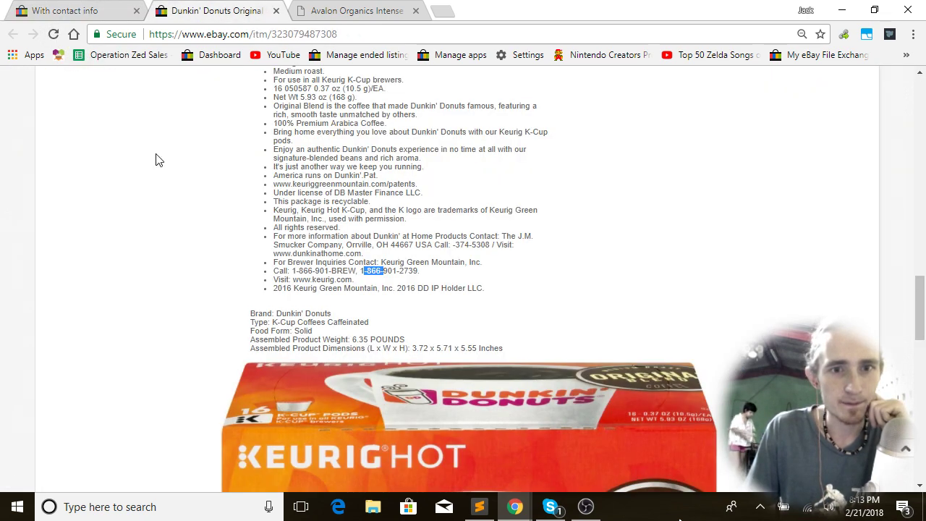
{"action": "left_click", "coordinate": [53, 34]}
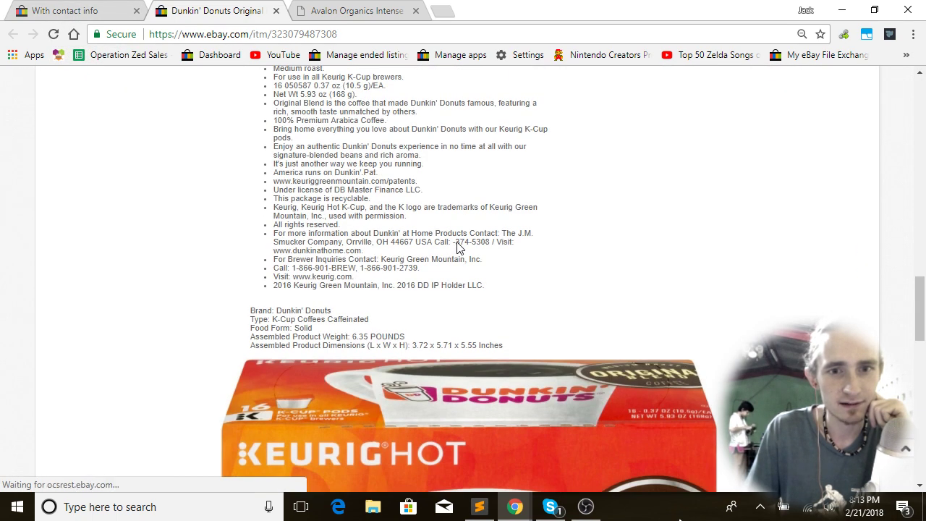
{"action": "left_click_drag", "start_coordinate": [363, 267], "coordinate": [383, 264]}
{"action": "left_click", "coordinate": [370, 265]}
{"action": "double_click", "coordinate": [383, 265]}
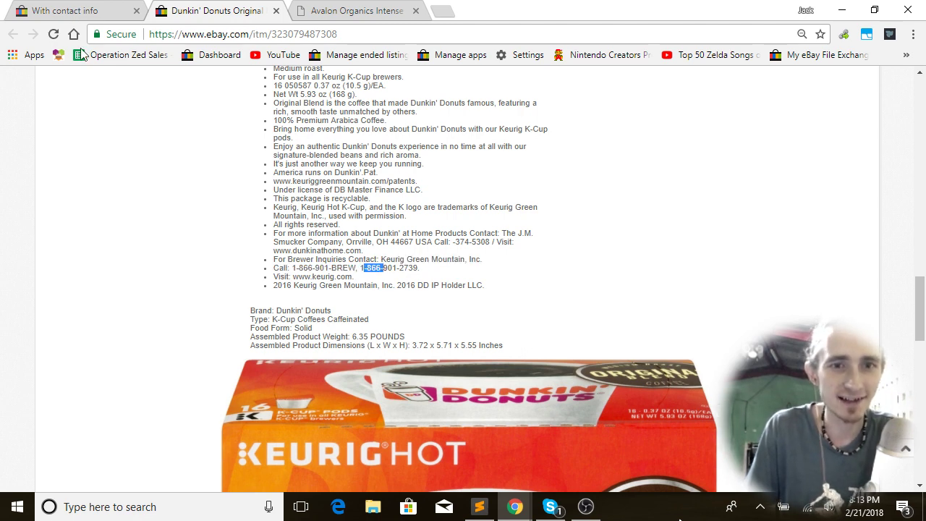
- Close the two open listing tabs and reopen the Dunkin' Donuts K-Cup Pods listing from the flagged list in a new tab
{"action": "left_click", "coordinate": [55, 8]}
{"action": "scroll", "coordinate": [352, 250], "scroll_direction": "down", "scroll_amount": 1}
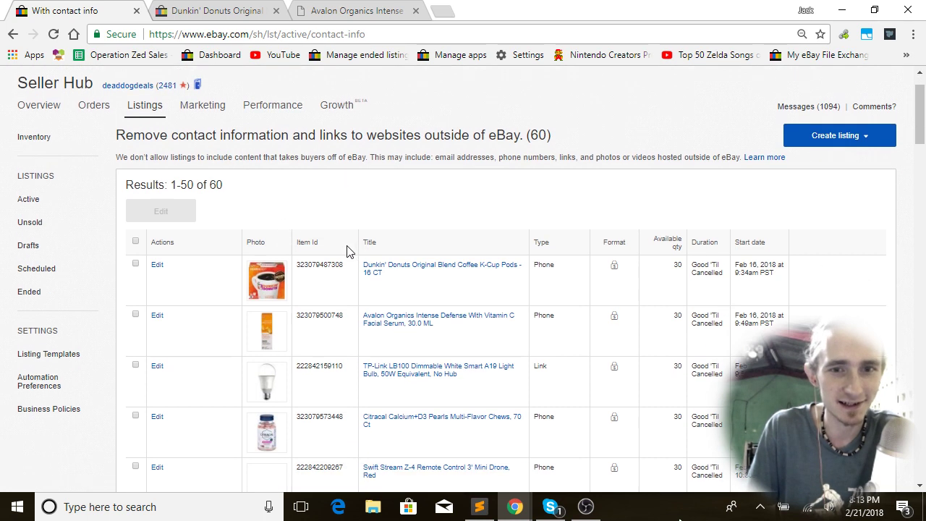
{"action": "left_click", "coordinate": [275, 12]}
{"action": "left_click", "coordinate": [276, 12]}
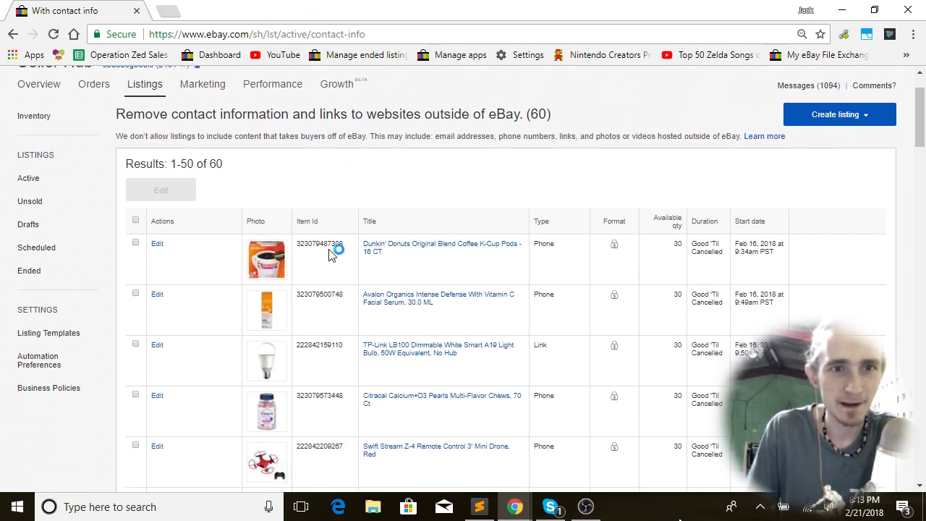
{"action": "right_click", "coordinate": [442, 248]}
{"action": "left_click", "coordinate": [474, 255]}
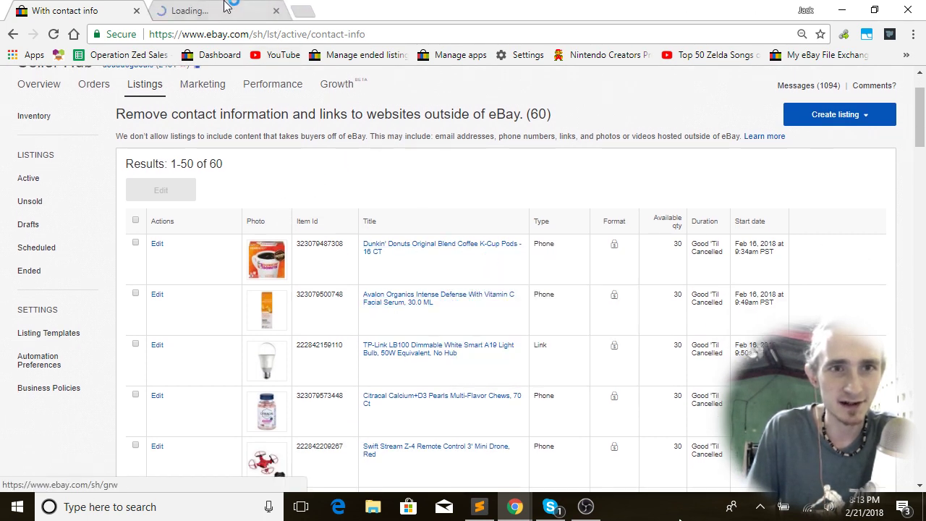
- Examine the "Call:" phone number line and surrounding contact details in the reopened Dunkin' Donuts listing's description
{"action": "key", "text": "ctrl+Tab"}
{"action": "scroll", "coordinate": [461, 273], "scroll_direction": "down", "scroll_amount": 15}
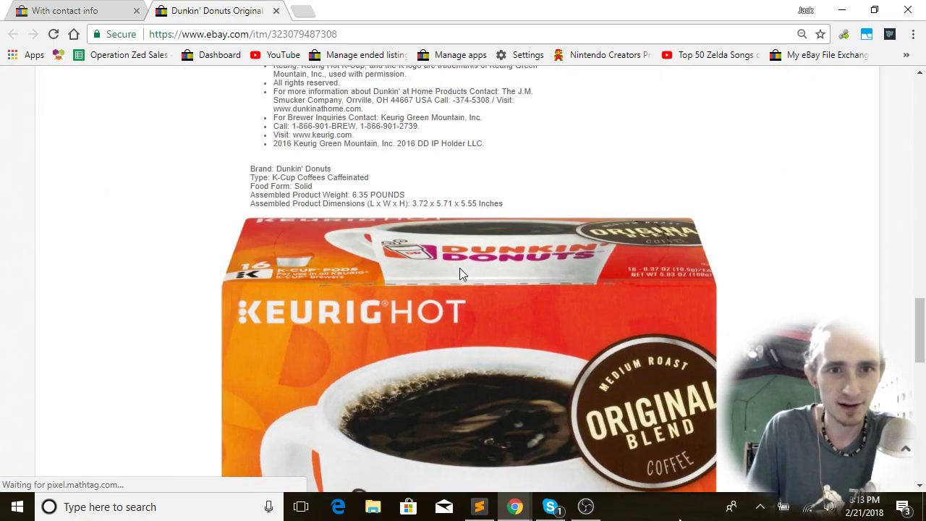
{"action": "scroll", "coordinate": [459, 269], "scroll_direction": "up", "scroll_amount": 2}
{"action": "triple_click", "coordinate": [376, 273]}
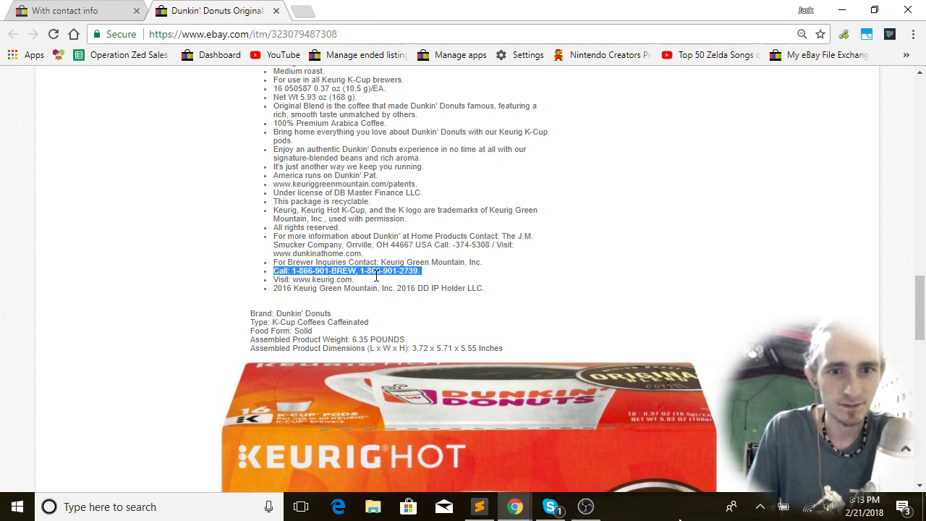
{"action": "left_click", "coordinate": [376, 276]}
{"action": "triple_click", "coordinate": [285, 264]}
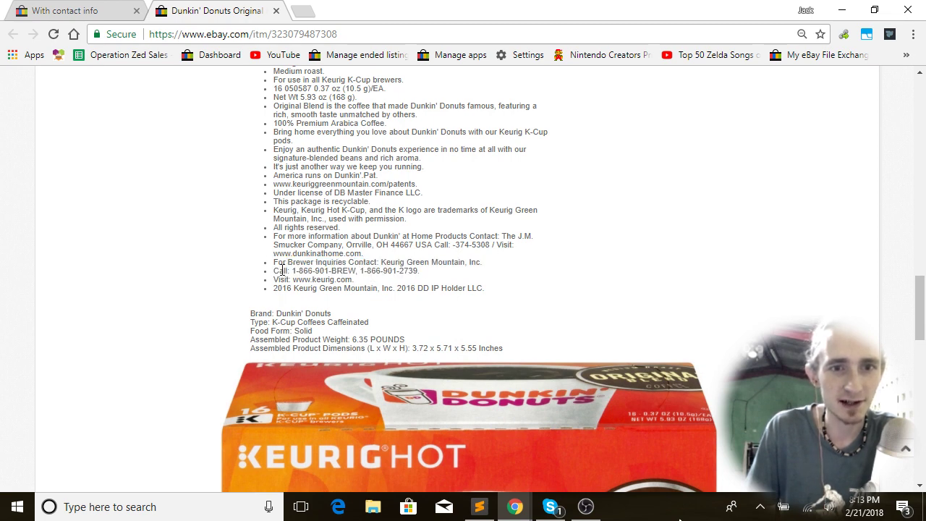
{"action": "double_click", "coordinate": [286, 270]}
{"action": "triple_click", "coordinate": [283, 271]}
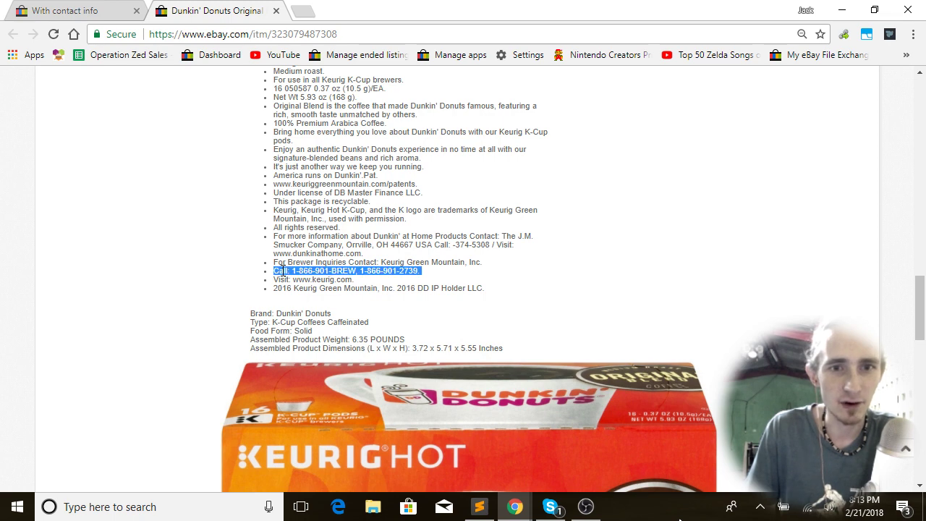
{"action": "left_click", "coordinate": [356, 273]}
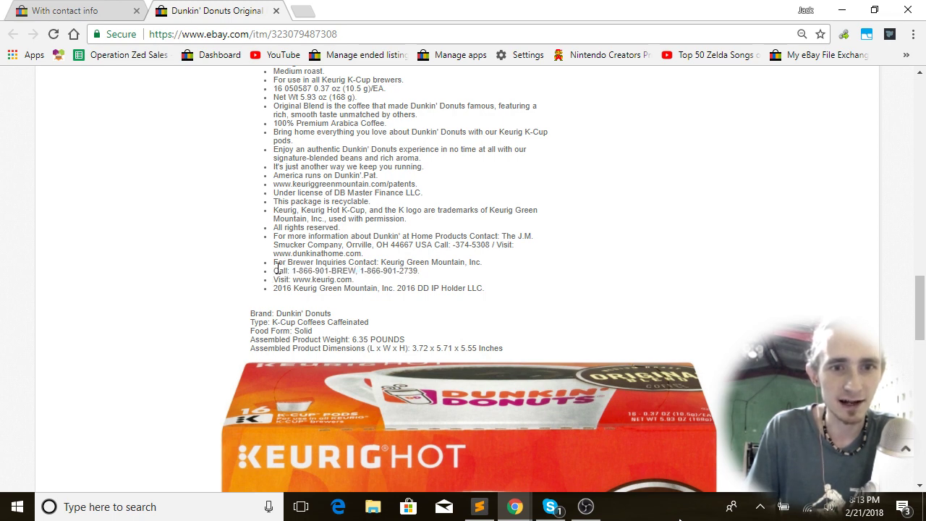
{"action": "double_click", "coordinate": [279, 270]}
{"action": "triple_click", "coordinate": [276, 269]}
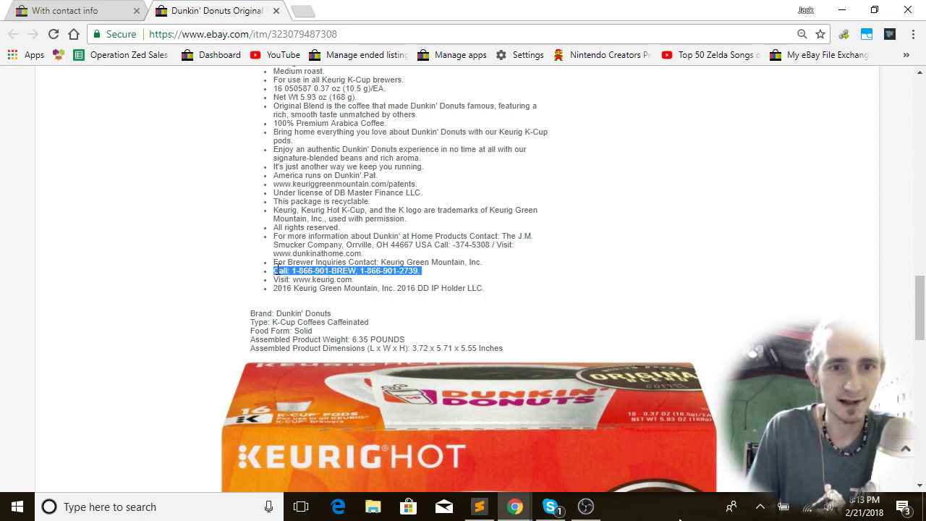
{"action": "left_click", "coordinate": [421, 243]}
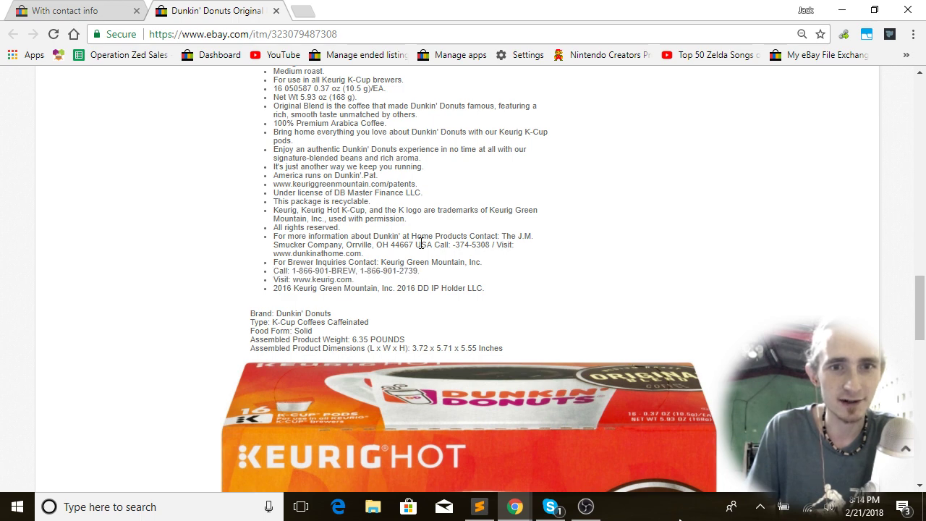
- Return to the flagged contact-information list and reload it
{"action": "left_click", "coordinate": [92, 9]}
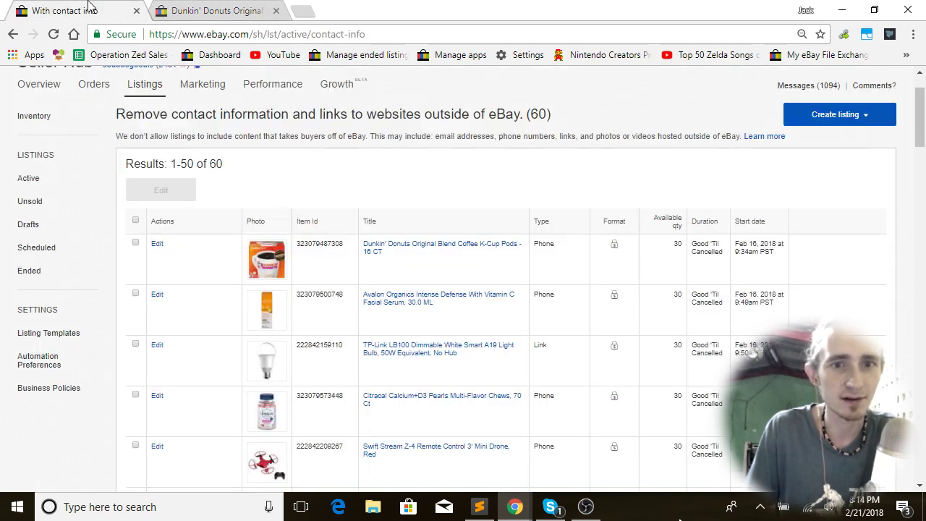
{"action": "scroll", "coordinate": [315, 157], "scroll_direction": "up", "scroll_amount": 1}
{"action": "key", "text": "F5"}
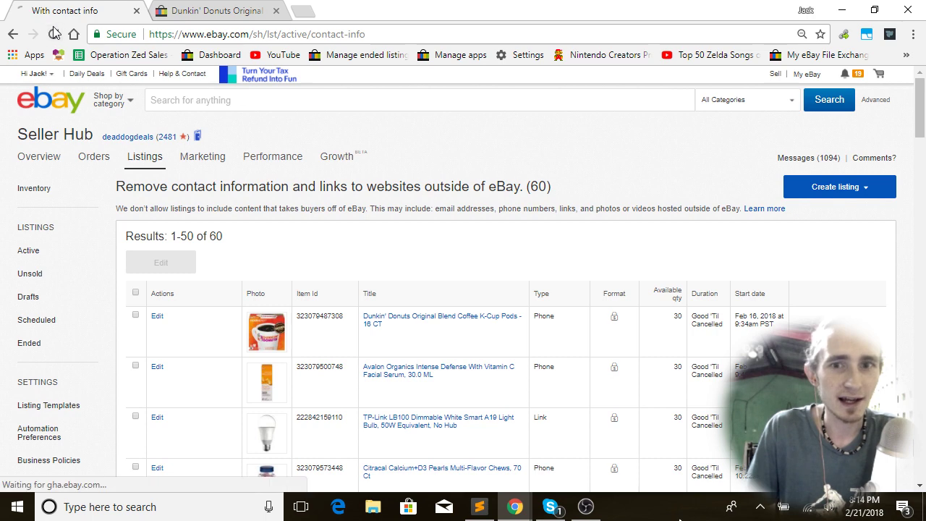